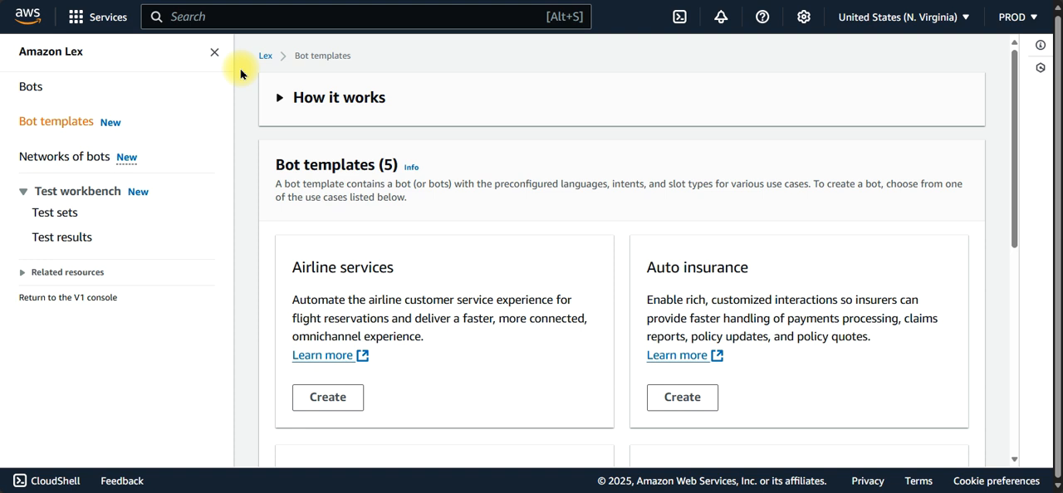
Step: Expand the How it works section and review the template workflow, deployment notes and list of bot templates
{"action": "left_click", "coordinate": [279, 100]}
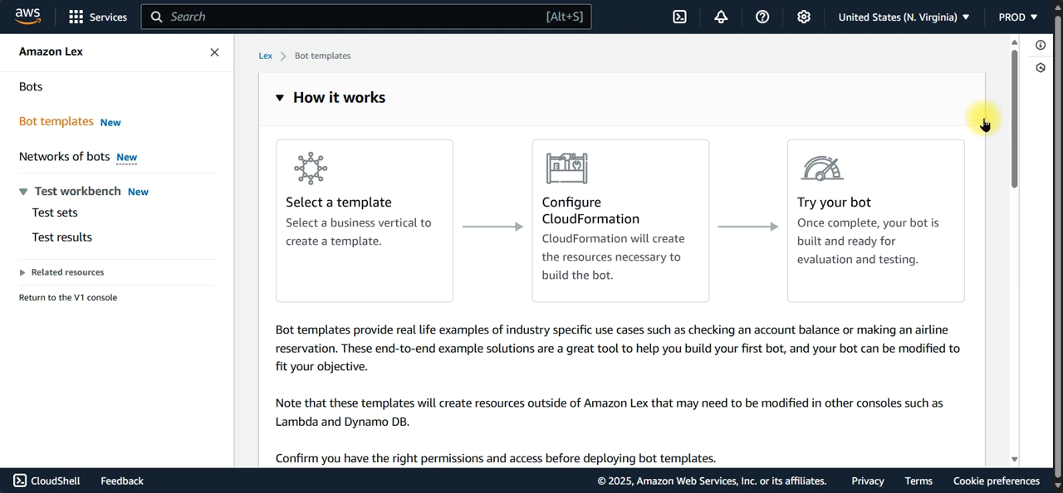
{"action": "left_click_drag", "start_coordinate": [1015, 122], "coordinate": [1016, 241]}
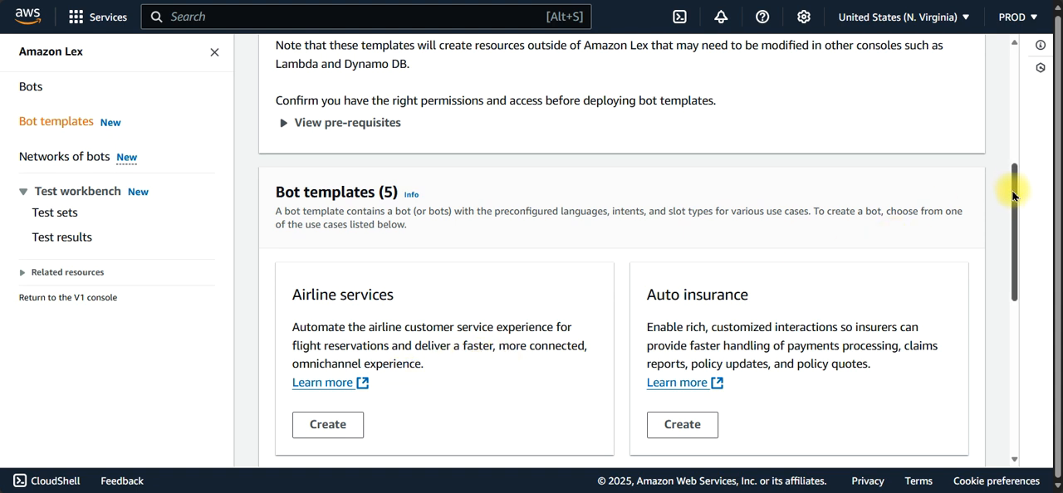
{"action": "left_click_drag", "start_coordinate": [1017, 199], "coordinate": [1013, 84]}
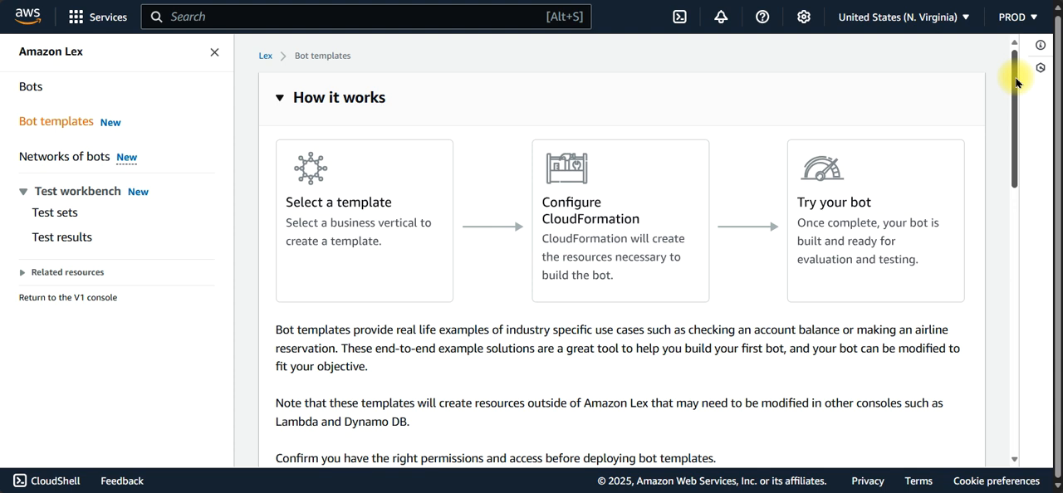
{"action": "left_click_drag", "start_coordinate": [1016, 83], "coordinate": [1017, 86]}
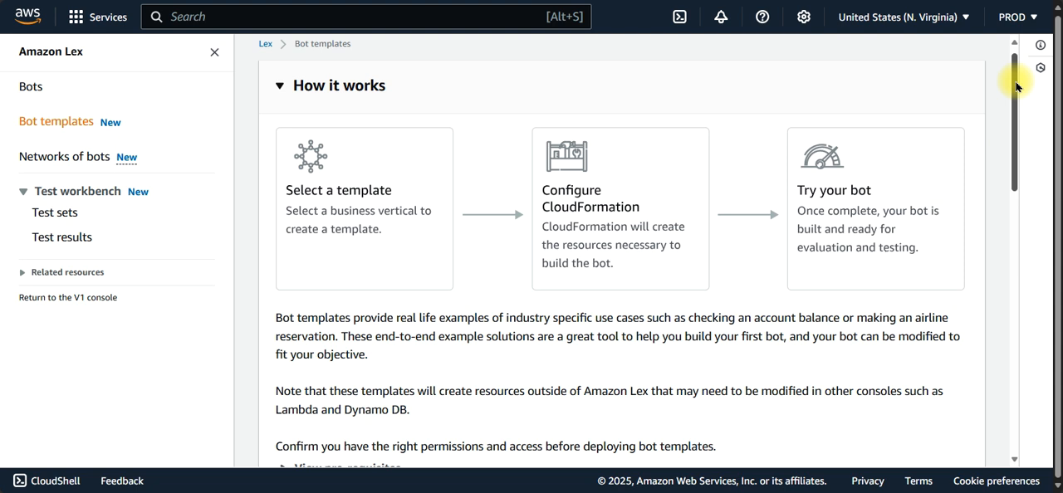
{"action": "left_click_drag", "start_coordinate": [1016, 87], "coordinate": [1017, 112]}
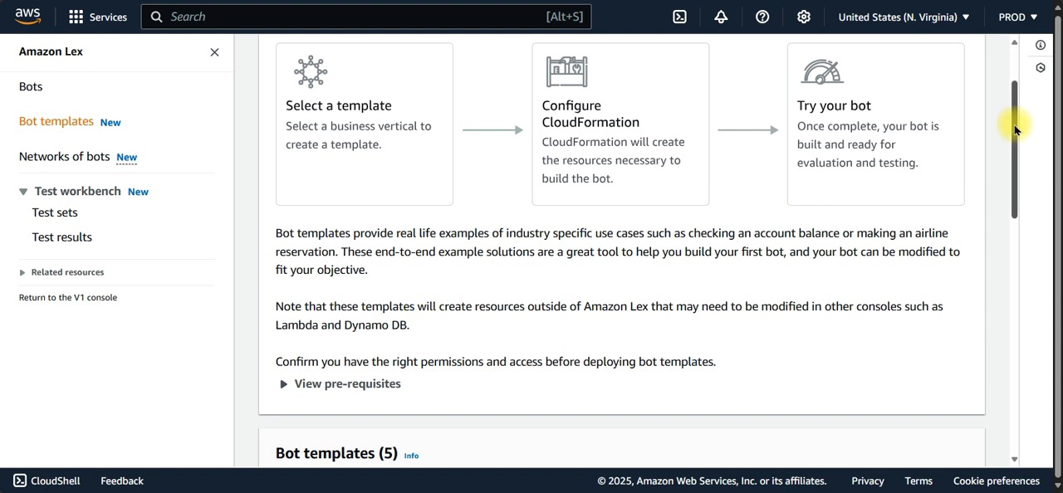
{"action": "left_click_drag", "start_coordinate": [1015, 129], "coordinate": [1018, 246]}
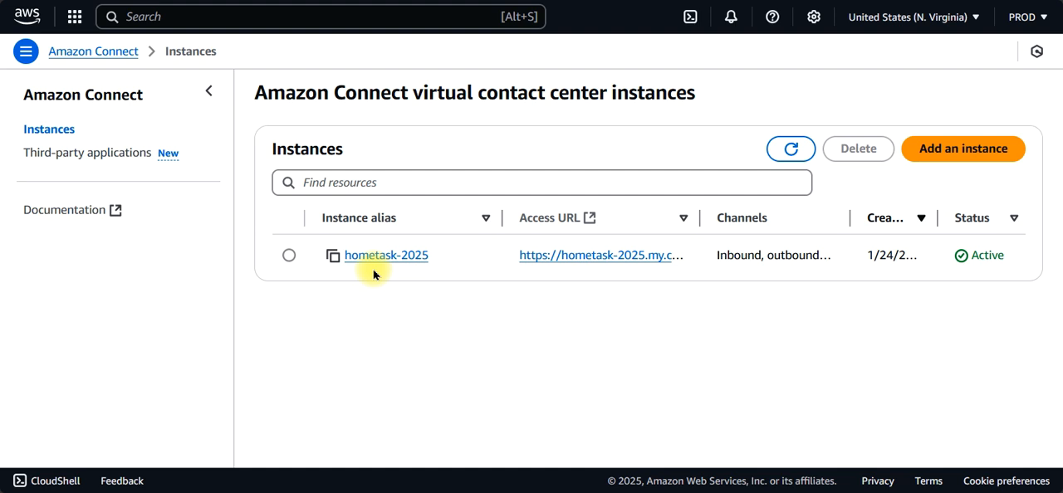
Step: Start creating a bot from the Airline services template in Amazon Lex
{"action": "left_click", "coordinate": [420, 0]}
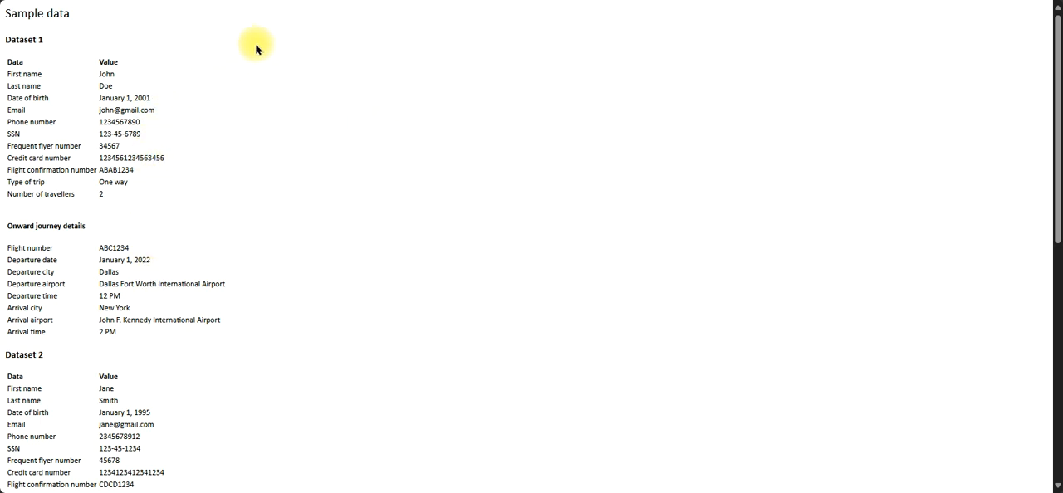
{"action": "key", "text": "ctrl+Tab"}
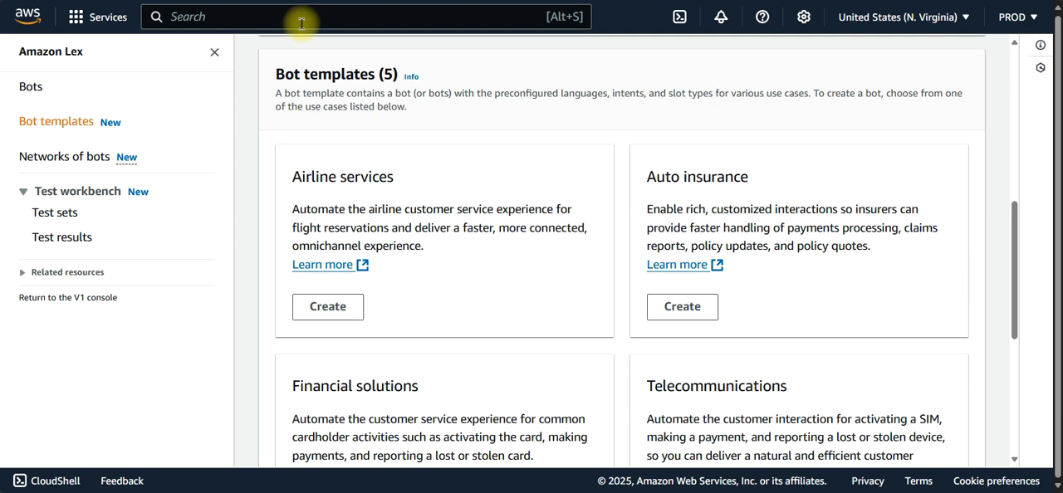
{"action": "left_click", "coordinate": [325, 308]}
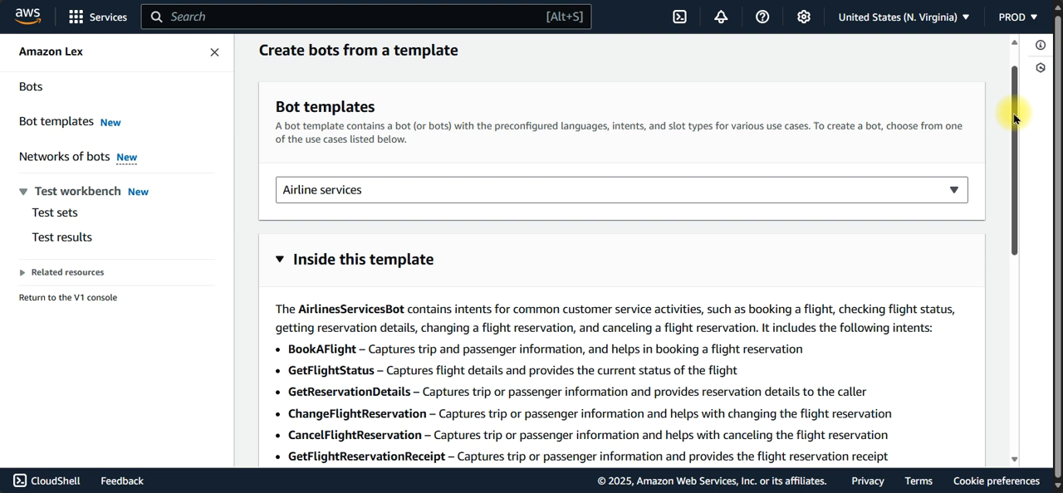
Step: Review the Airline services template's intents and check the frequent flyer number in Dataset 1 of the sample data page
{"action": "left_click_drag", "start_coordinate": [1014, 119], "coordinate": [1015, 189]}
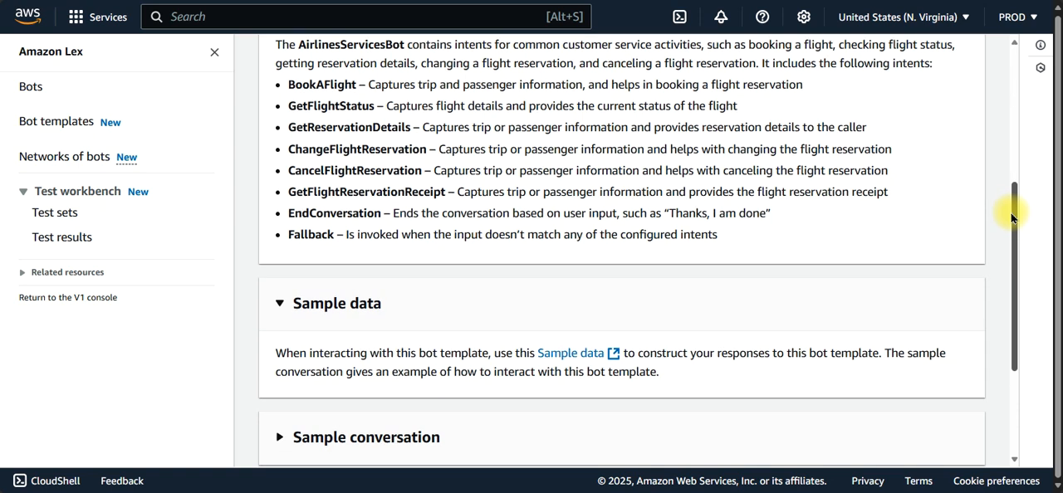
{"action": "left_click_drag", "start_coordinate": [1013, 209], "coordinate": [1013, 255]}
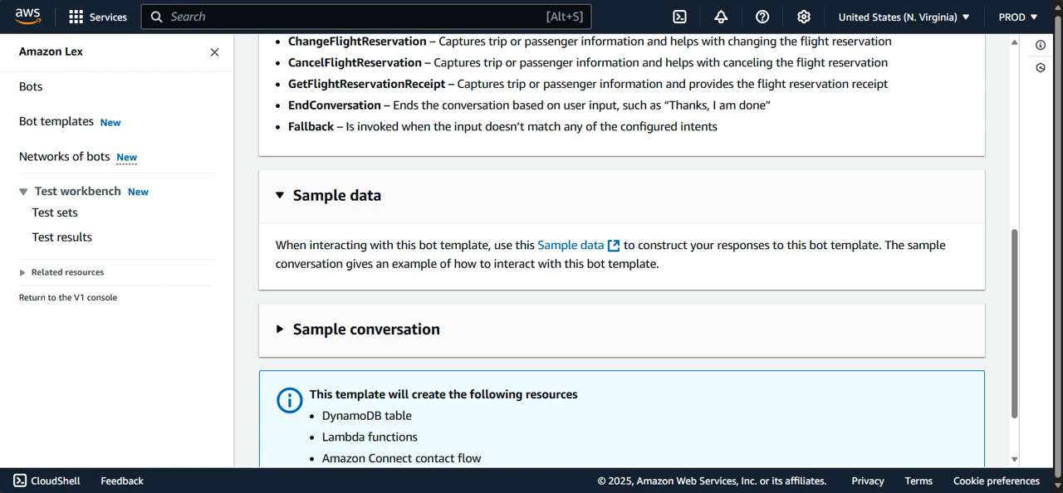
{"action": "key", "text": "ctrl+Tab"}
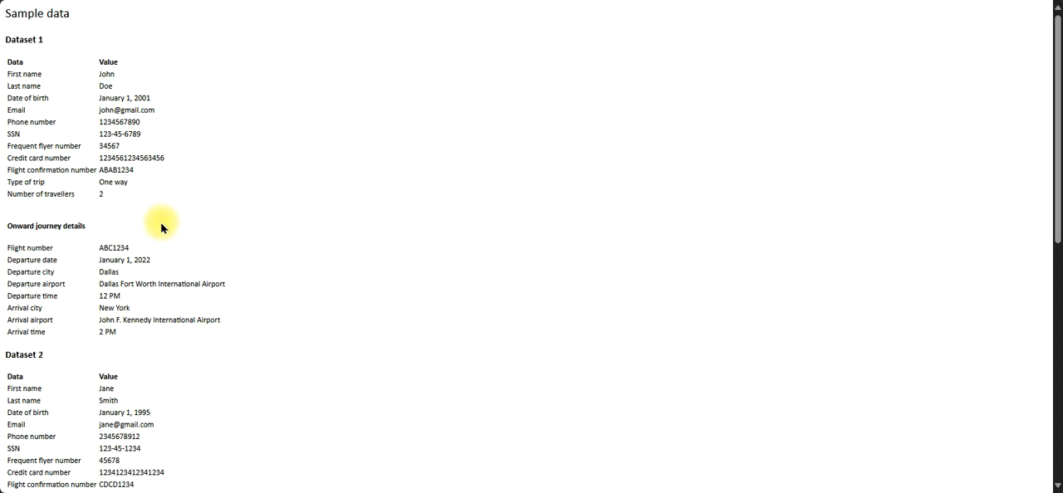
{"action": "left_click_drag", "start_coordinate": [101, 145], "coordinate": [123, 152]}
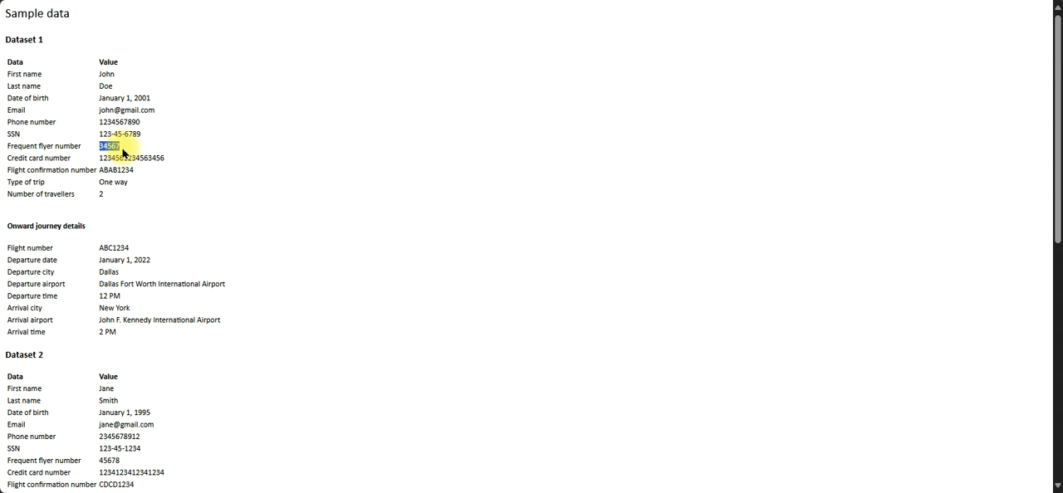
{"action": "left_click", "coordinate": [123, 151]}
{"action": "key", "text": "ctrl+Tab"}
{"action": "key", "text": "ctrl+Tab"}
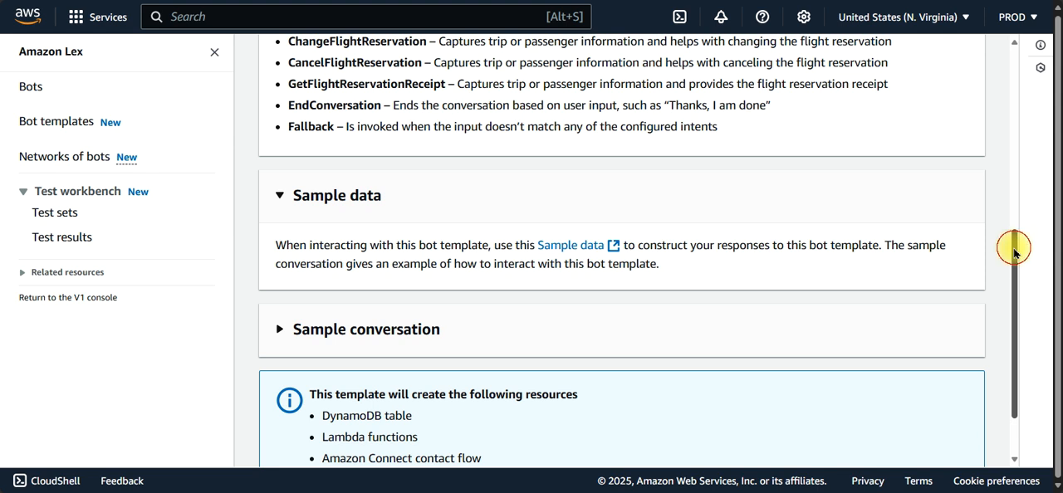
Step: Expand the template's sample conversation and read through the flight-booking exchange
{"action": "scroll", "coordinate": [1016, 256], "scroll_direction": "down", "scroll_amount": 2}
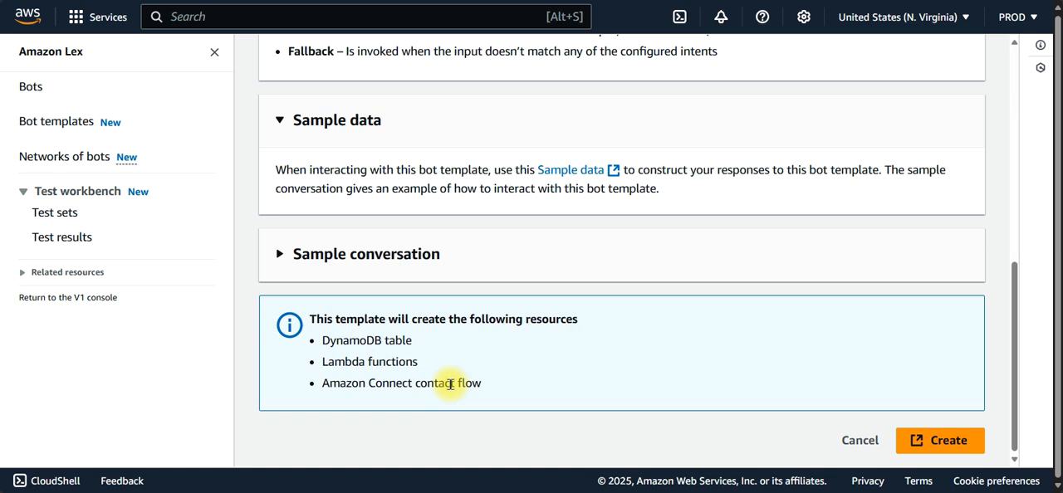
{"action": "left_click", "coordinate": [280, 257]}
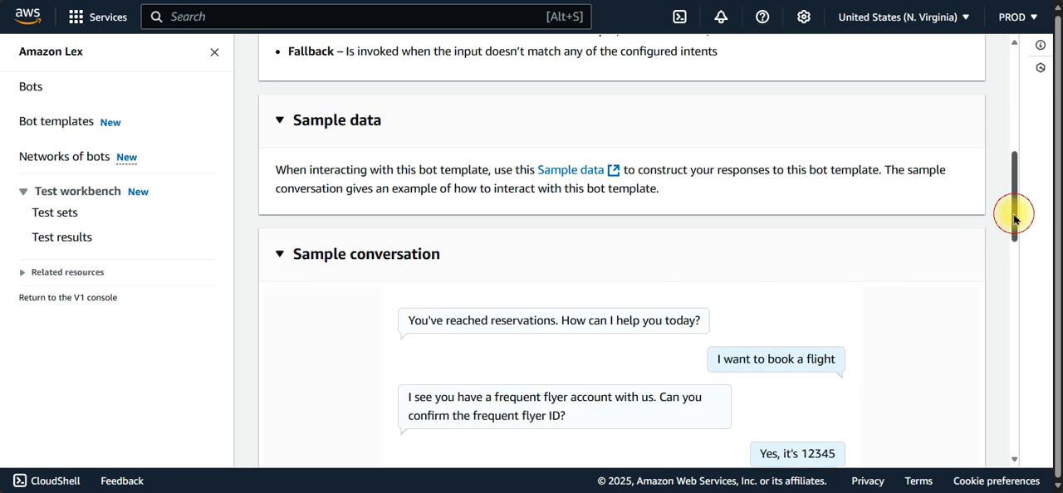
{"action": "left_click_drag", "start_coordinate": [1011, 214], "coordinate": [1011, 247]}
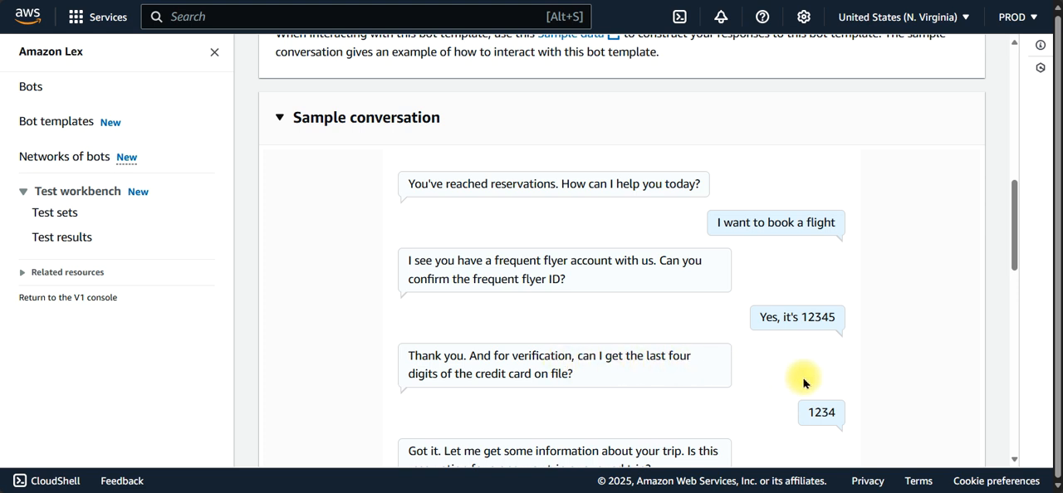
{"action": "left_click_drag", "start_coordinate": [1016, 221], "coordinate": [1010, 258]}
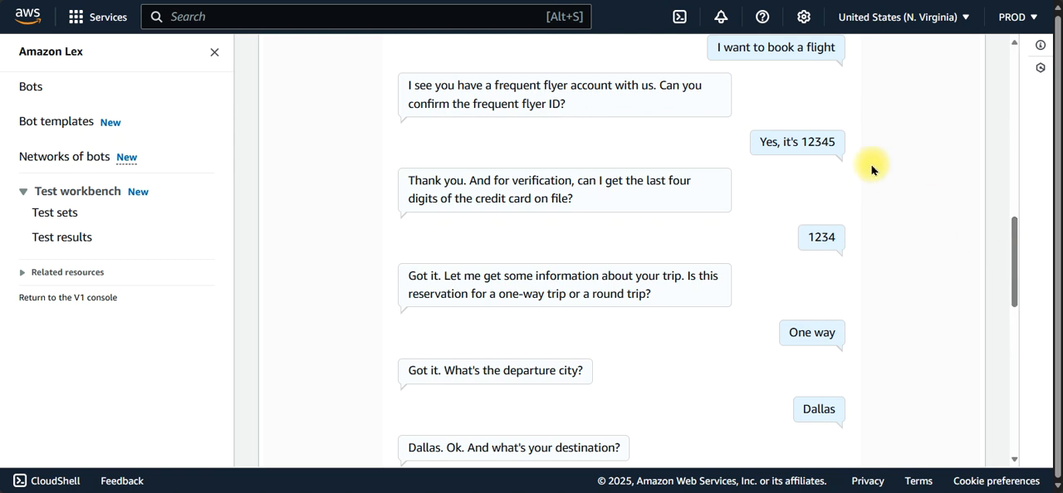
Step: Copy the frequent flyer number from Dataset 1 on the sample data page and return to the sample conversation
{"action": "key", "text": "ctrl+Tab"}
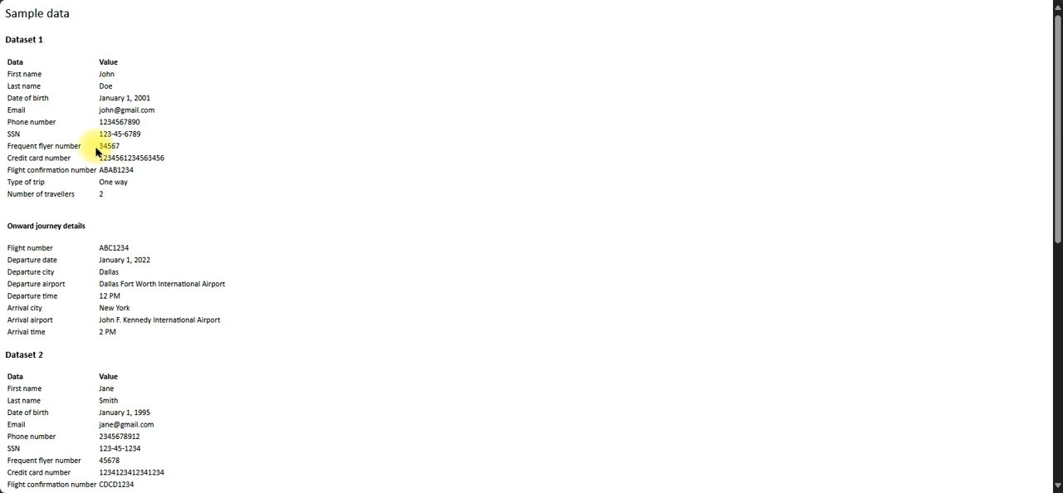
{"action": "left_click_drag", "start_coordinate": [97, 152], "coordinate": [121, 150]}
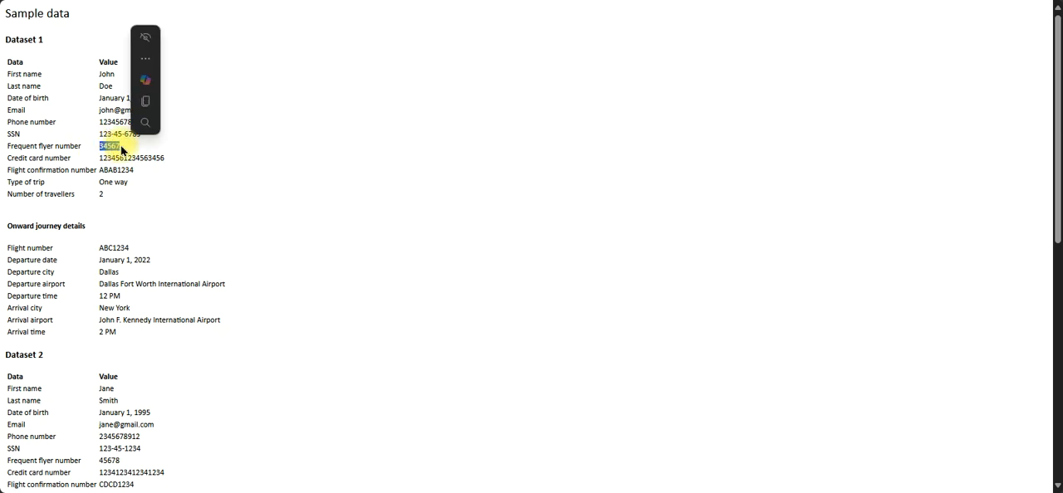
{"action": "key", "text": "ctrl+c"}
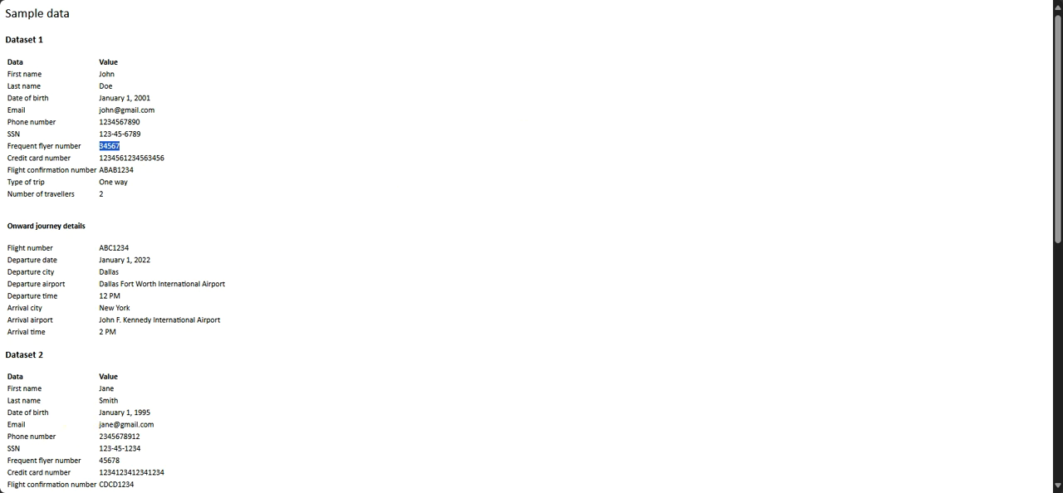
{"action": "key", "text": "alt+Tab"}
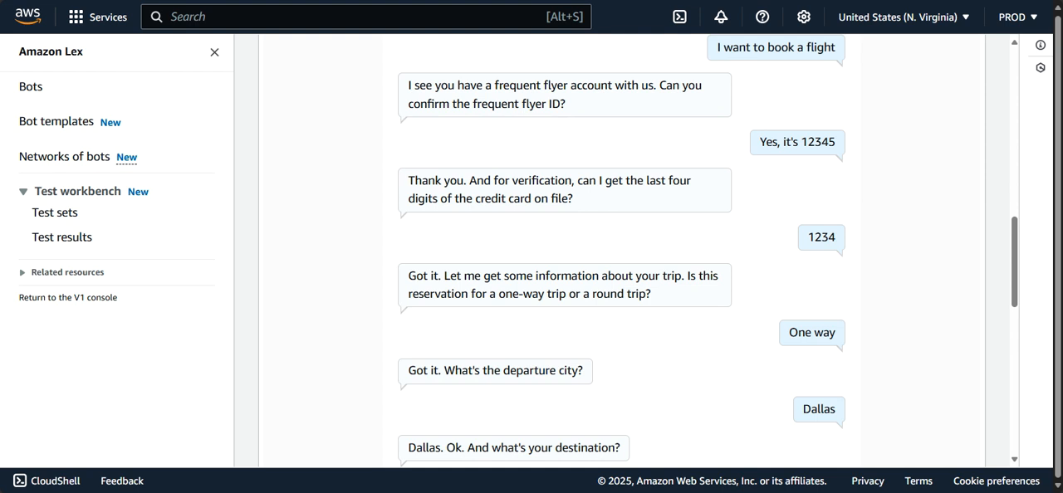
Step: Collapse the sample conversation, and launch the template's CloudFormation stack creation form and review its Lex, DynamoDB and Connect parameters
{"action": "left_click_drag", "start_coordinate": [1012, 243], "coordinate": [909, 190]}
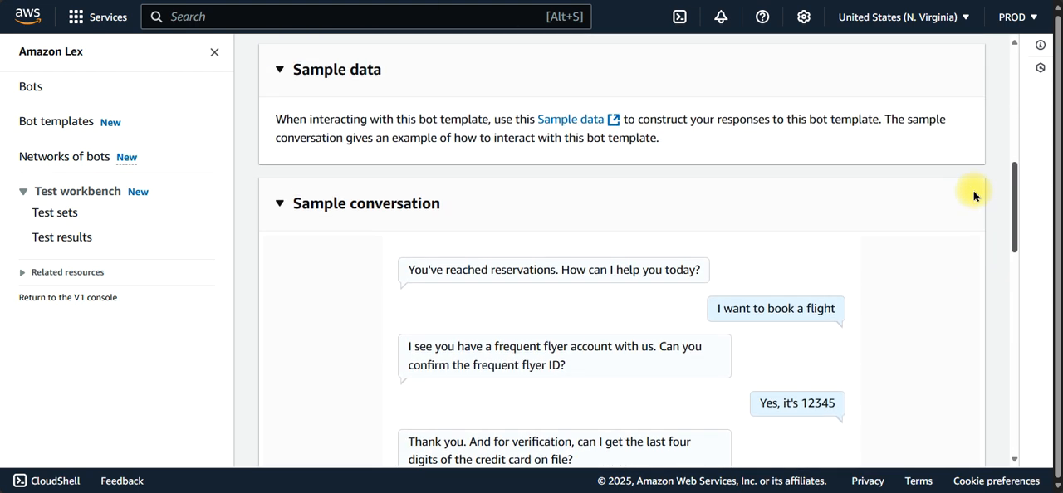
{"action": "left_click", "coordinate": [283, 226]}
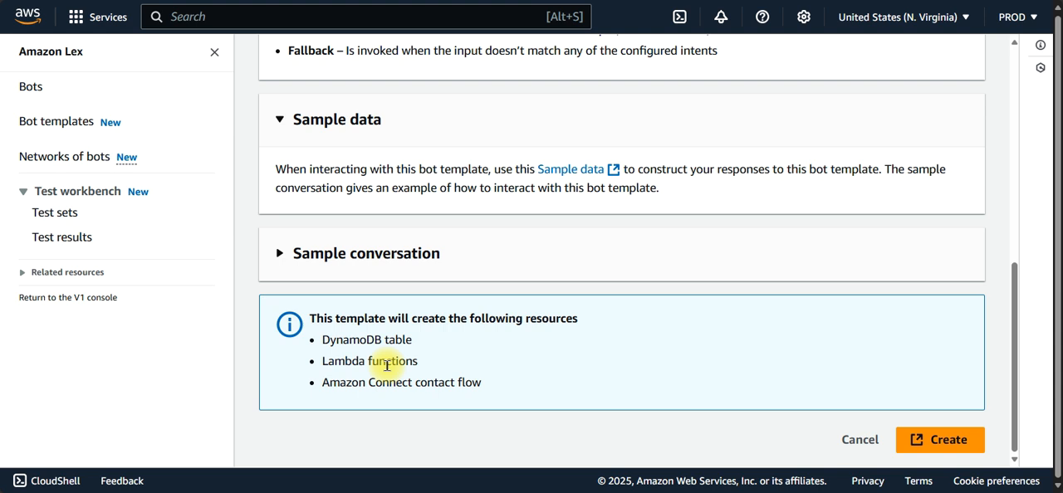
{"action": "left_click", "coordinate": [943, 444]}
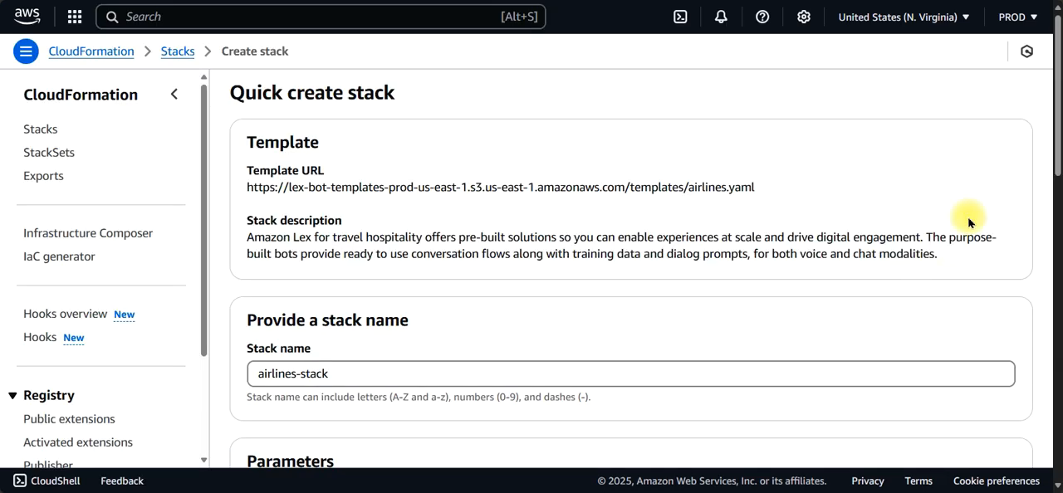
{"action": "left_click_drag", "start_coordinate": [1057, 138], "coordinate": [1042, 255]}
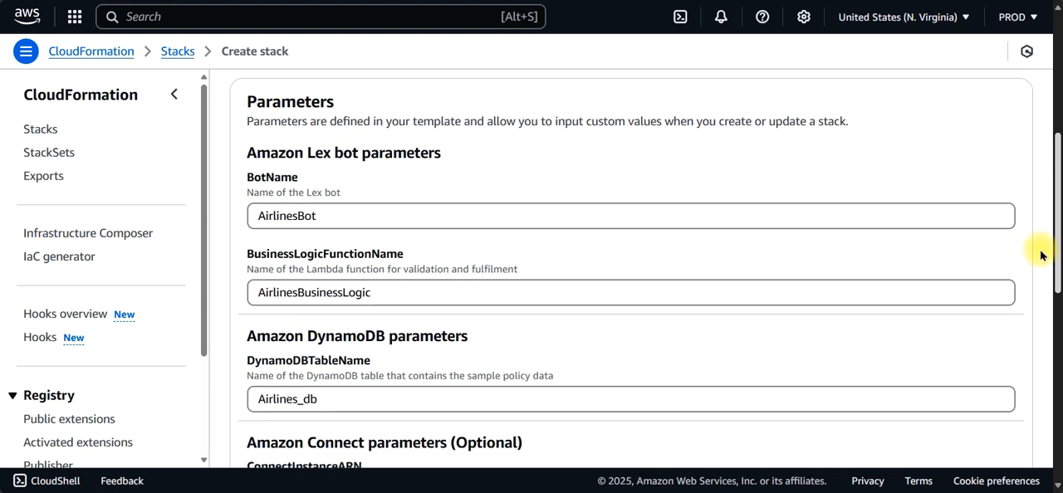
{"action": "left_click_drag", "start_coordinate": [1042, 255], "coordinate": [1037, 273]}
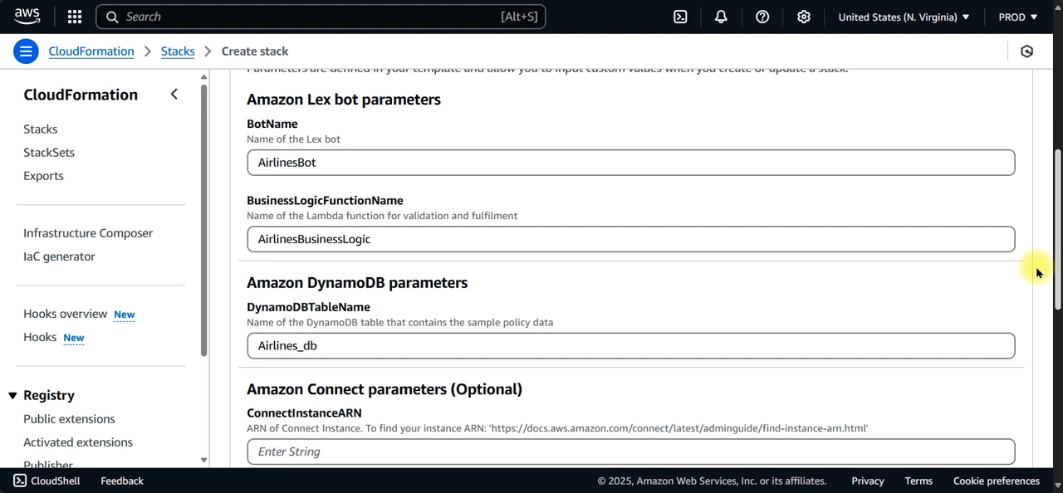
{"action": "left_click_drag", "start_coordinate": [1037, 272], "coordinate": [1028, 332]}
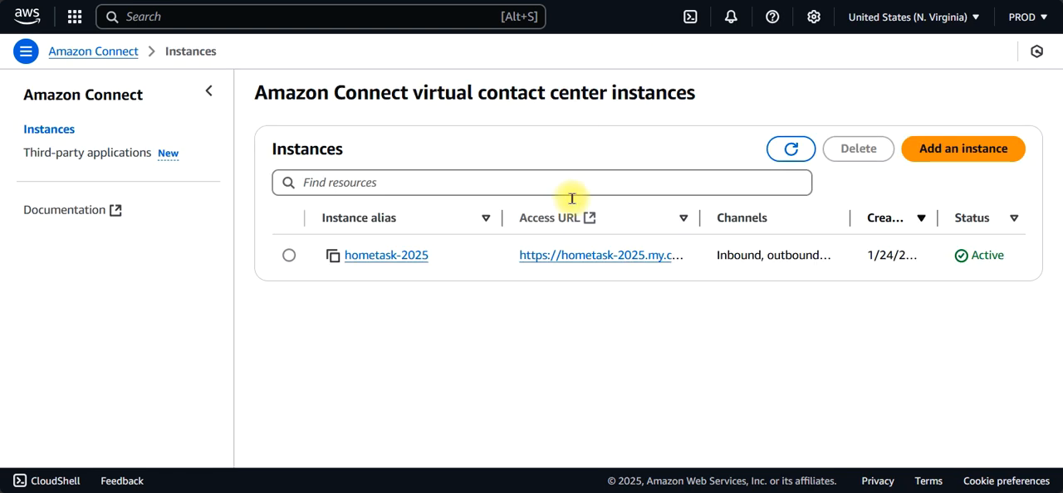
Step: Copy the instance ARN of hometask-2025 from its Amazon Connect overview and return to the CloudFormation stack form
{"action": "left_click", "coordinate": [378, 258]}
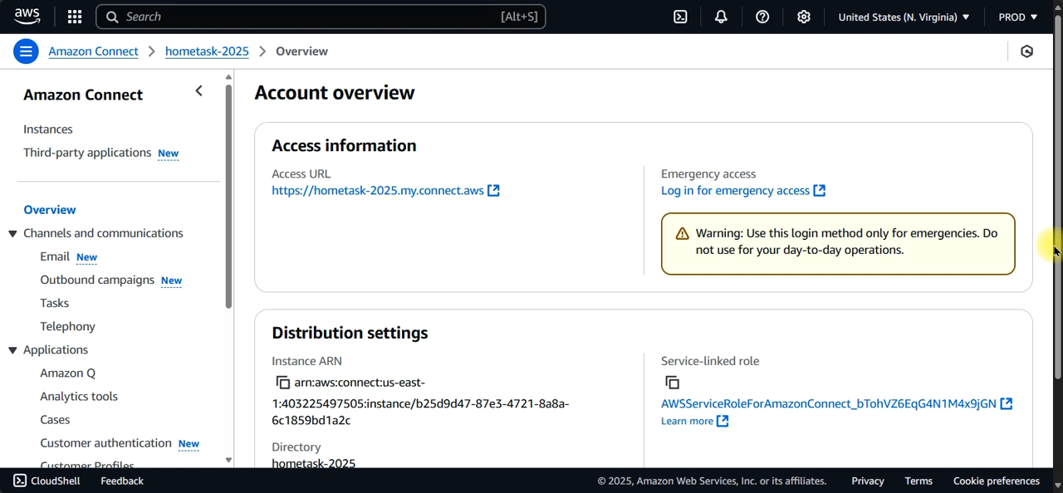
{"action": "left_click_drag", "start_coordinate": [1058, 235], "coordinate": [1054, 446]}
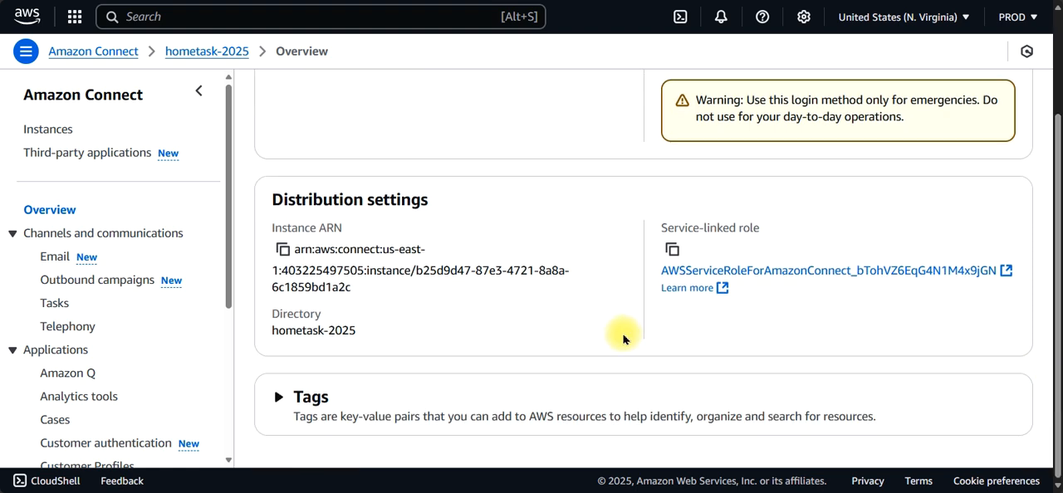
{"action": "left_click", "coordinate": [283, 250]}
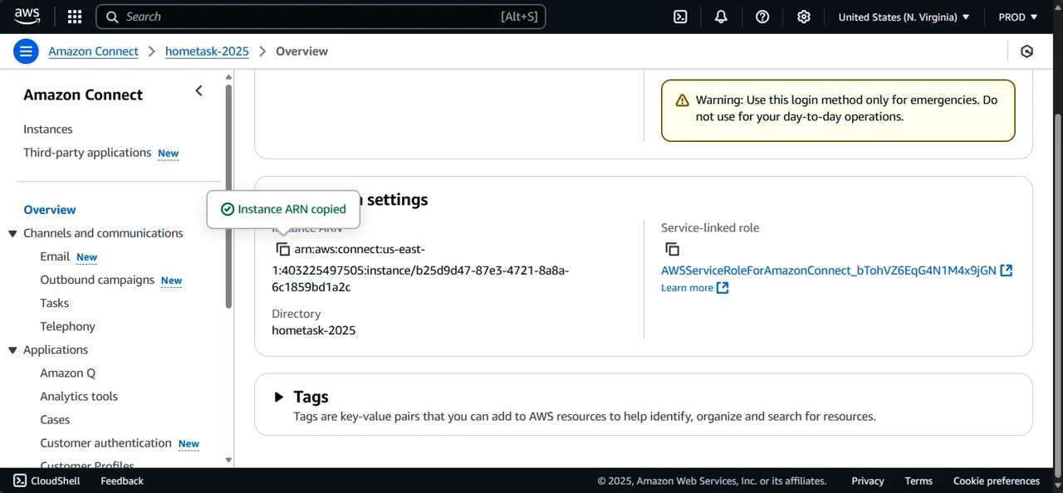
{"action": "left_click", "coordinate": [353, 0]}
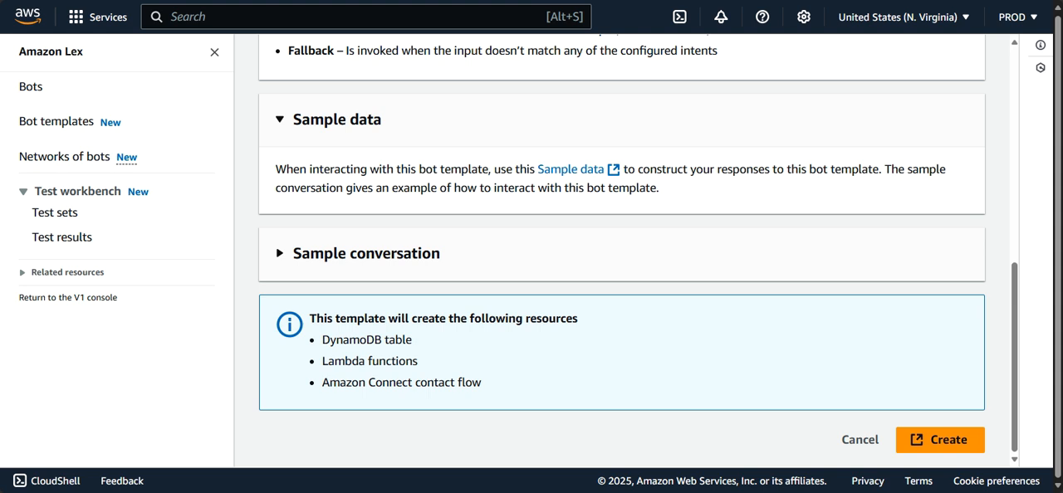
{"action": "key", "text": "ctrl+Tab"}
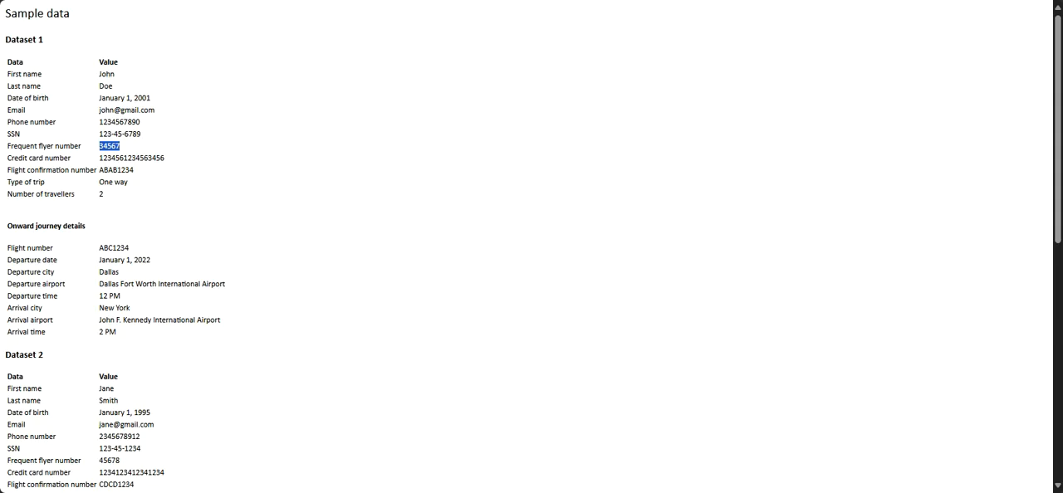
{"action": "key", "text": "ctrl+Tab"}
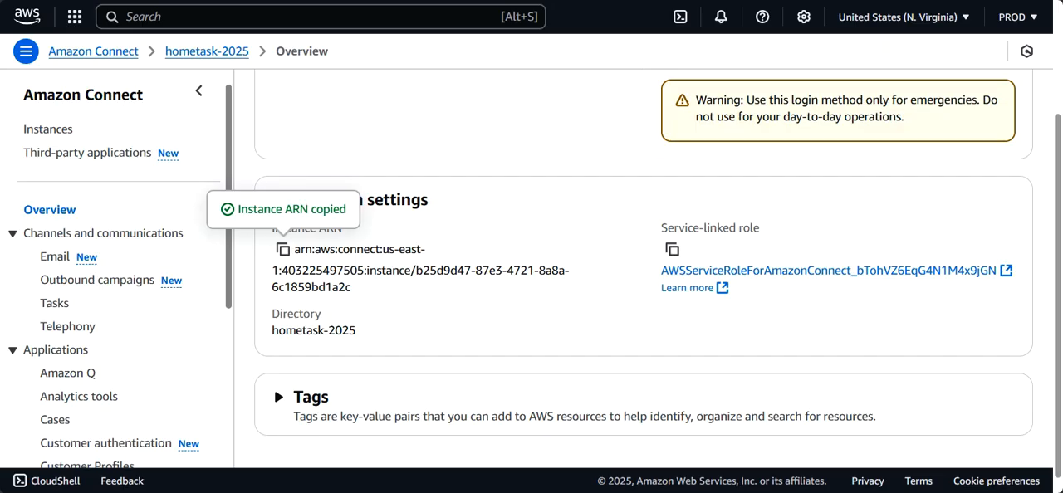
{"action": "key", "text": "ctrl+Tab"}
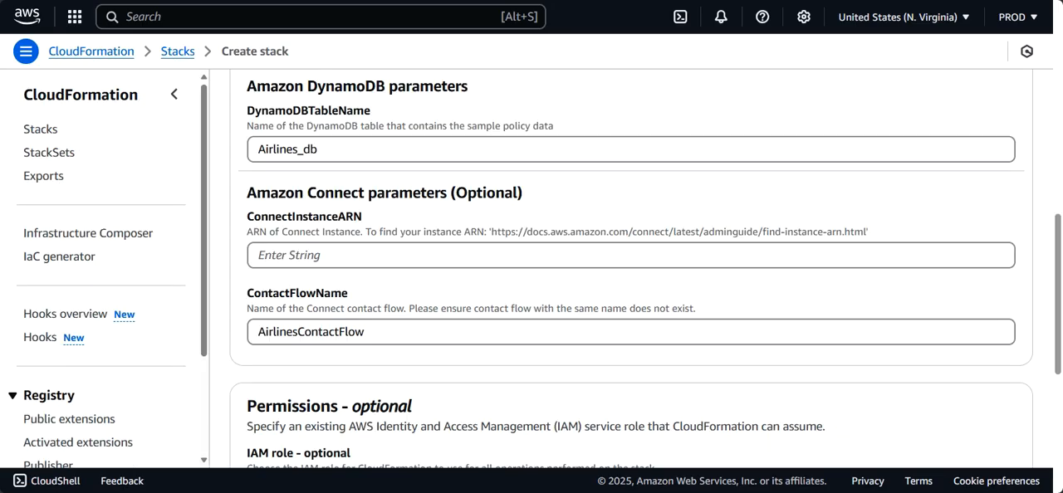
Step: Enter the copied instance ARN as ConnectInstanceARN and acknowledge that CloudFormation might create IAM resources
{"action": "left_click", "coordinate": [315, 254]}
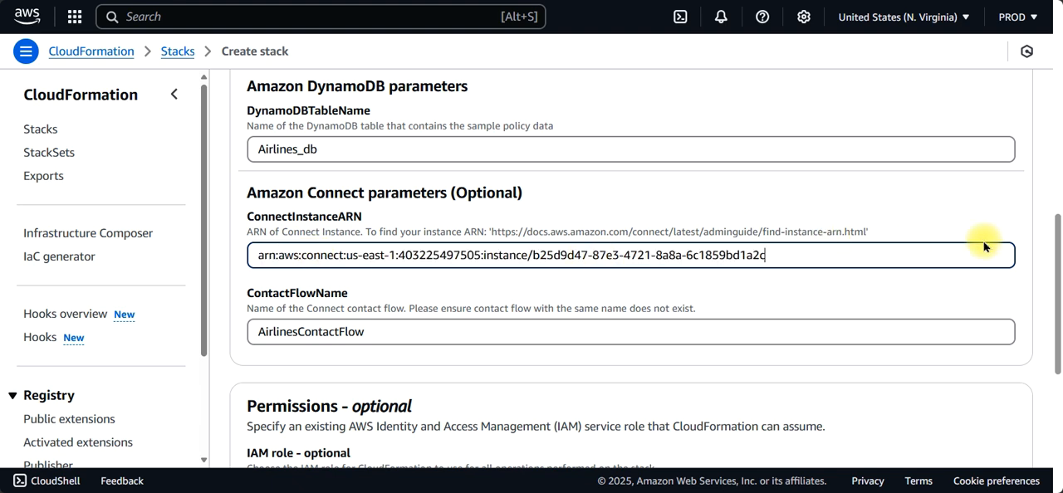
{"action": "left_click_drag", "start_coordinate": [1053, 256], "coordinate": [1054, 318]}
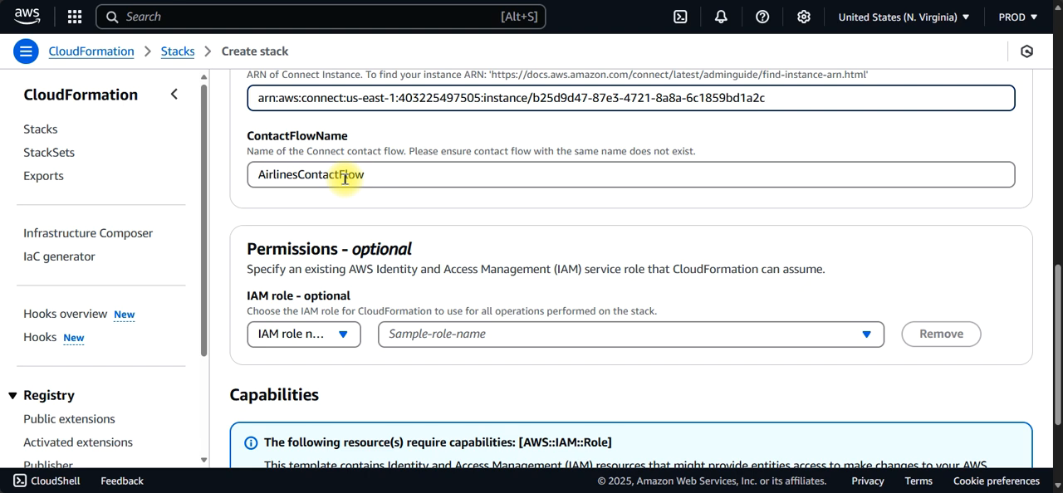
{"action": "left_click_drag", "start_coordinate": [1056, 273], "coordinate": [1057, 336]}
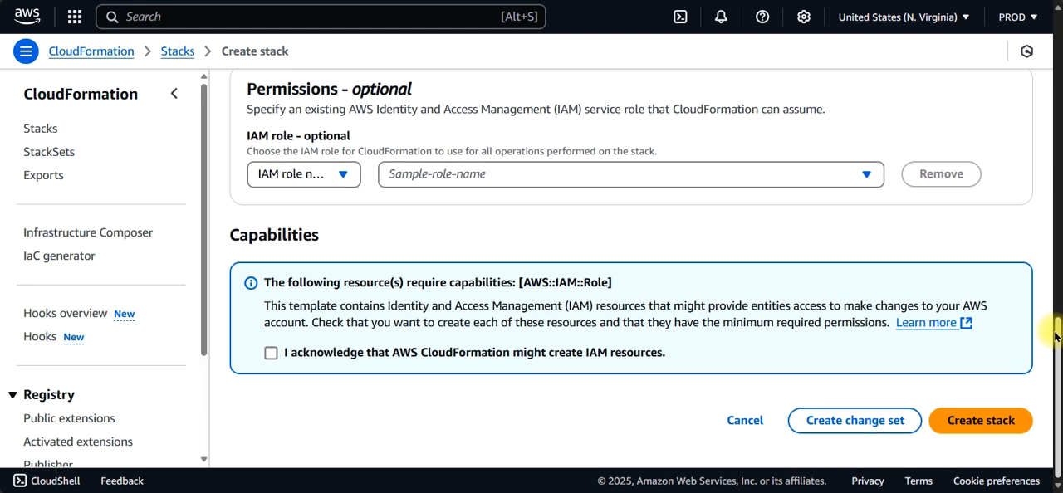
{"action": "left_click", "coordinate": [271, 353]}
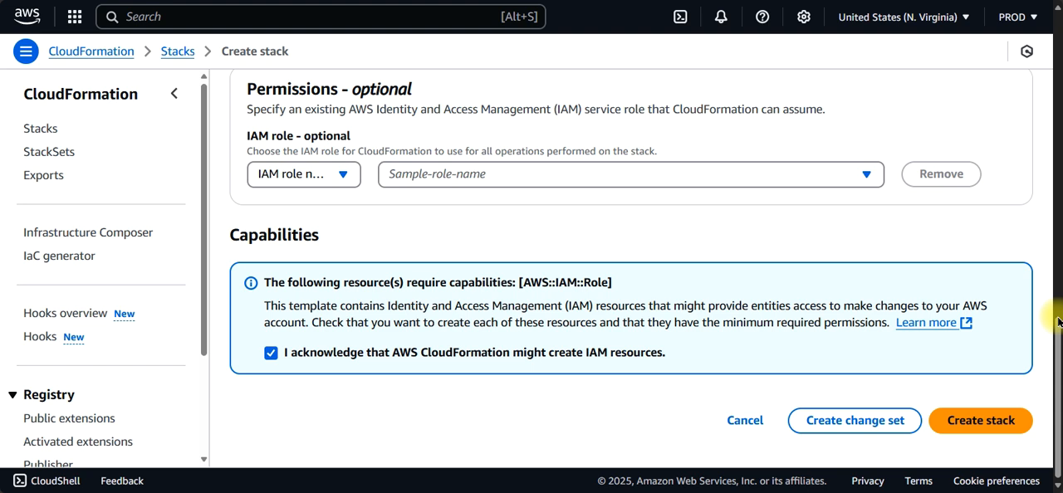
Step: Review the stack name and the parameters of the quick create form, and create airlines-stack
{"action": "scroll", "coordinate": [1052, 314], "scroll_direction": "up", "scroll_amount": 4}
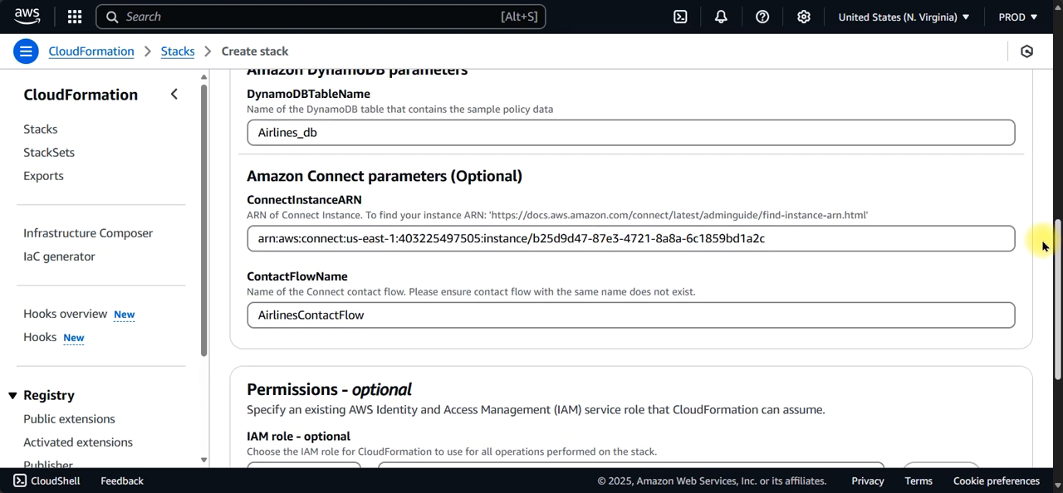
{"action": "scroll", "coordinate": [1043, 246], "scroll_direction": "up", "scroll_amount": 2}
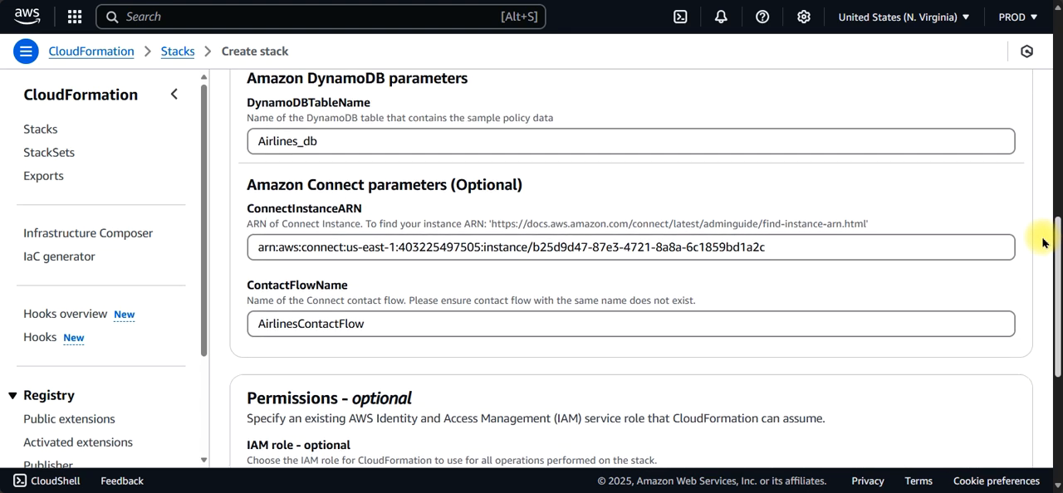
{"action": "scroll", "coordinate": [1041, 194], "scroll_direction": "up", "scroll_amount": 3}
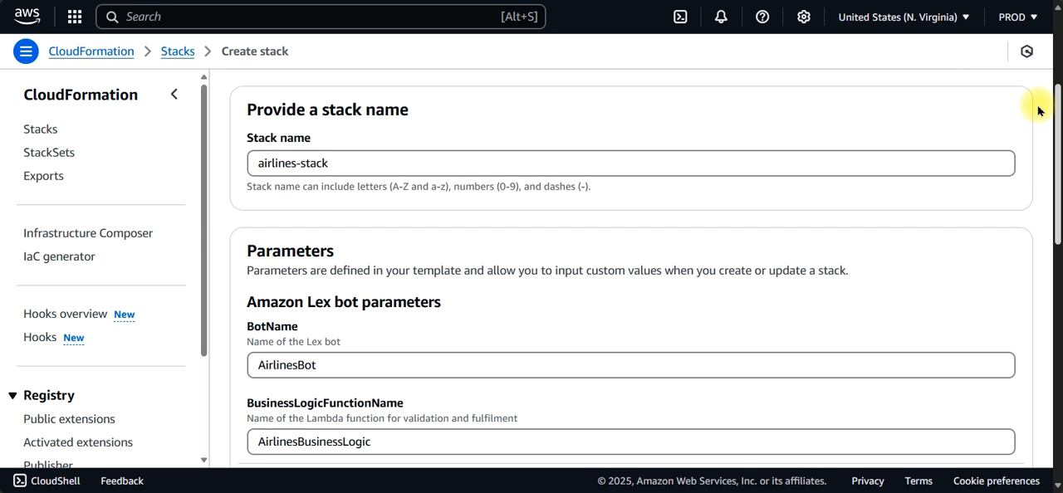
{"action": "scroll", "coordinate": [1037, 106], "scroll_direction": "up", "scroll_amount": 3}
{"action": "scroll", "coordinate": [1045, 52], "scroll_direction": "up", "scroll_amount": 1}
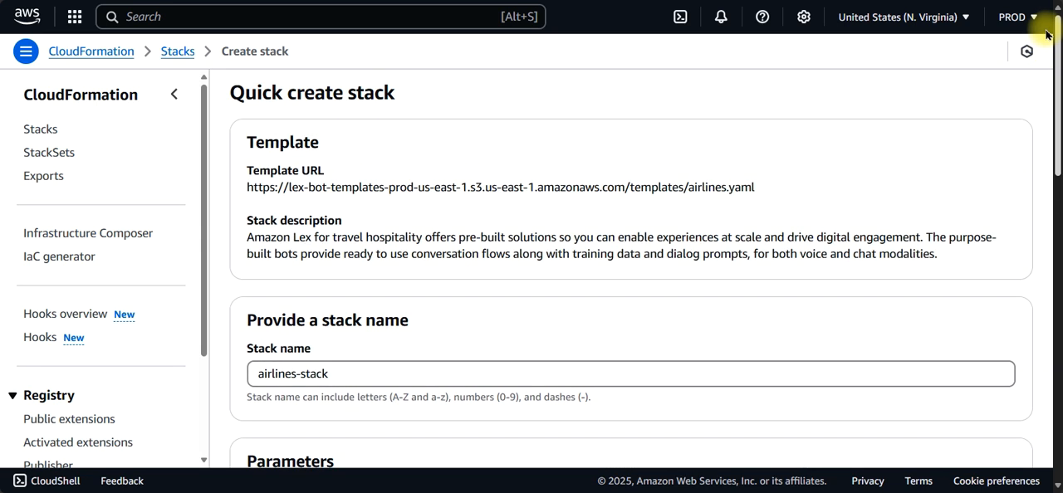
{"action": "scroll", "coordinate": [1048, 233], "scroll_direction": "down", "scroll_amount": 10}
{"action": "scroll", "coordinate": [1038, 299], "scroll_direction": "down", "scroll_amount": 2}
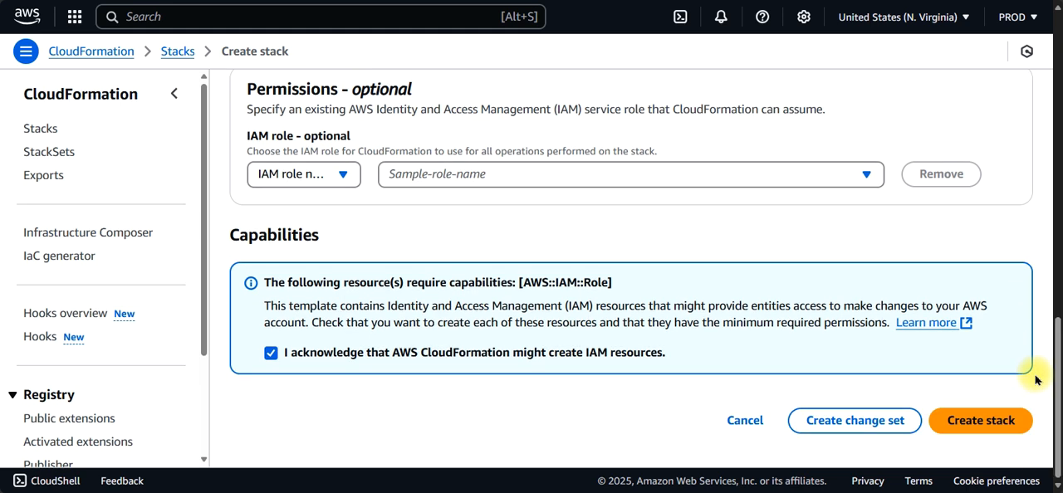
{"action": "left_click", "coordinate": [976, 424]}
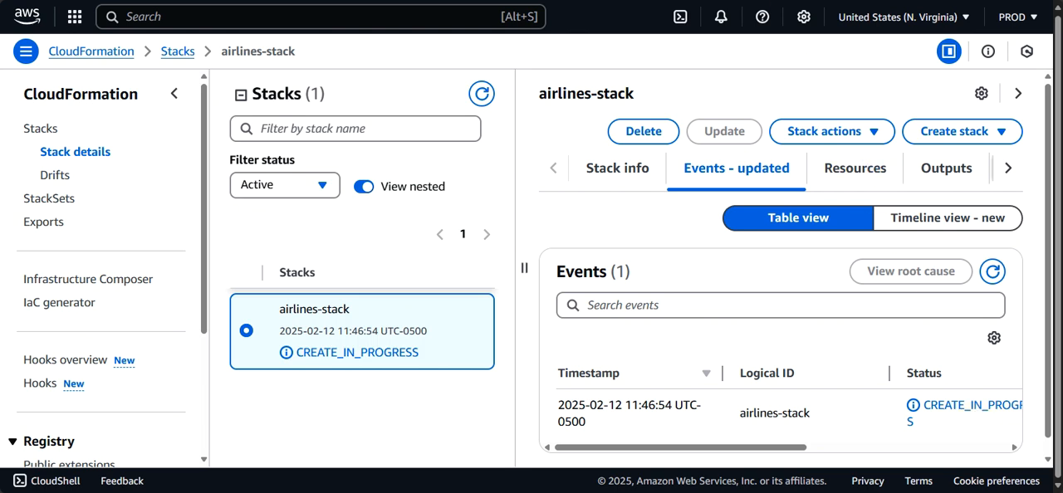
Step: Go to the DynamoDB service from the spare CloudFormation stacks page and open the Airlines_db table
{"action": "key", "text": "ctrl+Tab"}
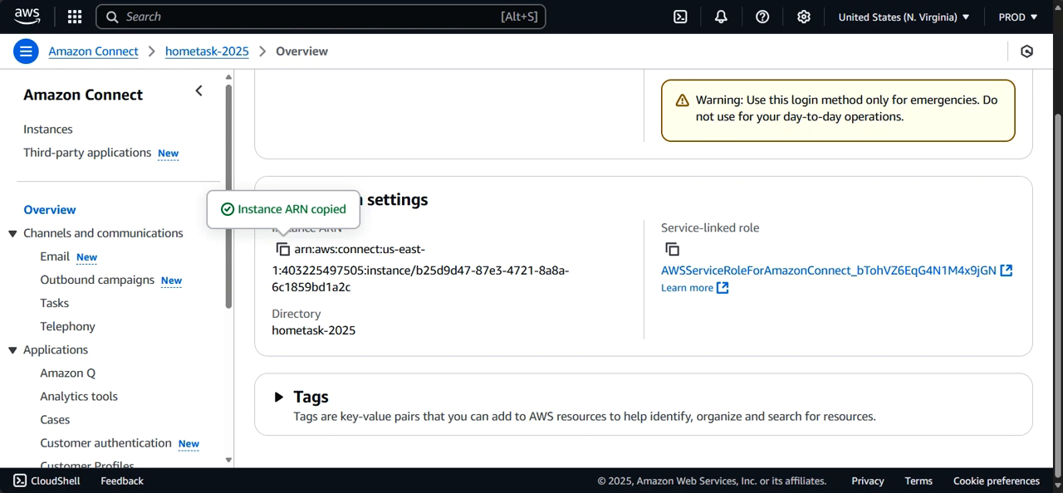
{"action": "left_click", "coordinate": [100, 1]}
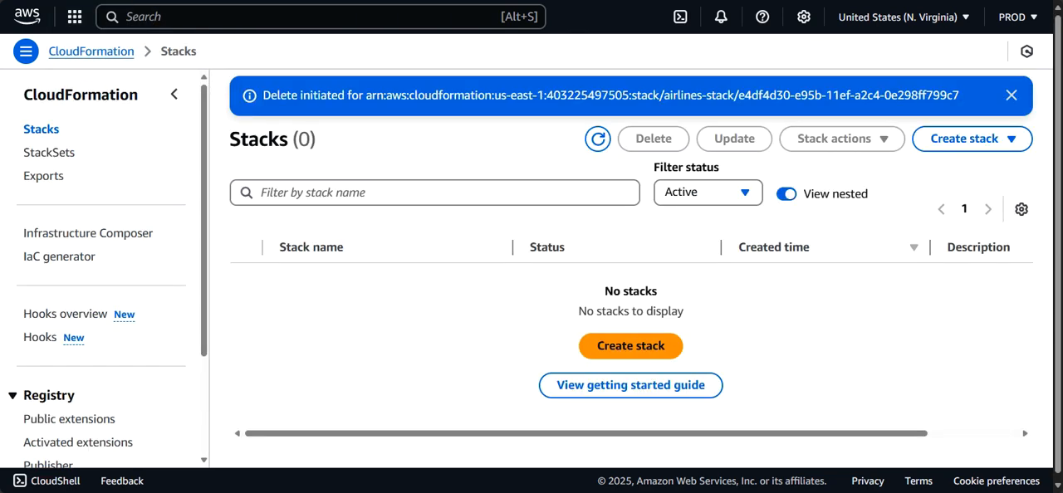
{"action": "left_click", "coordinate": [169, 12]}
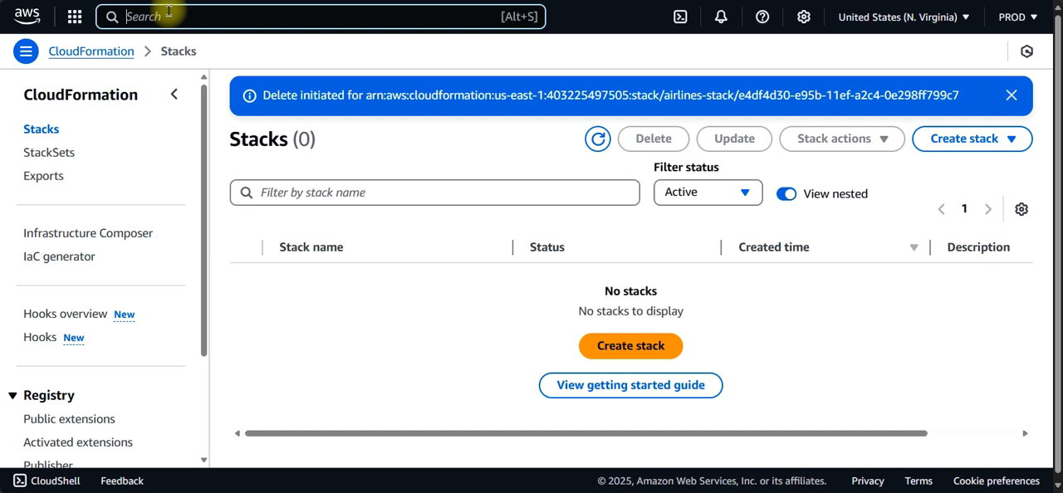
{"action": "type", "text": "dyn"}
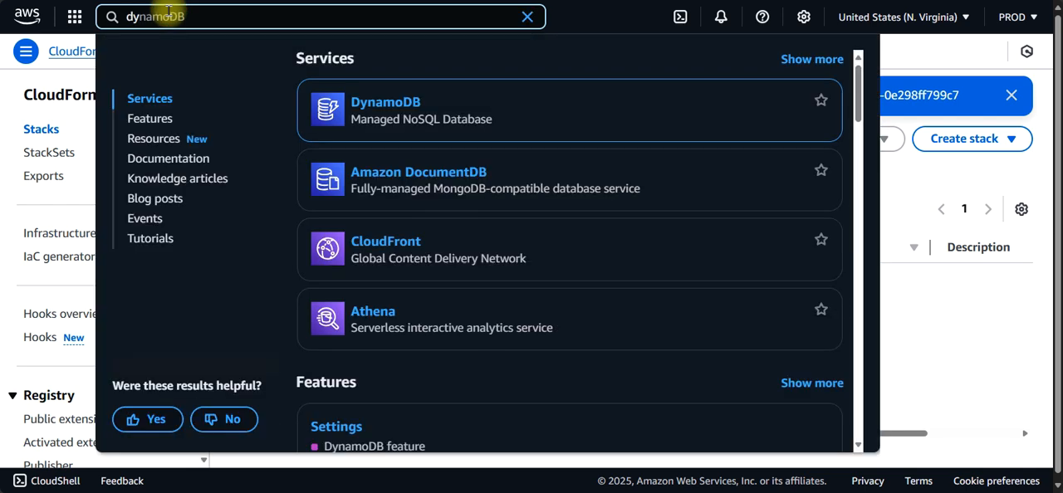
{"action": "left_click", "coordinate": [374, 103]}
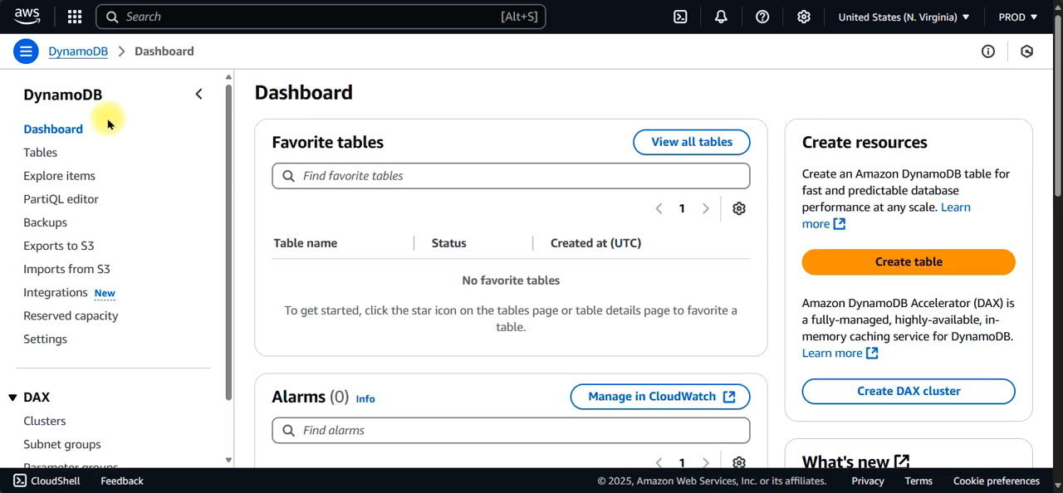
{"action": "left_click", "coordinate": [45, 151]}
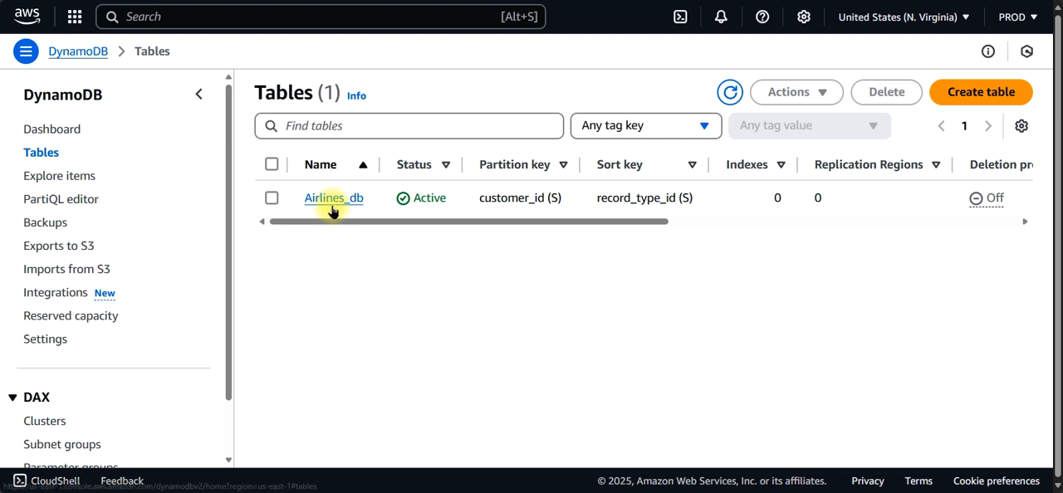
{"action": "left_click", "coordinate": [333, 199]}
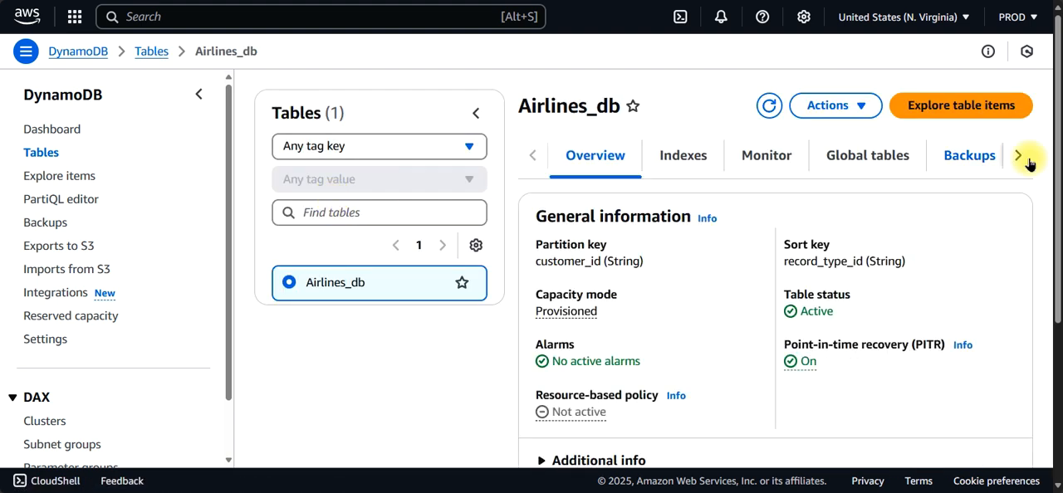
{"action": "left_click_drag", "start_coordinate": [1058, 150], "coordinate": [1052, 42]}
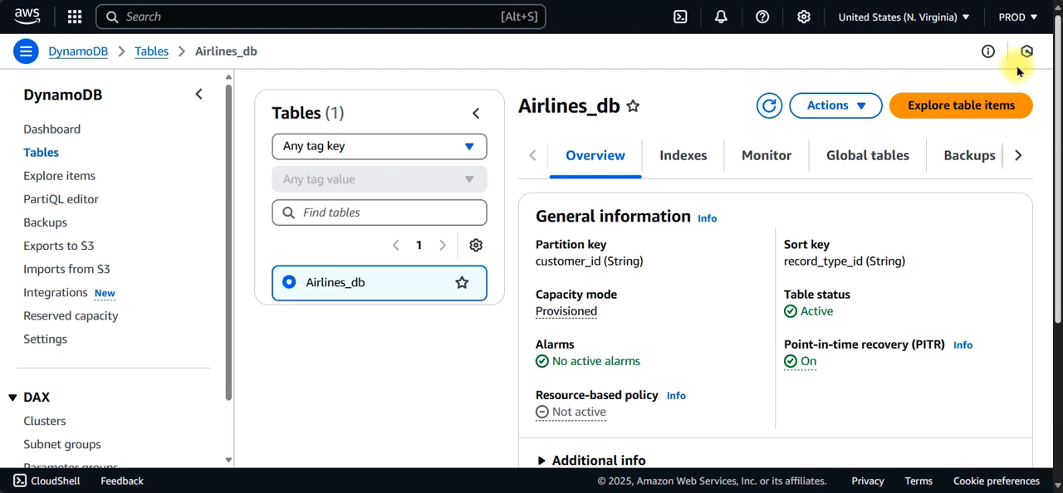
Step: Check the stored items and the items summary of Airlines_db, and reopen its overview from the tables list
{"action": "left_click", "coordinate": [71, 180]}
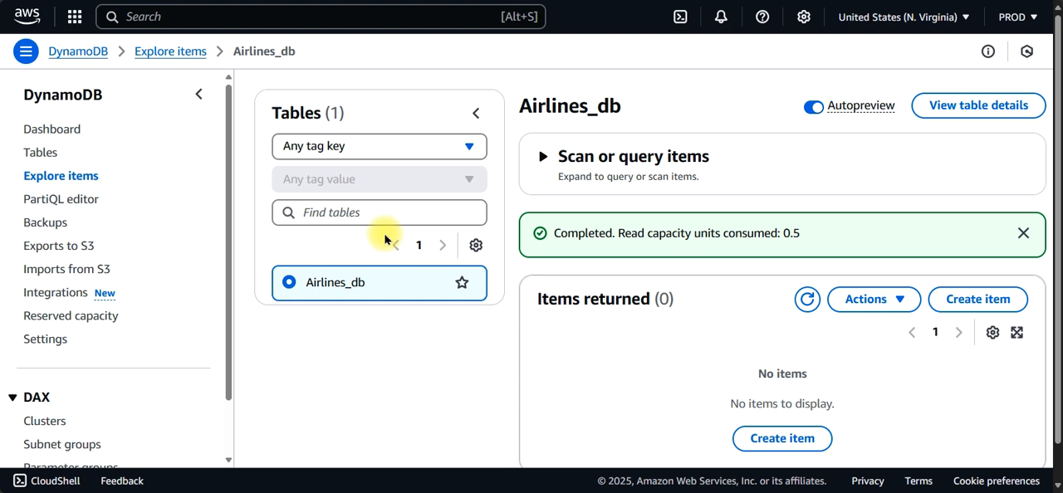
{"action": "scroll", "coordinate": [1053, 309], "scroll_direction": "down", "scroll_amount": 1}
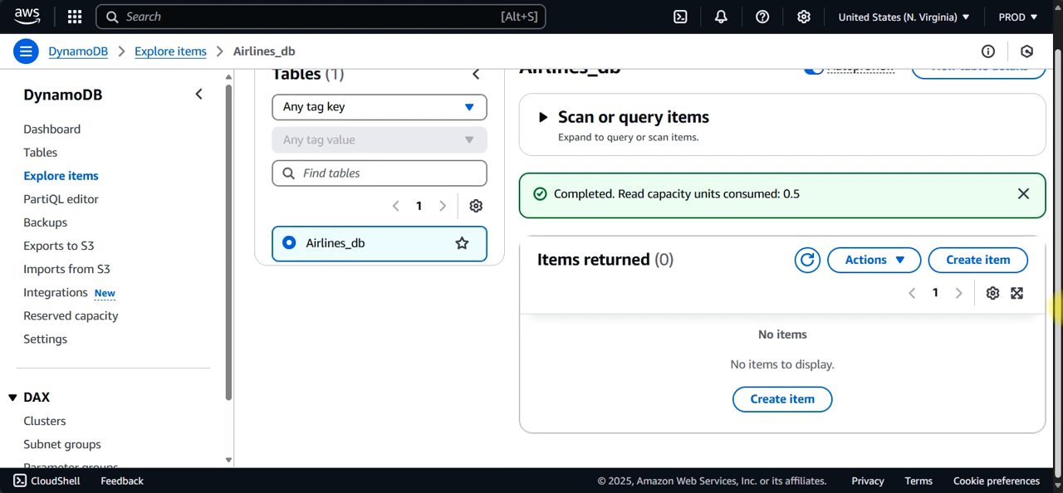
{"action": "scroll", "coordinate": [1053, 309], "scroll_direction": "up", "scroll_amount": 1}
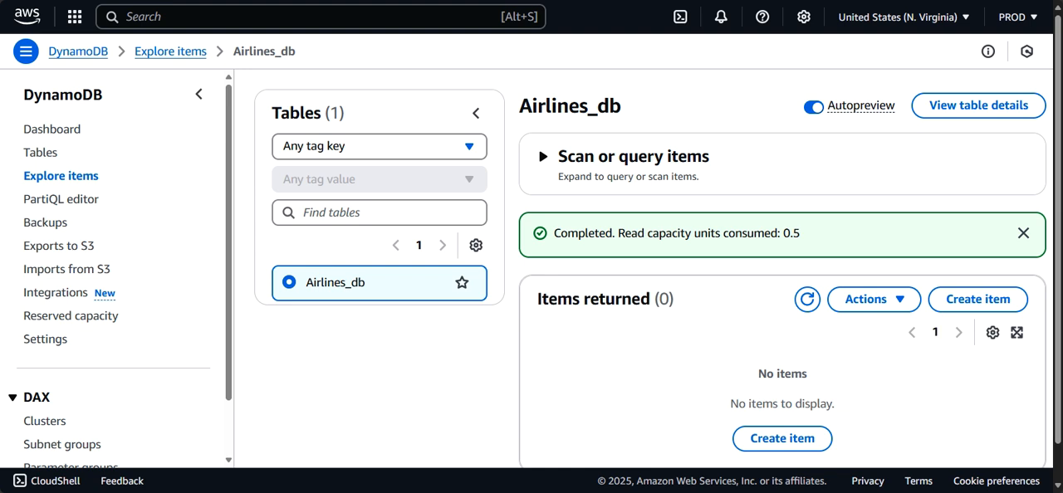
{"action": "left_click", "coordinate": [947, 106]}
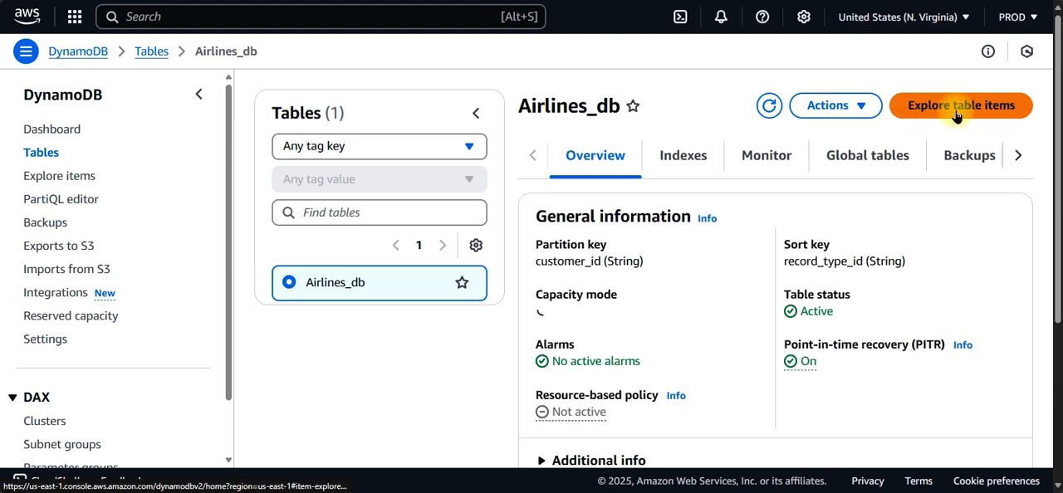
{"action": "scroll", "coordinate": [1052, 135], "scroll_direction": "down", "scroll_amount": 3}
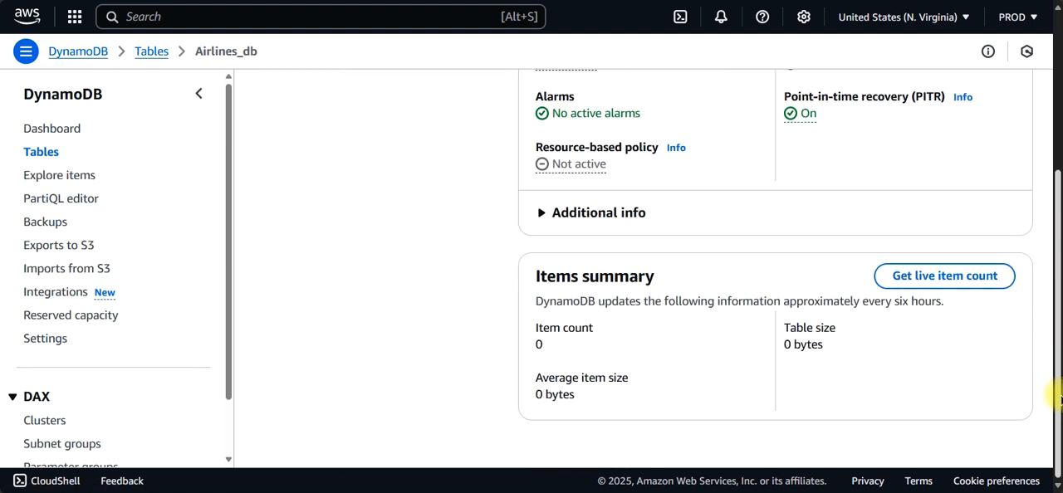
{"action": "scroll", "coordinate": [1051, 135], "scroll_direction": "up", "scroll_amount": 3}
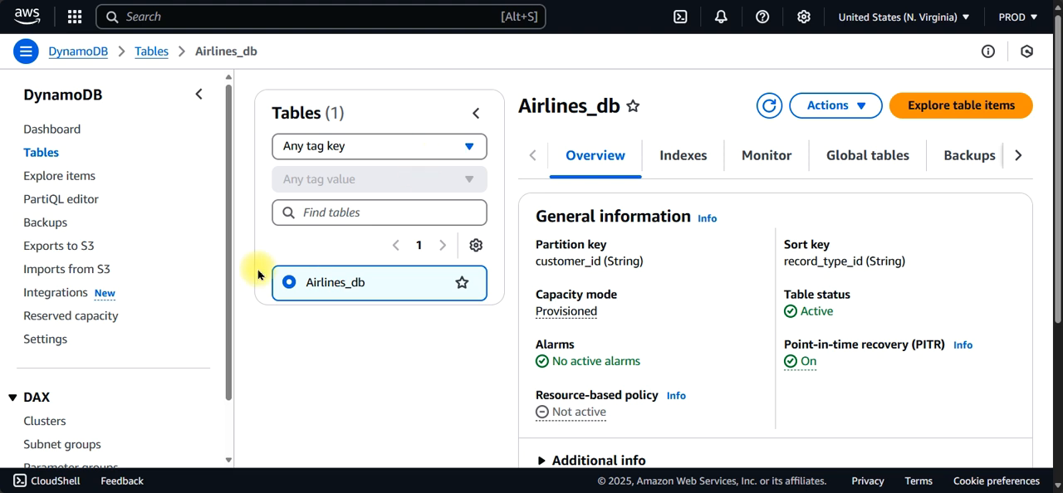
{"action": "left_click", "coordinate": [38, 152]}
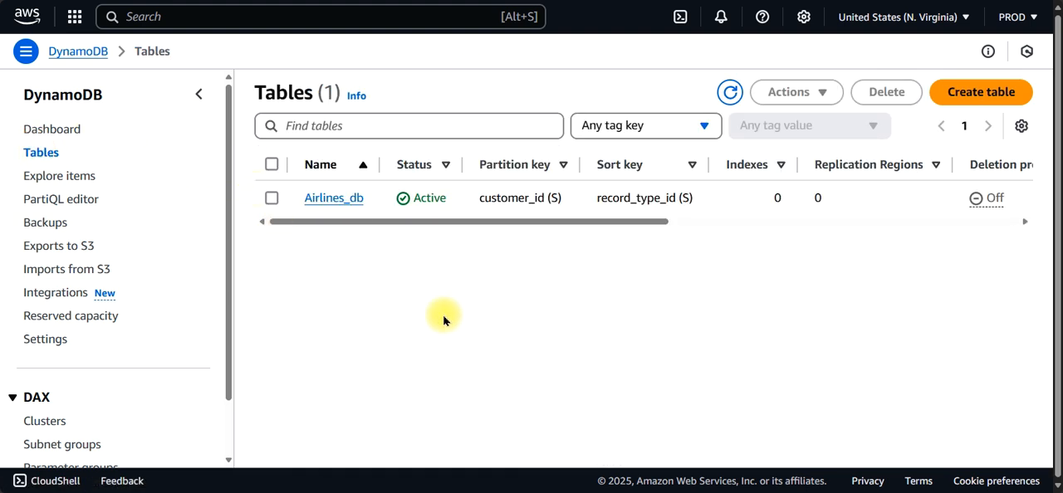
{"action": "left_click", "coordinate": [335, 198]}
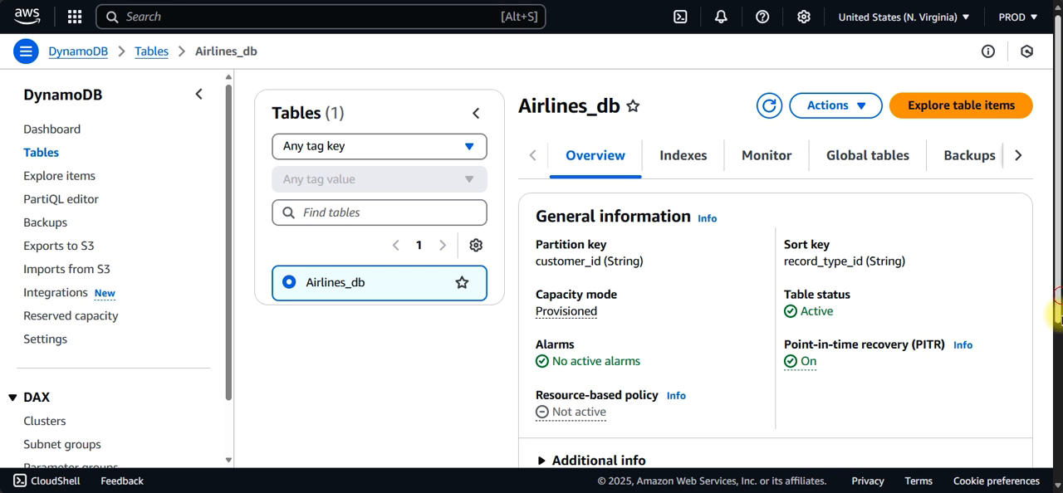
{"action": "left_click_drag", "start_coordinate": [1057, 291], "coordinate": [1056, 79]}
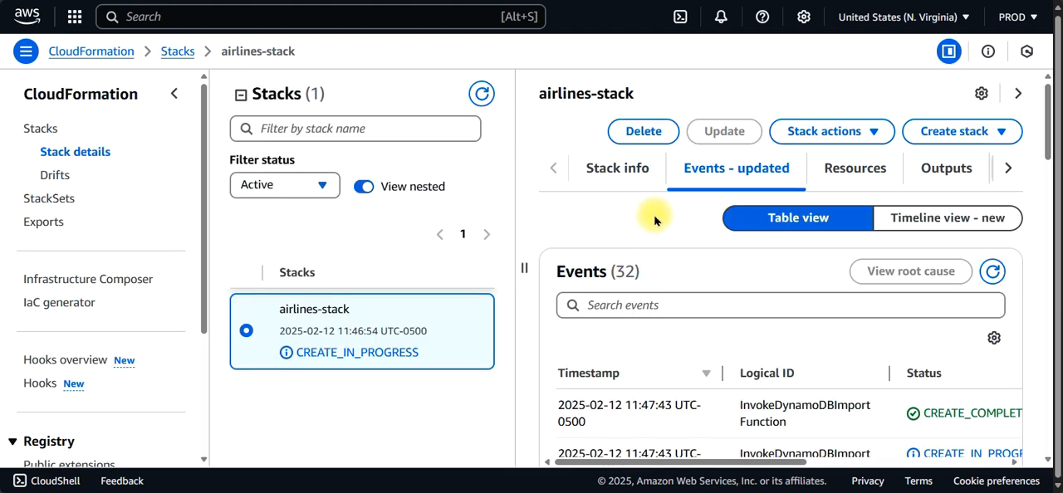
Step: Collapse the CloudFormation side navigation and review the creation events of airlines-stack
{"action": "left_click", "coordinate": [171, 99]}
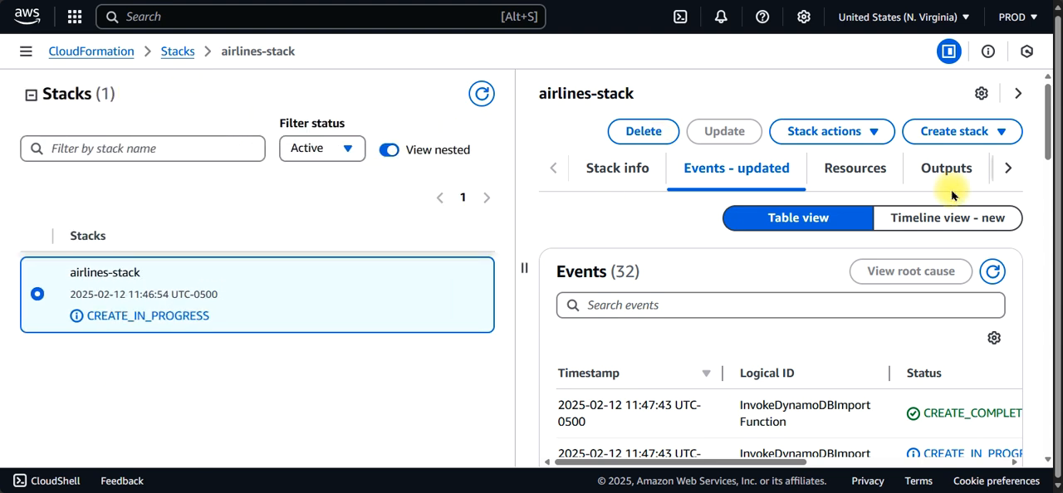
{"action": "left_click_drag", "start_coordinate": [1047, 116], "coordinate": [1036, 154]}
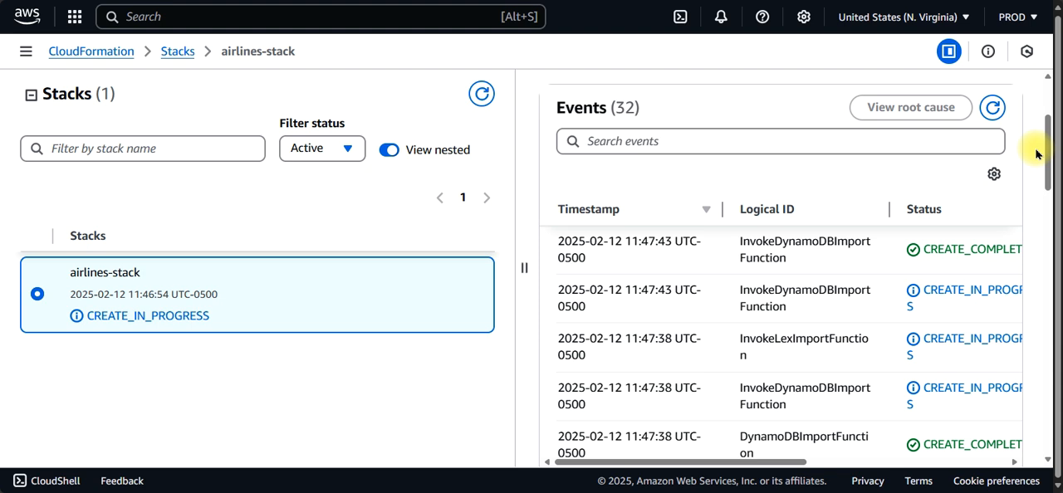
{"action": "left_click_drag", "start_coordinate": [1050, 161], "coordinate": [1045, 116]}
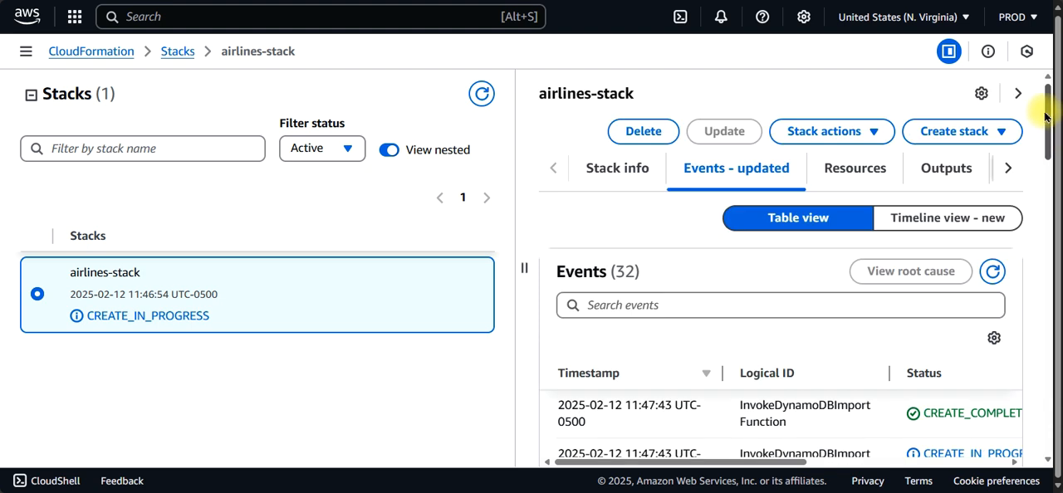
Step: Examine the full list of resources that airlines-stack creates, with their physical IDs and types
{"action": "left_click", "coordinate": [839, 176]}
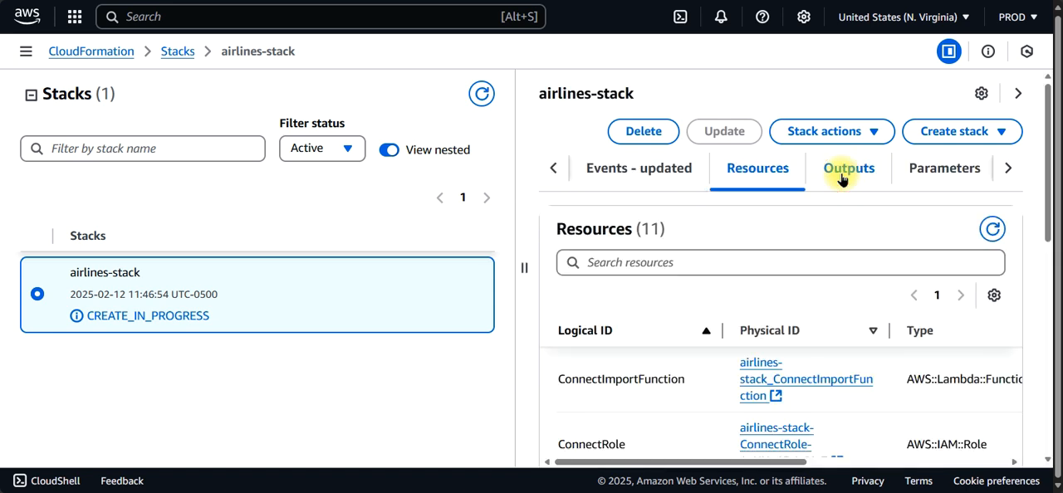
{"action": "left_click_drag", "start_coordinate": [1046, 89], "coordinate": [1043, 170]}
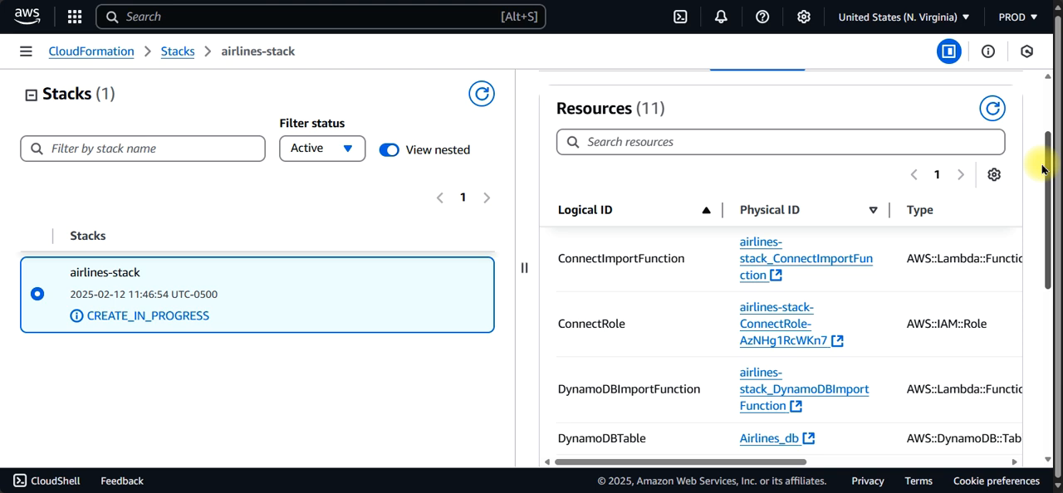
{"action": "left_click_drag", "start_coordinate": [1043, 170], "coordinate": [1044, 225]}
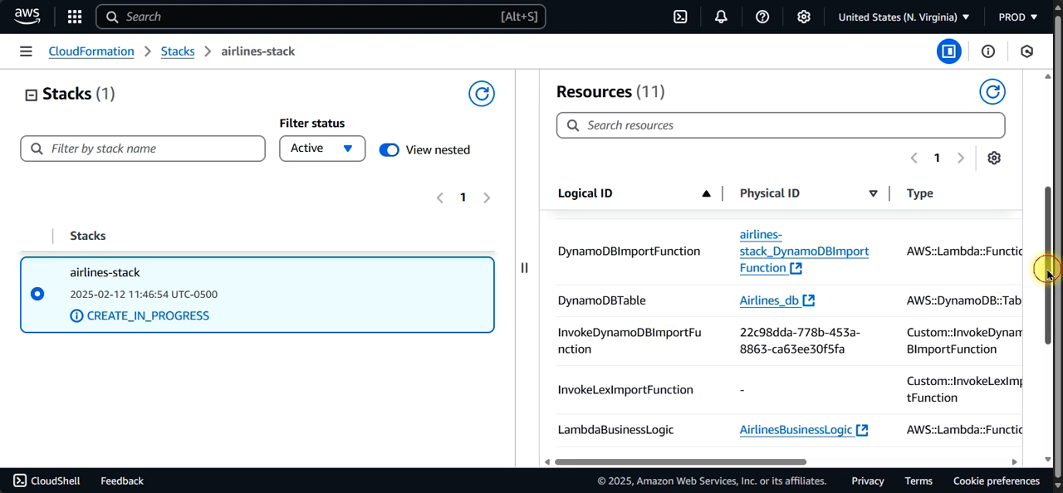
{"action": "left_click_drag", "start_coordinate": [1049, 276], "coordinate": [1049, 392]}
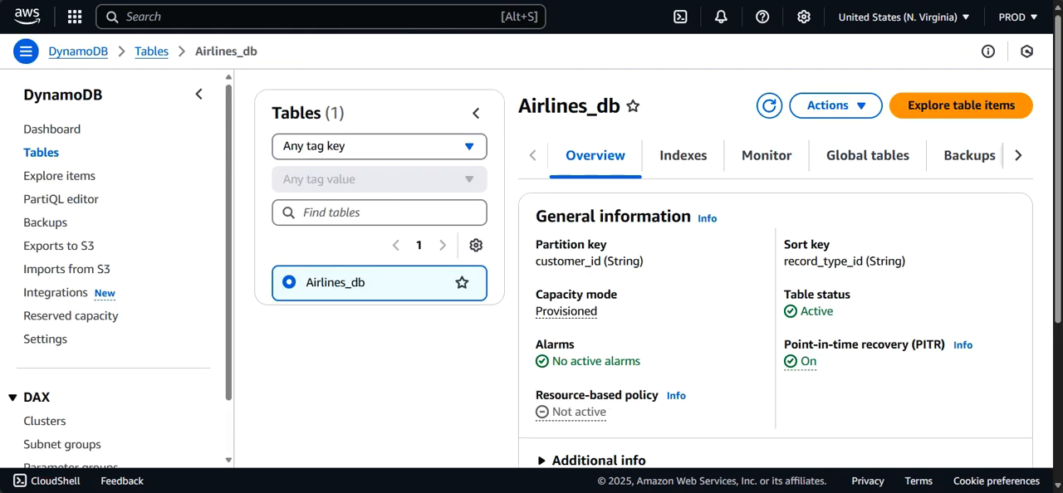
Step: Reopen Airlines_db from the DynamoDB tables list, explore its items and reload the items page
{"action": "left_click", "coordinate": [151, 51]}
{"action": "left_click", "coordinate": [324, 197]}
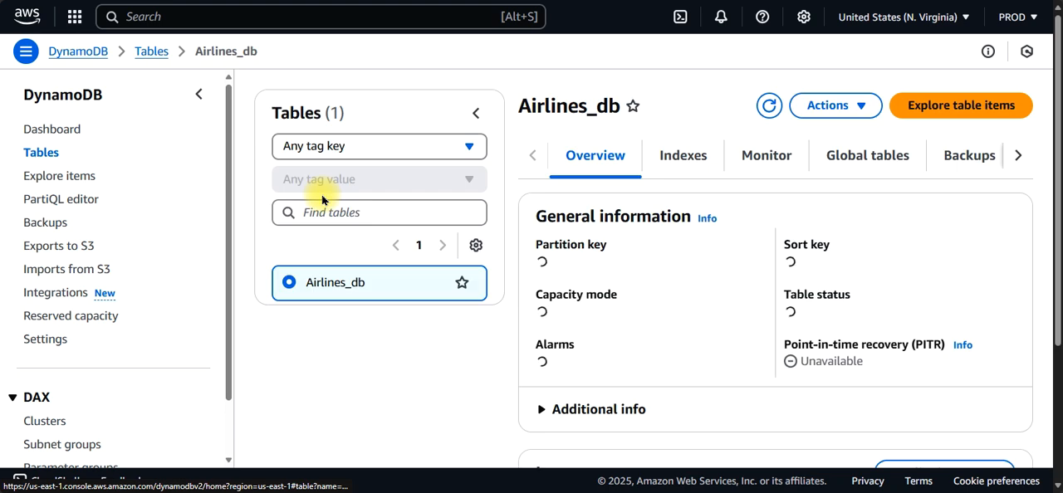
{"action": "left_click", "coordinate": [910, 112]}
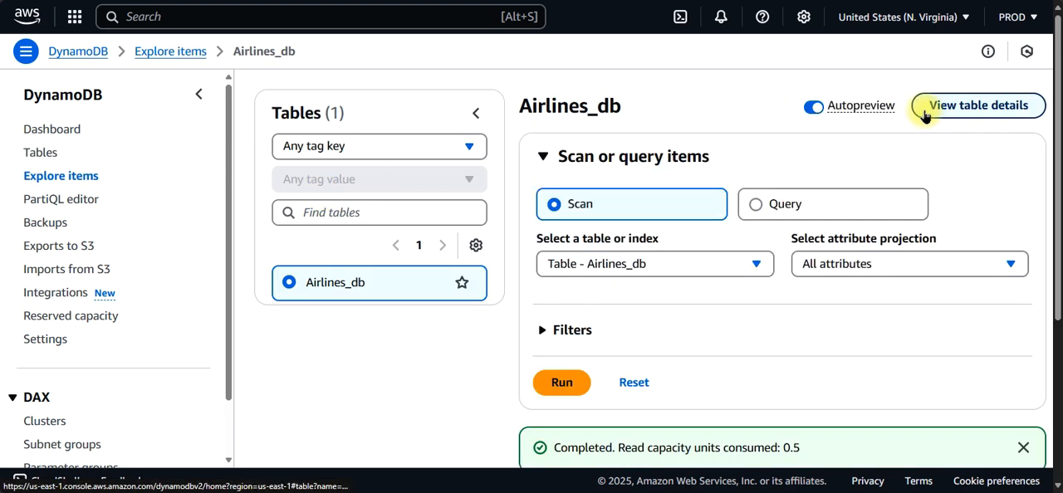
{"action": "left_click_drag", "start_coordinate": [1059, 126], "coordinate": [1058, 331]}
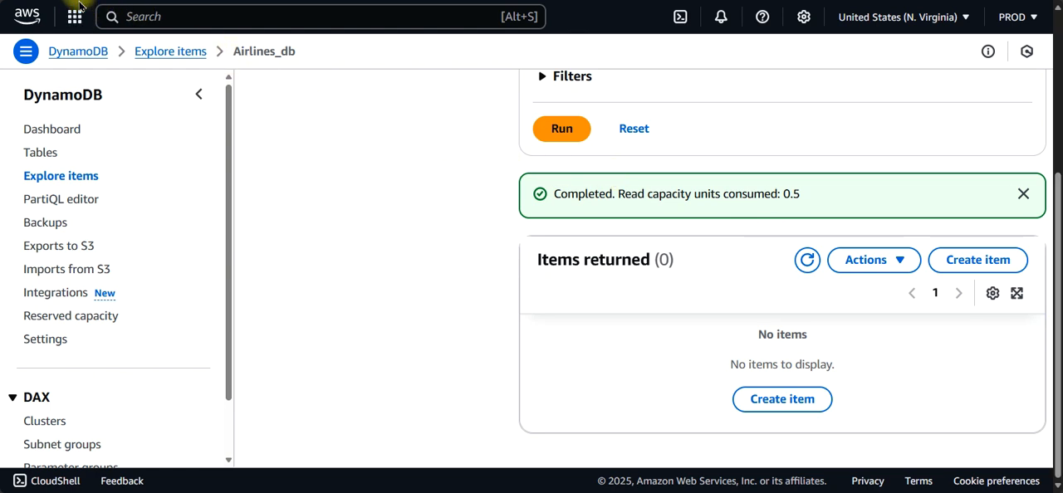
{"action": "key", "text": "F5"}
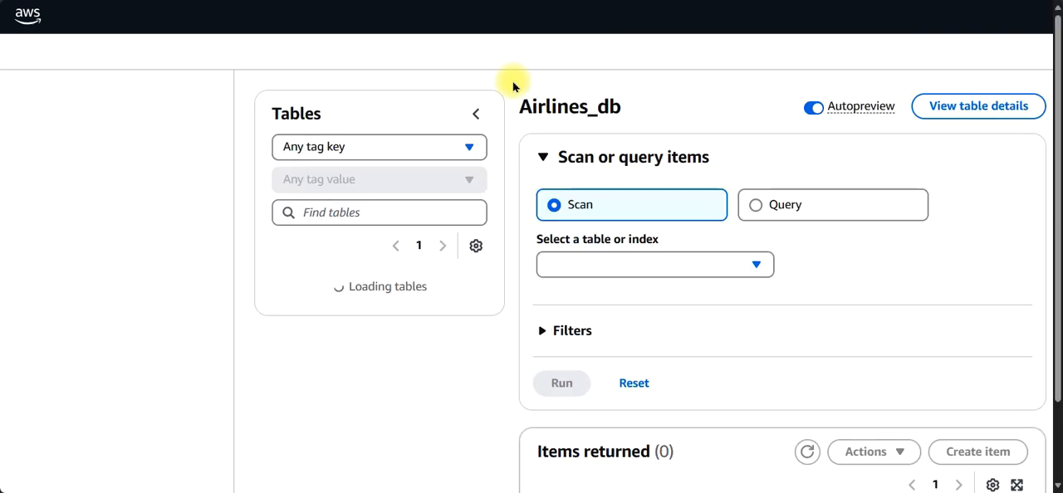
Step: Review the items returned by the Airlines_db scan and open one of the V-type customer records
{"action": "left_click_drag", "start_coordinate": [1059, 114], "coordinate": [1059, 409]}
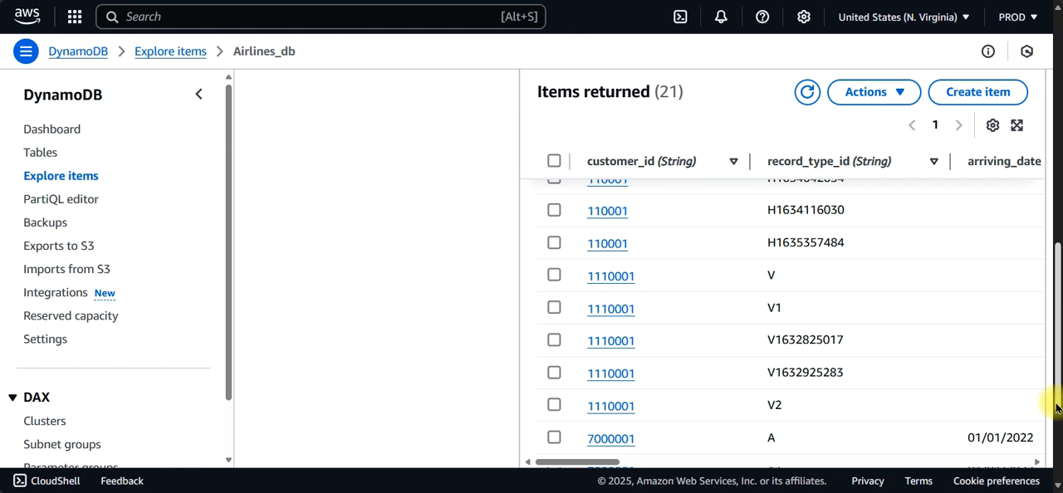
{"action": "scroll", "coordinate": [1057, 405], "scroll_direction": "down", "scroll_amount": 1}
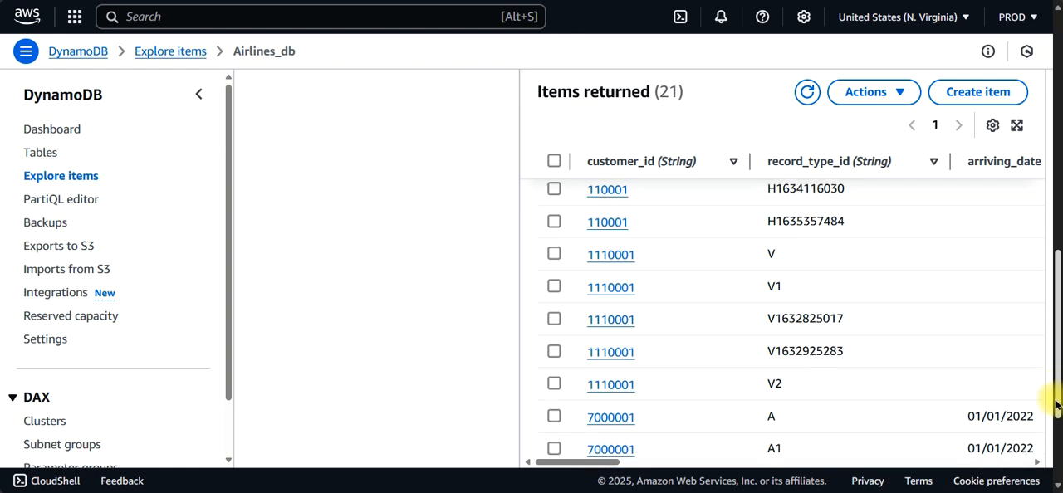
{"action": "mouse_move", "coordinate": [1056, 403]}
{"action": "left_mouse_down"}
{"action": "mouse_move", "coordinate": [1057, 452]}
{"action": "mouse_move", "coordinate": [1056, 408]}
{"action": "left_mouse_up"}
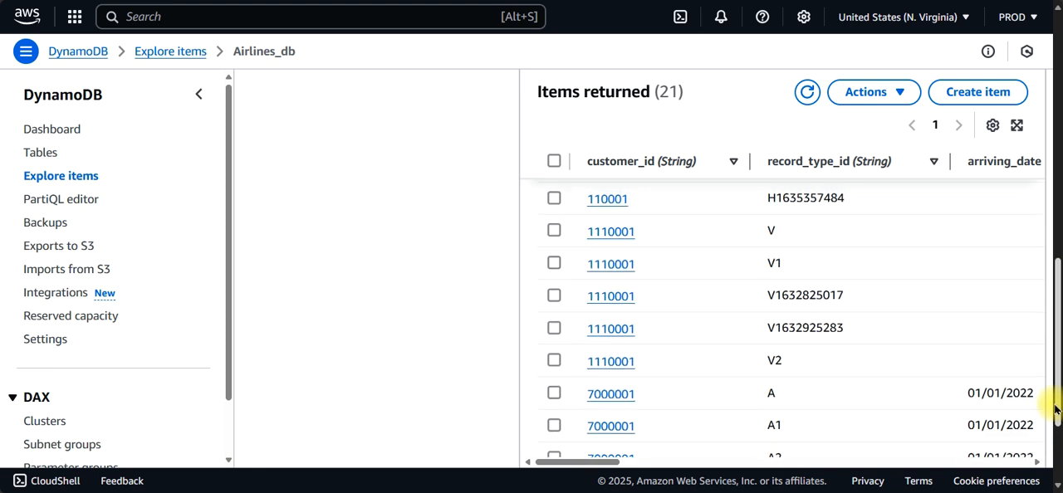
{"action": "left_click", "coordinate": [594, 306]}
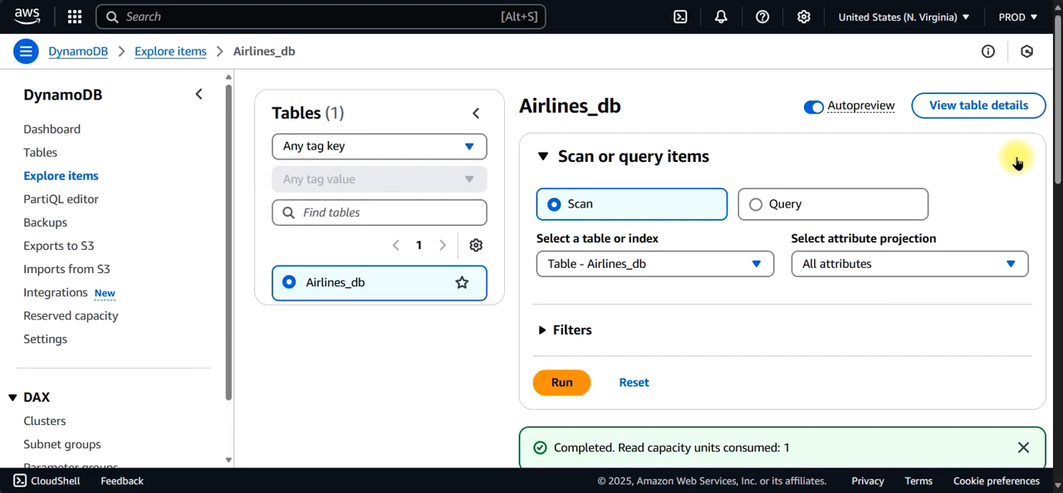
{"action": "left_click_drag", "start_coordinate": [1055, 135], "coordinate": [1039, 325]}
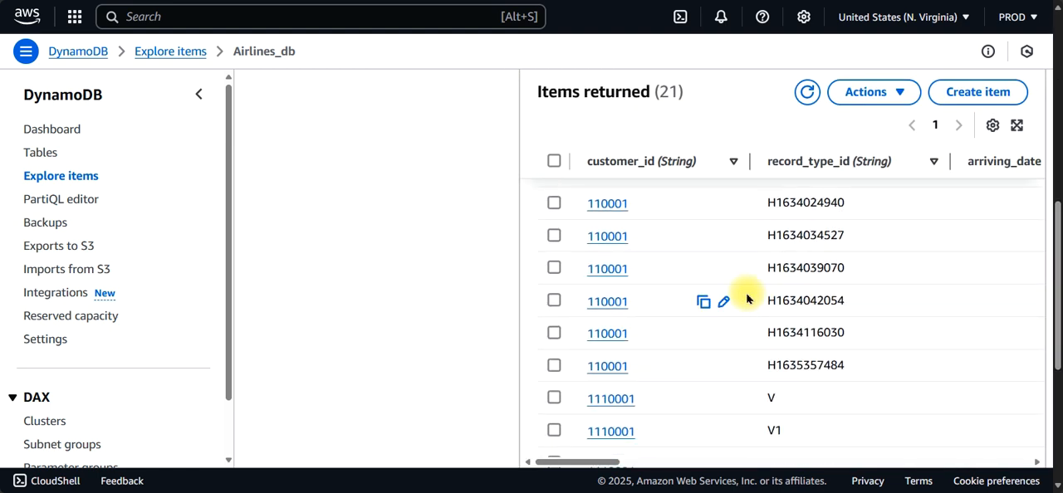
{"action": "left_click", "coordinate": [554, 301]}
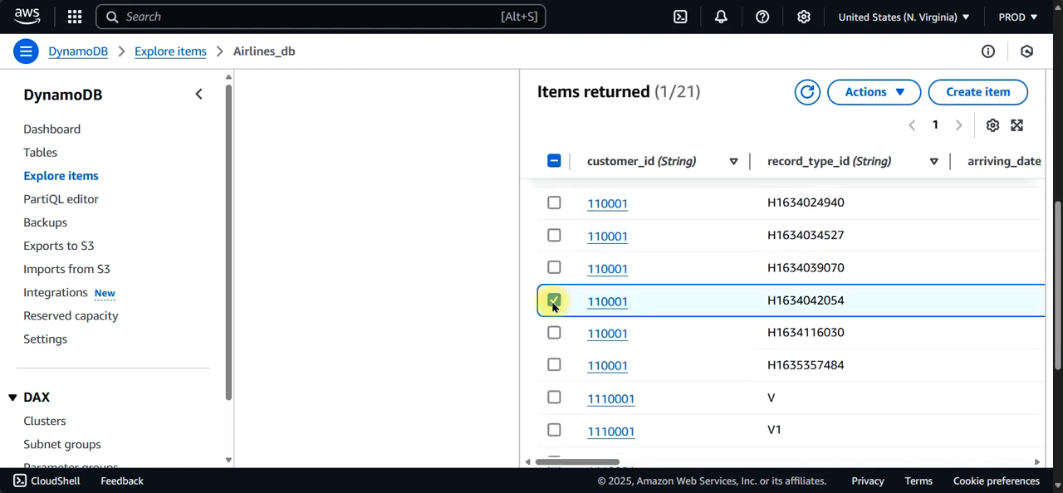
{"action": "left_click", "coordinate": [896, 93]}
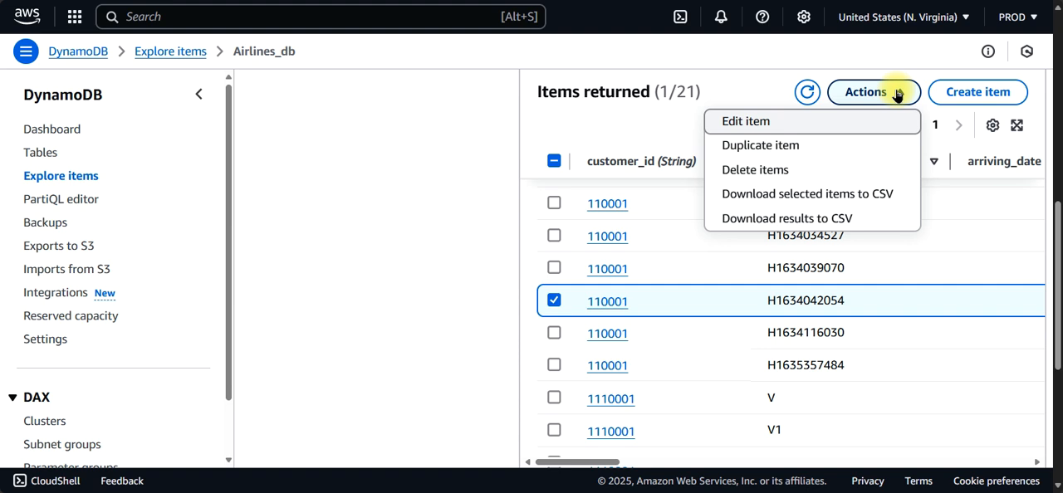
{"action": "left_click", "coordinate": [607, 301]}
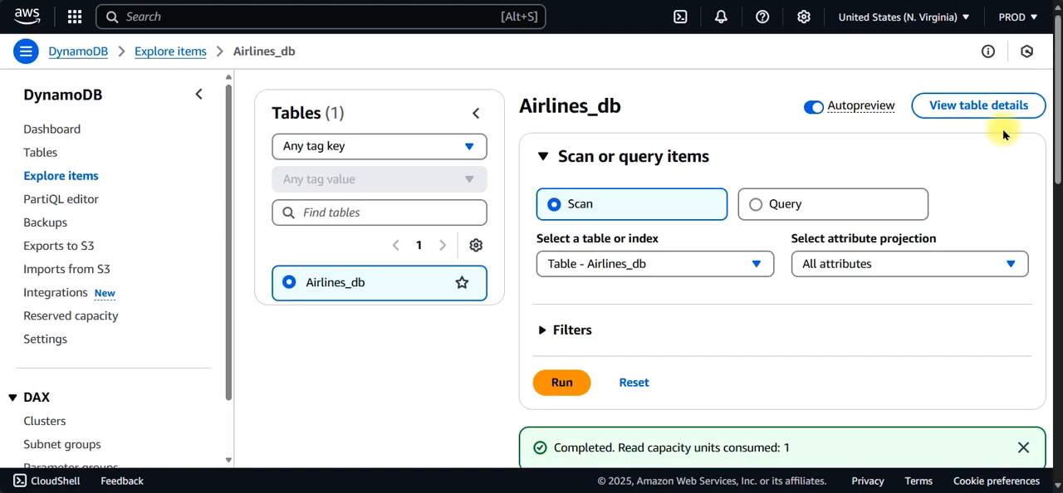
{"action": "left_click_drag", "start_coordinate": [1056, 126], "coordinate": [1027, 95]}
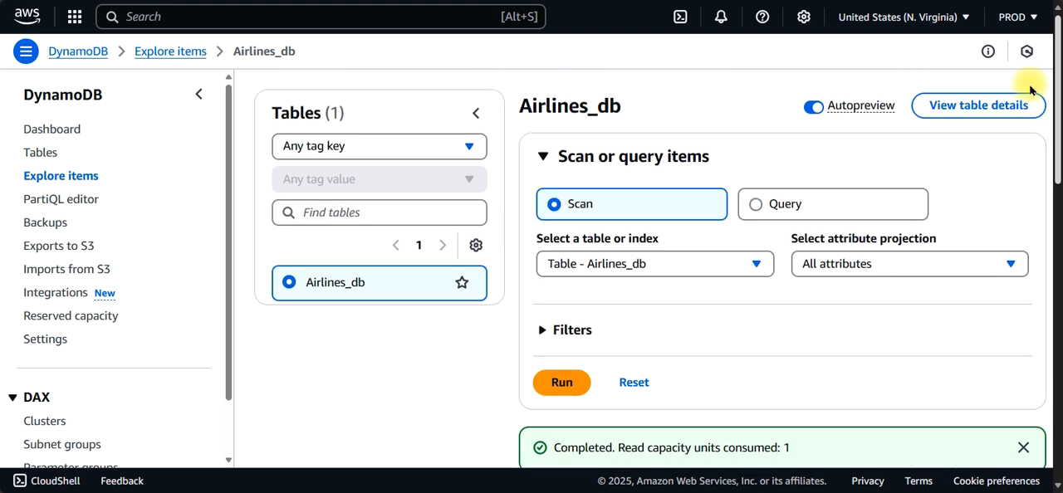
Step: Return to the Explore items start page, choose the Airlines_db table again and dismiss the notification
{"action": "left_click", "coordinate": [48, 184]}
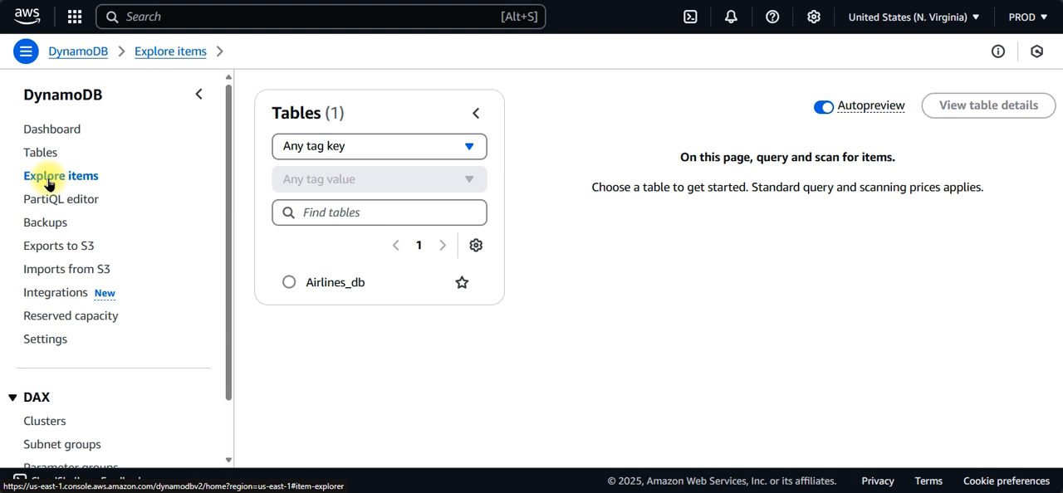
{"action": "left_click", "coordinate": [331, 281]}
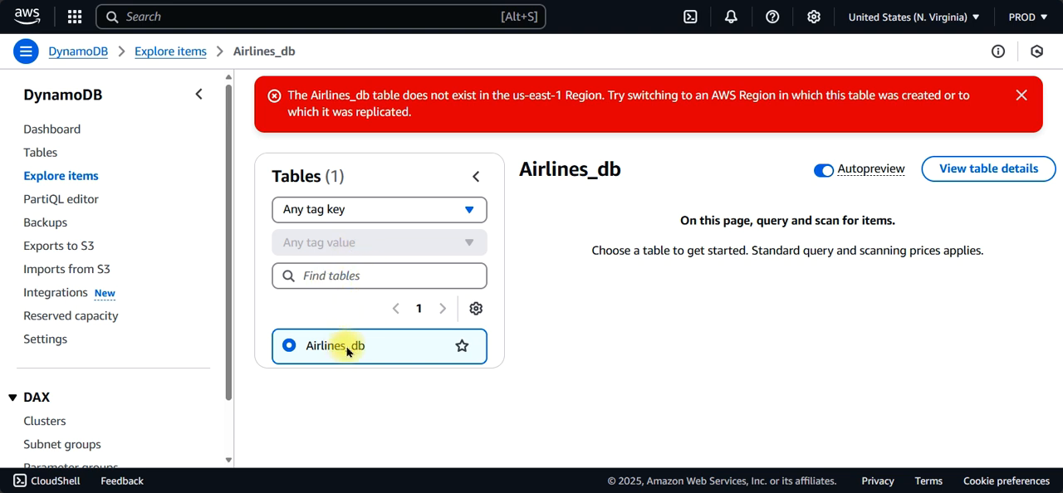
{"action": "left_click", "coordinate": [1022, 96]}
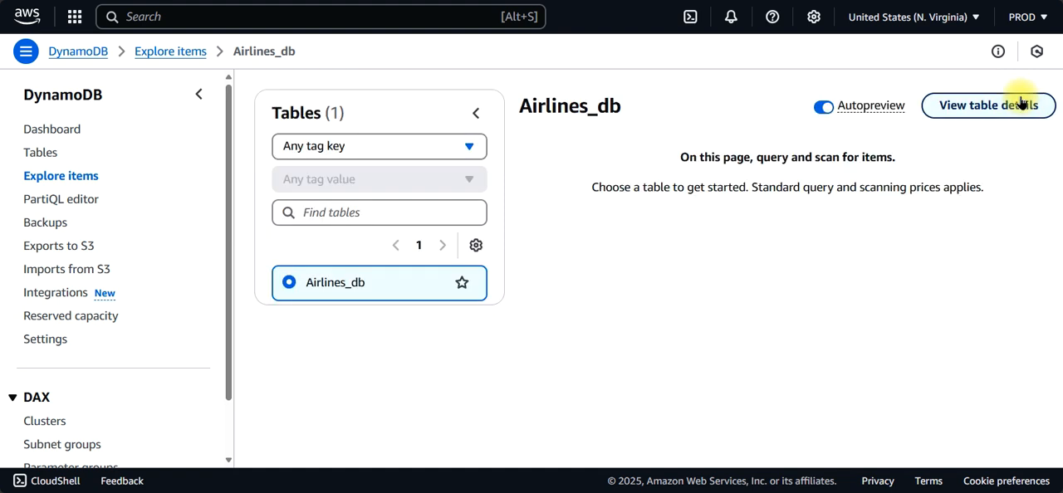
Step: Switch back to airlines-stack in CloudFormation, widen its details area and read the status reason of the failed InvokeConnectImportFunction event
{"action": "key", "text": "ctrl+shift+Tab"}
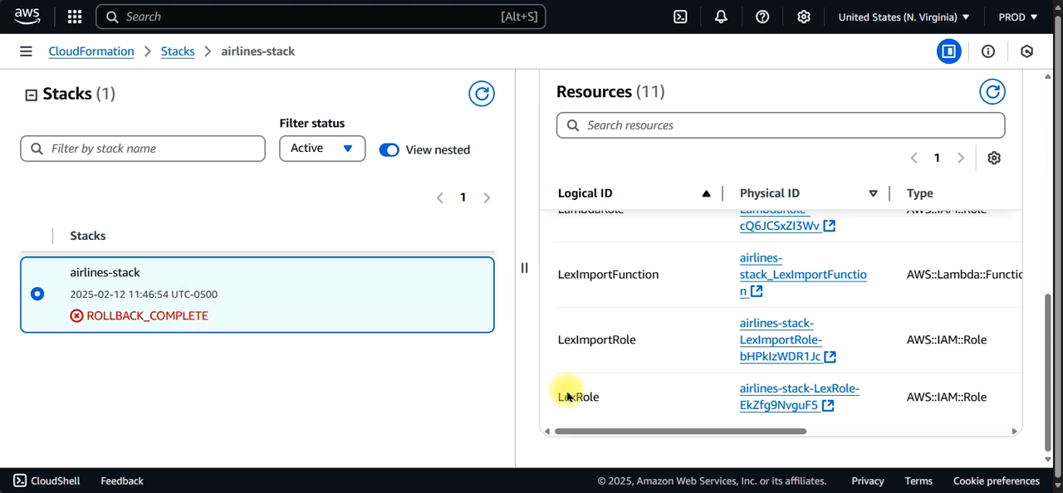
{"action": "left_click_drag", "start_coordinate": [573, 429], "coordinate": [523, 408]}
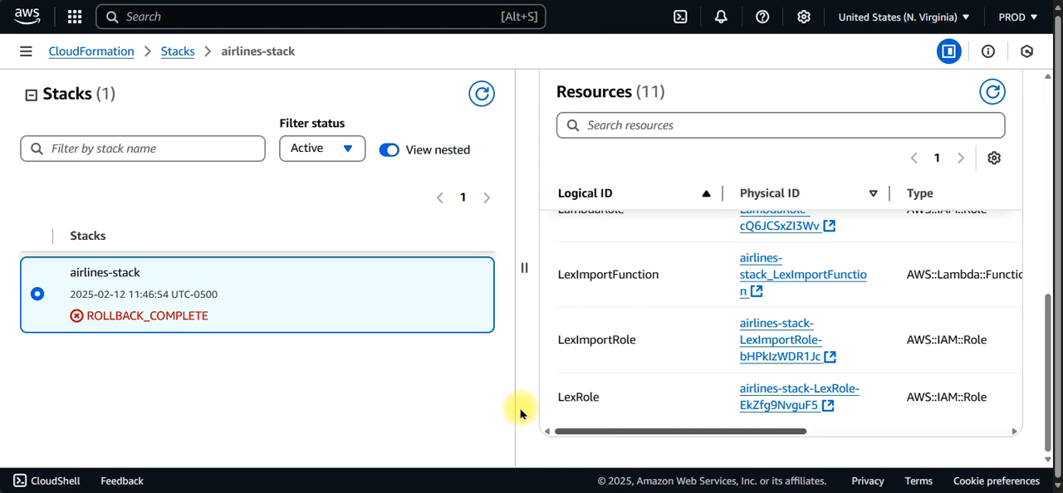
{"action": "left_click_drag", "start_coordinate": [1046, 337], "coordinate": [1015, 37]}
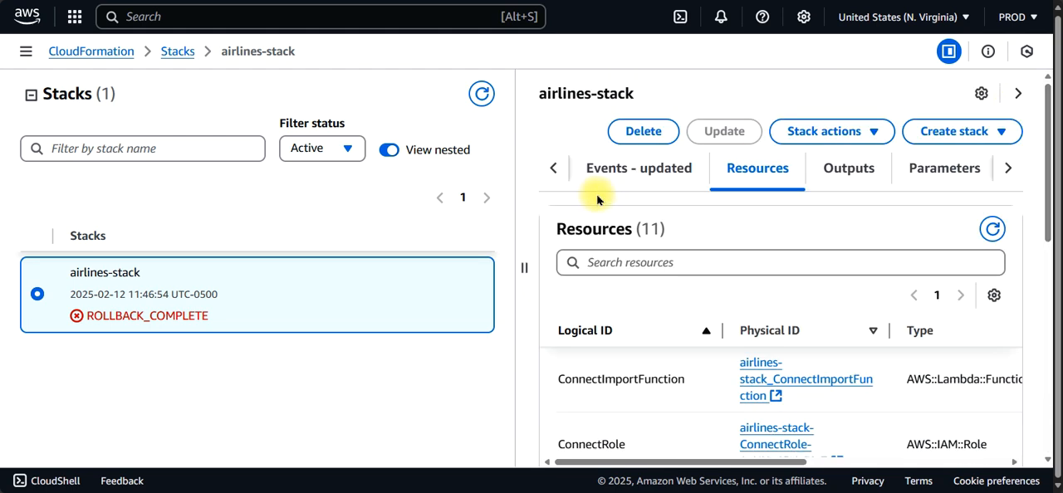
{"action": "left_click", "coordinate": [615, 172]}
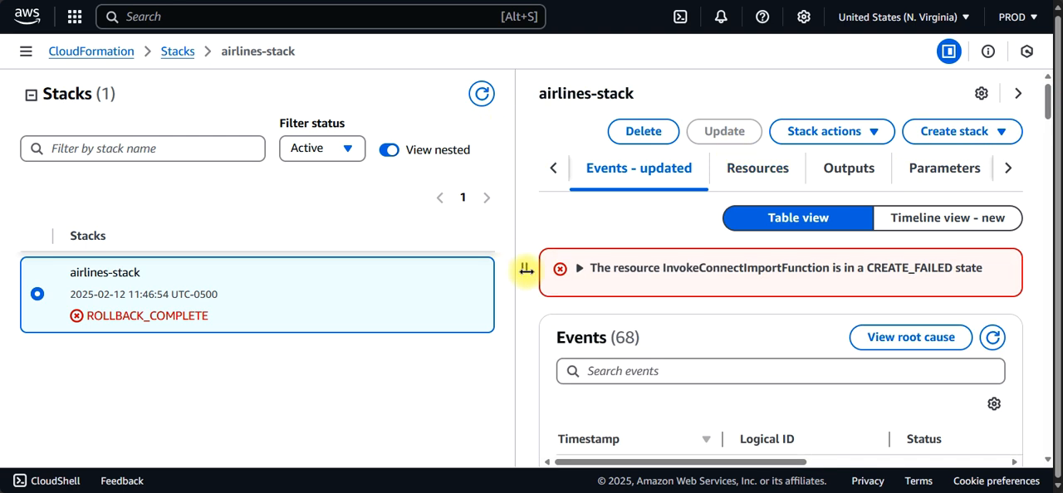
{"action": "left_click_drag", "start_coordinate": [526, 275], "coordinate": [275, 277]}
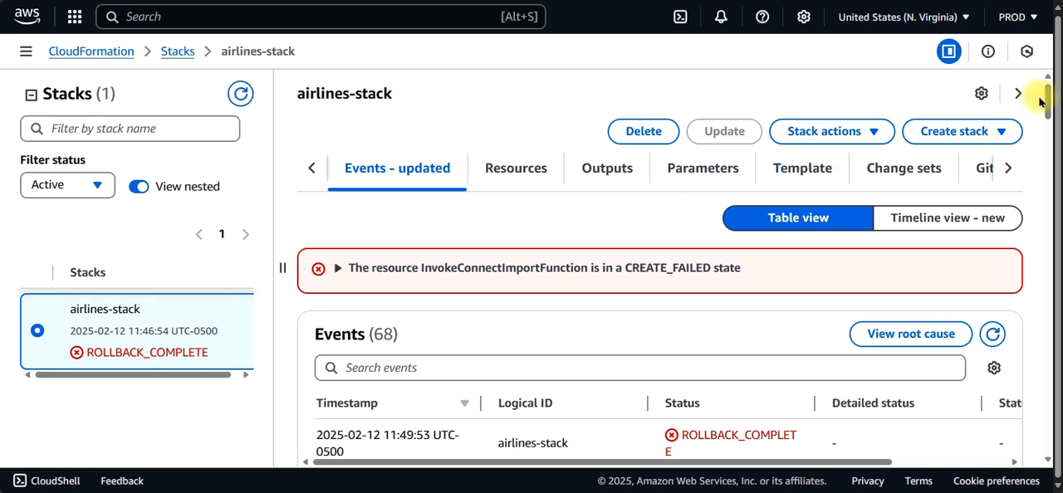
{"action": "left_click_drag", "start_coordinate": [1048, 100], "coordinate": [1049, 261]}
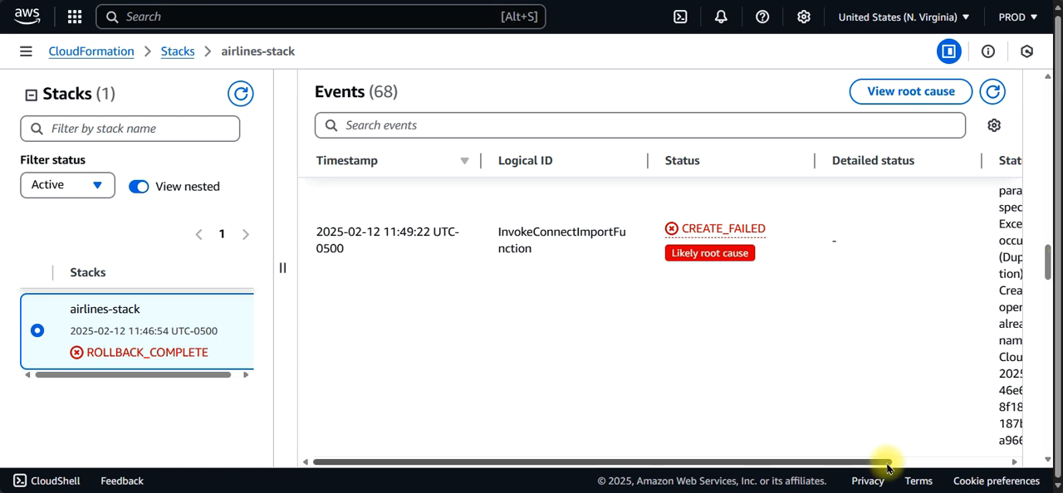
{"action": "left_click_drag", "start_coordinate": [868, 462], "coordinate": [1020, 428]}
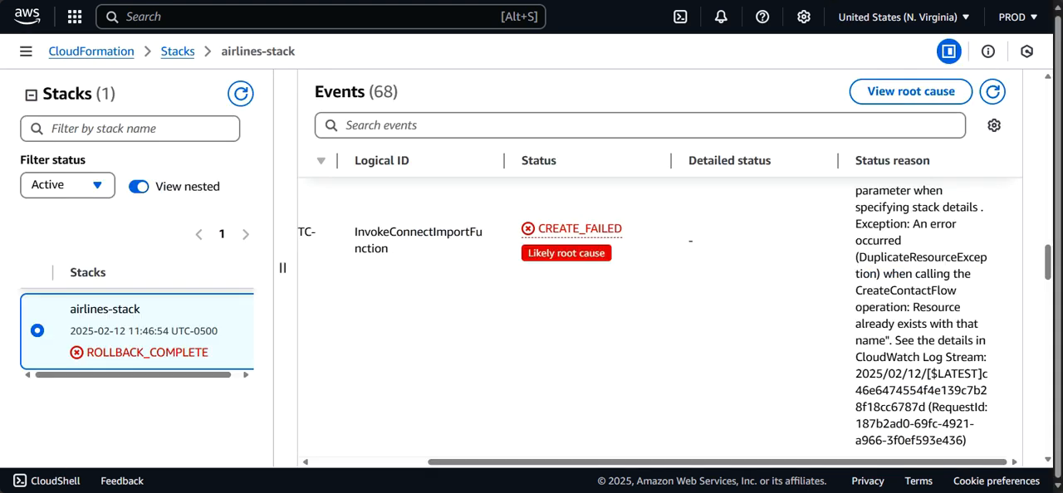
Step: Delete airlines-stack from the CloudFormation stacks list and confirm the deletion
{"action": "left_click", "coordinate": [186, 56]}
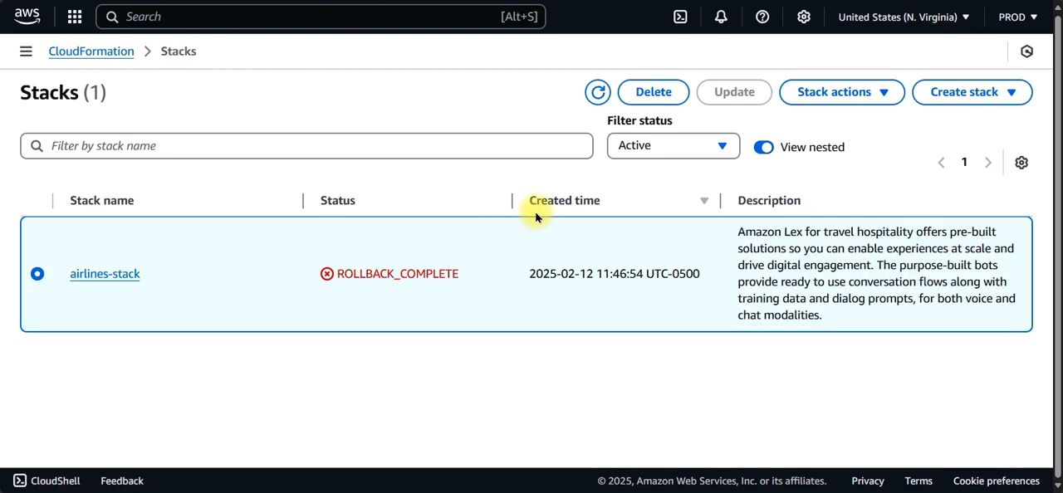
{"action": "left_click", "coordinate": [653, 93]}
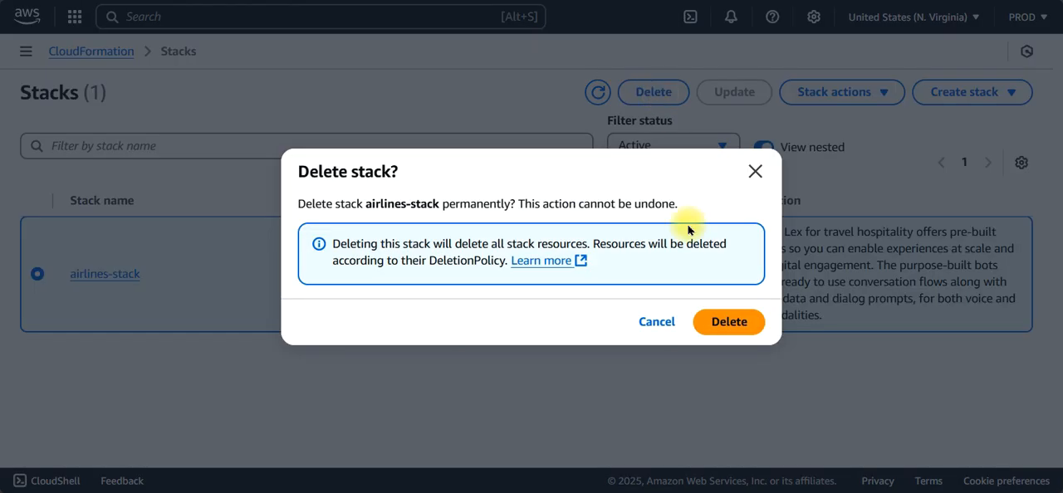
{"action": "left_click", "coordinate": [729, 320]}
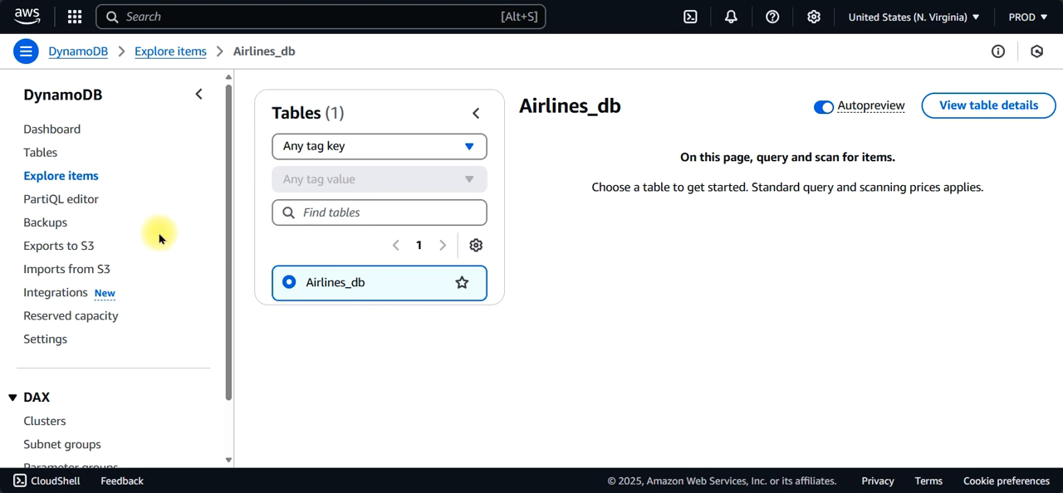
Step: Try to delete the Airlines_db table together with its CloudWatch alarms from the DynamoDB tables list, confirming with the word "confirm"
{"action": "left_click", "coordinate": [43, 152]}
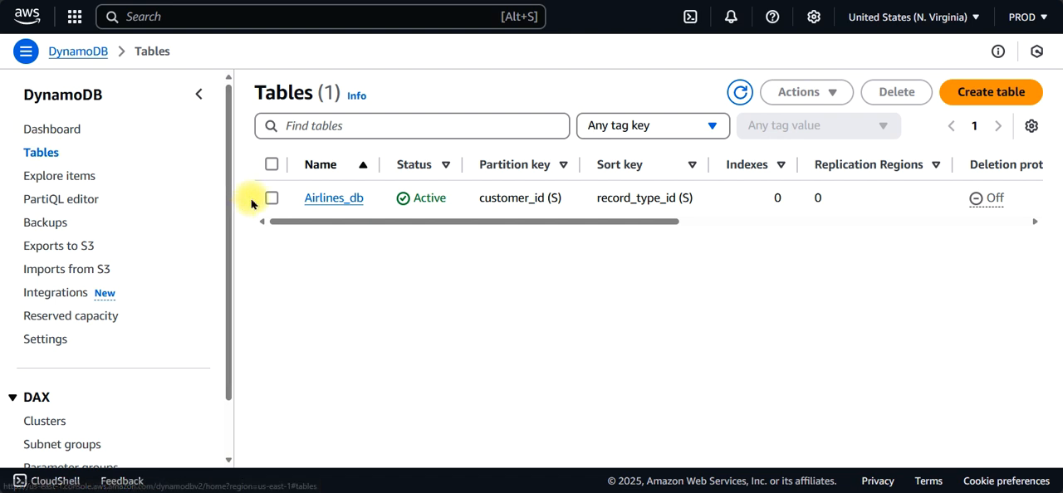
{"action": "left_click", "coordinate": [272, 200]}
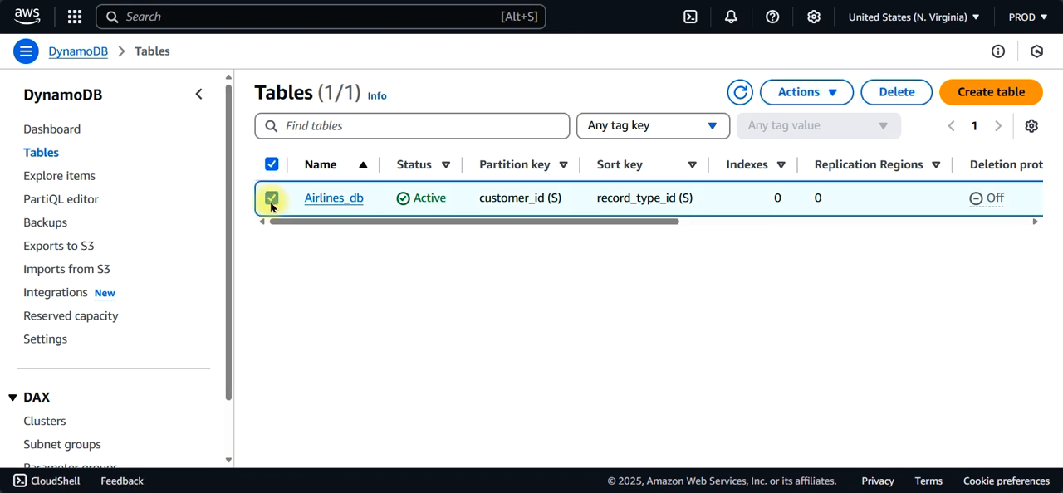
{"action": "left_click", "coordinate": [895, 93]}
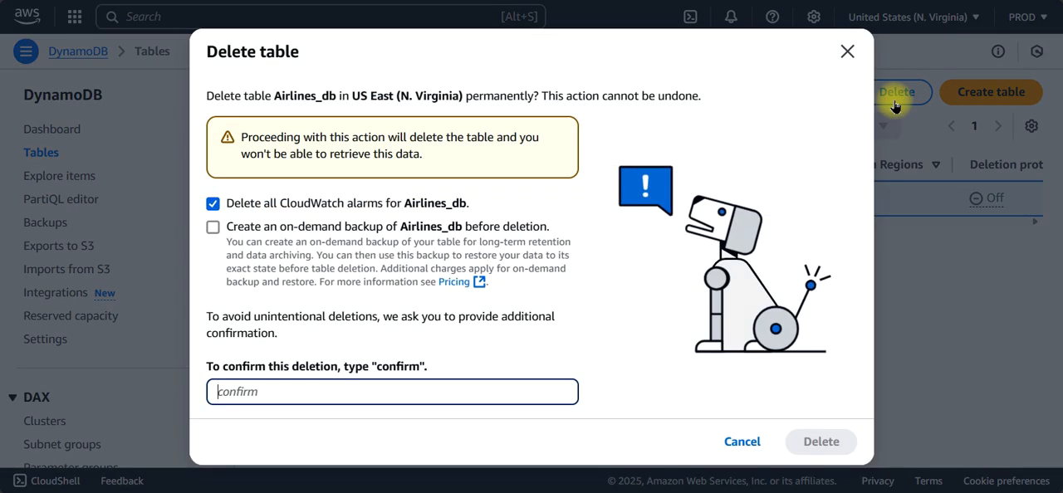
{"action": "left_click", "coordinate": [523, 384]}
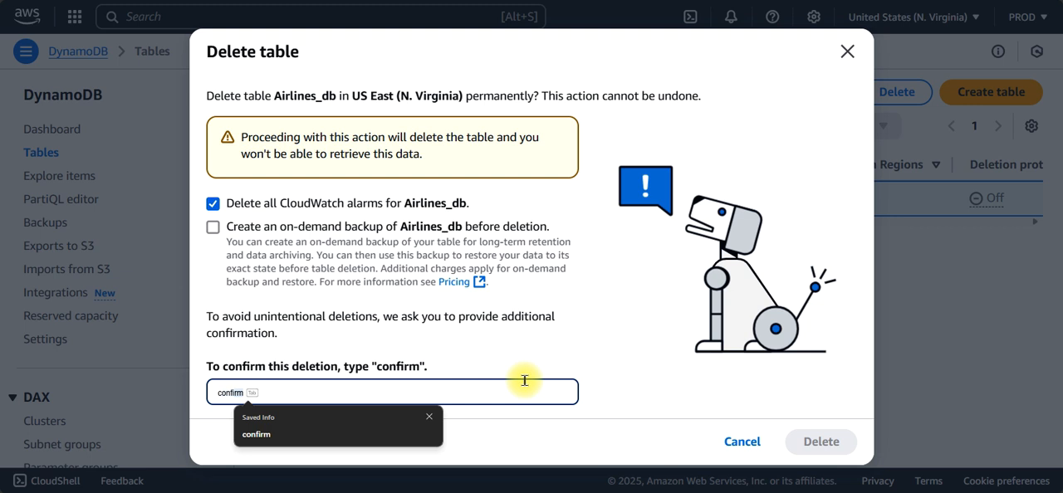
{"action": "key", "text": "Tab"}
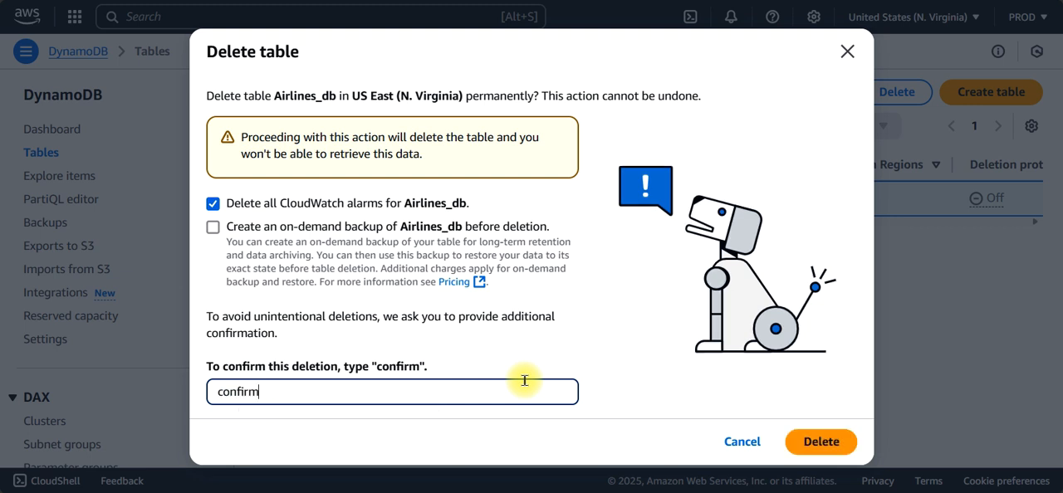
{"action": "left_click", "coordinate": [819, 441]}
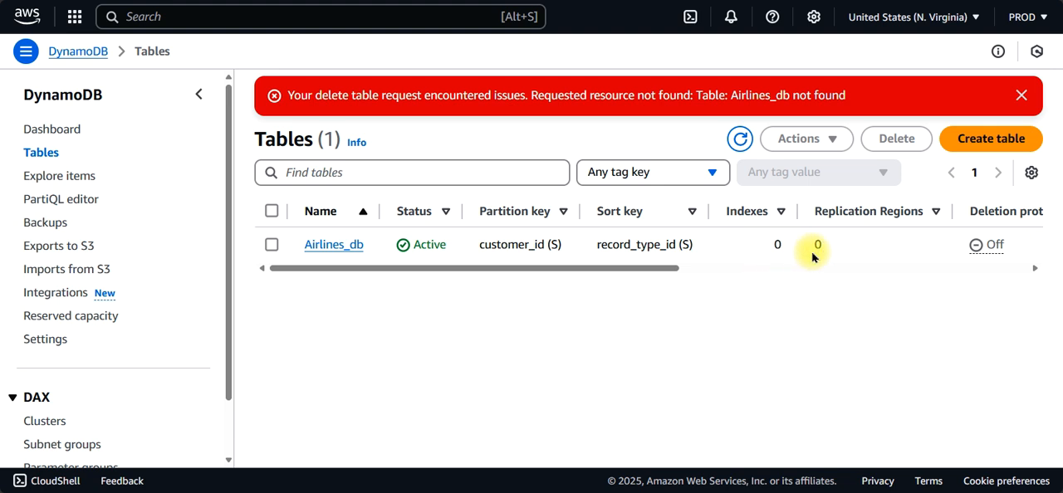
Step: Reopen the DynamoDB tables list, dismiss the notification and reload the page to check whether Airlines_db is still listed
{"action": "left_click", "coordinate": [76, 50]}
{"action": "left_click", "coordinate": [35, 154]}
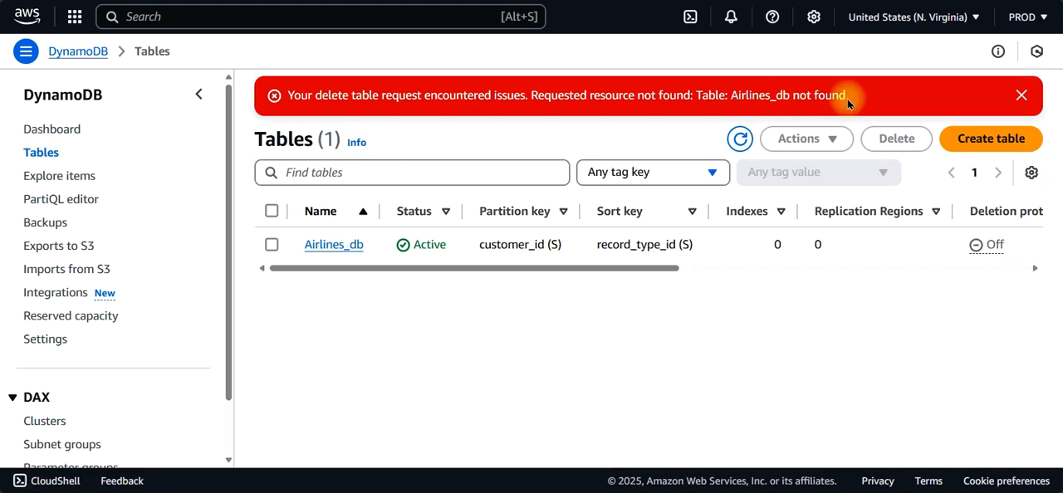
{"action": "left_click", "coordinate": [1023, 96]}
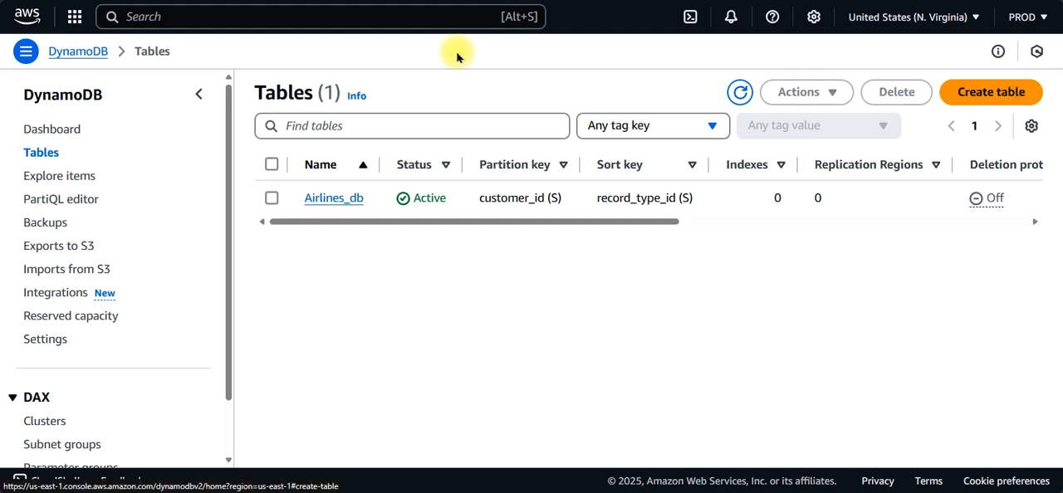
{"action": "key", "text": "F5"}
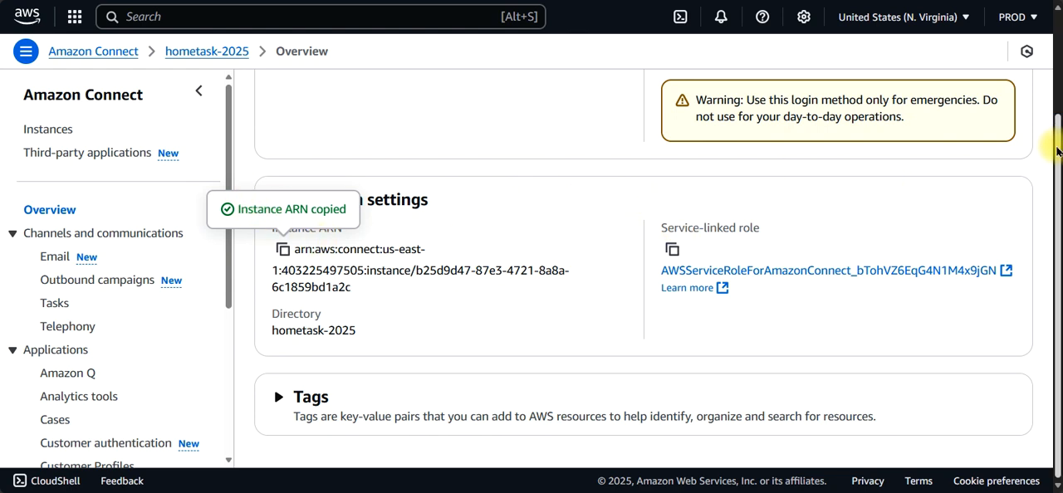
Step: Open the Flows settings of the hometask-2025 Amazon Connect instance and review the flow security keys and Amazon Lex sections
{"action": "left_click_drag", "start_coordinate": [1051, 154], "coordinate": [1059, 402]}
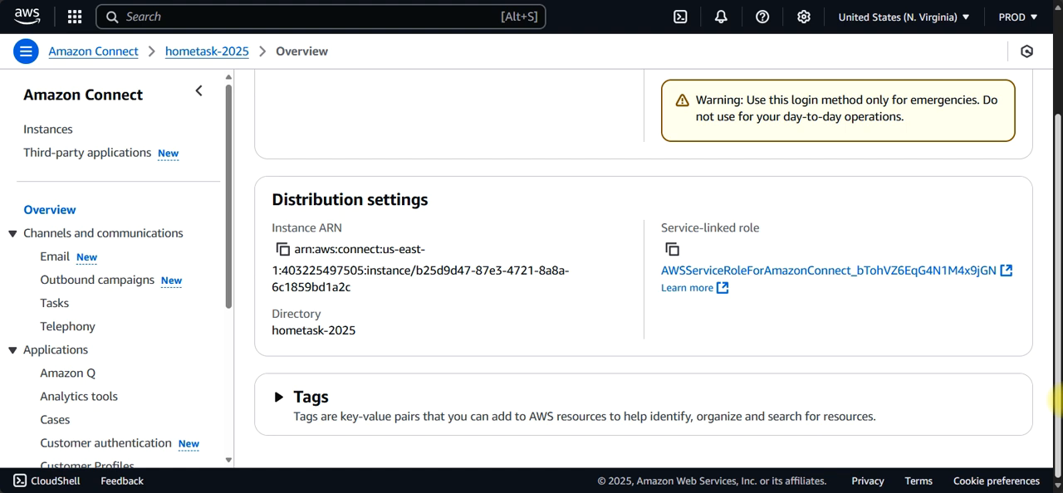
{"action": "left_click_drag", "start_coordinate": [228, 286], "coordinate": [213, 482]}
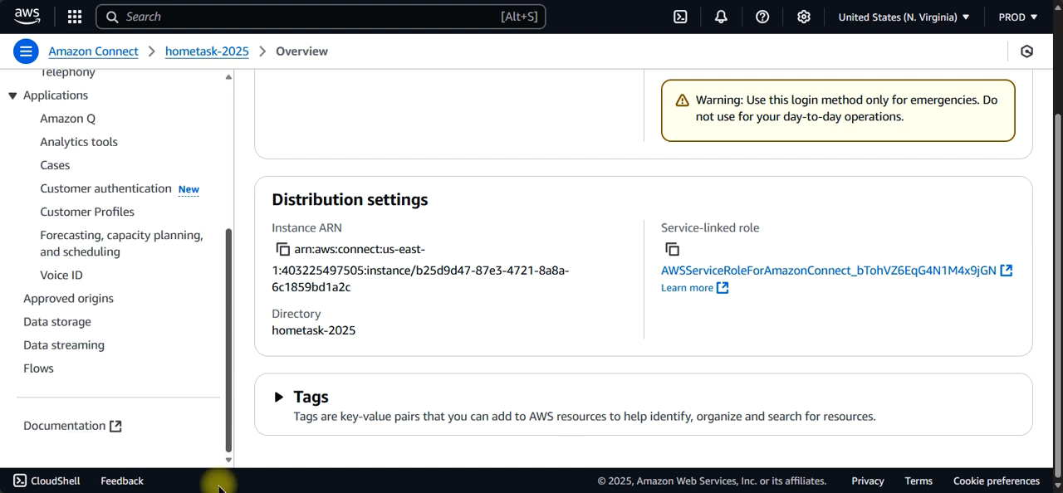
{"action": "left_click", "coordinate": [37, 374]}
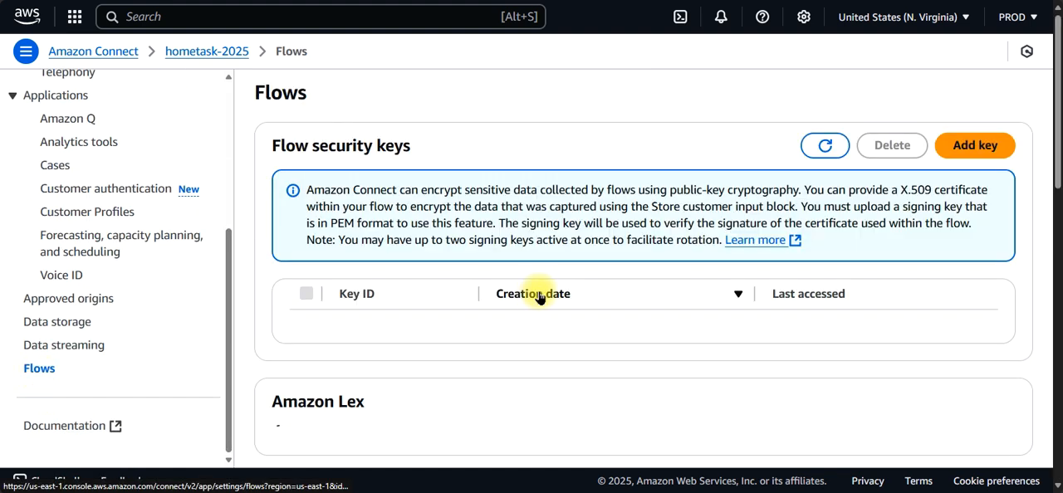
{"action": "left_click_drag", "start_coordinate": [1059, 50], "coordinate": [1057, 416]}
{"action": "scroll", "coordinate": [1016, 138], "scroll_direction": "up", "scroll_amount": 20}
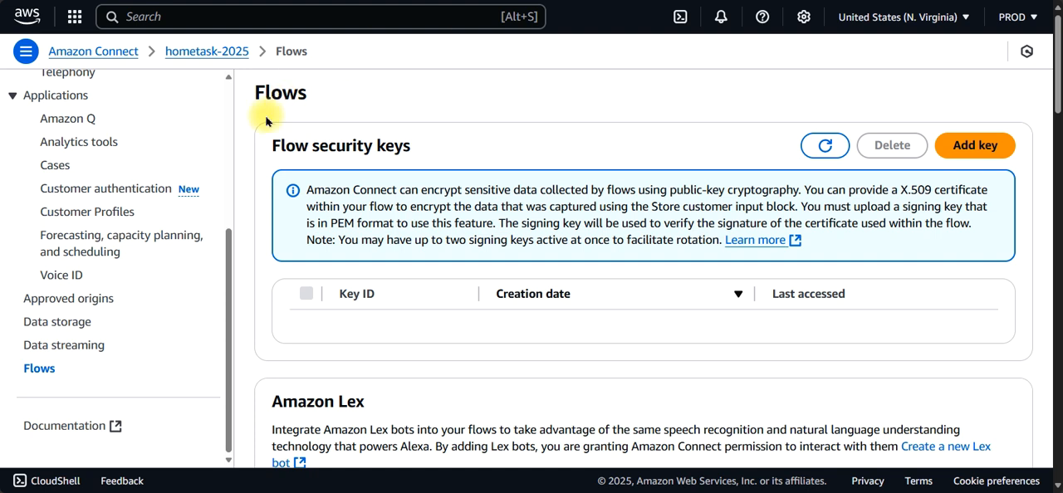
Step: Return to the Amazon Connect instances list, open hometask-2025 and log in to it through emergency access
{"action": "left_click_drag", "start_coordinate": [230, 254], "coordinate": [228, 88]}
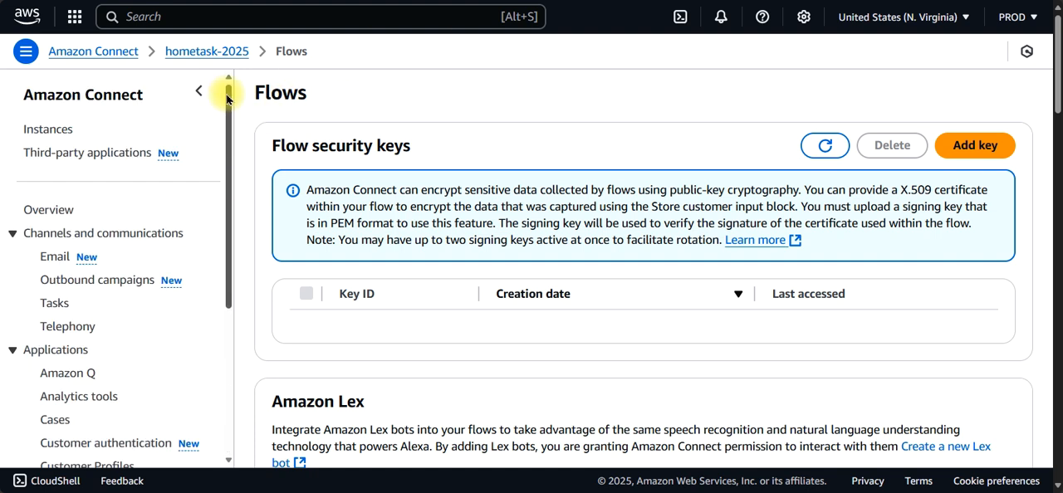
{"action": "left_click", "coordinate": [55, 129]}
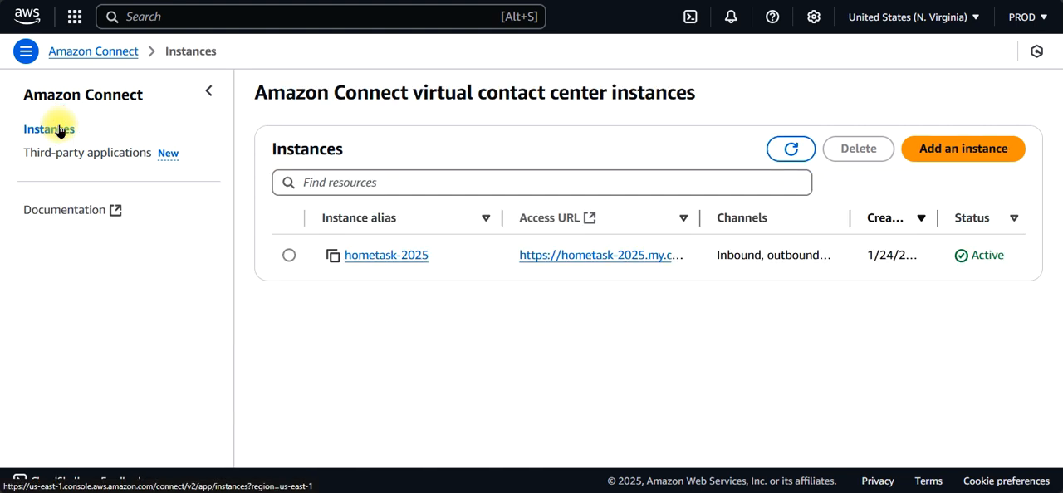
{"action": "left_click", "coordinate": [407, 256]}
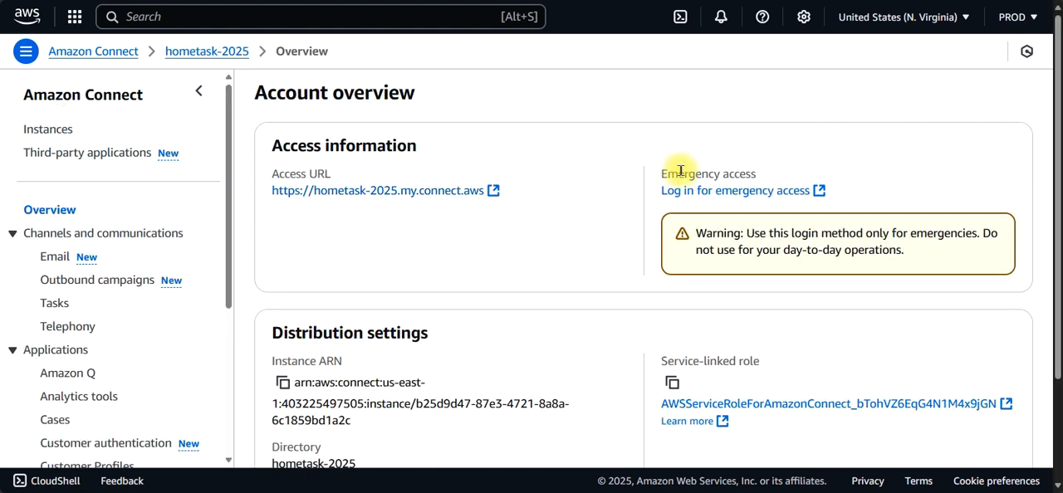
{"action": "left_click", "coordinate": [712, 200]}
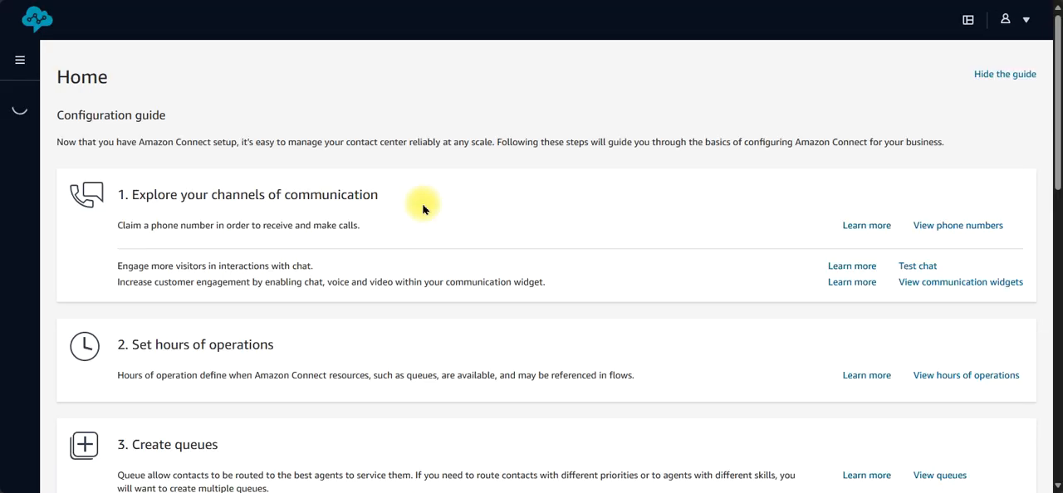
Step: Open AirlinesContactFlow from the routing flows of the Connect instance
{"action": "mouse_move", "coordinate": [31, 180]}
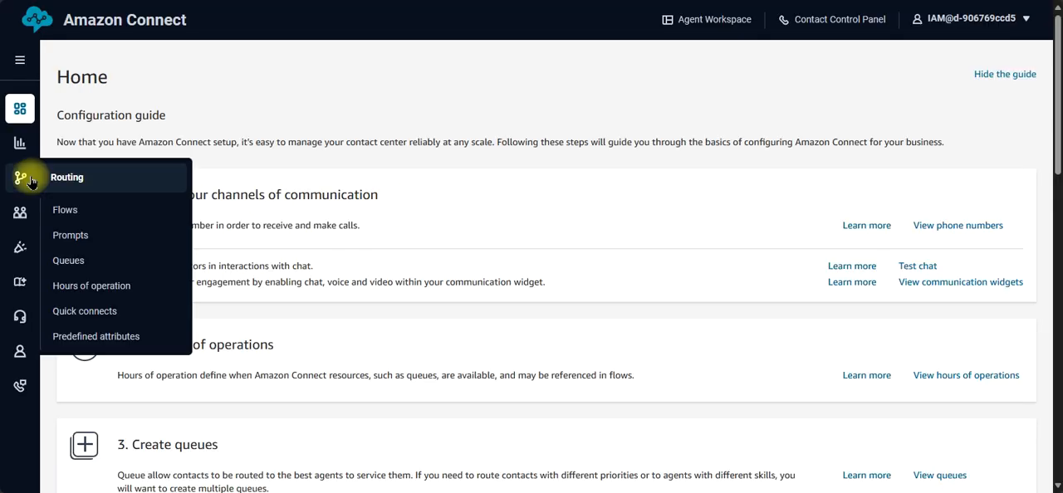
{"action": "left_click", "coordinate": [64, 210]}
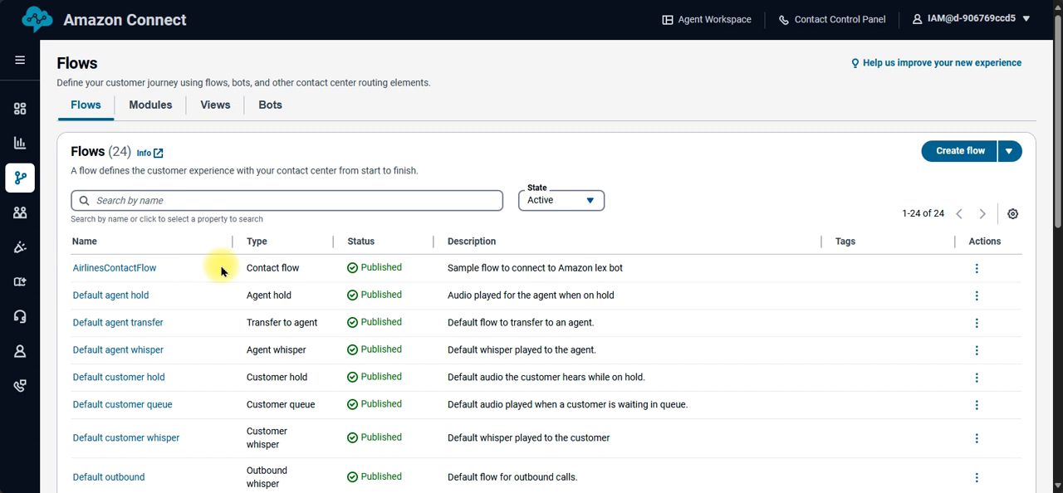
{"action": "left_click", "coordinate": [105, 269]}
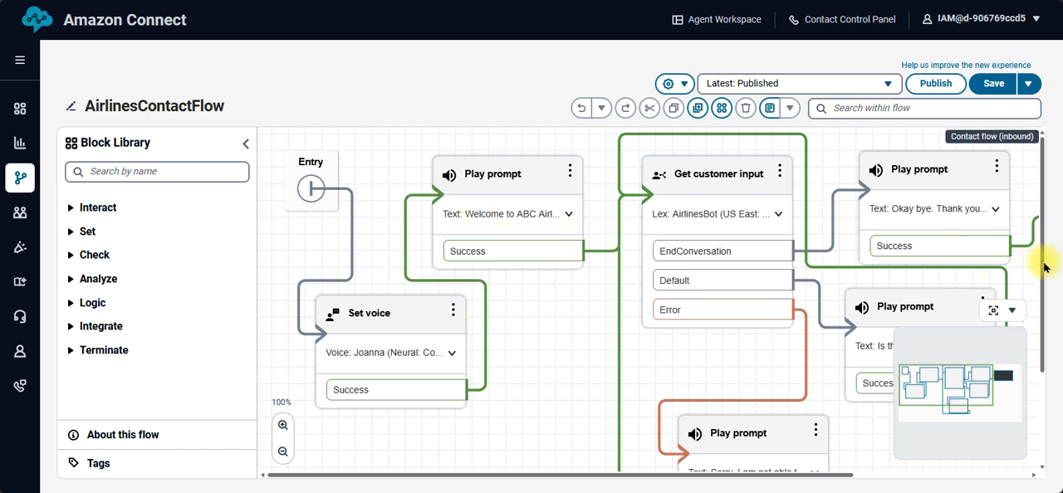
{"action": "left_click_drag", "start_coordinate": [1043, 262], "coordinate": [1010, 145]}
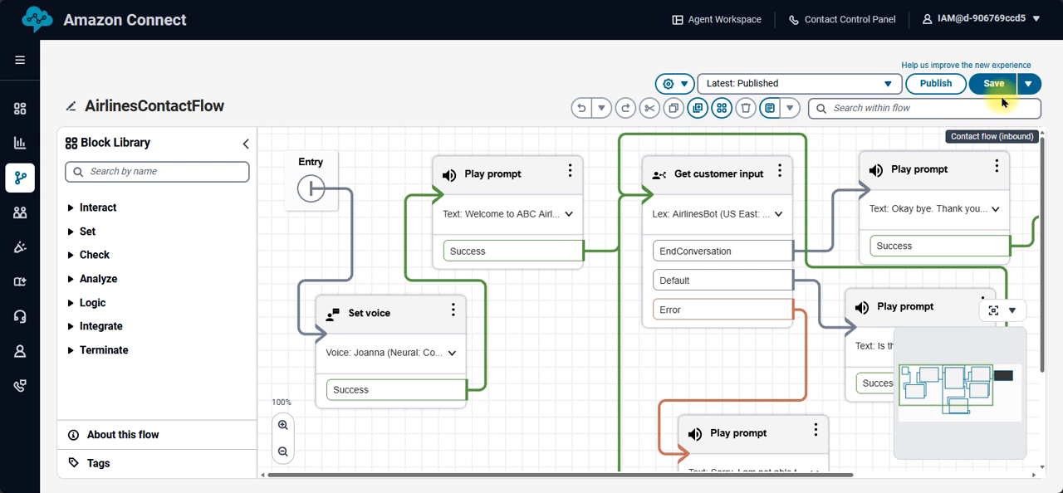
{"action": "left_click", "coordinate": [1028, 85]}
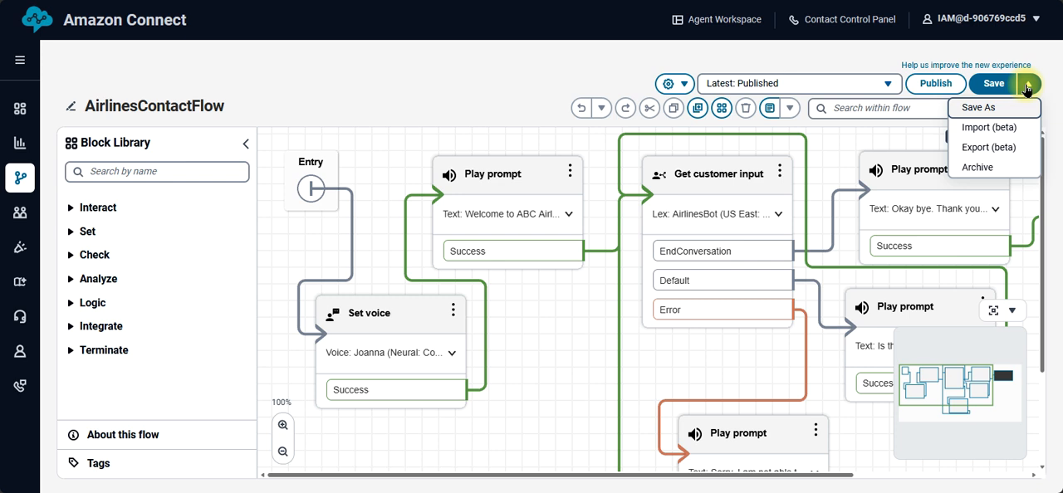
{"action": "left_click", "coordinate": [977, 167]}
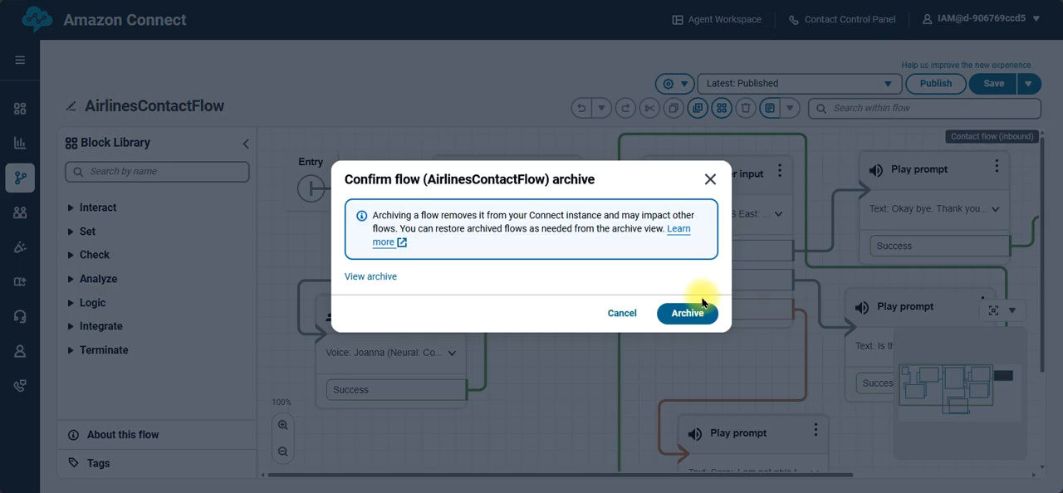
{"action": "left_click", "coordinate": [708, 179]}
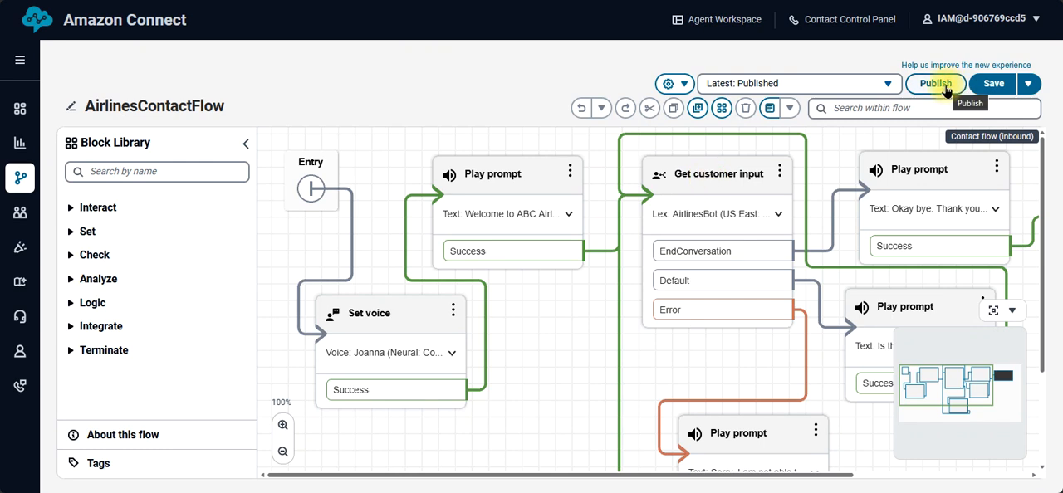
{"action": "left_click", "coordinate": [686, 85]}
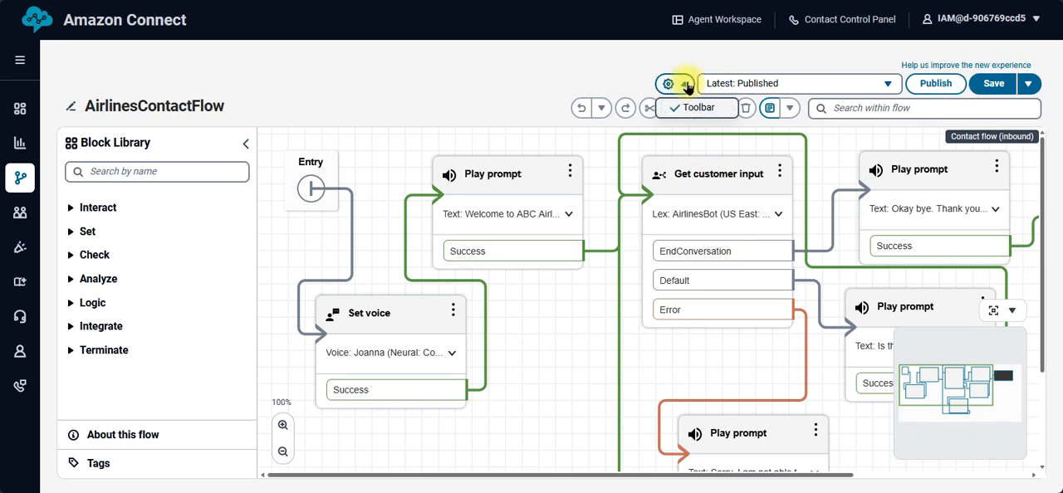
{"action": "left_click", "coordinate": [857, 83]}
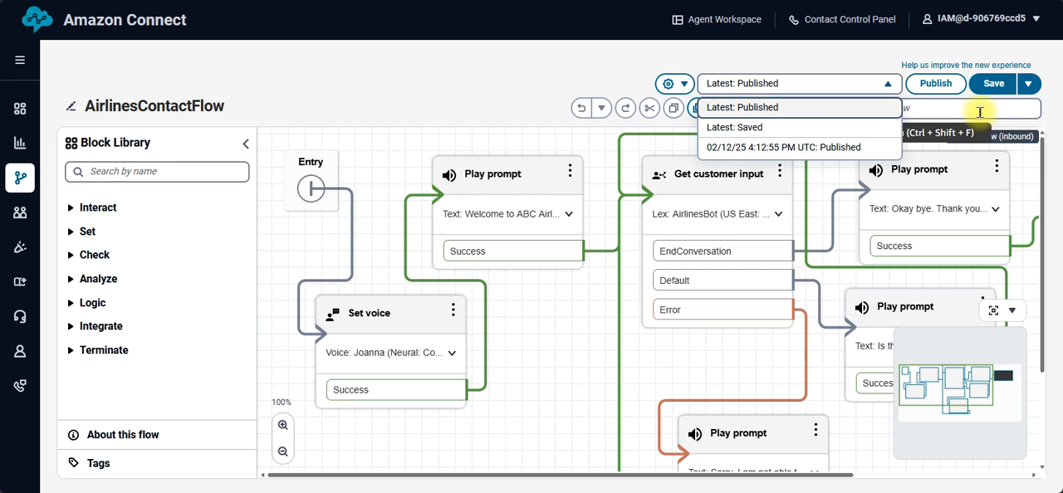
Step: Archive AirlinesContactFlow and confirm the archiving
{"action": "left_click", "coordinate": [1028, 83]}
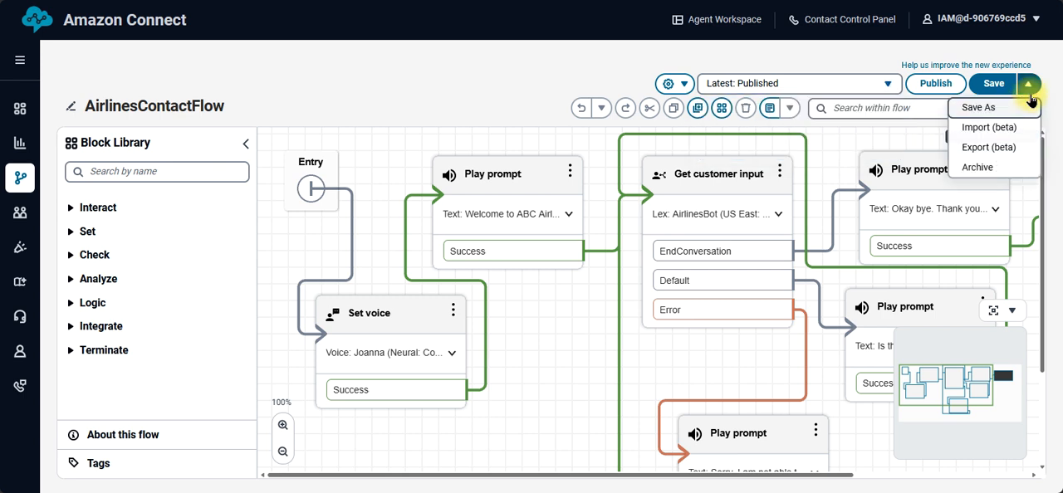
{"action": "left_click", "coordinate": [978, 167]}
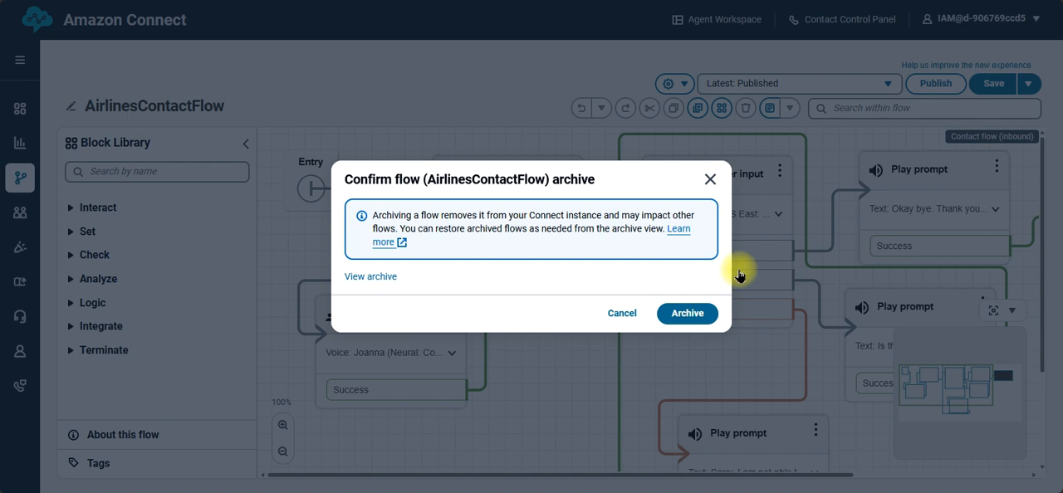
{"action": "left_click", "coordinate": [688, 314]}
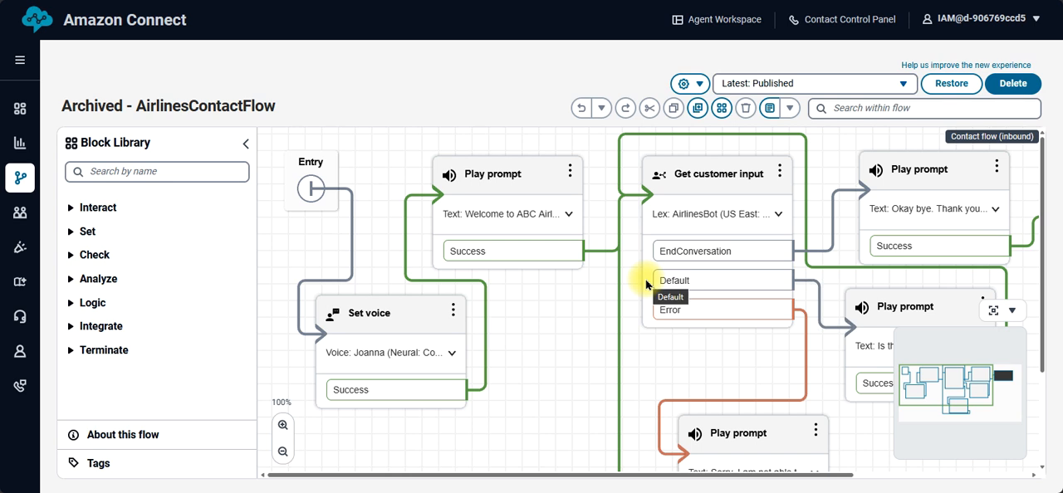
Step: Permanently delete the archived AirlinesContactFlow from the Connect instance and confirm the deletion
{"action": "left_click", "coordinate": [646, 282]}
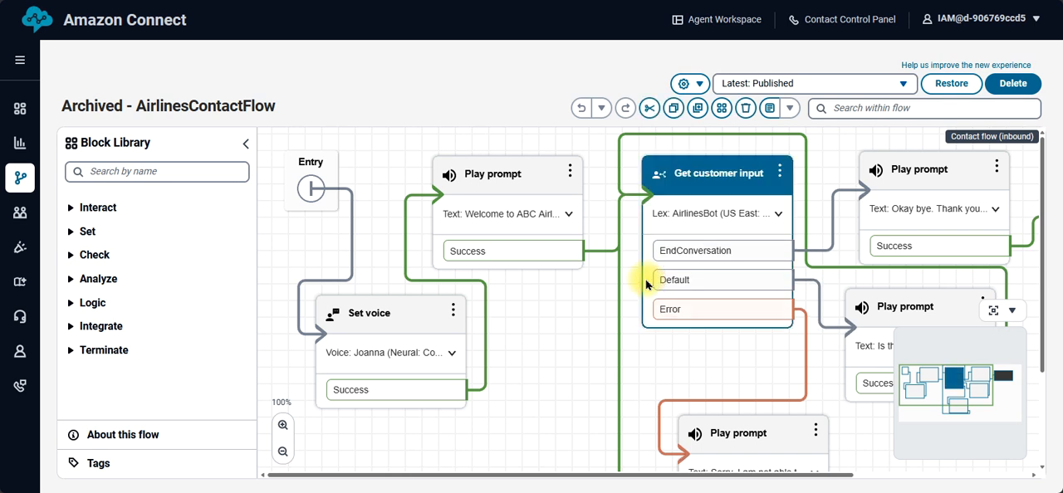
{"action": "left_click", "coordinate": [598, 366]}
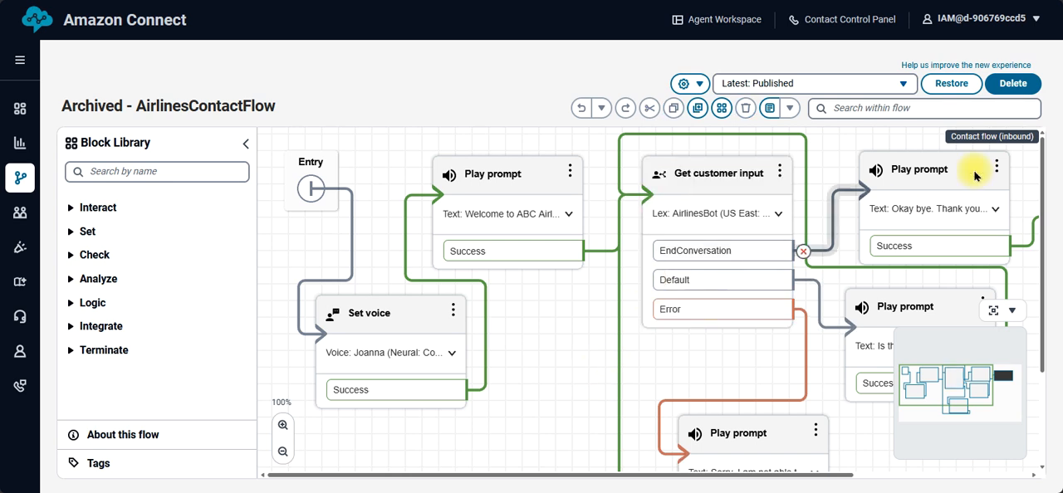
{"action": "left_click", "coordinate": [1021, 85]}
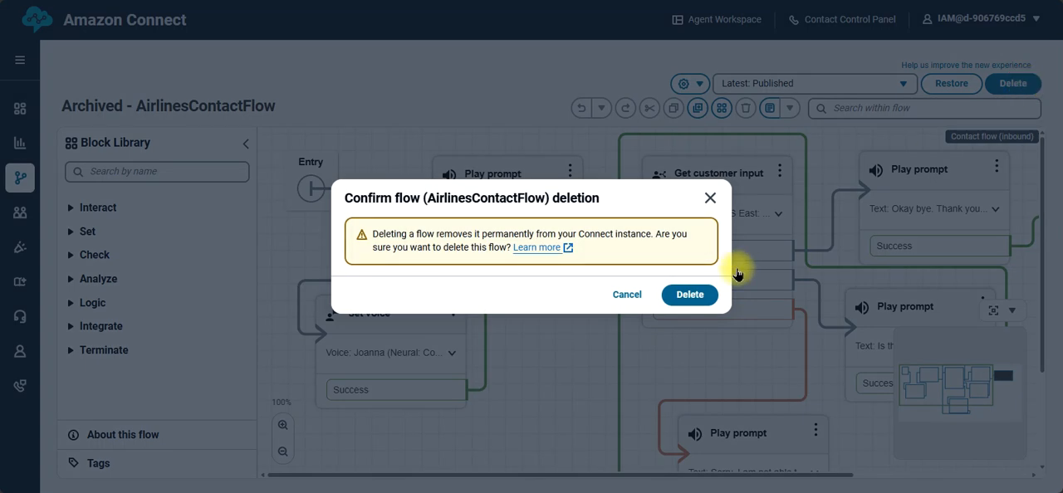
{"action": "left_click", "coordinate": [689, 296]}
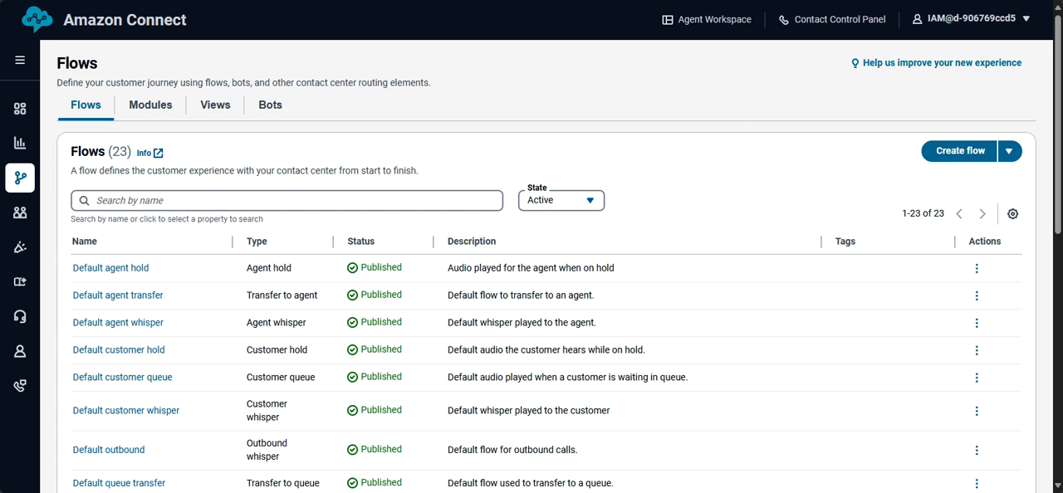
Step: Check the CloudFormation stacks list and DynamoDB tables list for leftover resources, and dismiss the airlines-stack deletion notification
{"action": "key", "text": "ctrl+shift+Tab"}
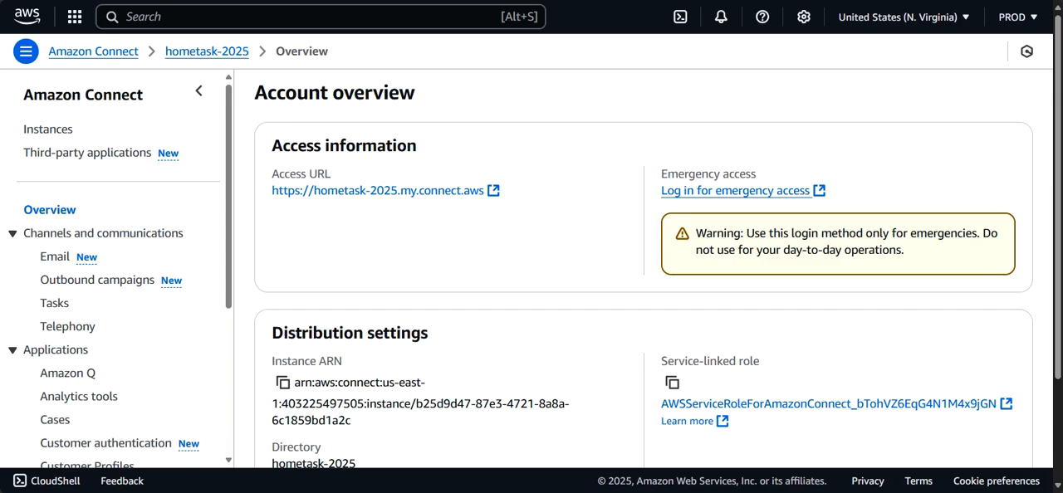
{"action": "key", "text": "ctrl+shift+Tab"}
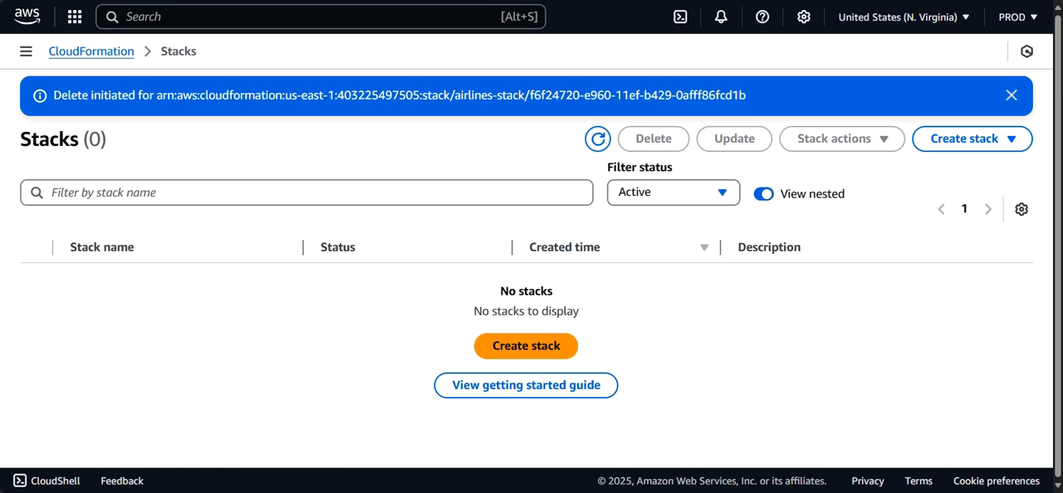
{"action": "key", "text": "ctrl+shift+Tab"}
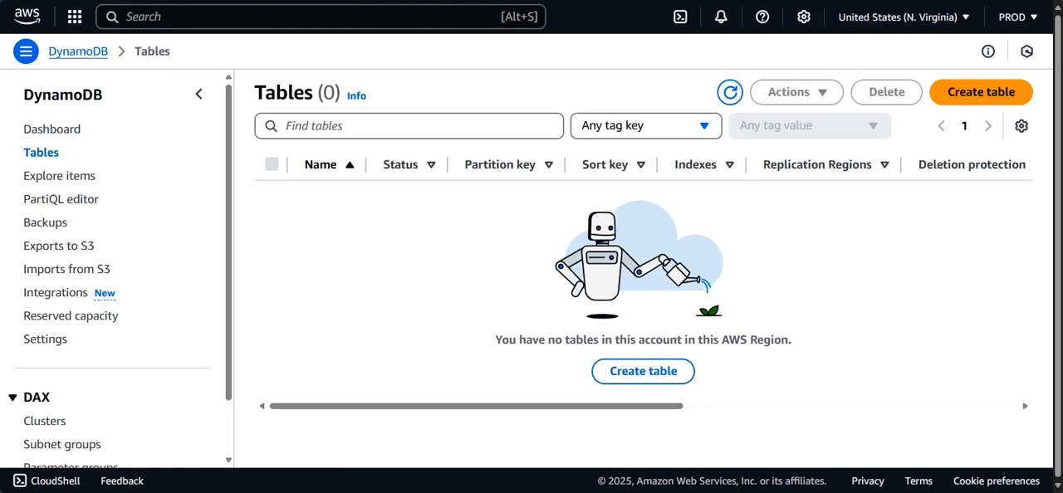
{"action": "left_click", "coordinate": [399, 0]}
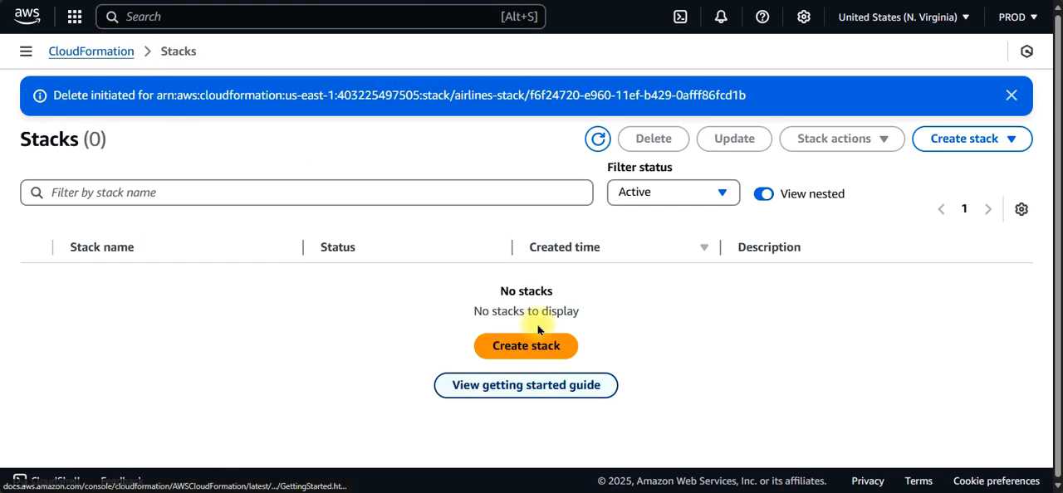
{"action": "left_click", "coordinate": [1011, 96]}
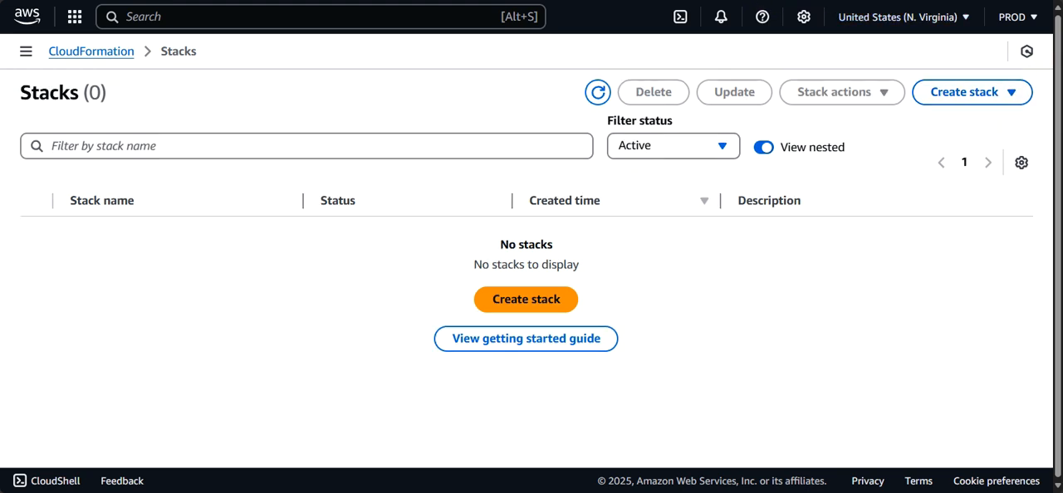
Step: Switch to the Amazon Lex console, look over the Airline services template and open the list of bots
{"action": "key", "text": "ctrl+Tab"}
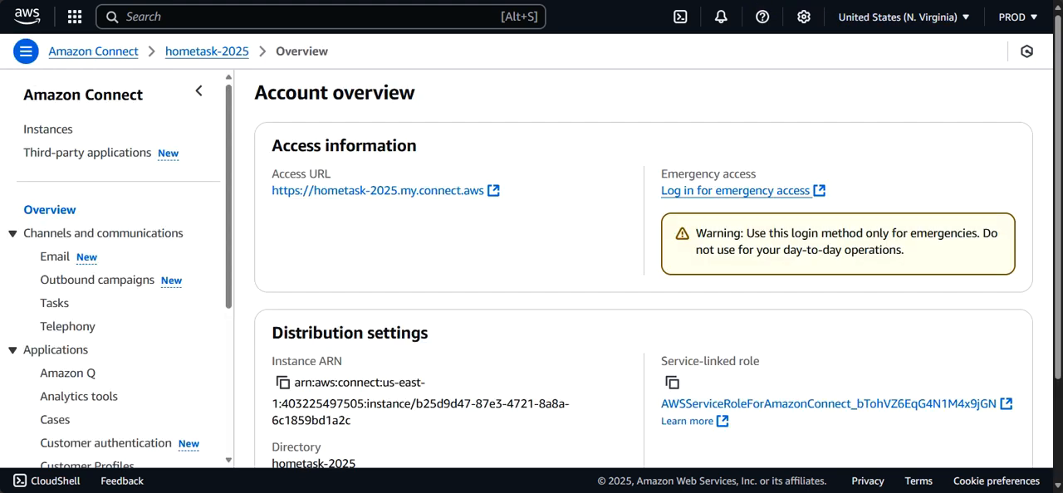
{"action": "key", "text": "ctrl+Tab"}
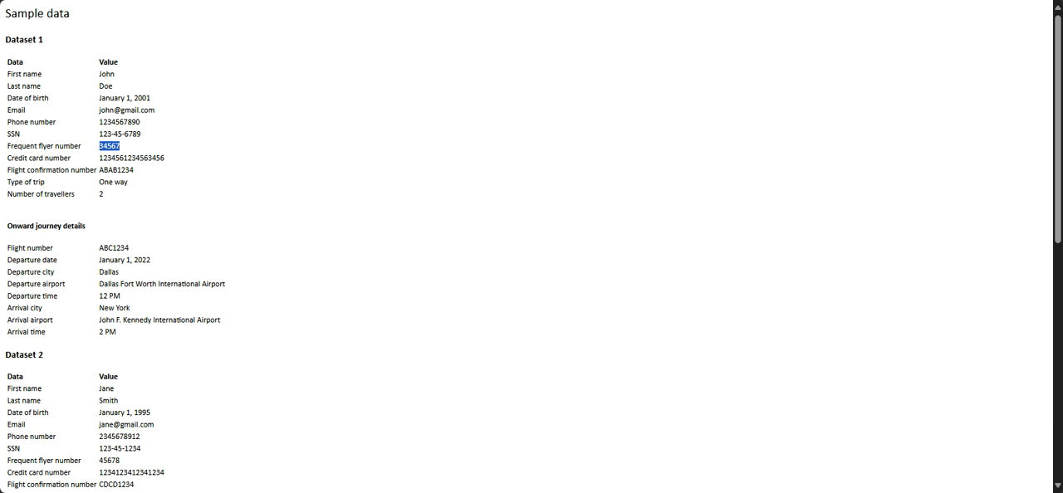
{"action": "key", "text": "ctrl+Tab"}
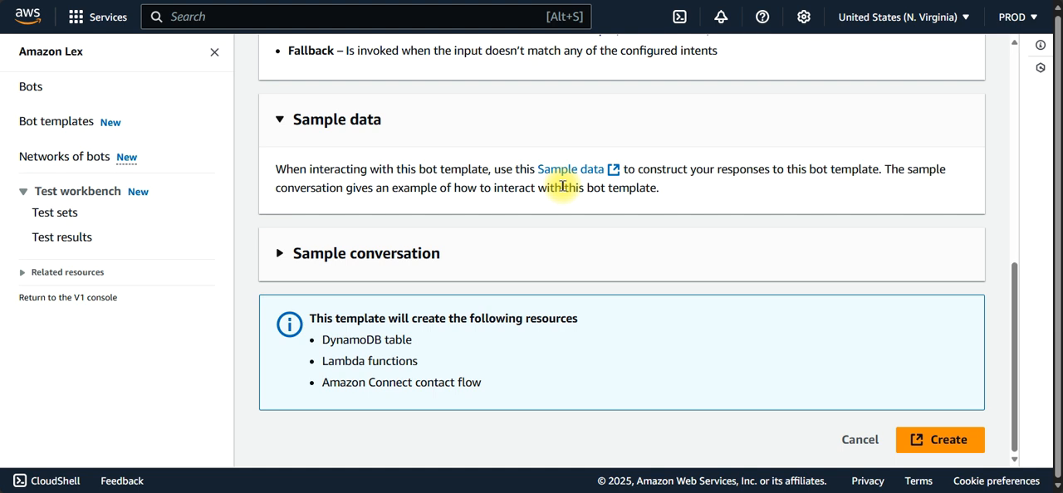
{"action": "left_click", "coordinate": [1014, 342]}
{"action": "left_click_drag", "start_coordinate": [1014, 343], "coordinate": [999, 91]}
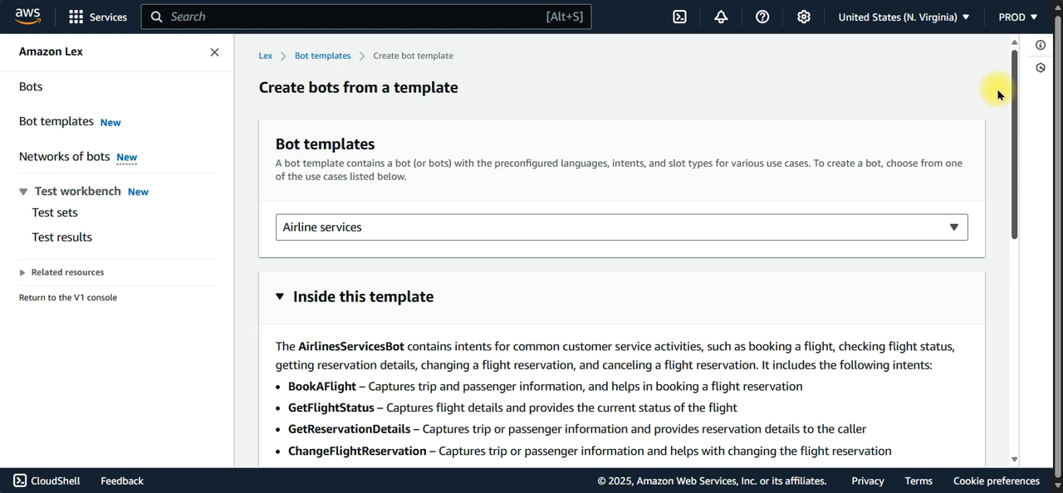
{"action": "scroll", "coordinate": [1000, 91], "scroll_direction": "down", "scroll_amount": 3}
{"action": "scroll", "coordinate": [1001, 208], "scroll_direction": "up", "scroll_amount": 2}
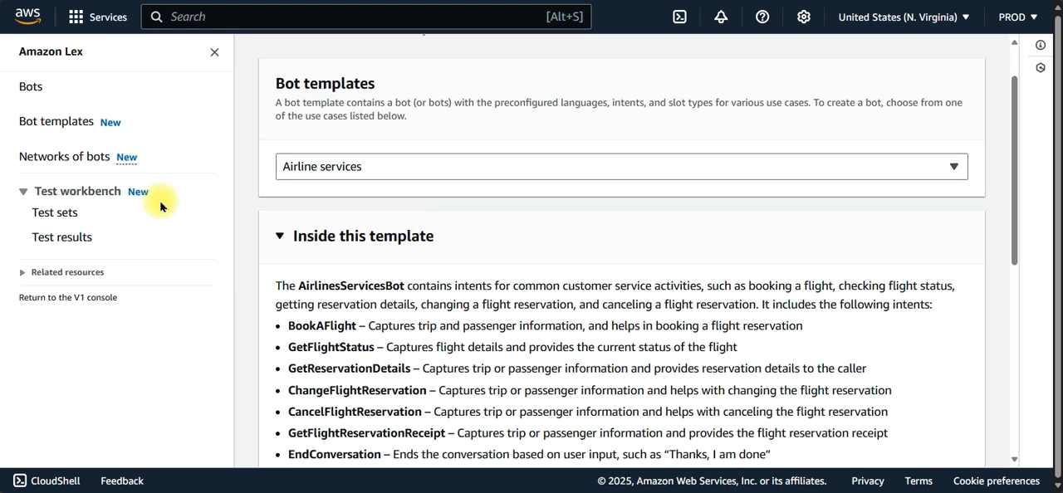
{"action": "left_click", "coordinate": [34, 88]}
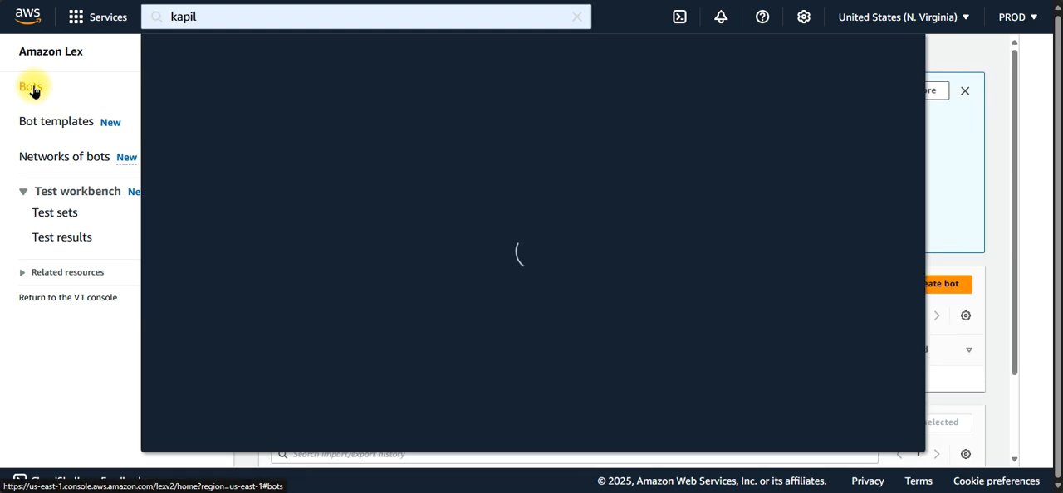
Step: Start a new bot from the Airline services template and continue to its CloudFormation quick-create stack page
{"action": "left_click", "coordinate": [966, 193]}
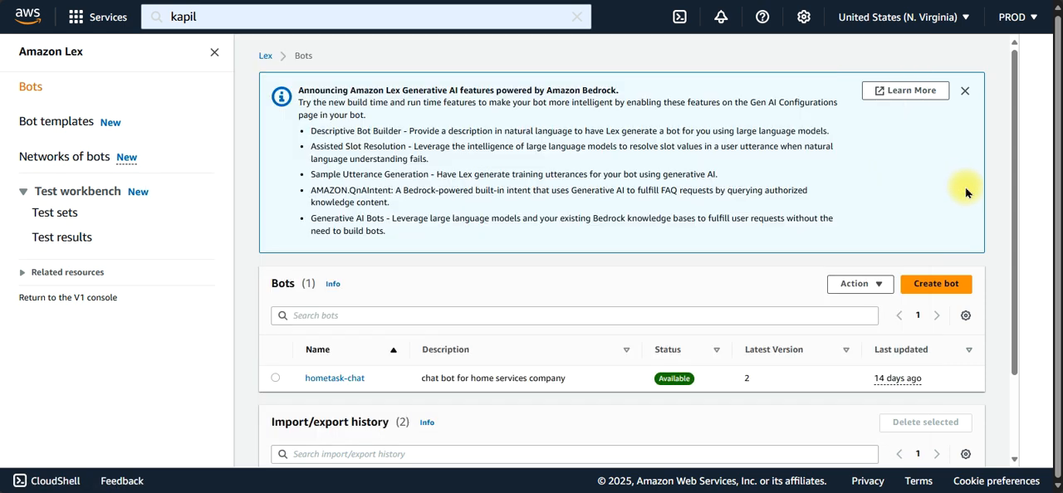
{"action": "left_click", "coordinate": [75, 122]}
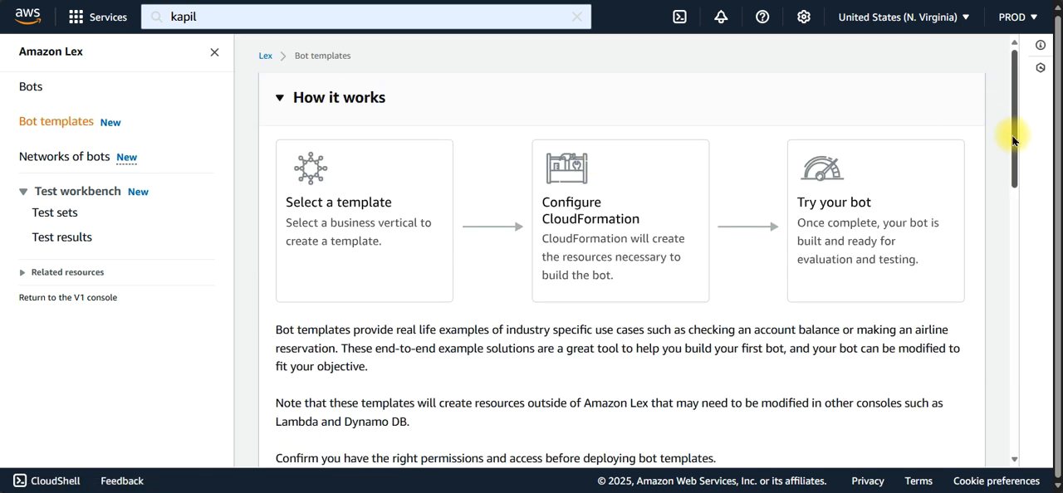
{"action": "left_click_drag", "start_coordinate": [1013, 143], "coordinate": [995, 307]}
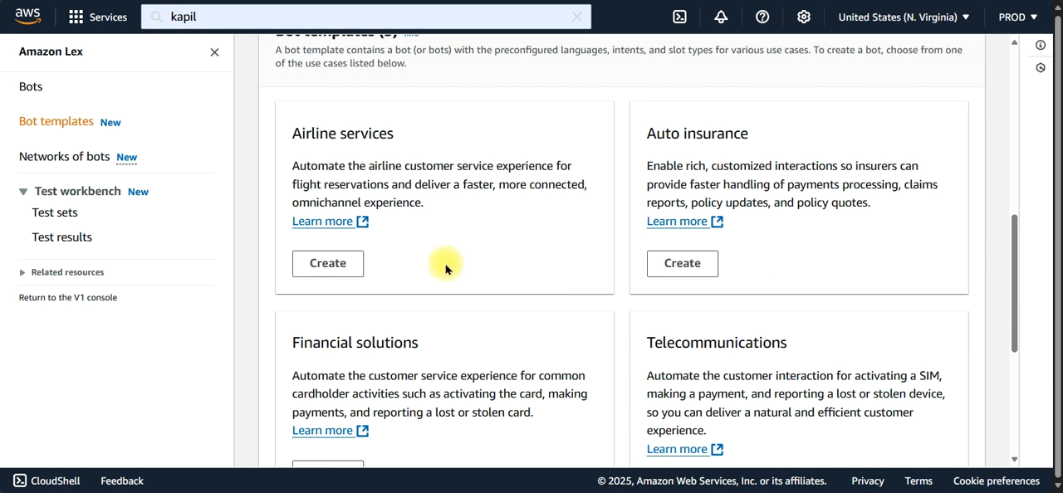
{"action": "left_click", "coordinate": [339, 262]}
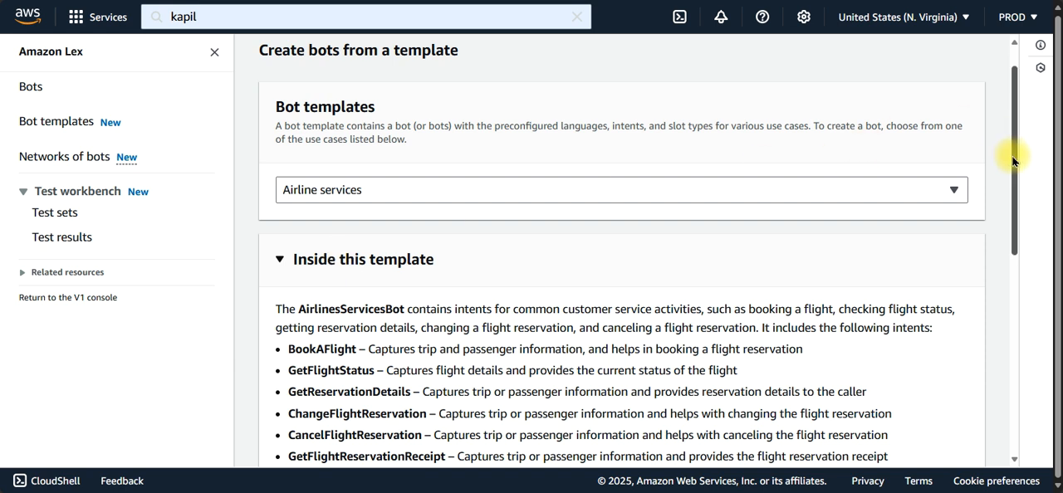
{"action": "left_click_drag", "start_coordinate": [1015, 158], "coordinate": [997, 430]}
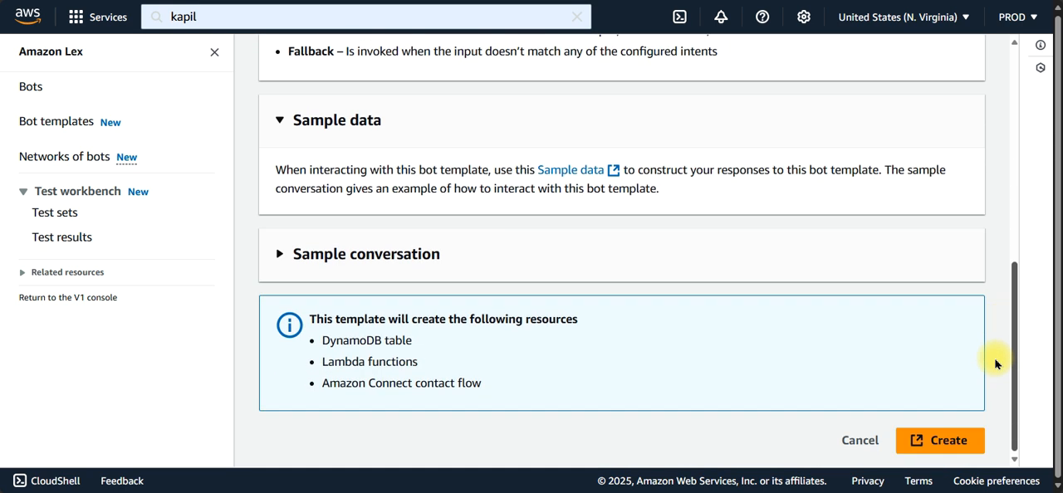
{"action": "left_click", "coordinate": [944, 446]}
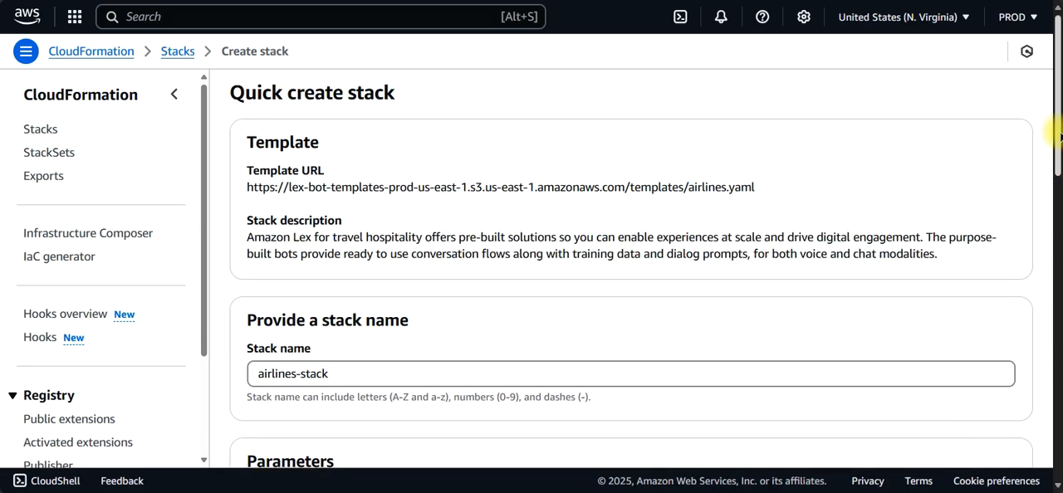
Step: Review the prefilled airlines-stack parameters and acknowledge that AWS CloudFormation might create IAM resources
{"action": "left_click_drag", "start_coordinate": [1060, 137], "coordinate": [1039, 280]}
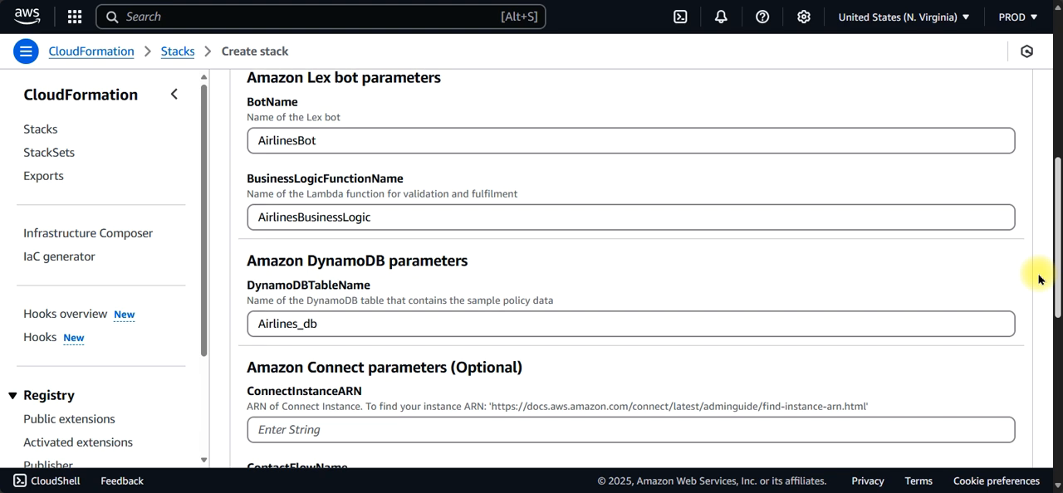
{"action": "scroll", "coordinate": [1039, 280], "scroll_direction": "up", "scroll_amount": 5}
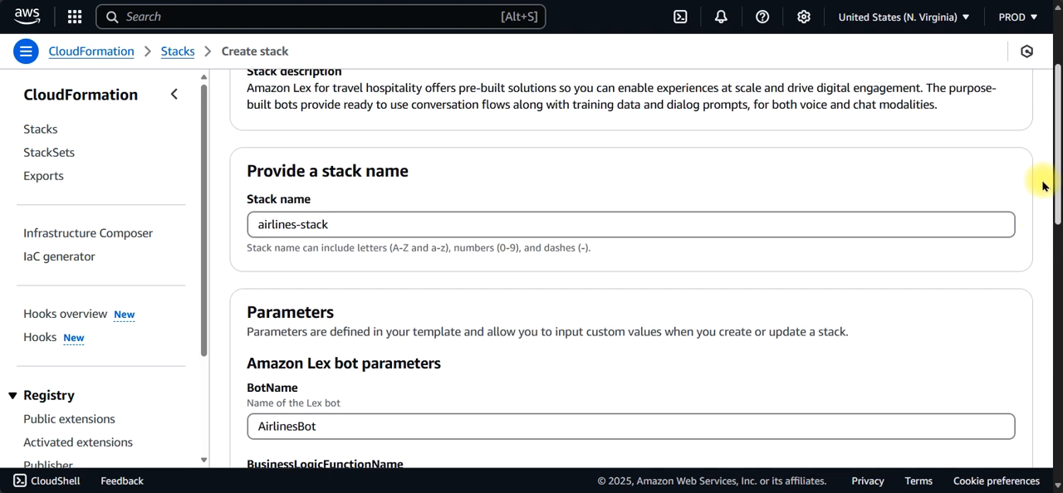
{"action": "scroll", "coordinate": [1037, 183], "scroll_direction": "down", "scroll_amount": 3}
{"action": "scroll", "coordinate": [1045, 241], "scroll_direction": "down", "scroll_amount": 2}
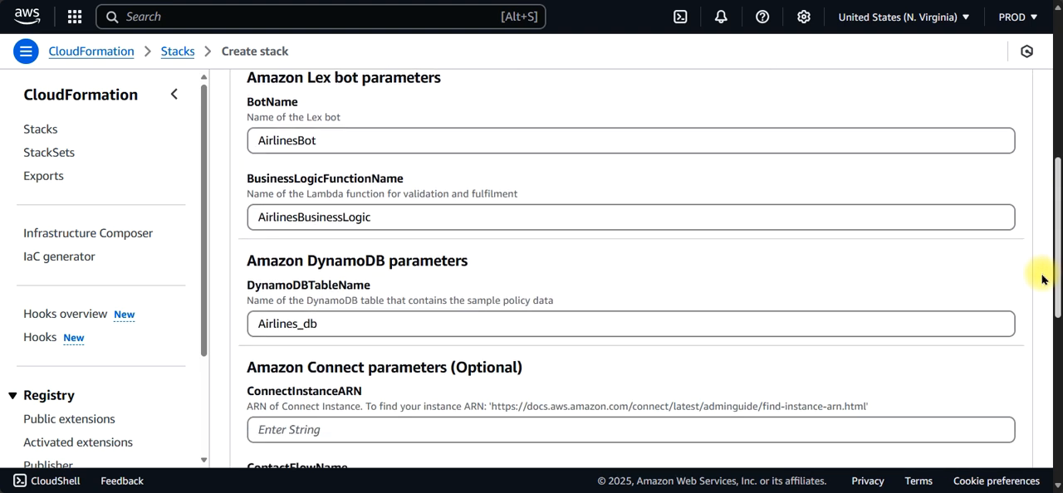
{"action": "scroll", "coordinate": [1043, 291], "scroll_direction": "down", "scroll_amount": 3}
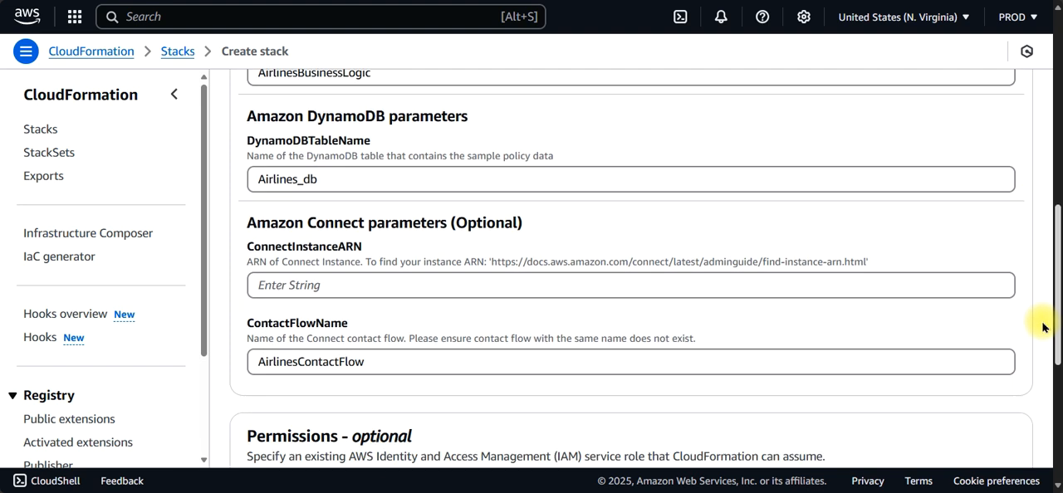
{"action": "scroll", "coordinate": [1044, 331], "scroll_direction": "down", "scroll_amount": 4}
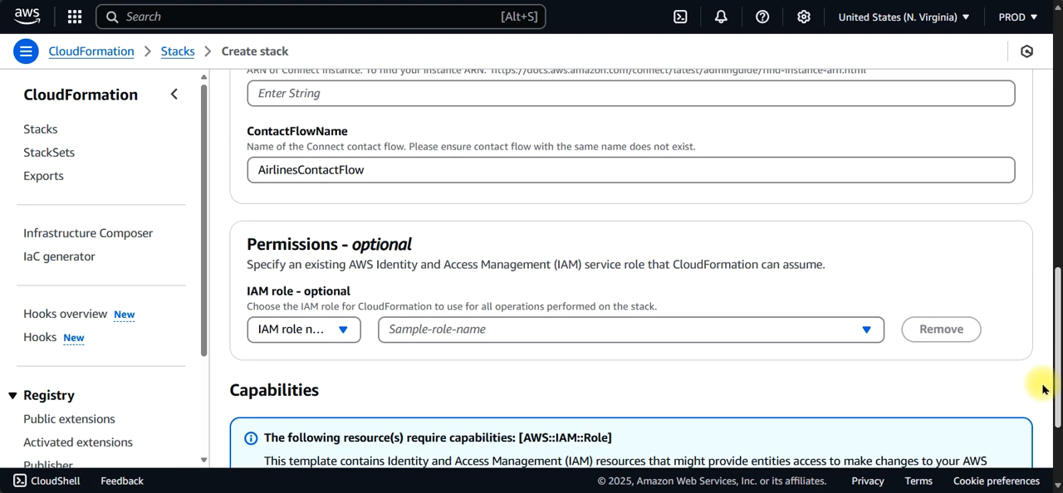
{"action": "scroll", "coordinate": [1045, 405], "scroll_direction": "down", "scroll_amount": 3}
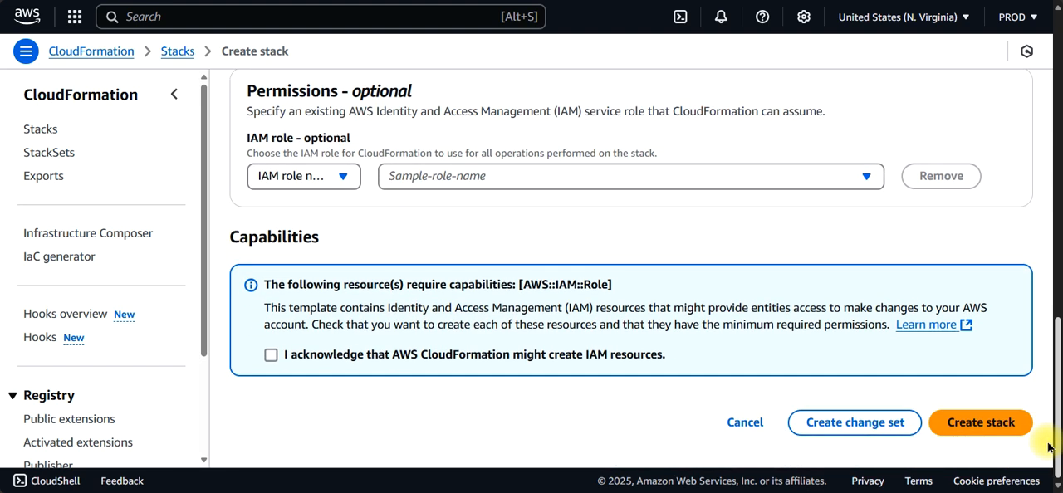
{"action": "left_click", "coordinate": [270, 353]}
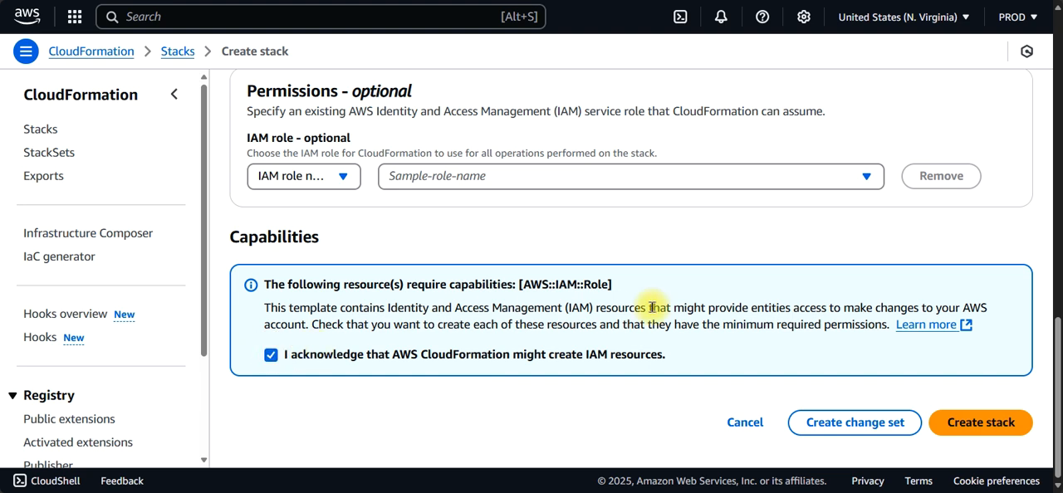
Step: Fill in ConnectInstanceARN with the copied ARN of the Connect instance
{"action": "scroll", "coordinate": [1051, 415], "scroll_direction": "up", "scroll_amount": 4}
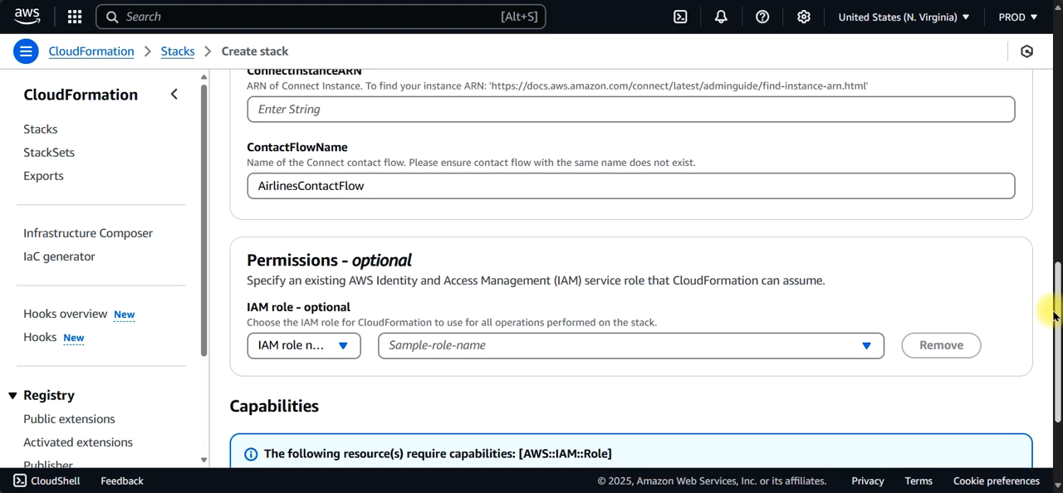
{"action": "scroll", "coordinate": [1051, 291], "scroll_direction": "up", "scroll_amount": 1}
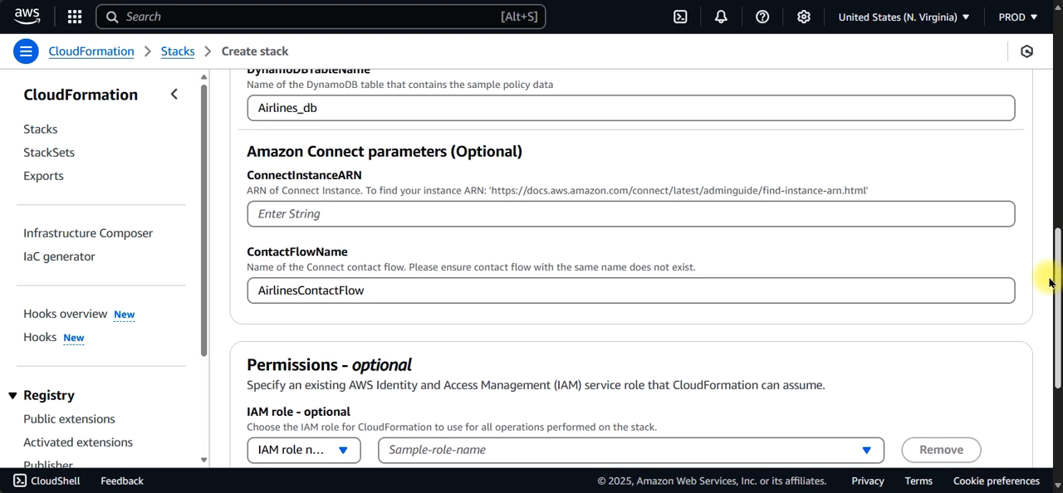
{"action": "left_click", "coordinate": [705, 216]}
{"action": "key", "text": "ctrl+v"}
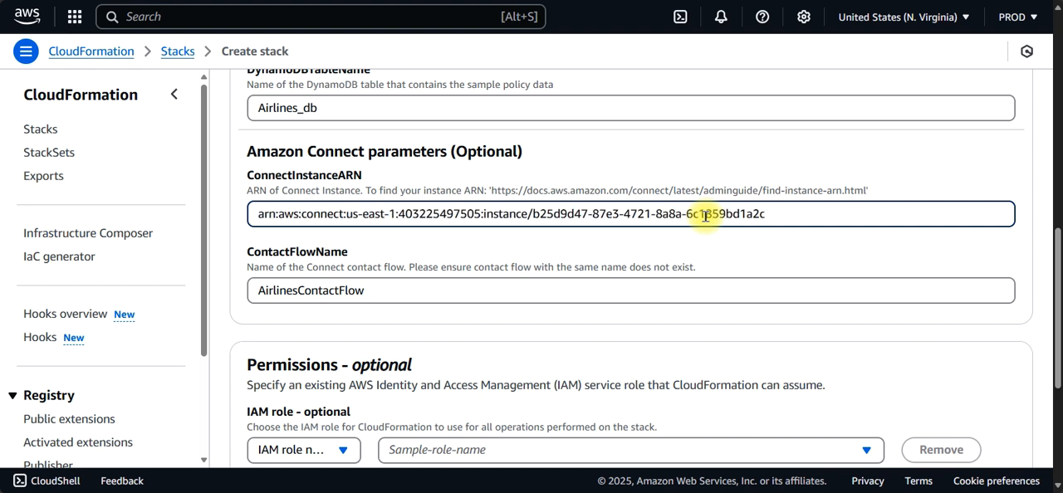
Step: Create the airlines-stack stack with the entered parameters
{"action": "scroll", "coordinate": [1043, 327], "scroll_direction": "down", "scroll_amount": 4}
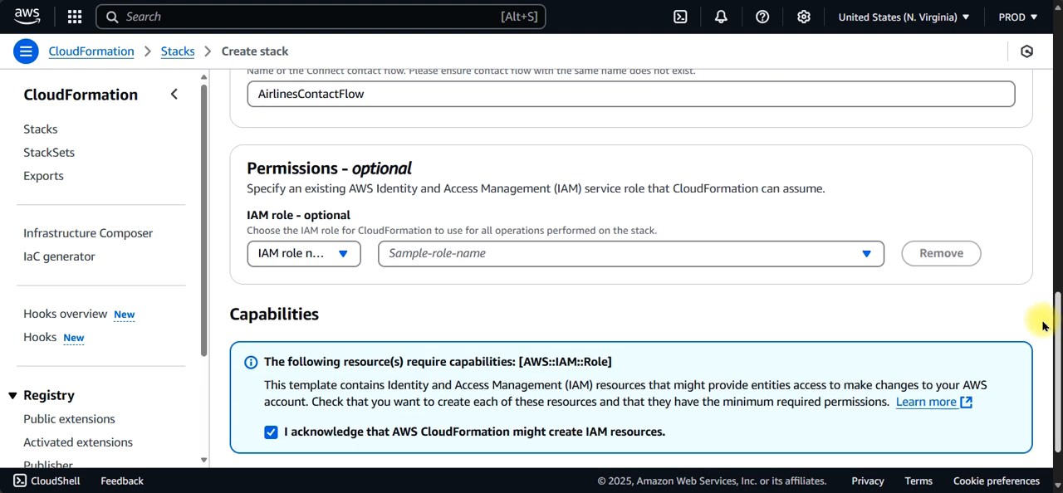
{"action": "scroll", "coordinate": [1043, 327], "scroll_direction": "down", "scroll_amount": 2}
{"action": "left_click", "coordinate": [983, 433]}
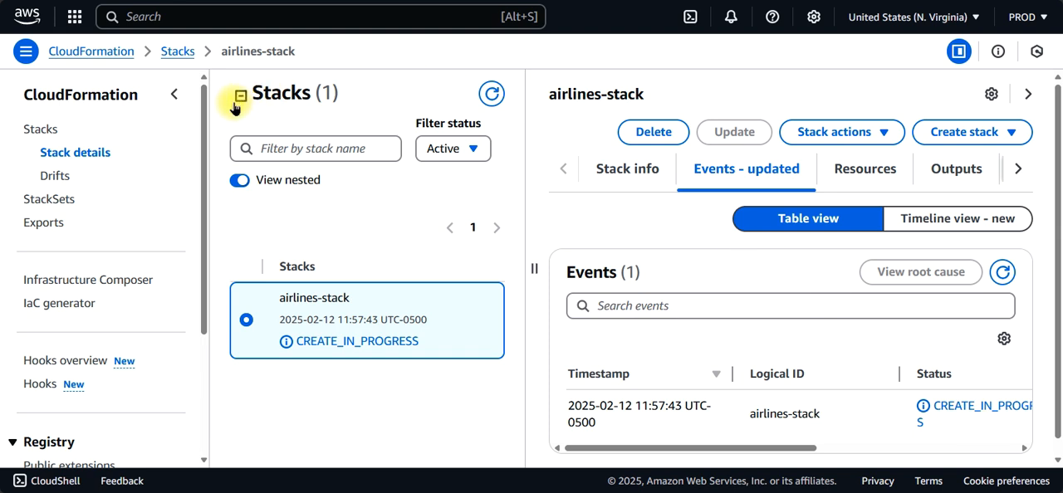
Step: Collapse the CloudFormation navigation and examine the airlines-stack overview information and resources
{"action": "left_click", "coordinate": [172, 93]}
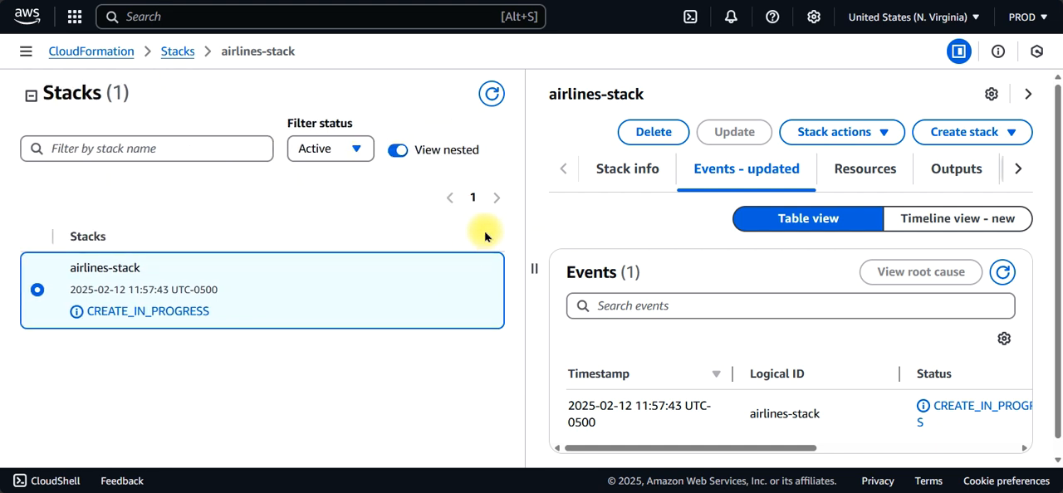
{"action": "left_click", "coordinate": [623, 171]}
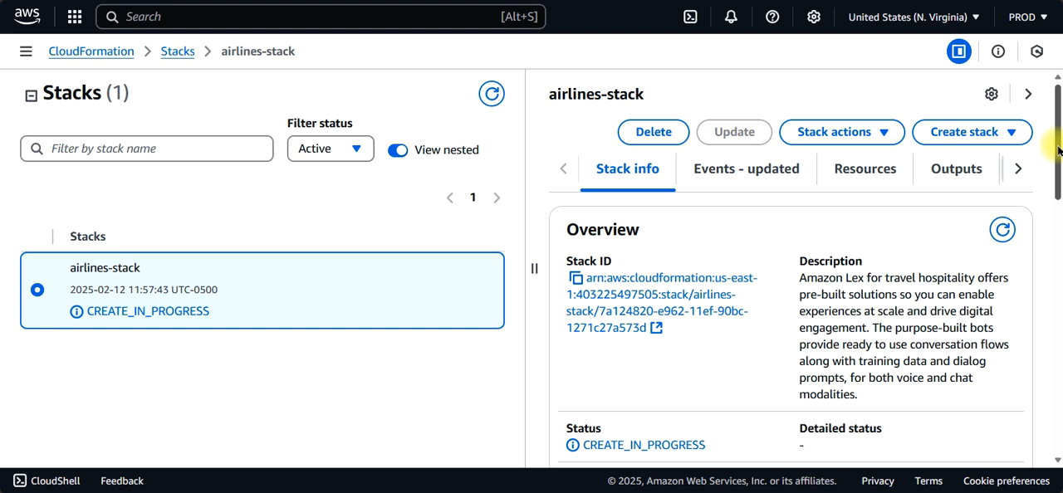
{"action": "left_click_drag", "start_coordinate": [1060, 151], "coordinate": [1027, 98]}
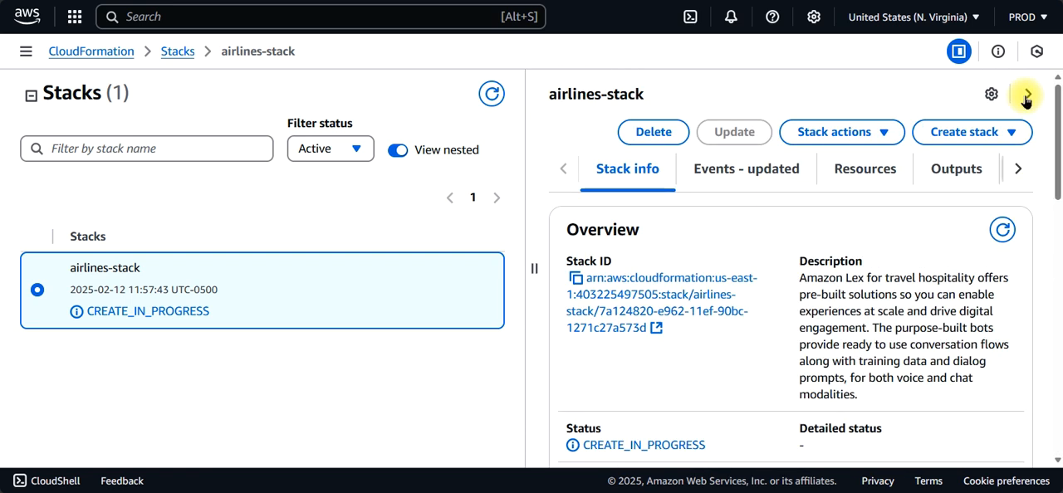
{"action": "left_click", "coordinate": [869, 172]}
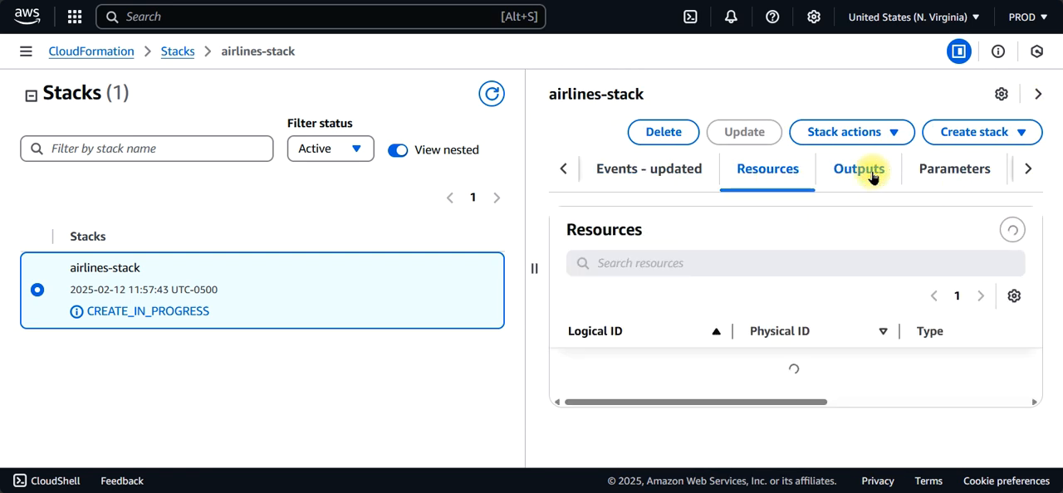
{"action": "left_click_drag", "start_coordinate": [1060, 152], "coordinate": [1028, 144]}
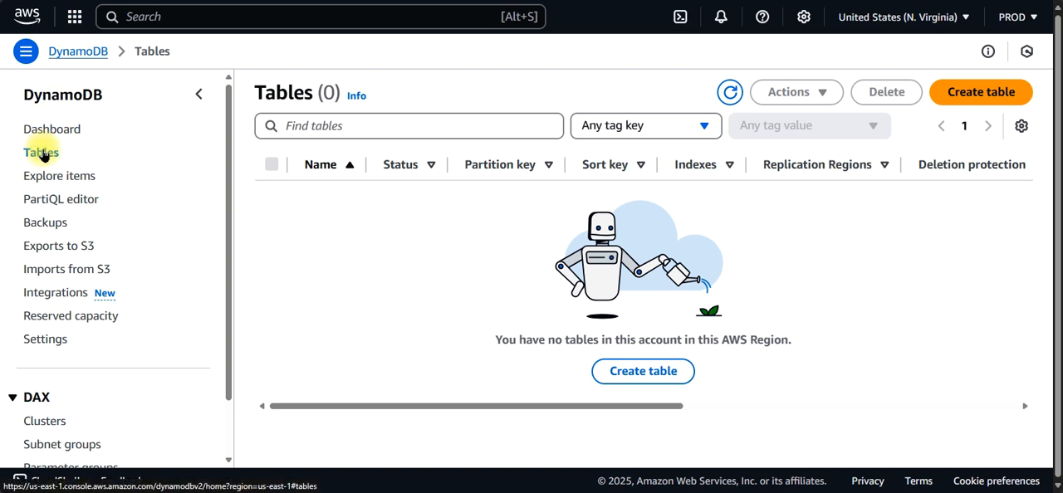
Step: Switch to the DynamoDB console and reload the tables list to check for the stack's table
{"action": "left_click", "coordinate": [43, 157]}
{"action": "left_click", "coordinate": [53, 135]}
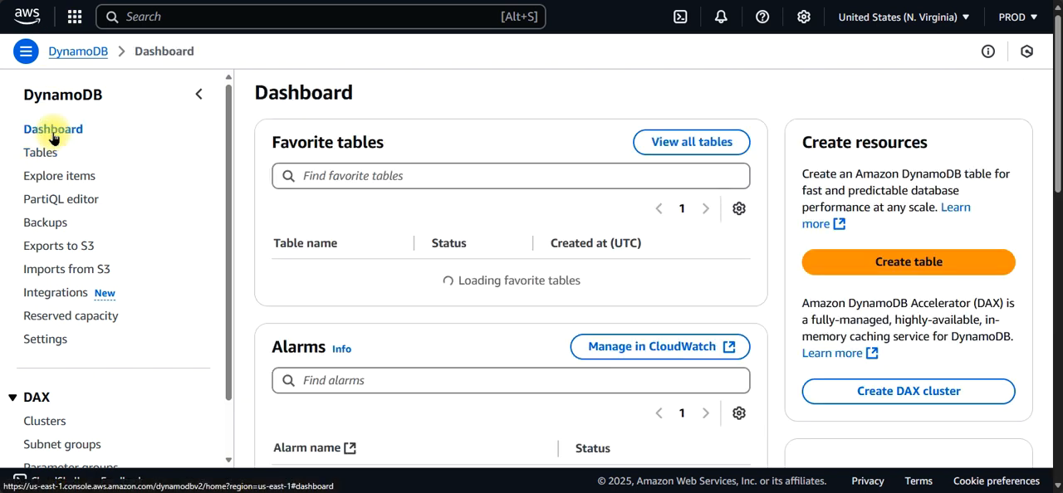
{"action": "left_click", "coordinate": [42, 153]}
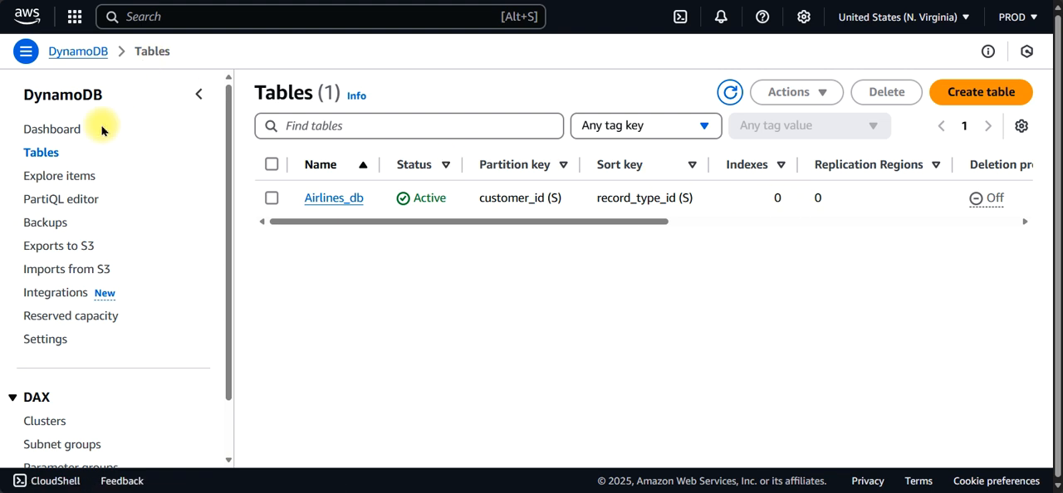
Step: Explore the items of the Airlines_db table and look through the returned records
{"action": "left_click", "coordinate": [66, 187]}
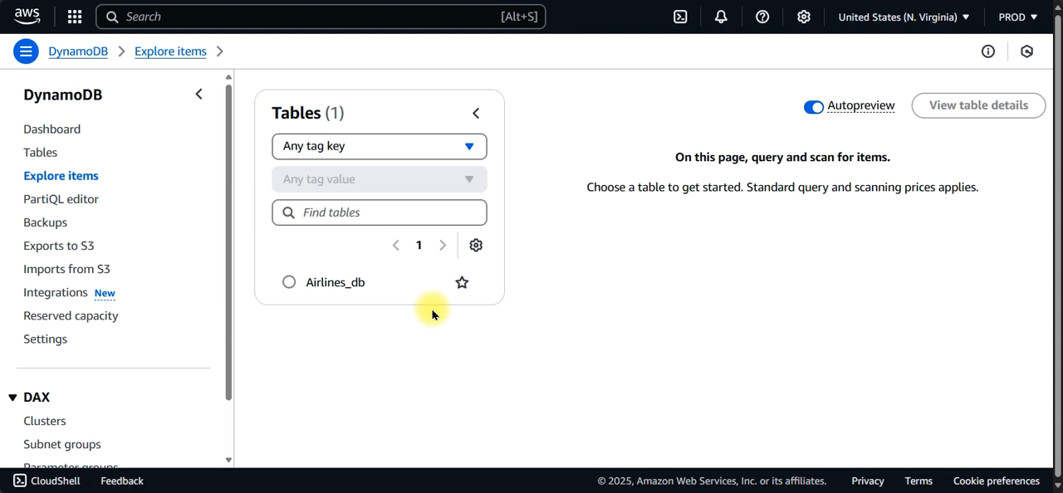
{"action": "left_click", "coordinate": [290, 287]}
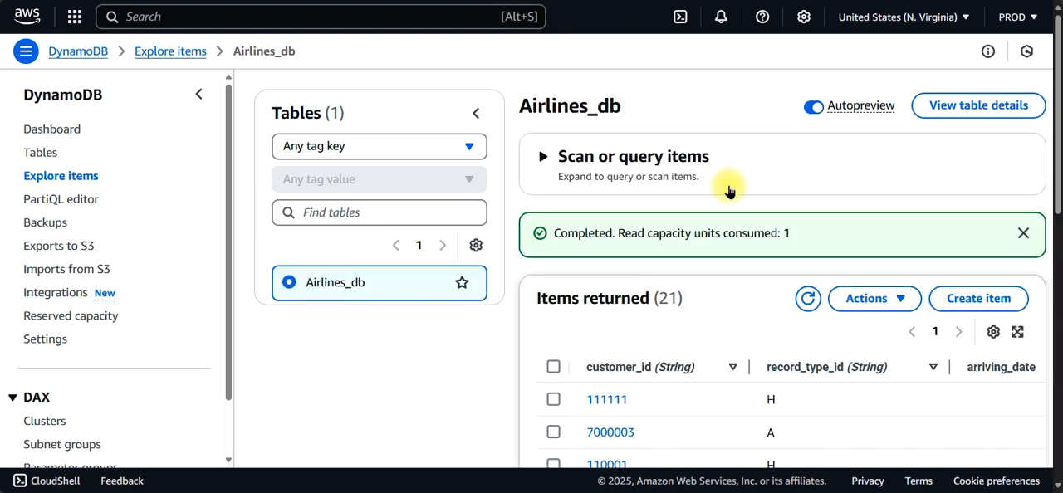
{"action": "left_click_drag", "start_coordinate": [1053, 140], "coordinate": [1053, 241]}
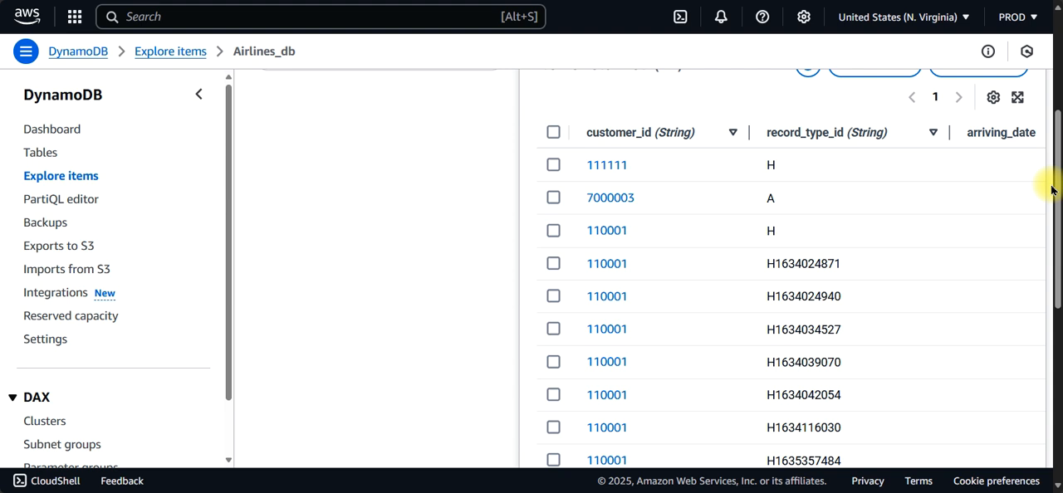
{"action": "left_click_drag", "start_coordinate": [1051, 211], "coordinate": [1055, 120]}
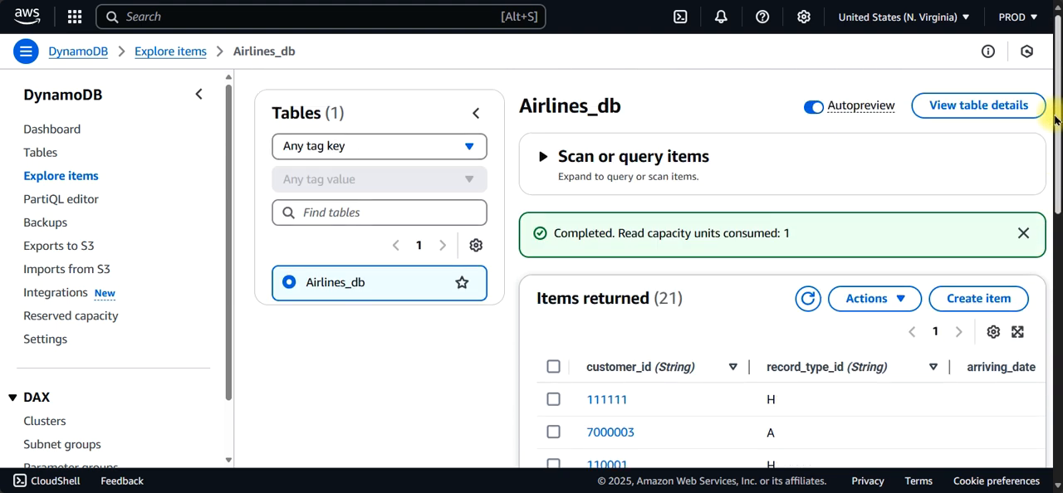
Step: Open the Airlines_db table details and examine its indexes, general information and expanded additional info
{"action": "left_click", "coordinate": [1005, 105]}
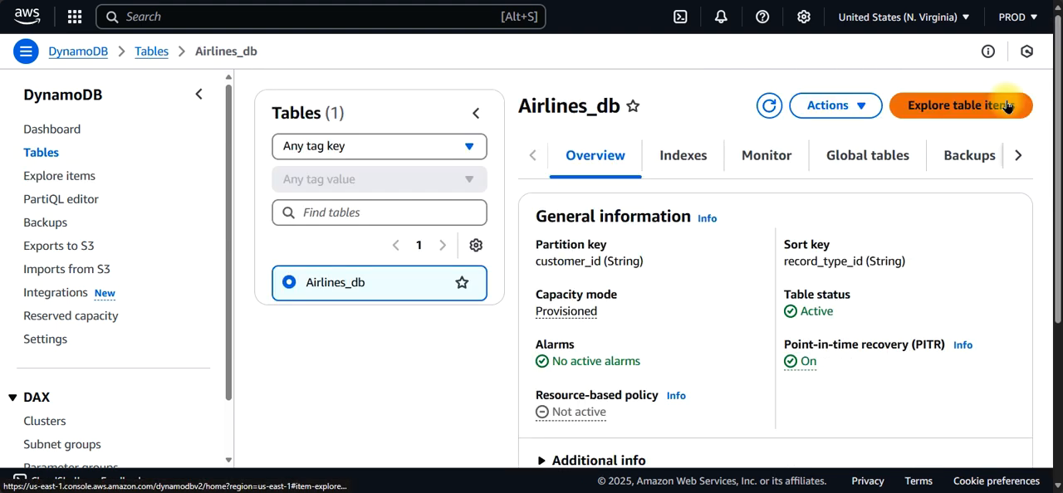
{"action": "left_click", "coordinate": [700, 156]}
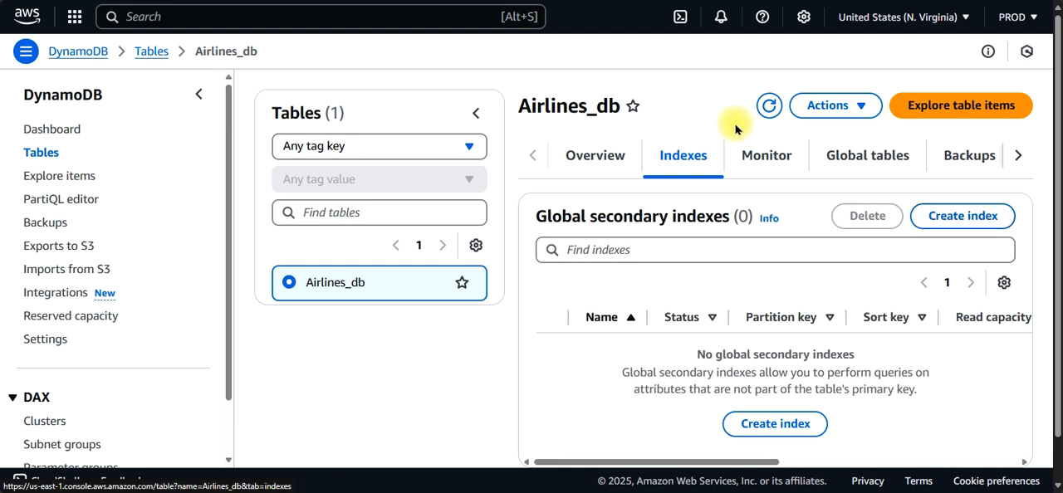
{"action": "left_click", "coordinate": [582, 156]}
{"action": "left_click_drag", "start_coordinate": [1055, 156], "coordinate": [1054, 331]}
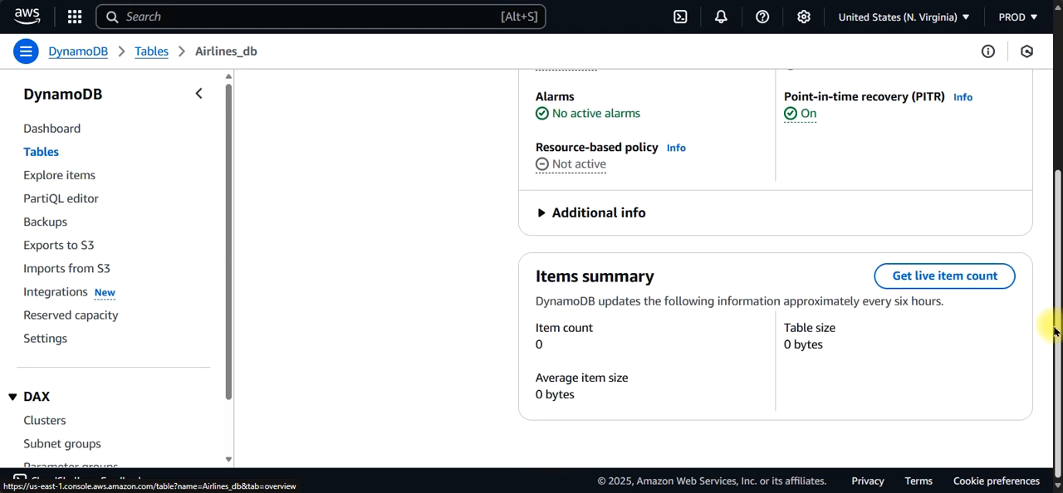
{"action": "left_click", "coordinate": [636, 214]}
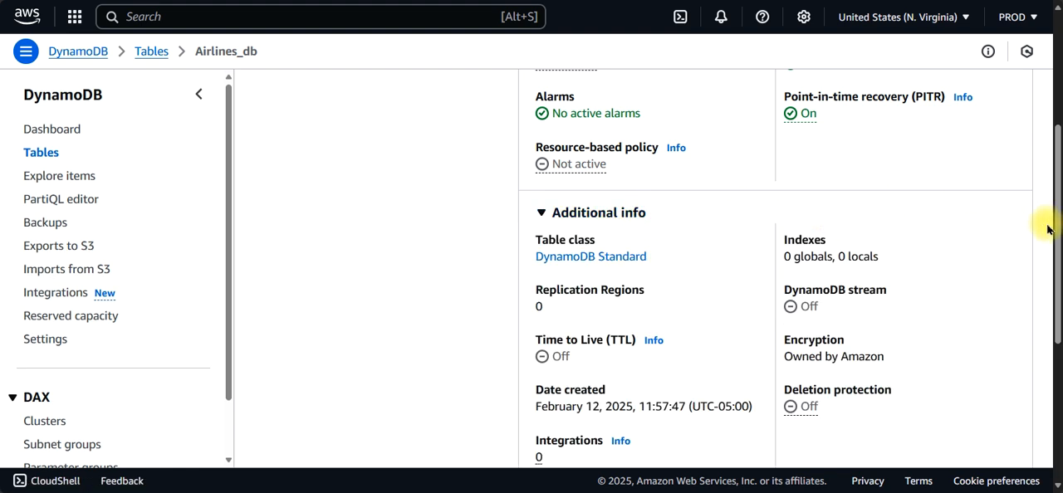
{"action": "left_click_drag", "start_coordinate": [1048, 230], "coordinate": [1051, 291]}
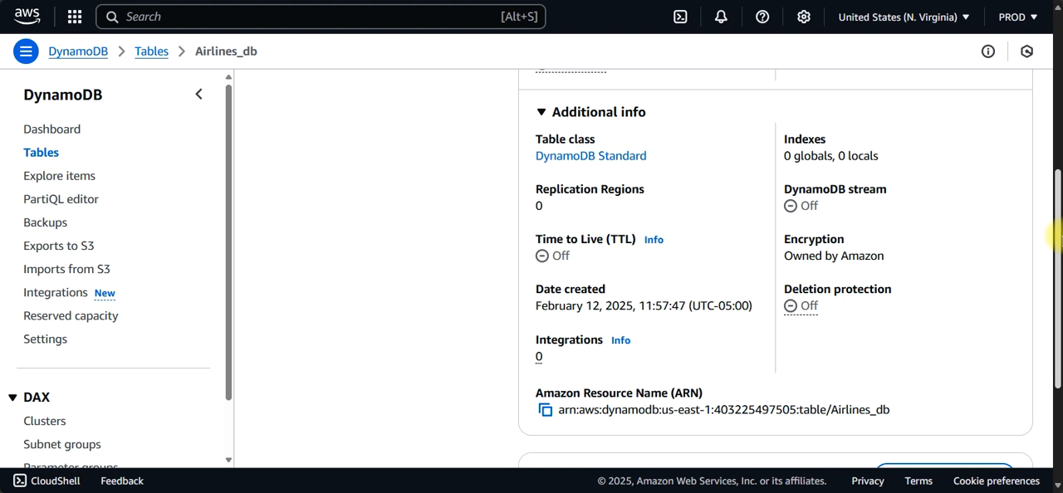
{"action": "left_click_drag", "start_coordinate": [1059, 253], "coordinate": [1054, 153]}
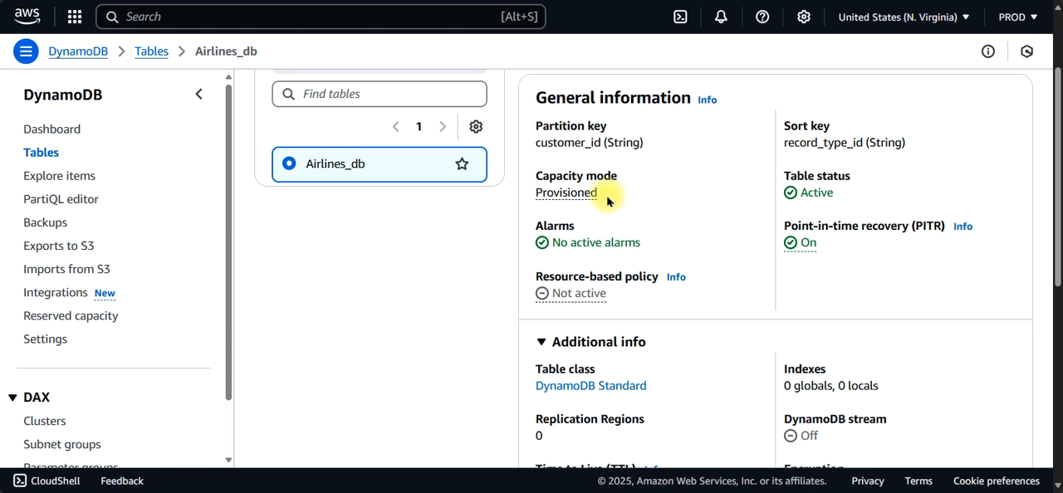
Step: Explore the Airlines_db items, open the Dallas hotel reservation record, and examine its attributes with reservation_details expanded
{"action": "left_click", "coordinate": [74, 179]}
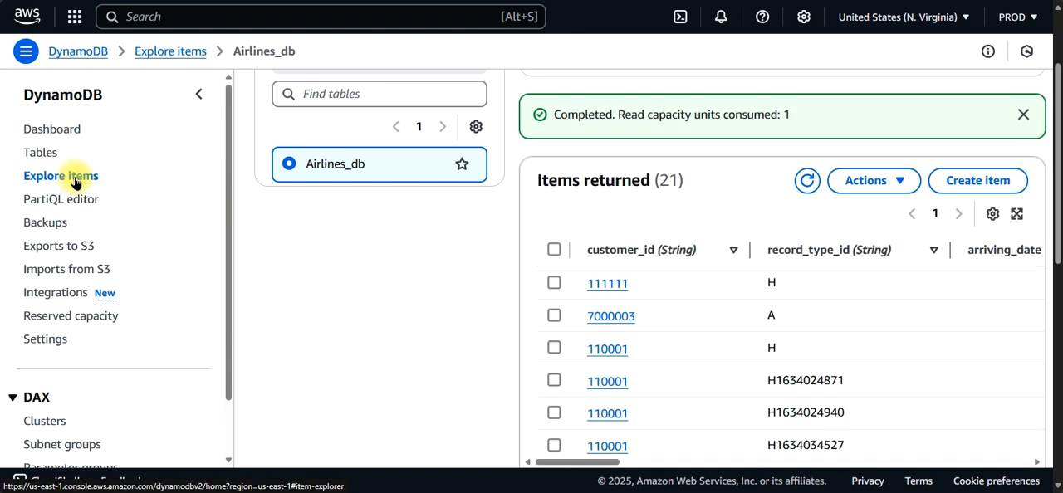
{"action": "left_click", "coordinate": [608, 382]}
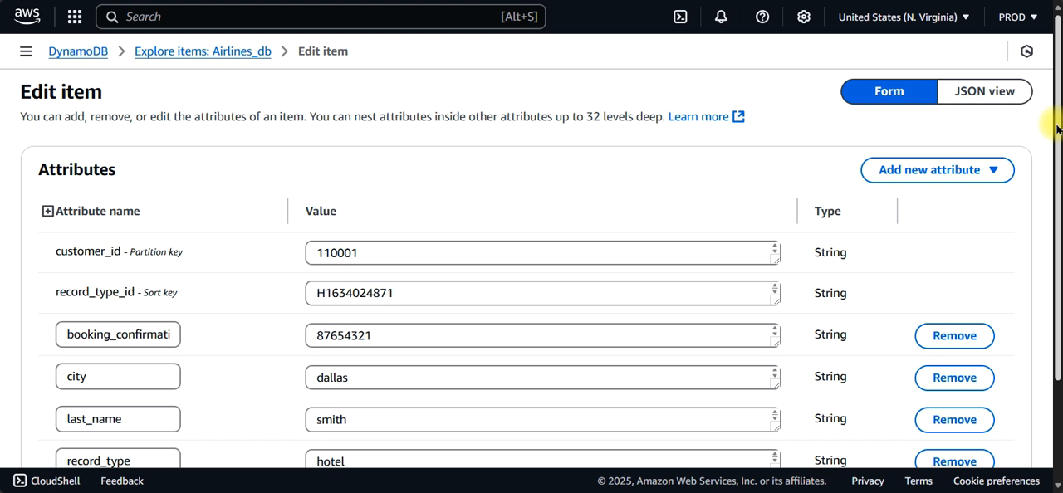
{"action": "scroll", "coordinate": [1046, 200], "scroll_direction": "down", "scroll_amount": 2}
{"action": "scroll", "coordinate": [1045, 200], "scroll_direction": "down", "scroll_amount": 1}
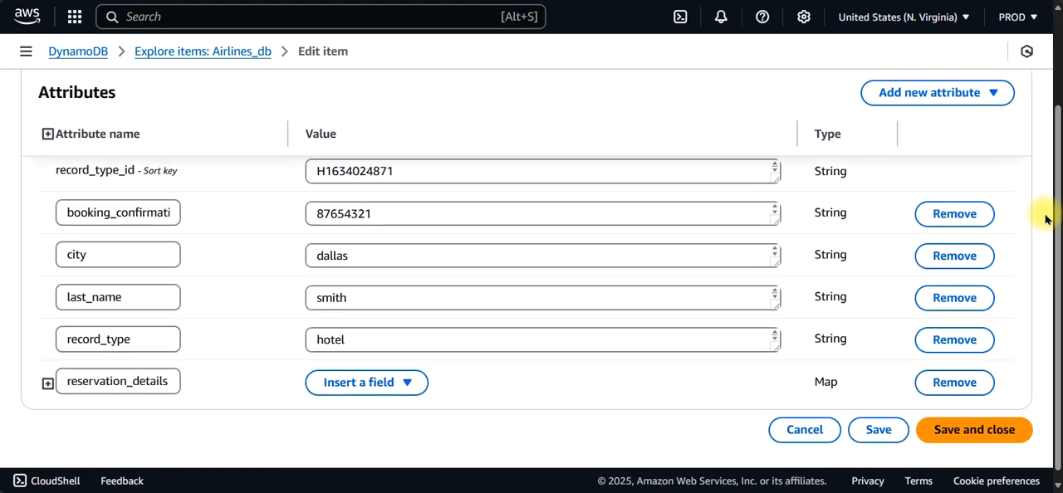
{"action": "left_click", "coordinate": [47, 383]}
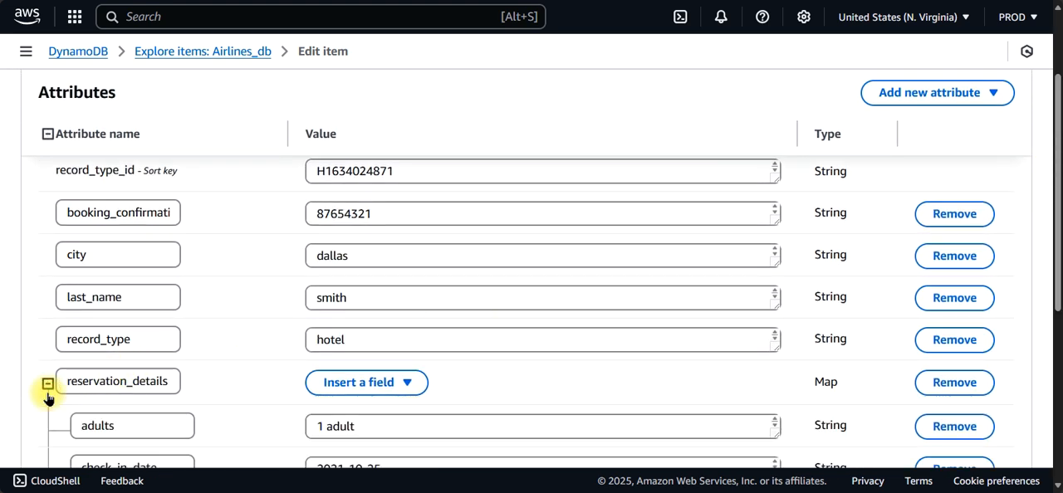
{"action": "left_click_drag", "start_coordinate": [1057, 191], "coordinate": [1045, 137]}
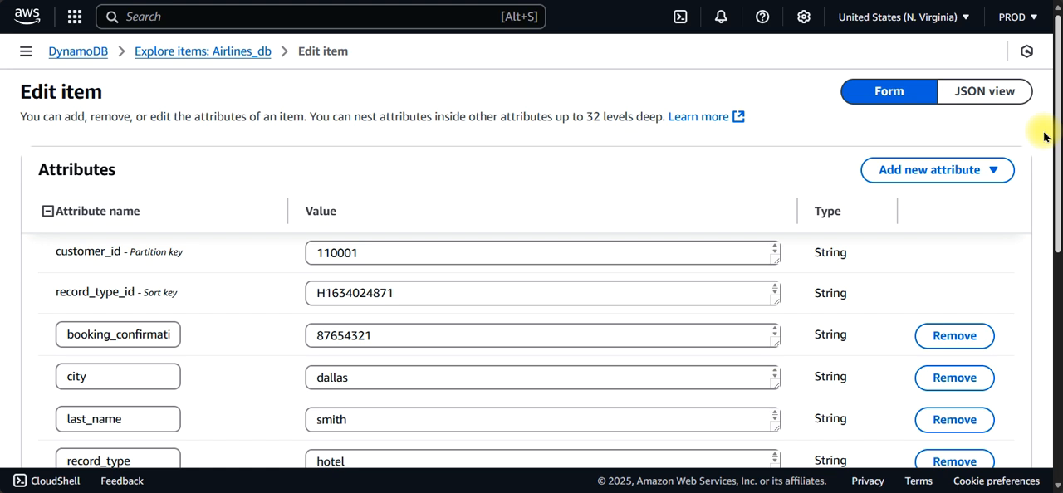
{"action": "left_click_drag", "start_coordinate": [1045, 137], "coordinate": [1056, 17]}
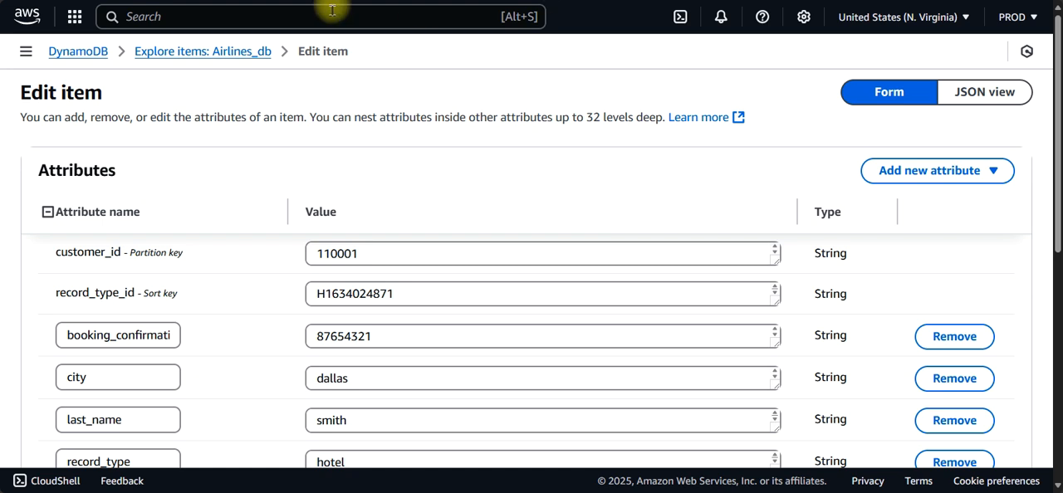
Step: Switch to the Amazon Connect console's hometask-2025 instance and check the Amazon Lex bots linked in its Flows settings
{"action": "left_click", "coordinate": [81, 53]}
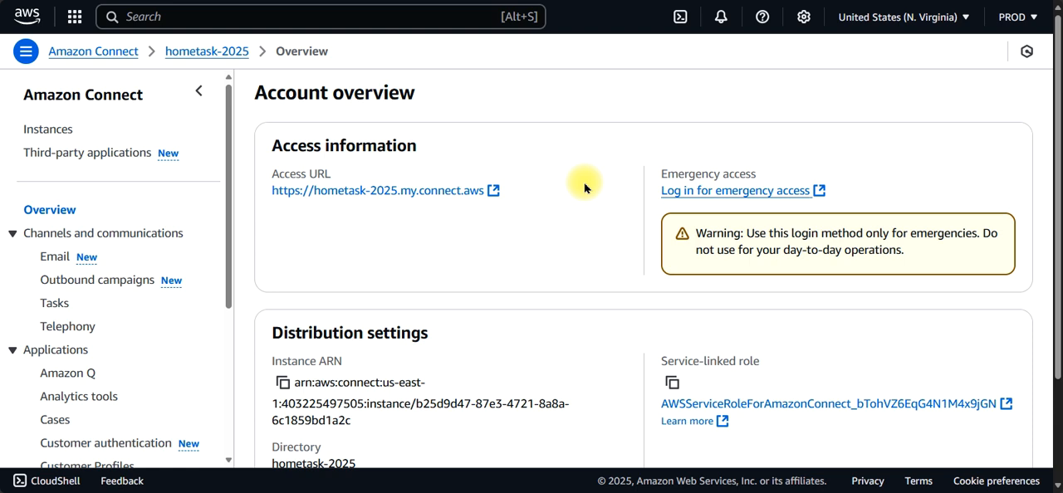
{"action": "scroll", "coordinate": [224, 322], "scroll_direction": "down", "scroll_amount": 2}
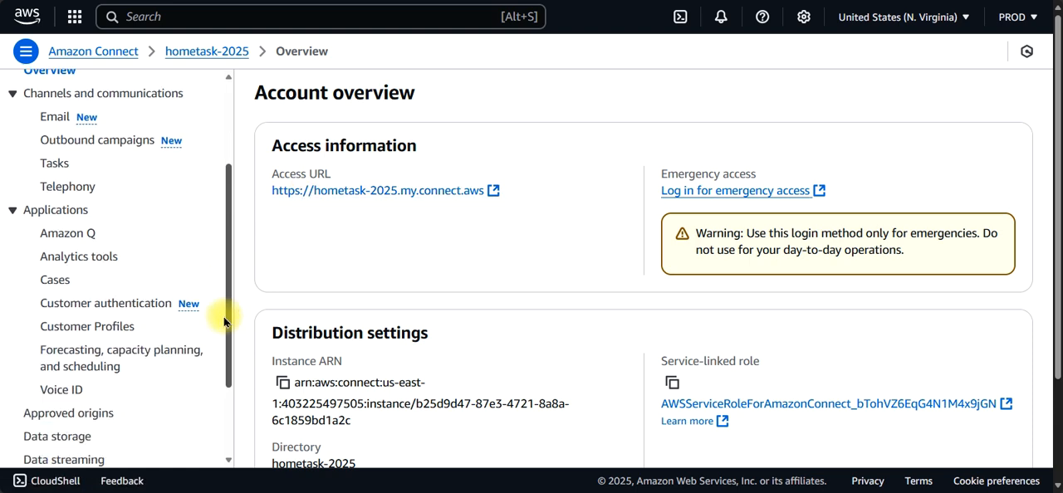
{"action": "scroll", "coordinate": [224, 323], "scroll_direction": "down", "scroll_amount": 2}
{"action": "left_click", "coordinate": [38, 371]}
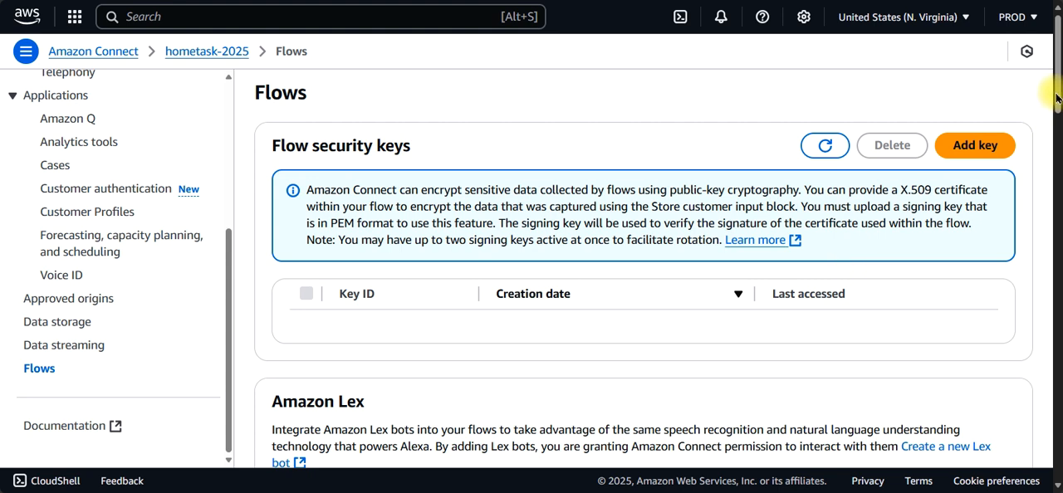
{"action": "left_click_drag", "start_coordinate": [1057, 99], "coordinate": [1057, 196]}
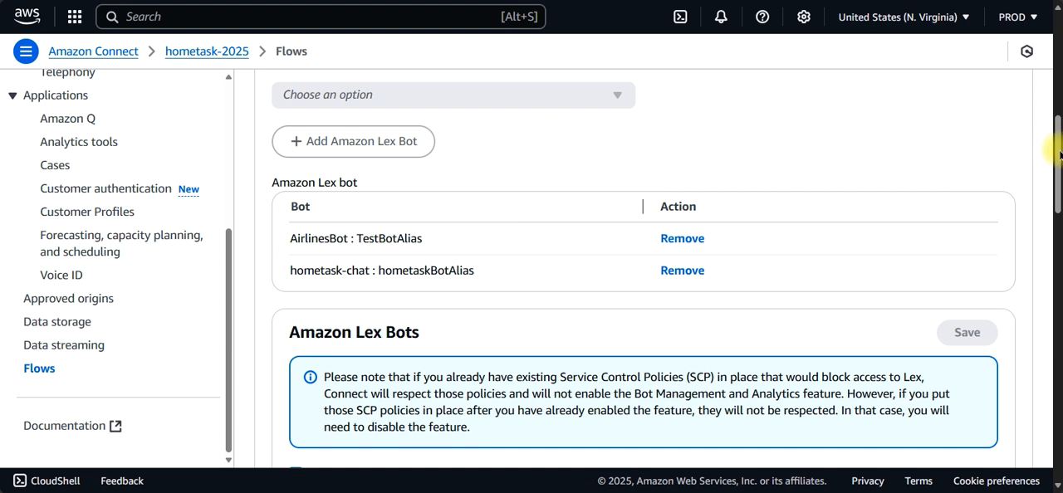
{"action": "left_click_drag", "start_coordinate": [1060, 155], "coordinate": [1060, 50]}
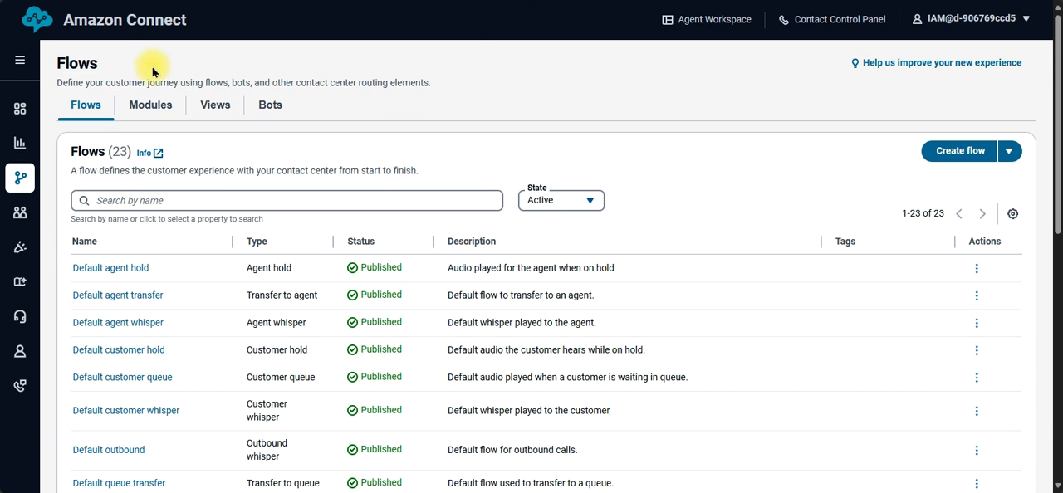
Step: Reload the Amazon Connect flows list, open AirlinesContactFlow, and look across its blocks through to the Disconnect block
{"action": "key", "text": "F5"}
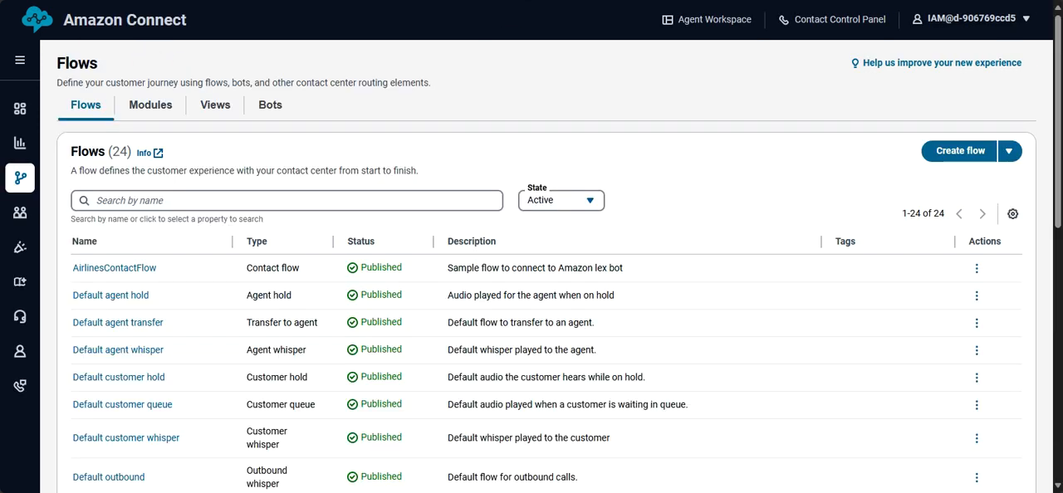
{"action": "left_click", "coordinate": [124, 270]}
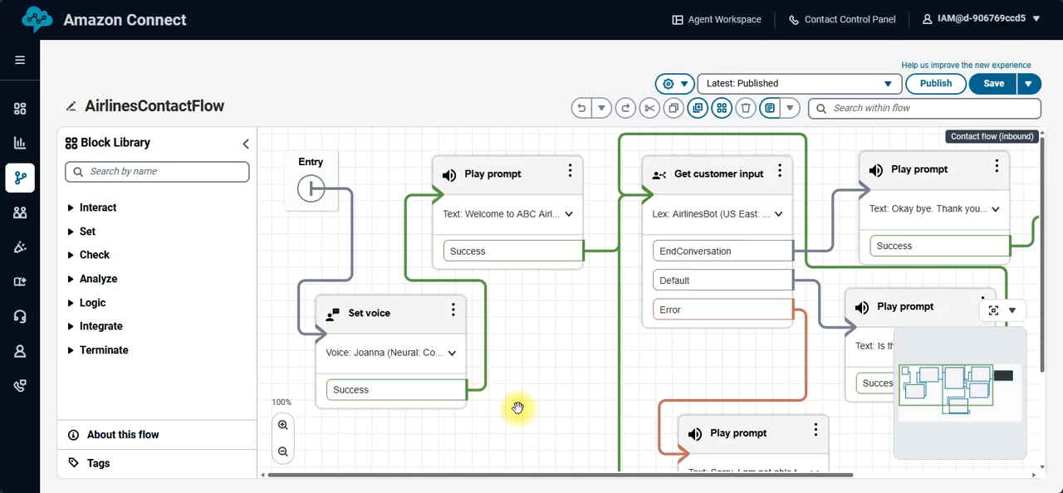
{"action": "left_click_drag", "start_coordinate": [1045, 218], "coordinate": [1025, 177]}
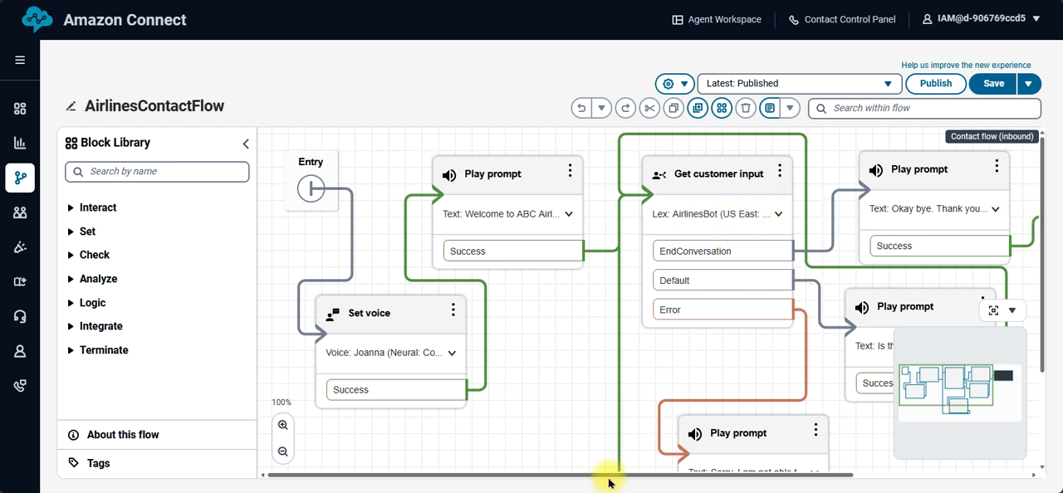
{"action": "left_click_drag", "start_coordinate": [600, 476], "coordinate": [788, 465]}
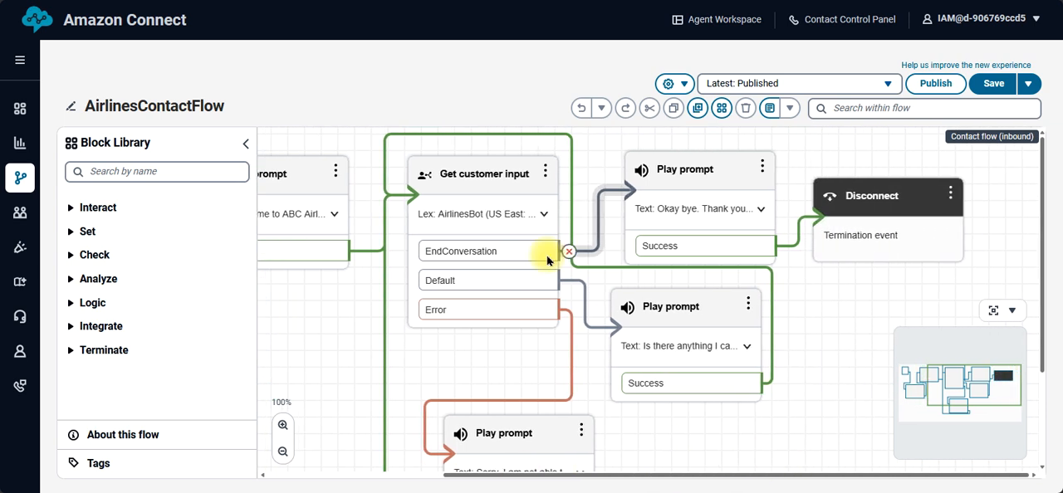
Step: Inspect the Lex bot settings of the Get customer input block and close them without saving
{"action": "left_click", "coordinate": [485, 176]}
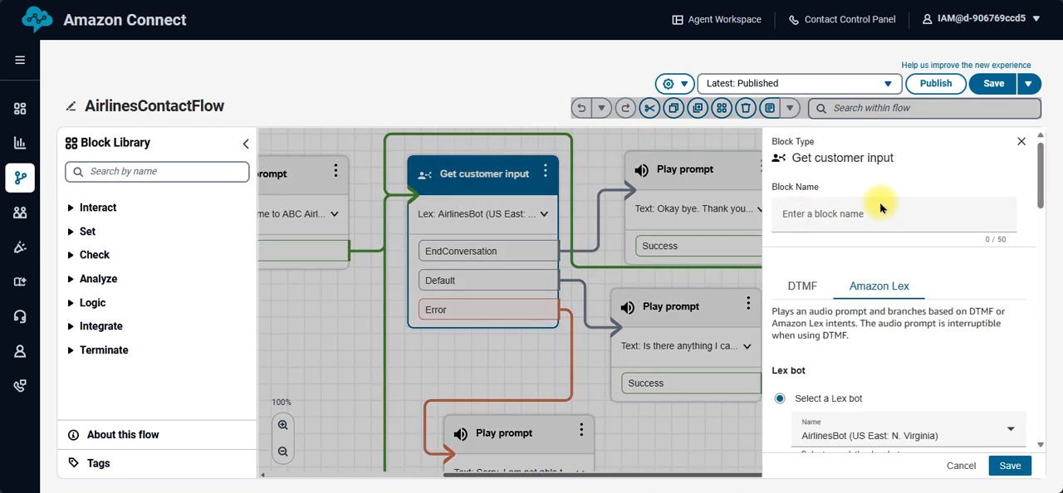
{"action": "left_click_drag", "start_coordinate": [1039, 186], "coordinate": [1045, 137]}
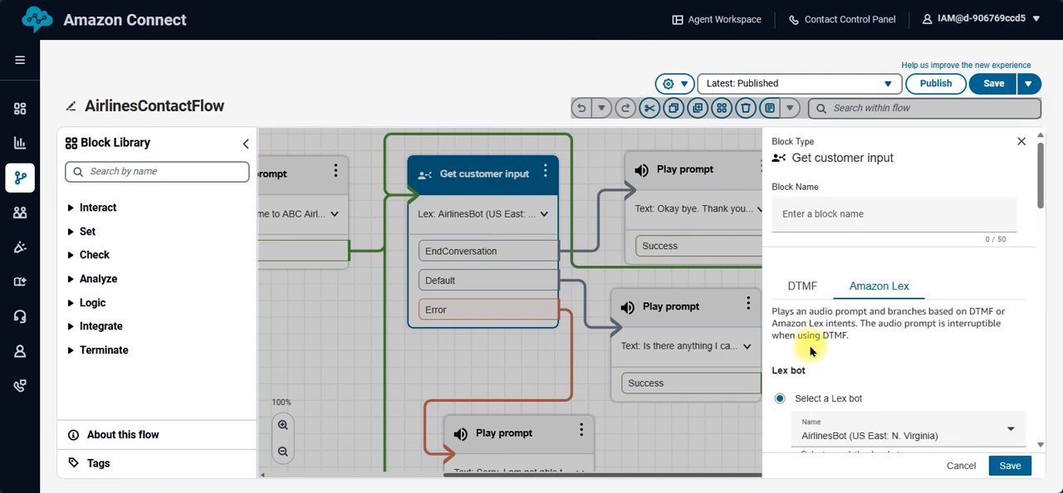
{"action": "left_click", "coordinate": [961, 466]}
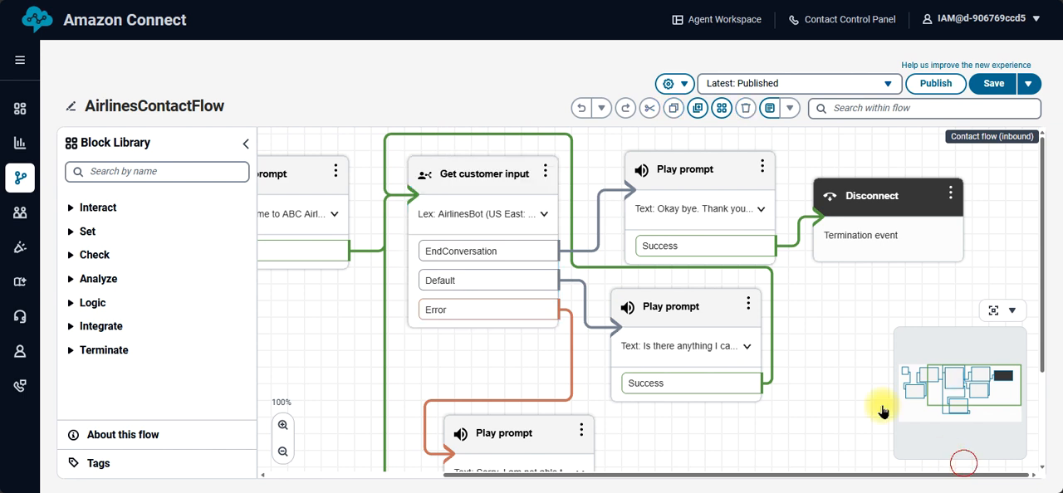
{"action": "left_click_drag", "start_coordinate": [883, 411], "coordinate": [646, 297]}
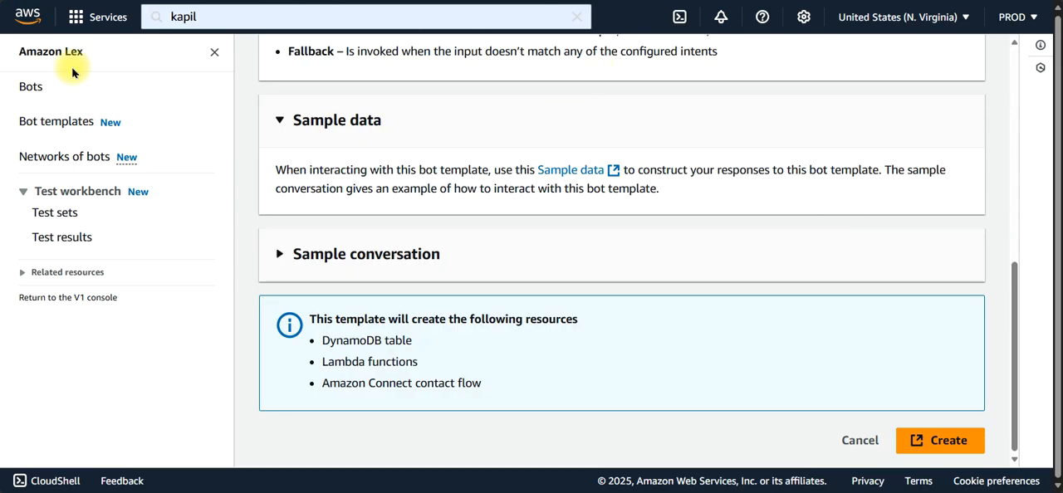
Step: Switch to Amazon Lex, open the English (US) intents of AirlinesBot, and select the BookAFlight intent
{"action": "left_click", "coordinate": [32, 93]}
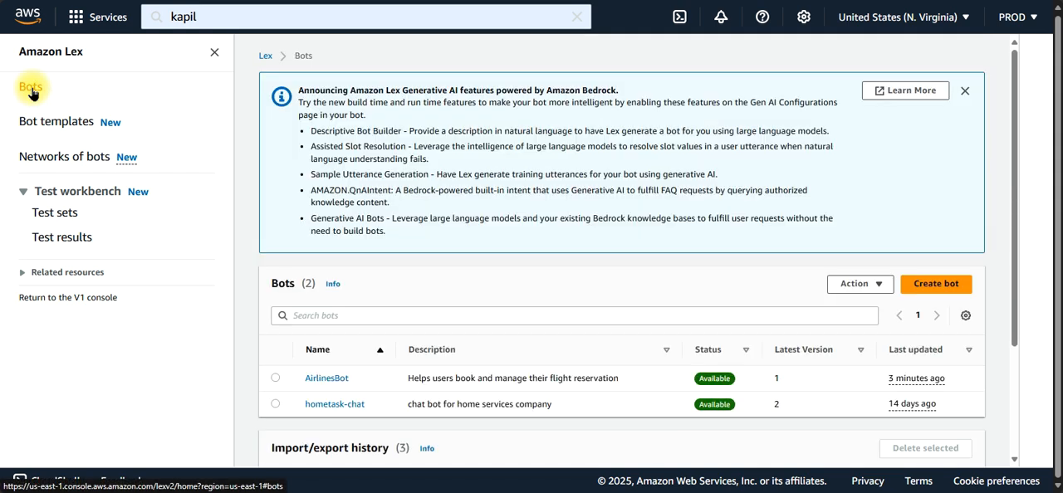
{"action": "left_click", "coordinate": [326, 380]}
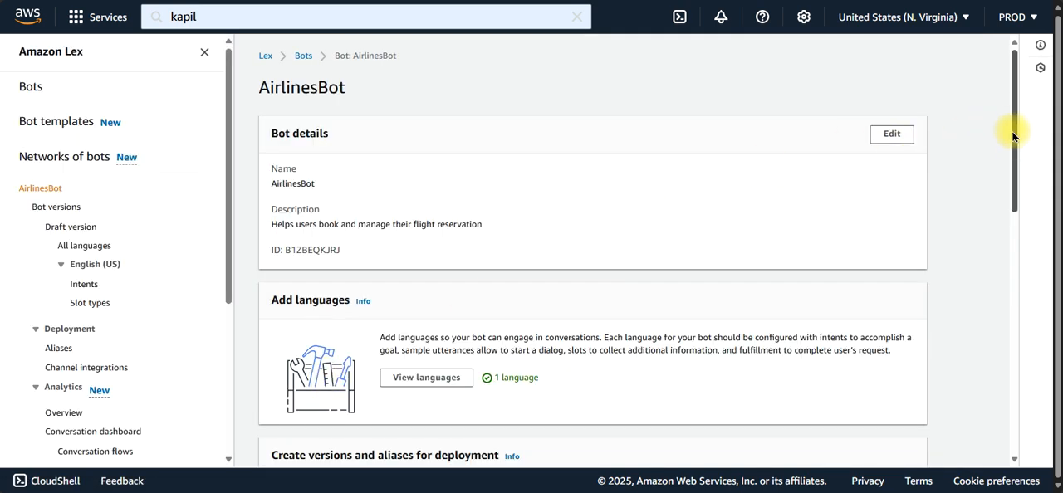
{"action": "left_click", "coordinate": [84, 285]}
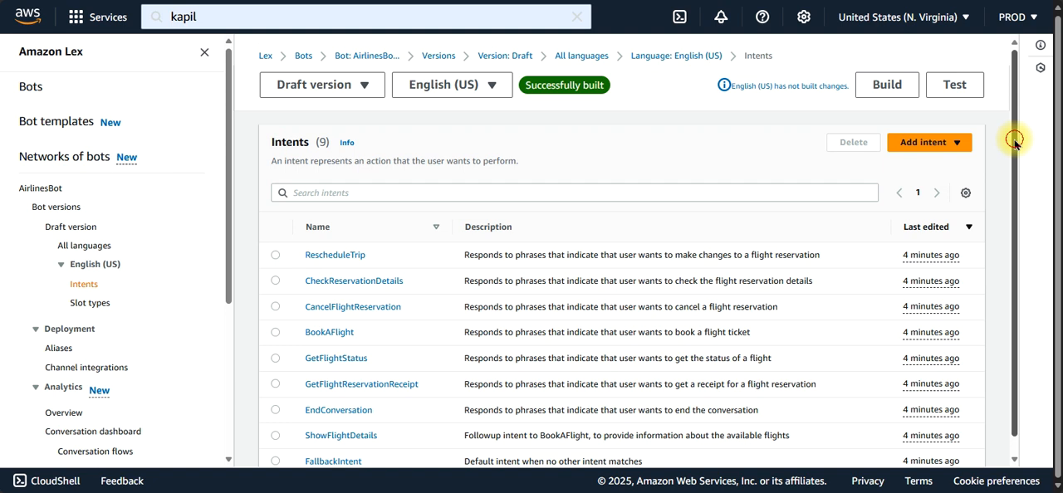
{"action": "left_click_drag", "start_coordinate": [1014, 141], "coordinate": [1010, 179]}
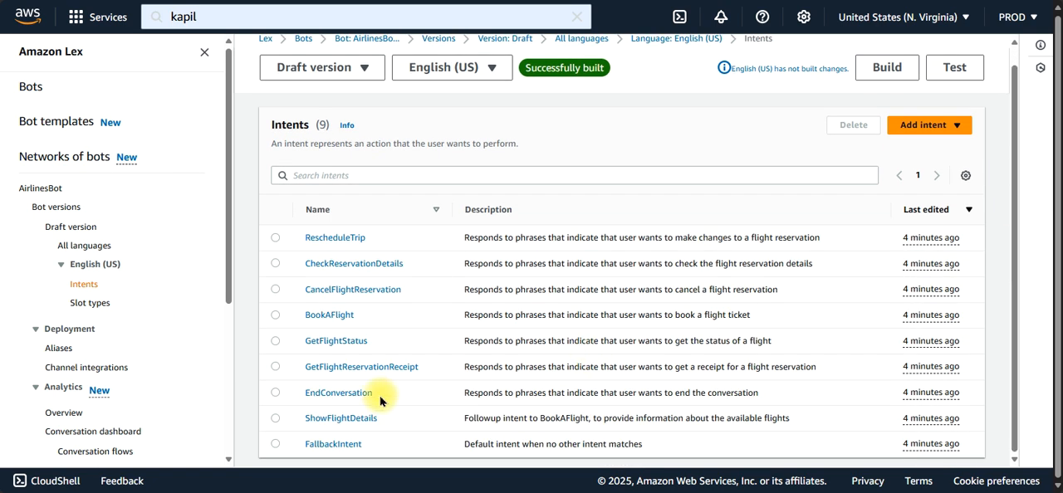
{"action": "left_click", "coordinate": [276, 317]}
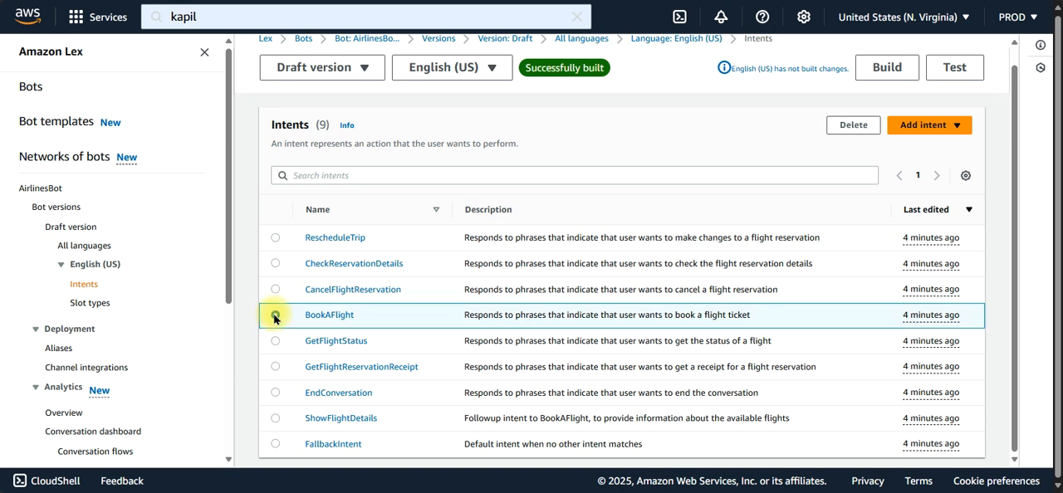
Step: Copy the flight number ABC1234 from the onward journey details of Dataset 1 on the sample data page
{"action": "key", "text": "ctrl+Tab"}
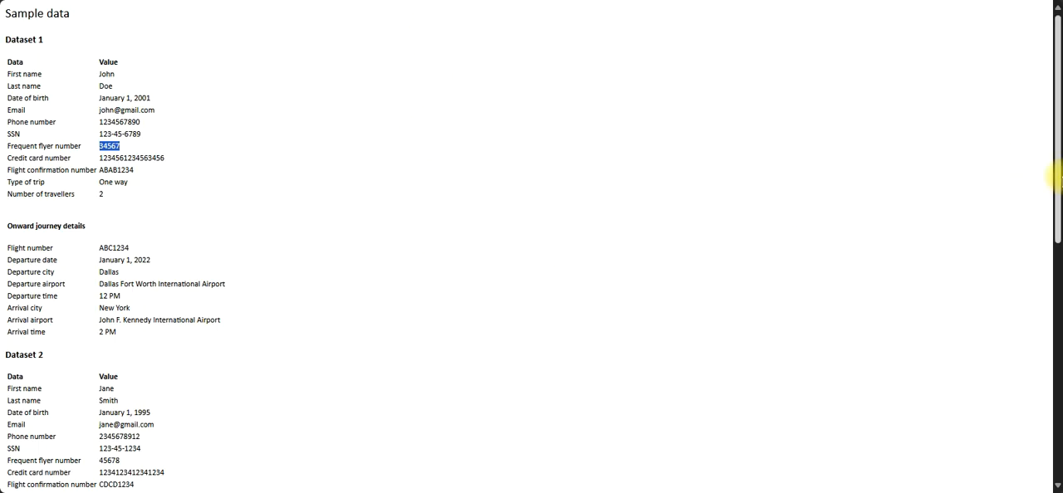
{"action": "left_click_drag", "start_coordinate": [1057, 178], "coordinate": [1059, 197]}
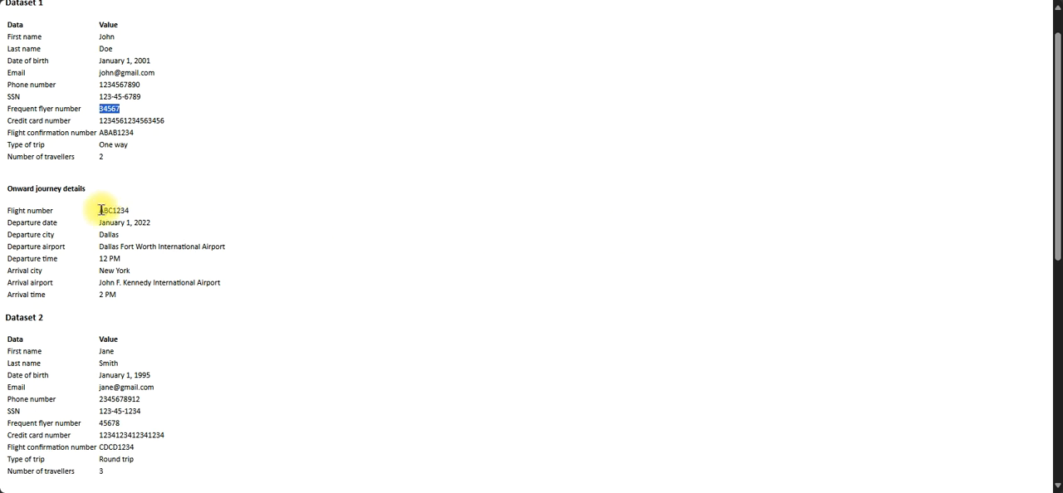
{"action": "left_click_drag", "start_coordinate": [100, 210], "coordinate": [137, 212]}
{"action": "key", "text": "ctrl+c"}
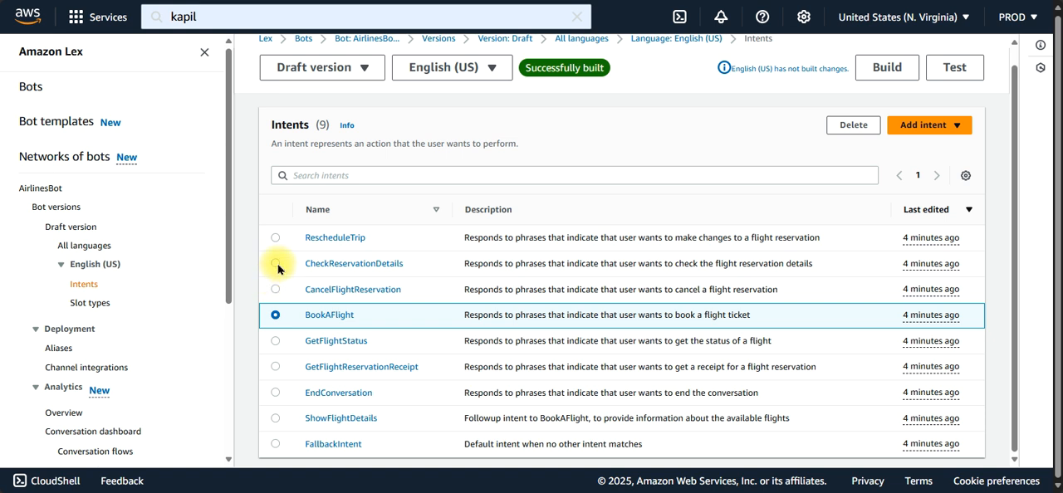
Step: Select the GetFlightStatus intent, open the draft version's test chat, and send the copied flight number ABC1234
{"action": "left_click", "coordinate": [276, 344]}
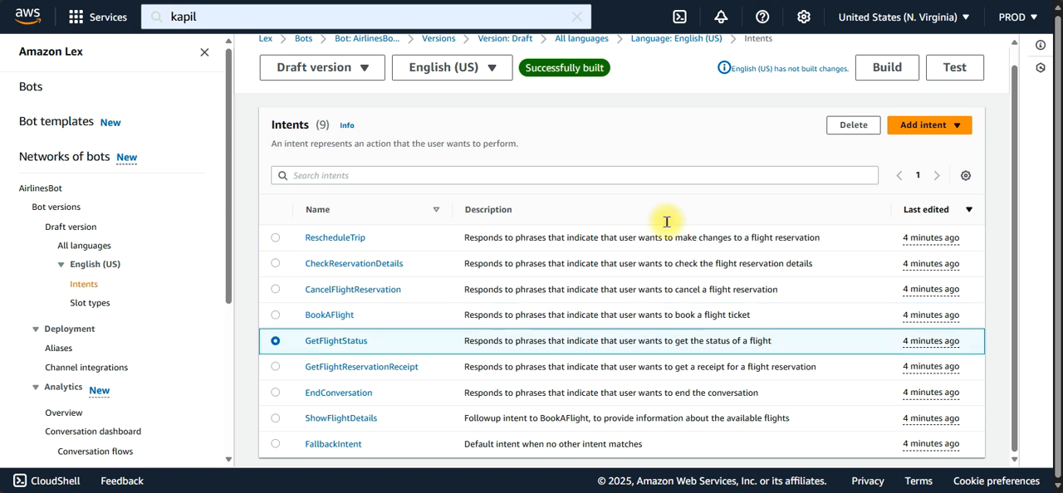
{"action": "left_click", "coordinate": [959, 67]}
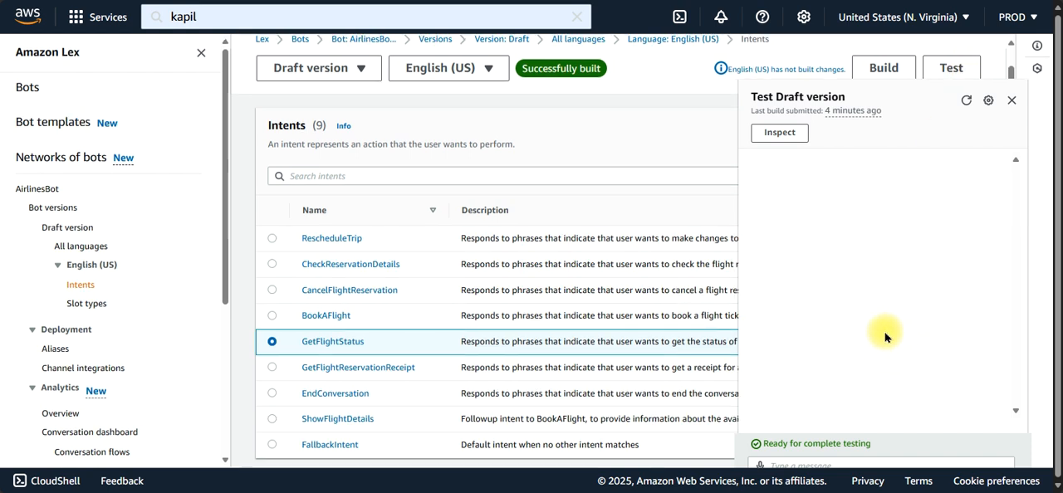
{"action": "left_click", "coordinate": [796, 466]}
{"action": "key", "text": "ctrl+v"}
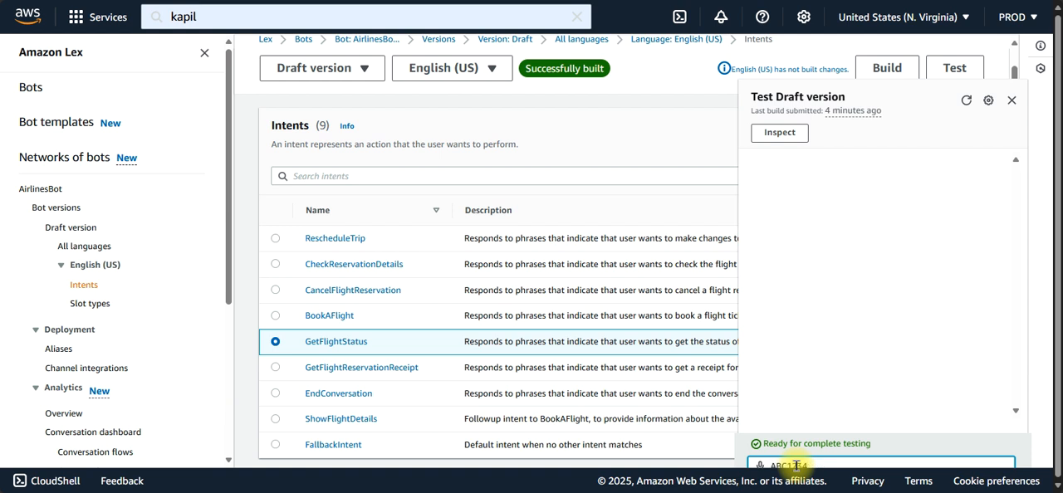
{"action": "key", "text": "Return"}
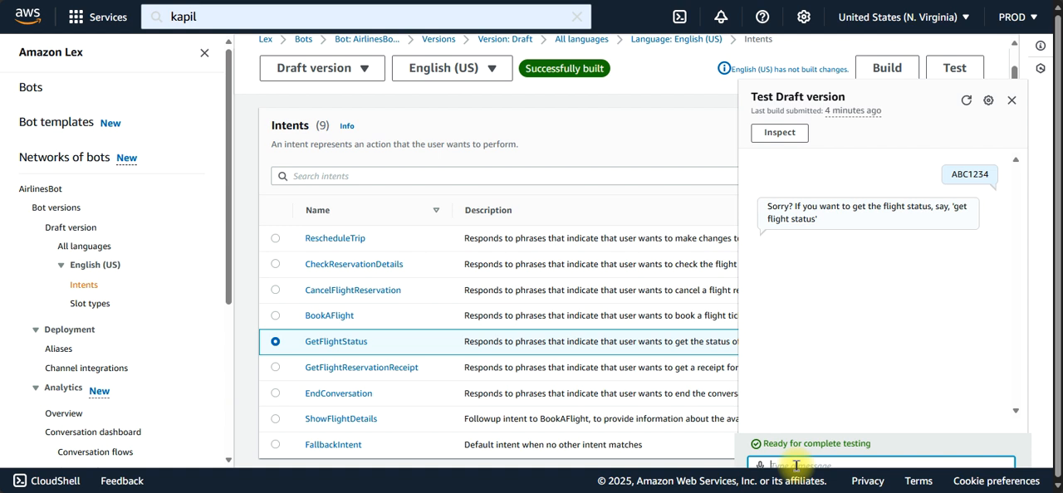
Step: Send the message "flight status" in the test chat and answer the bot with ABC1234
{"action": "type", "text": "flight status"}
{"action": "key", "text": "Return"}
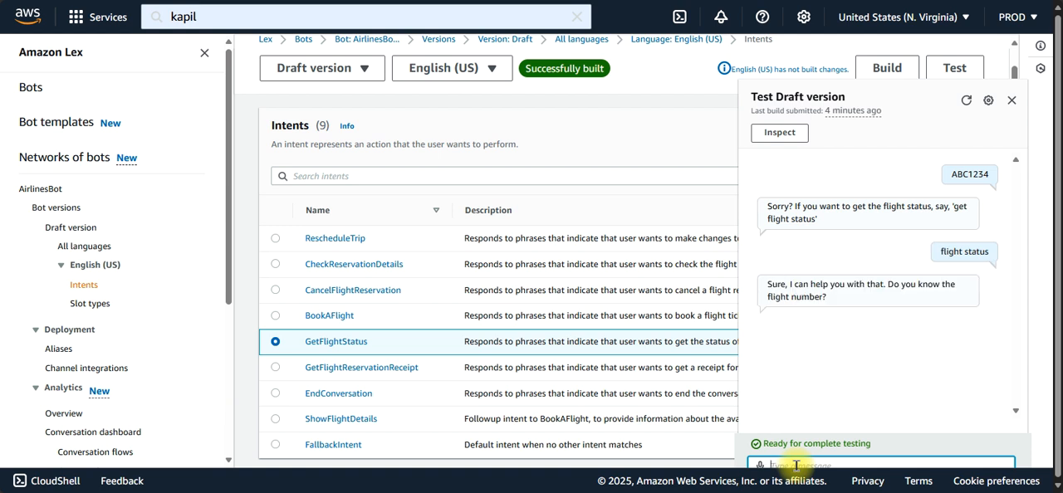
{"action": "type", "text": "ABC1234"}
{"action": "key", "text": "Return"}
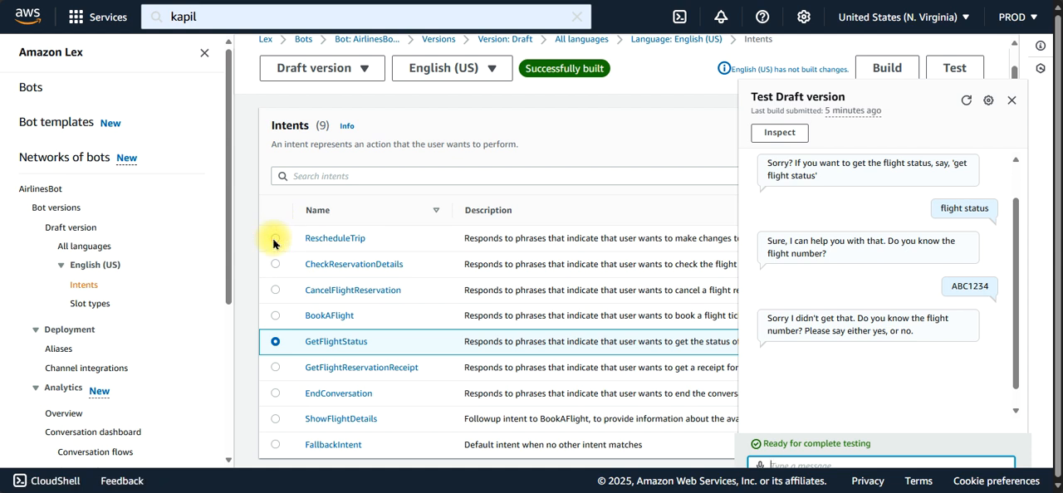
Step: Select the BookAFlight intent and close the draft version's test chat
{"action": "left_click", "coordinate": [276, 318]}
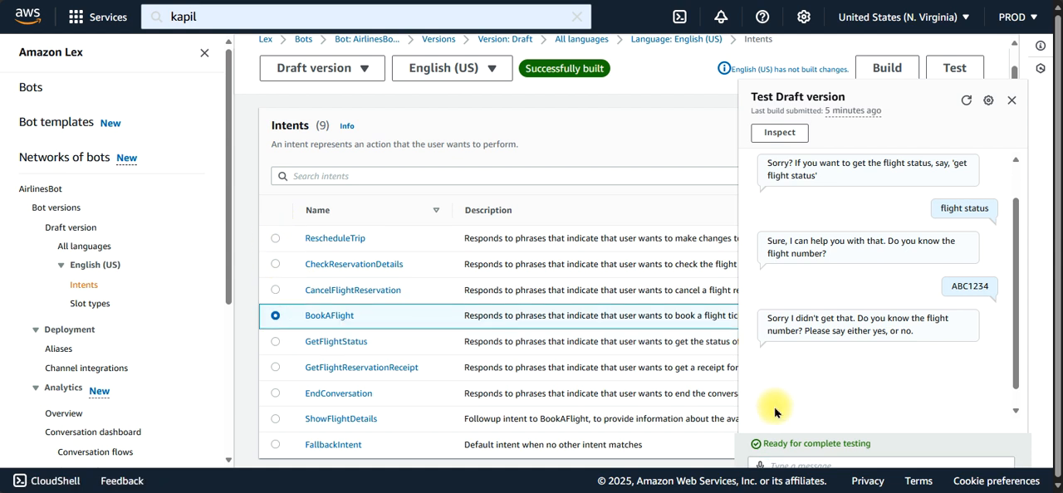
{"action": "left_click", "coordinate": [1011, 99]}
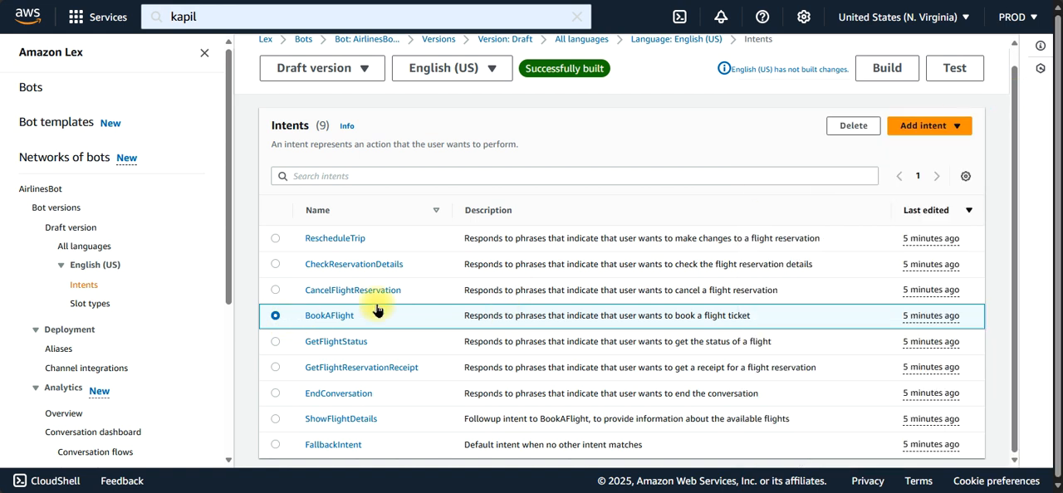
{"action": "left_click", "coordinate": [955, 68]}
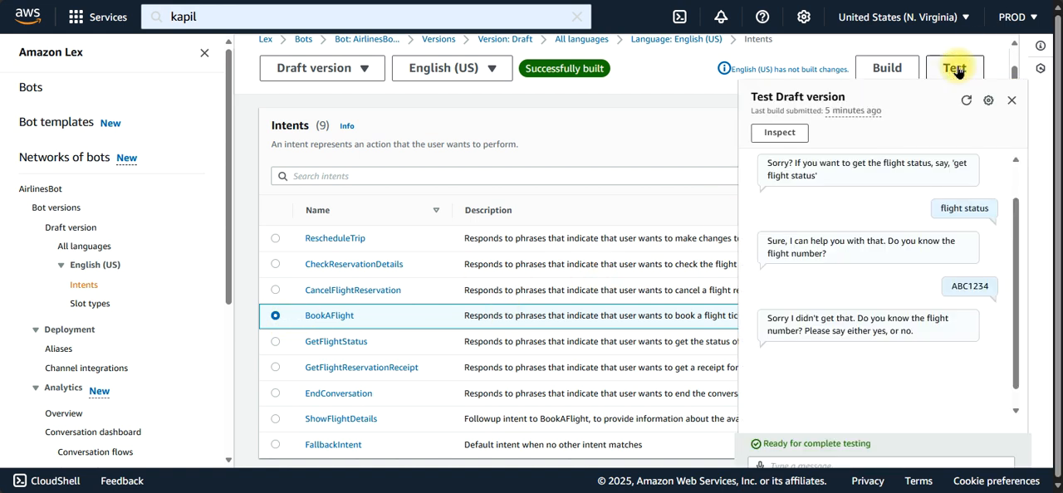
{"action": "left_click_drag", "start_coordinate": [1014, 281], "coordinate": [1011, 450]}
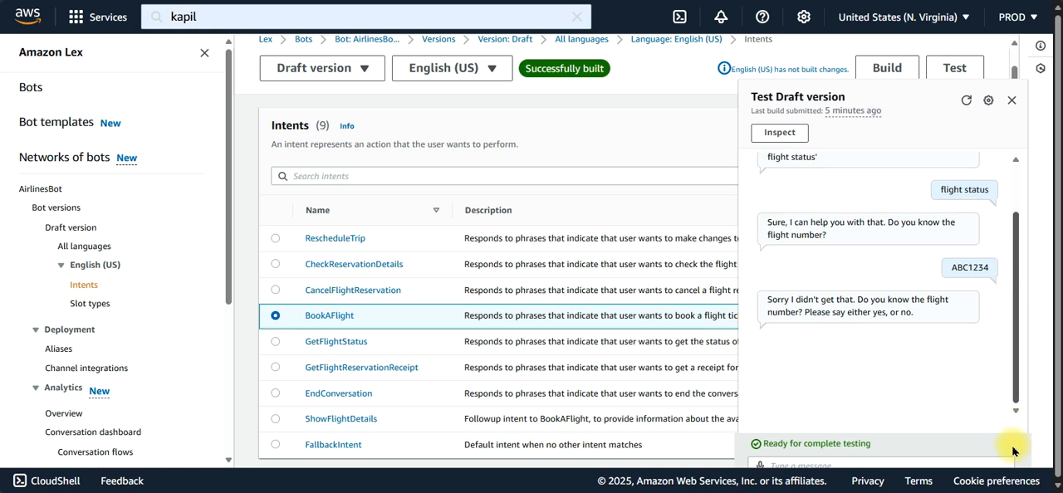
{"action": "left_click", "coordinate": [1010, 101]}
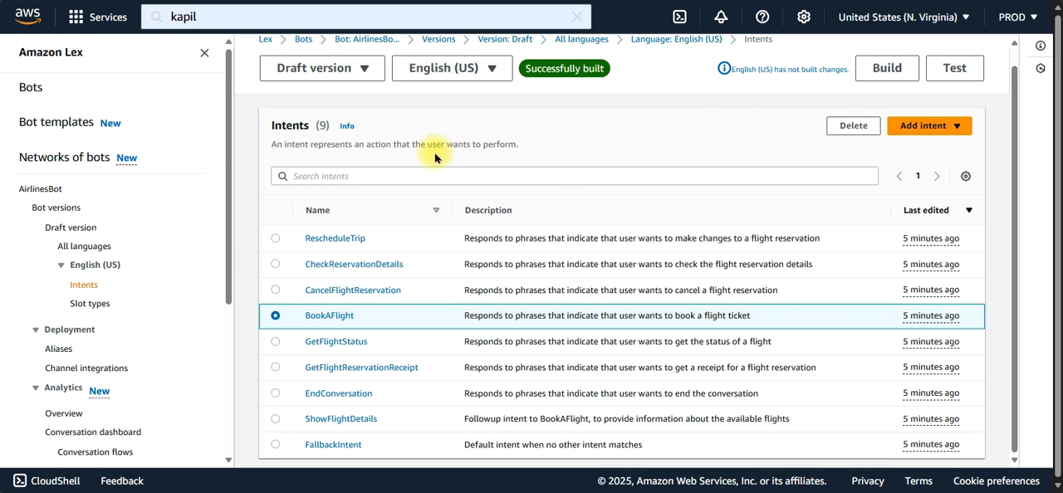
Step: Reload the Intents page, select the BookAFlight intent, and send "book a flight" in the draft version's test chat
{"action": "left_click", "coordinate": [304, 1]}
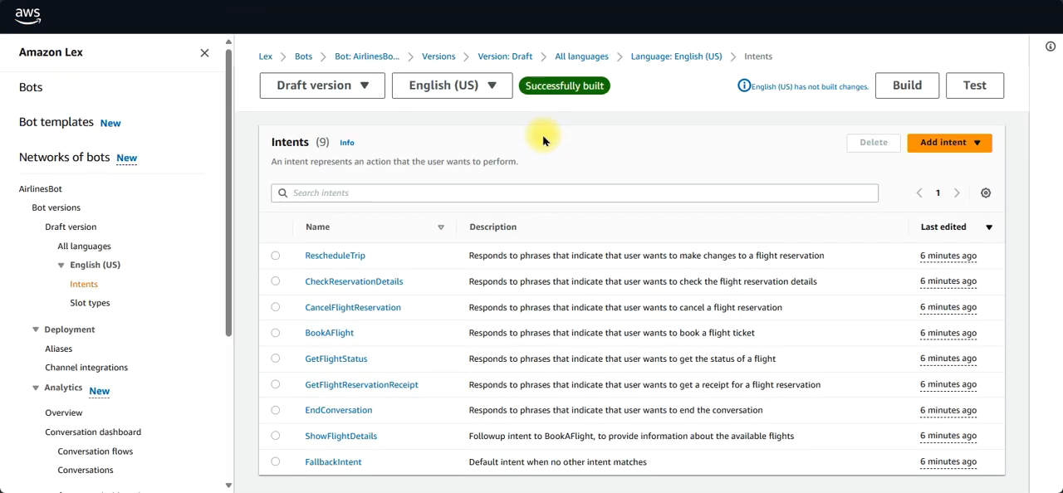
{"action": "left_click", "coordinate": [275, 333]}
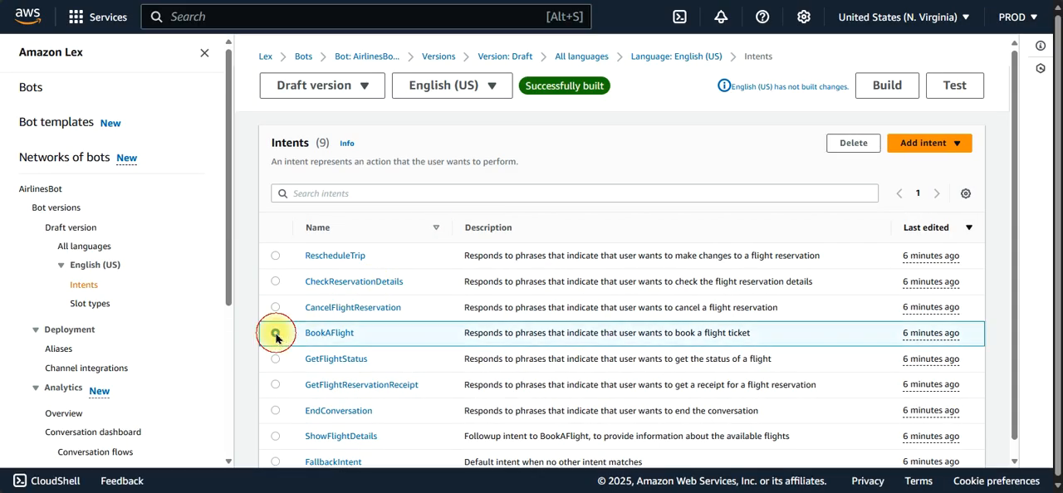
{"action": "left_click", "coordinate": [957, 80]}
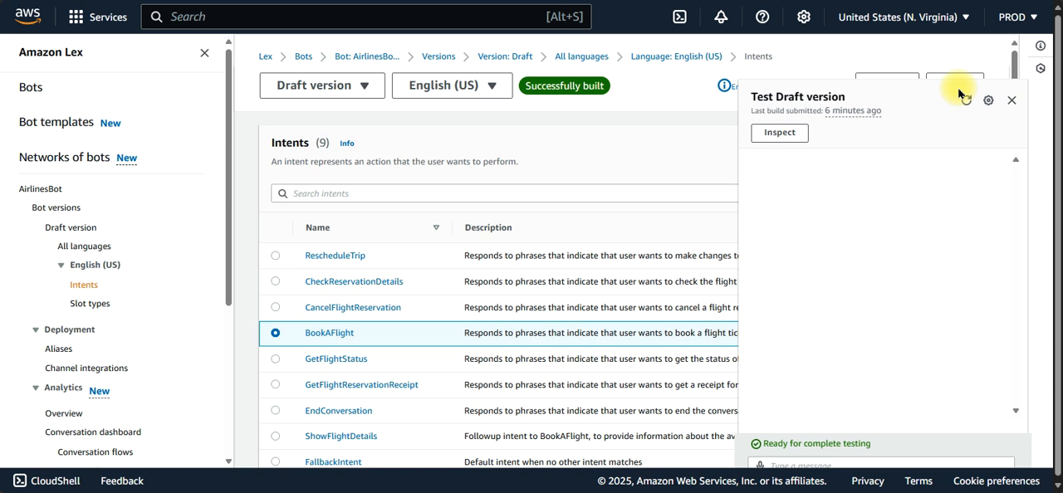
{"action": "left_click", "coordinate": [804, 461]}
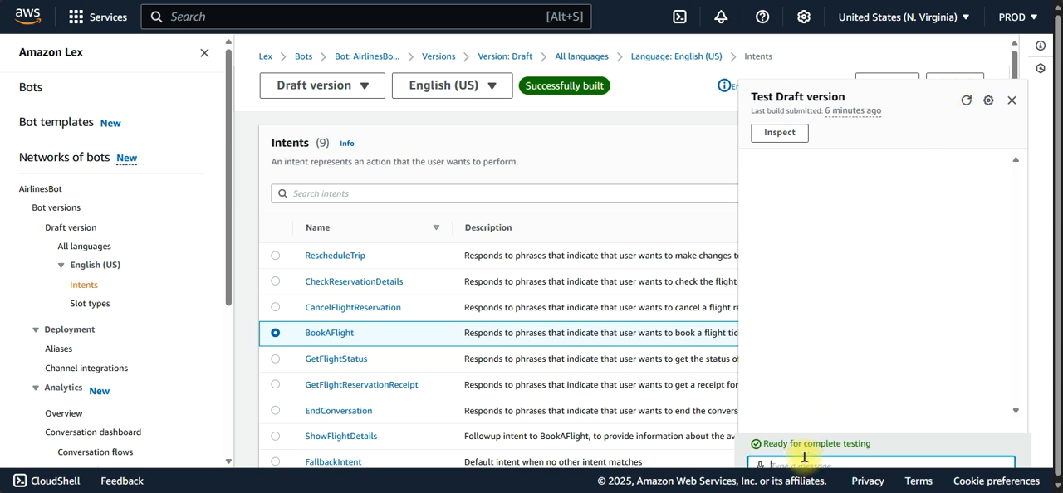
{"action": "type", "text": "book a flight"}
{"action": "key", "text": "Return"}
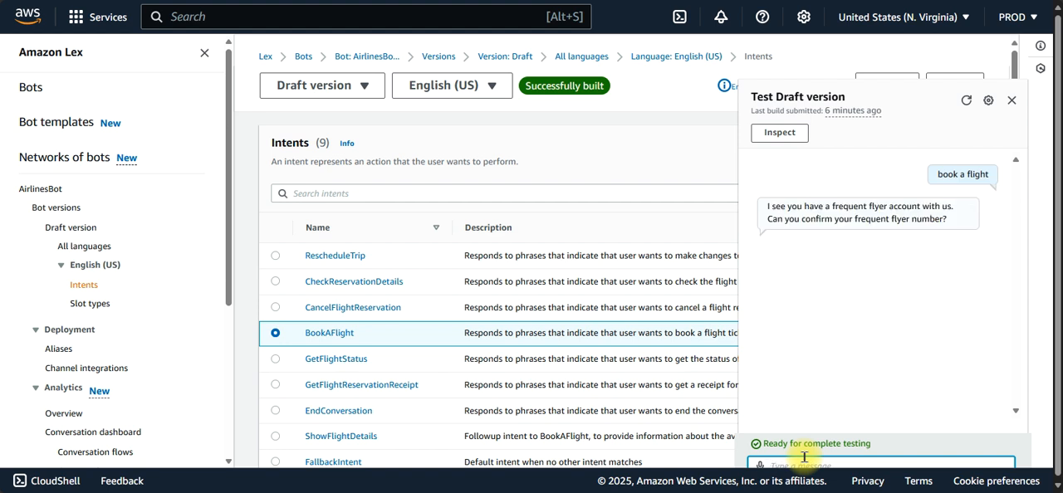
Step: Copy the frequent flyer number from Dataset 1 on the sample data page and send it as the answer in the test chat
{"action": "key", "text": "ctrl+Tab"}
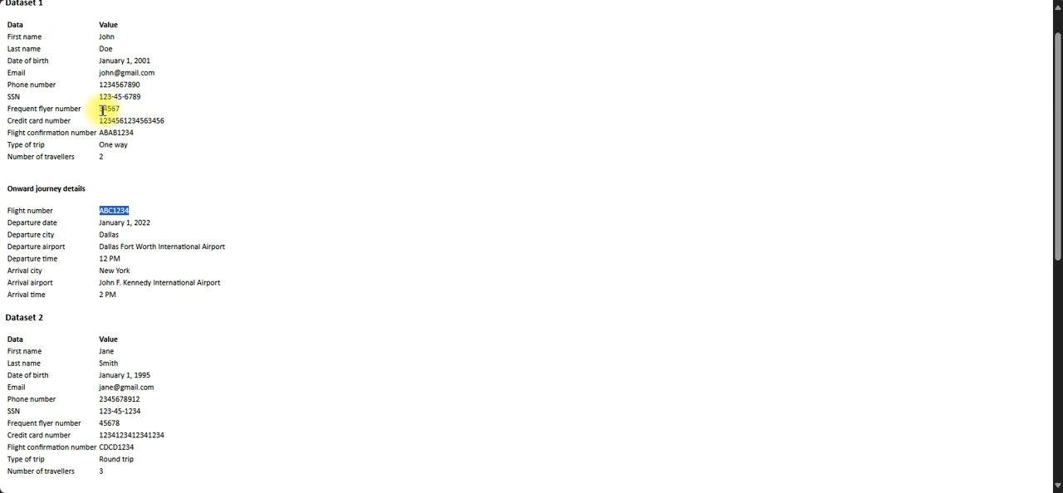
{"action": "left_click_drag", "start_coordinate": [99, 111], "coordinate": [122, 113]}
{"action": "key", "text": "ctrl+c"}
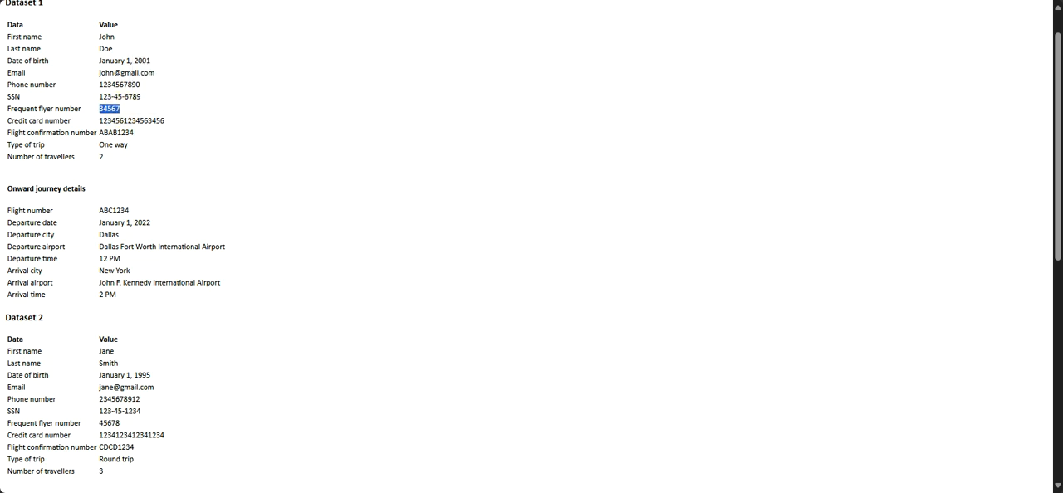
{"action": "key", "text": "alt+Tab"}
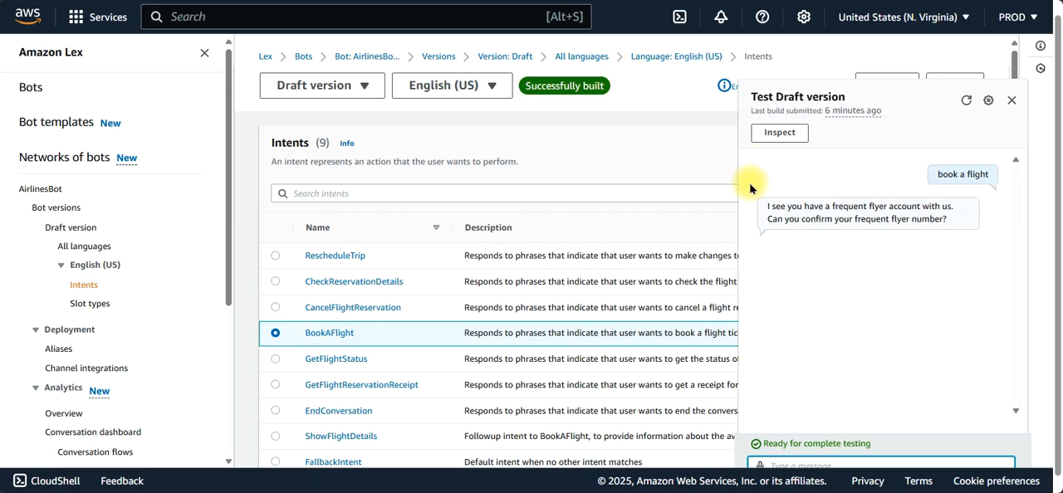
{"action": "left_click", "coordinate": [807, 460]}
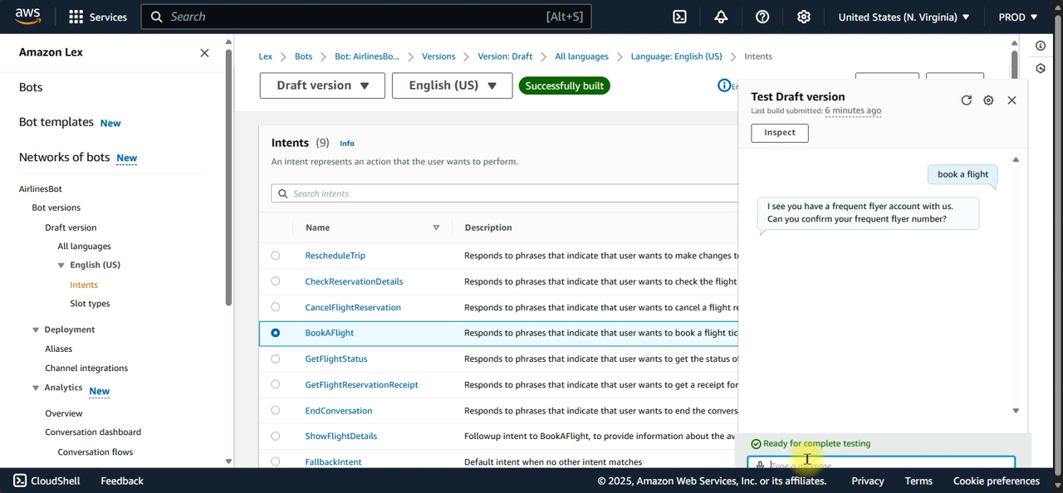
{"action": "key", "text": "ctrl+v"}
{"action": "key", "text": "Return"}
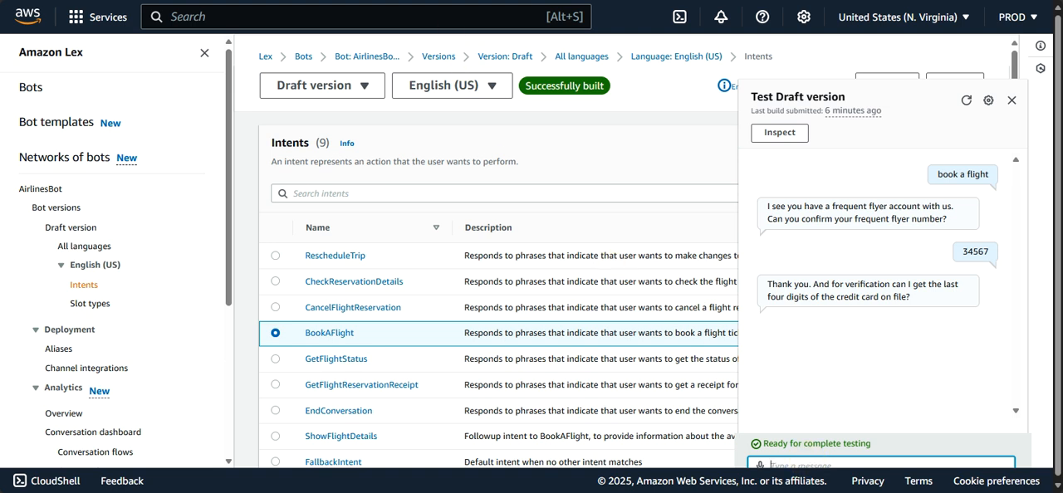
Step: Copy the last four digits of Dataset 1's credit card number and send them to the bot for verification
{"action": "key", "text": "alt+Tab"}
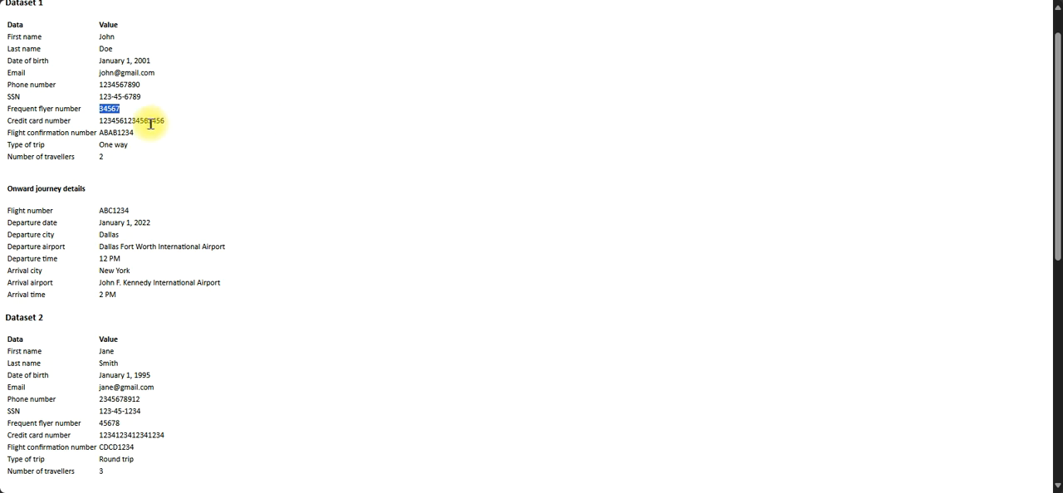
{"action": "left_click_drag", "start_coordinate": [148, 122], "coordinate": [179, 129]}
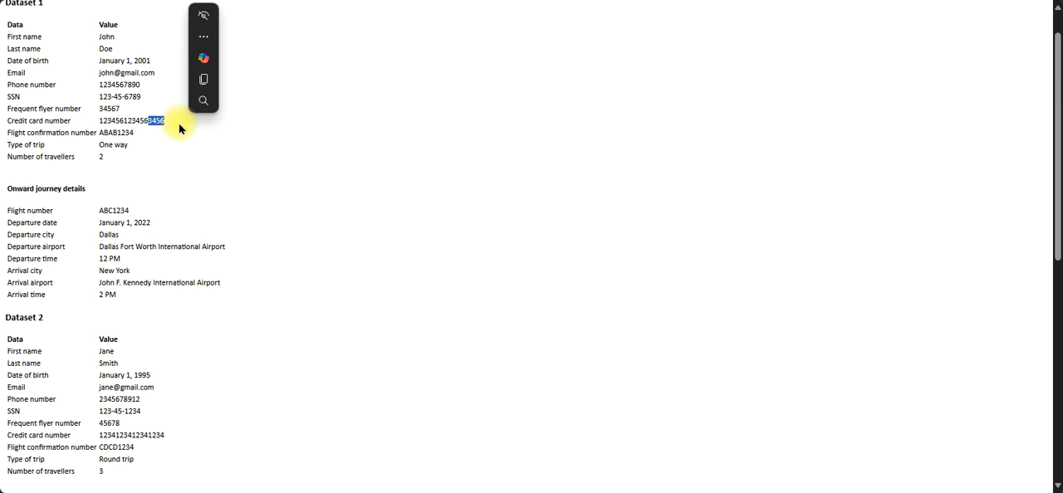
{"action": "key", "text": "ctrl+c"}
{"action": "key", "text": "alt+Tab"}
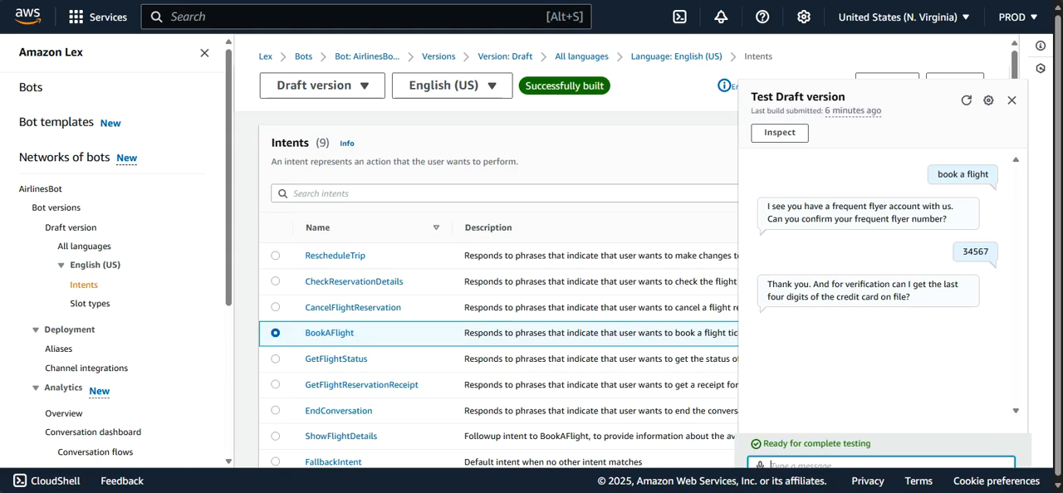
{"action": "left_click", "coordinate": [785, 460]}
{"action": "key", "text": "ctrl+v"}
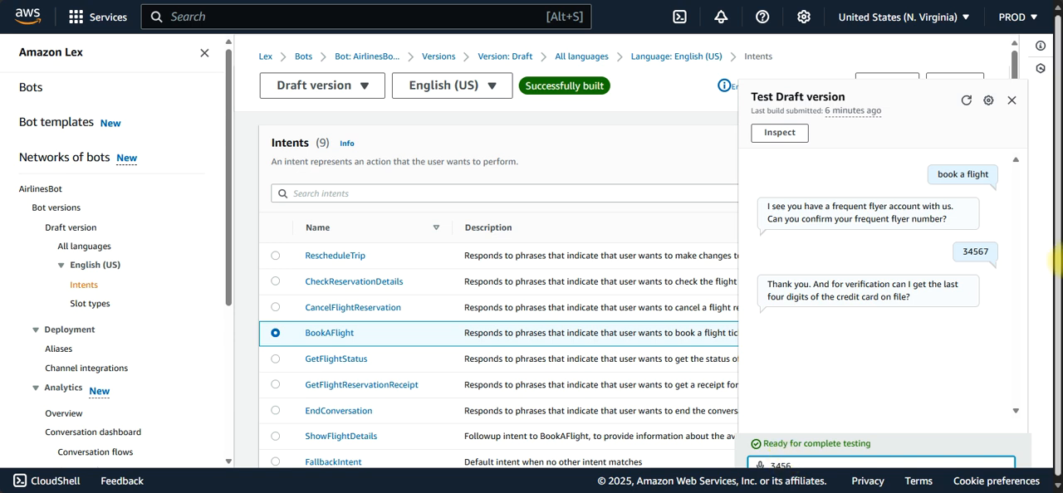
{"action": "key", "text": "Return"}
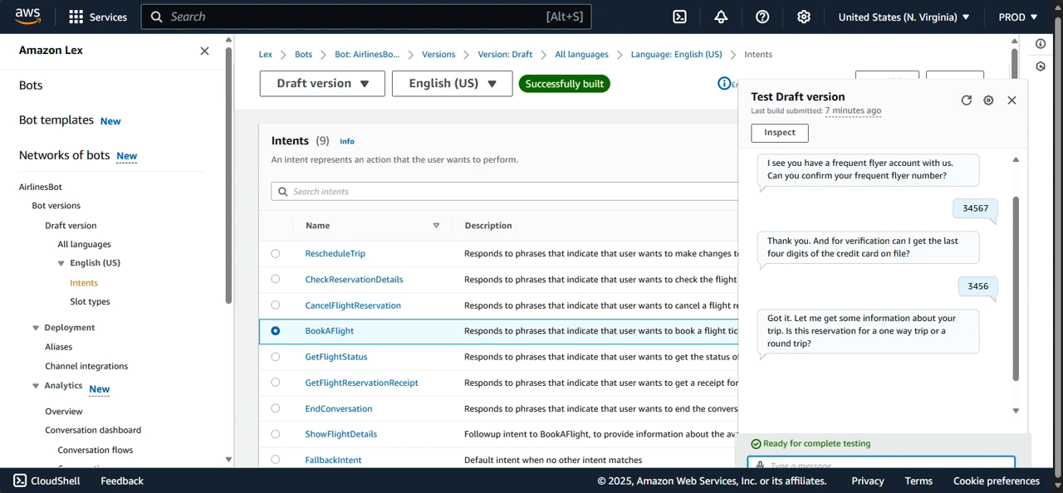
Step: Copy the trip type "One way" from Dataset 1 and send it as the answer to the bot's trip type question
{"action": "left_click", "coordinate": [423, 1]}
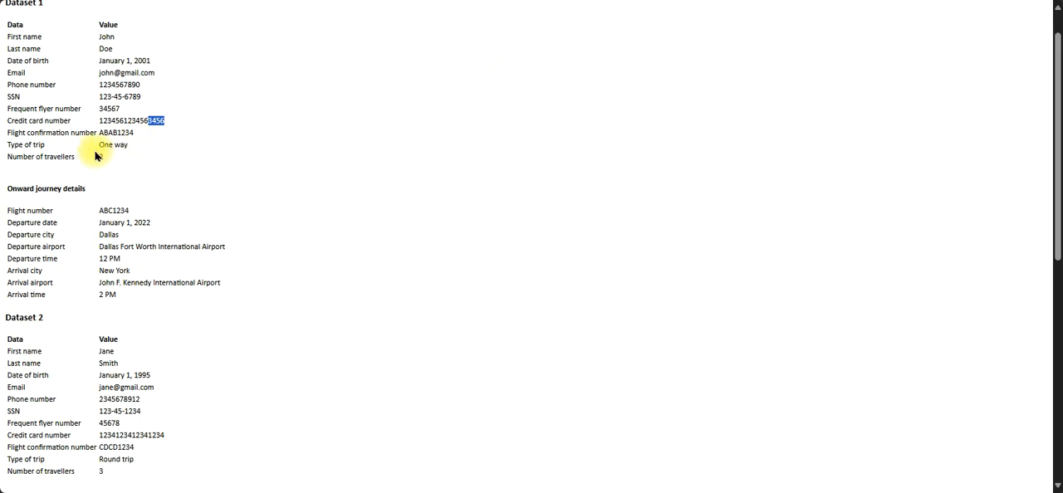
{"action": "left_click_drag", "start_coordinate": [99, 146], "coordinate": [150, 147]}
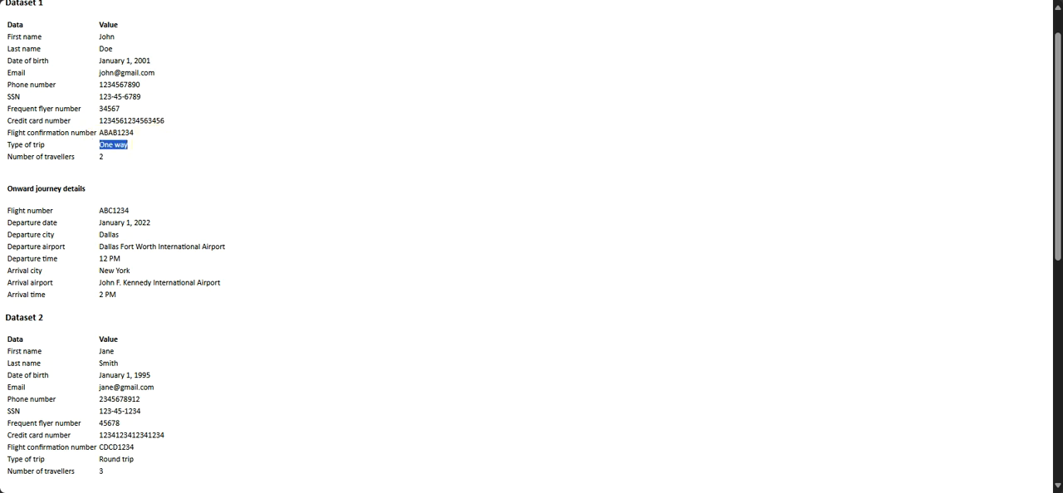
{"action": "left_click", "coordinate": [184, 1]}
{"action": "left_click", "coordinate": [782, 467]}
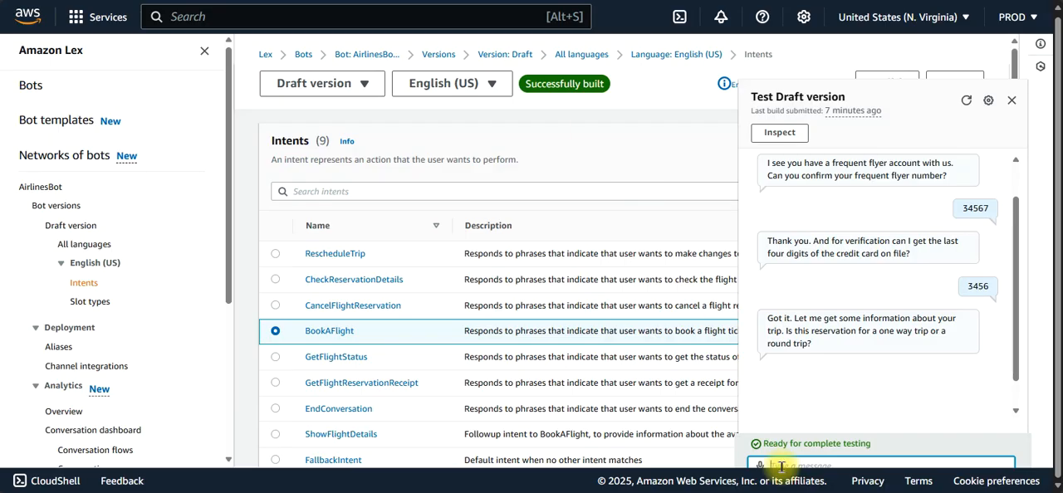
{"action": "key", "text": "ctrl+v"}
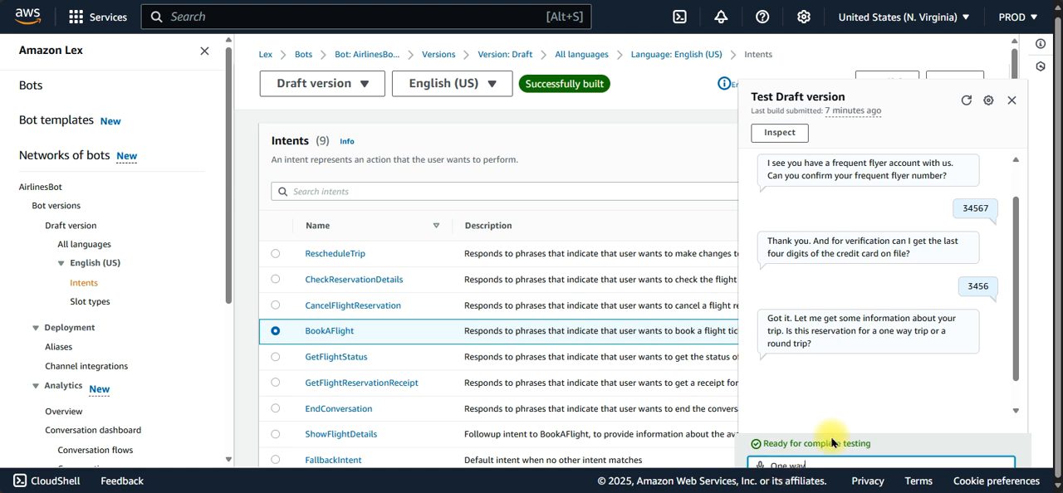
{"action": "key", "text": "Return"}
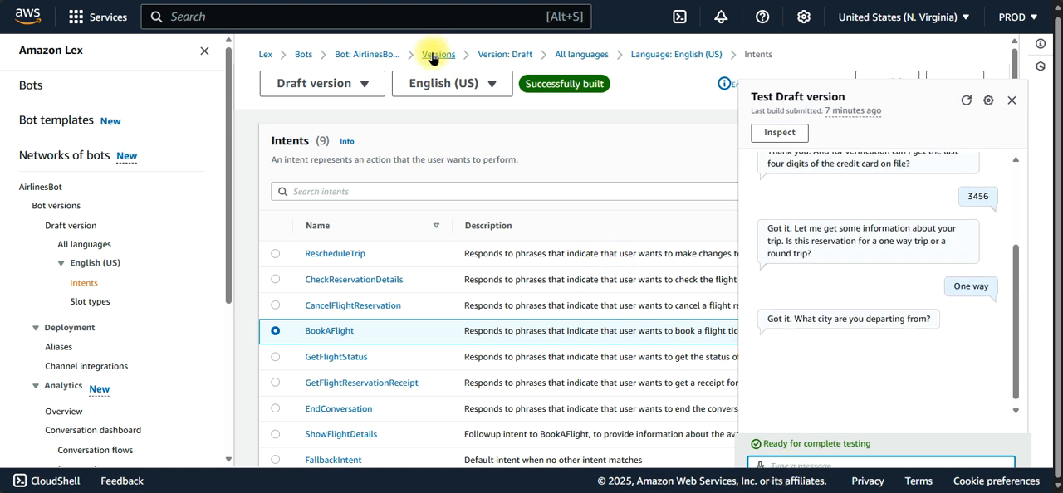
Step: Copy the departure city Dallas from the onward journey details of Dataset 1 and send it to the bot
{"action": "left_click", "coordinate": [428, 1]}
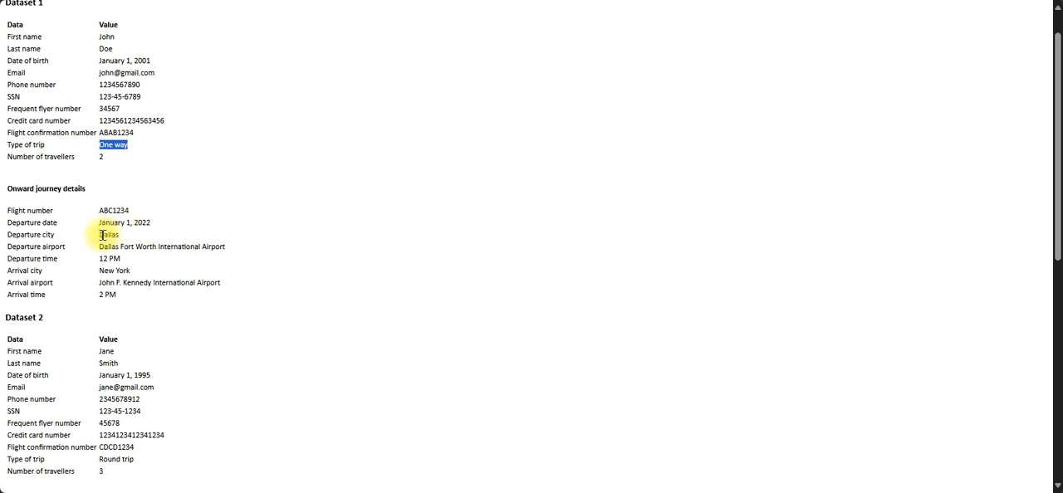
{"action": "left_click_drag", "start_coordinate": [100, 235], "coordinate": [123, 240]}
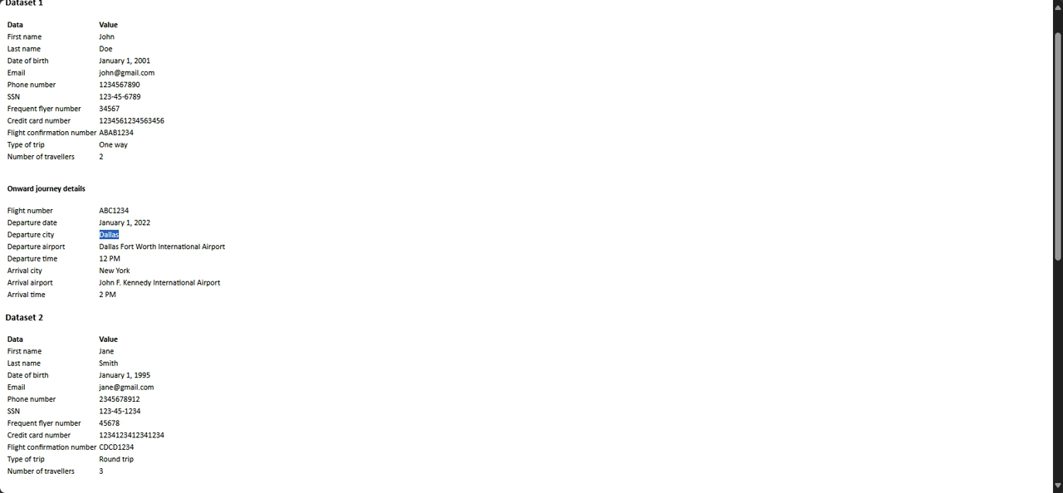
{"action": "key", "text": "alt+Tab"}
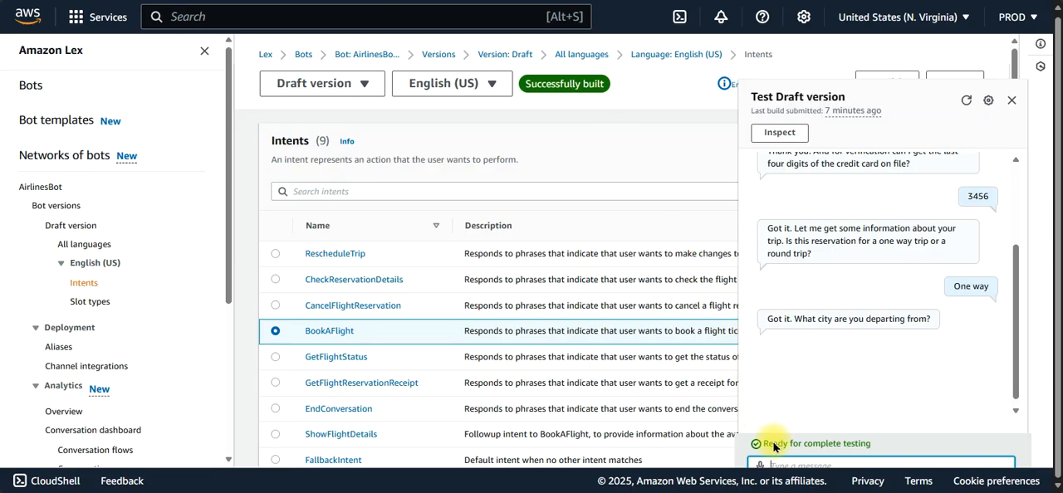
{"action": "key", "text": "ctrl+v"}
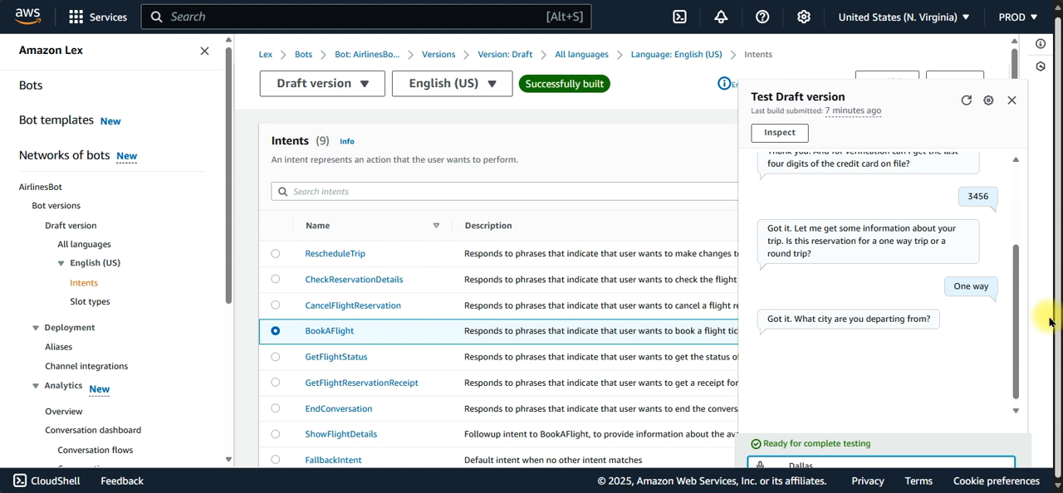
{"action": "left_click_drag", "start_coordinate": [1014, 325], "coordinate": [1017, 369]}
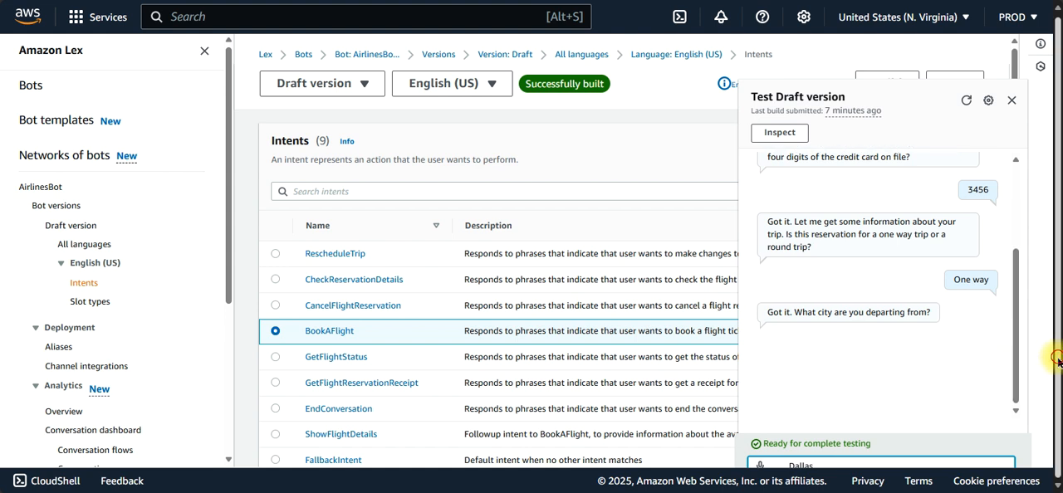
{"action": "key", "text": "Return"}
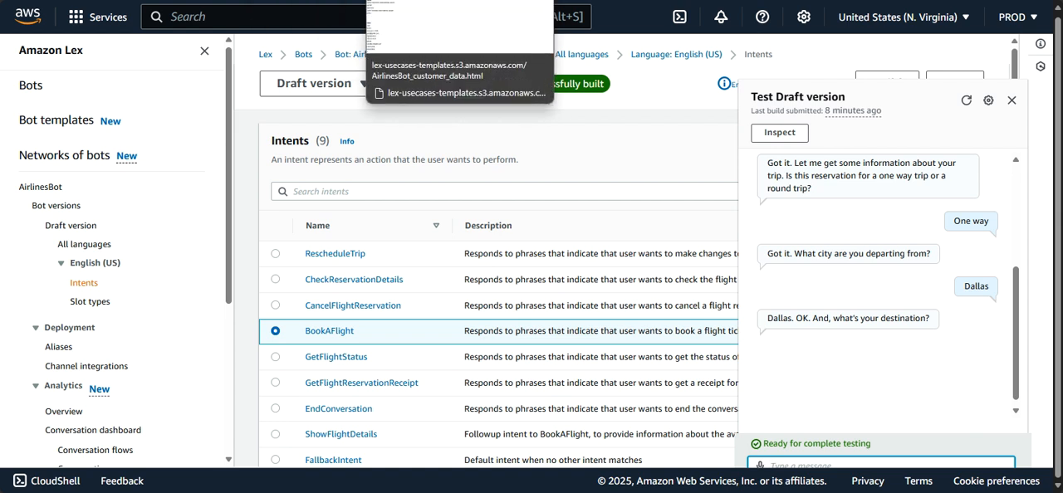
Step: Copy the arrival city New York from Dataset 1 and send it as the destination in the test chat
{"action": "left_click", "coordinate": [399, 0]}
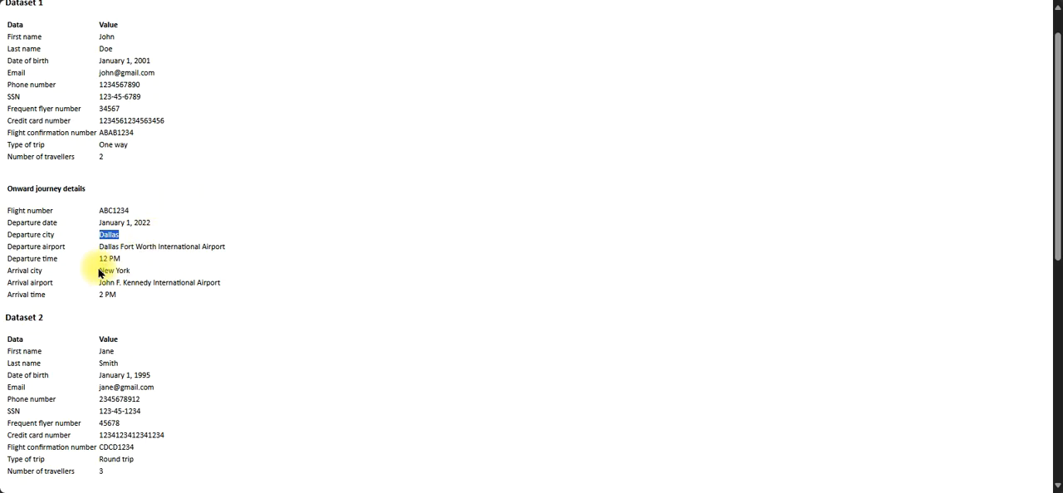
{"action": "left_click_drag", "start_coordinate": [97, 272], "coordinate": [135, 274]}
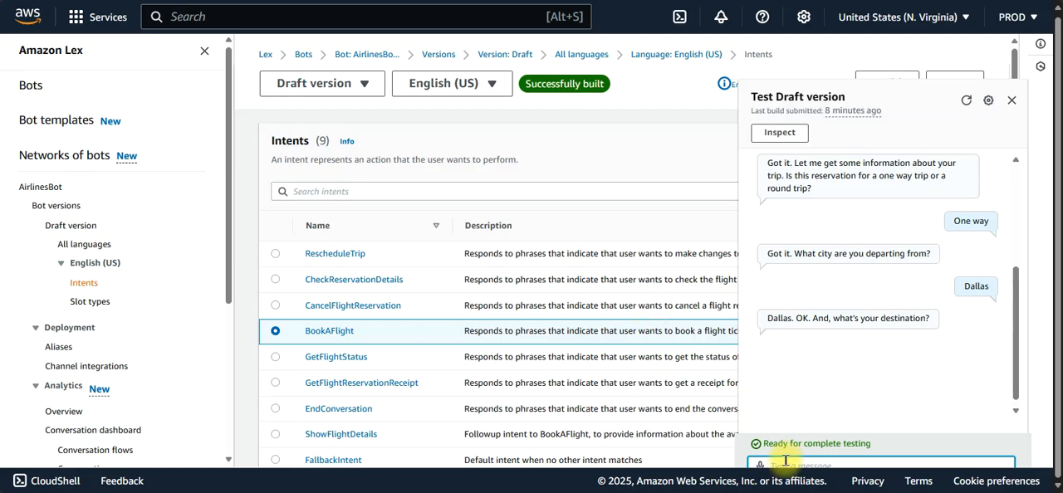
{"action": "key", "text": "ctrl+v"}
{"action": "key", "text": "Return"}
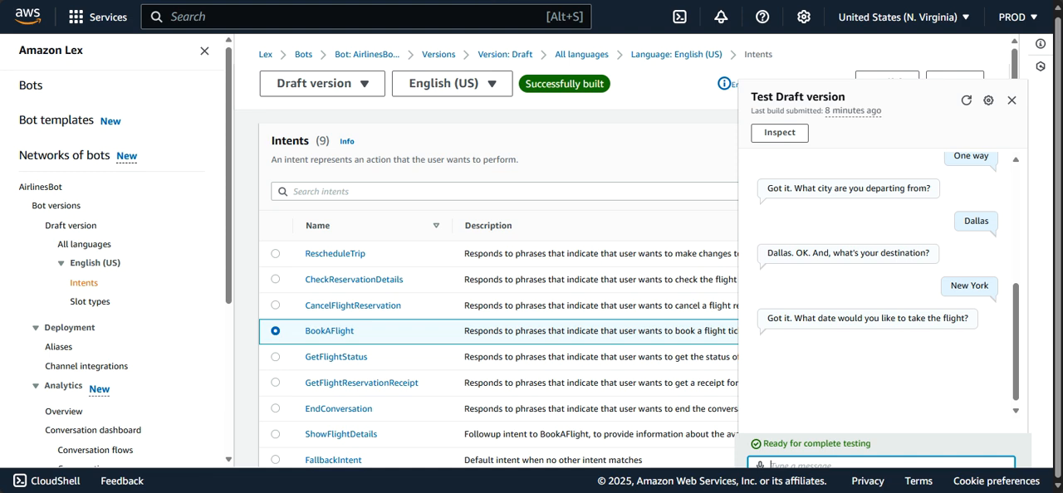
Step: Copy the departure date January 1, 2022 from Dataset 1 and send it as the answer to the bot's flight date question
{"action": "key", "text": "alt+Tab"}
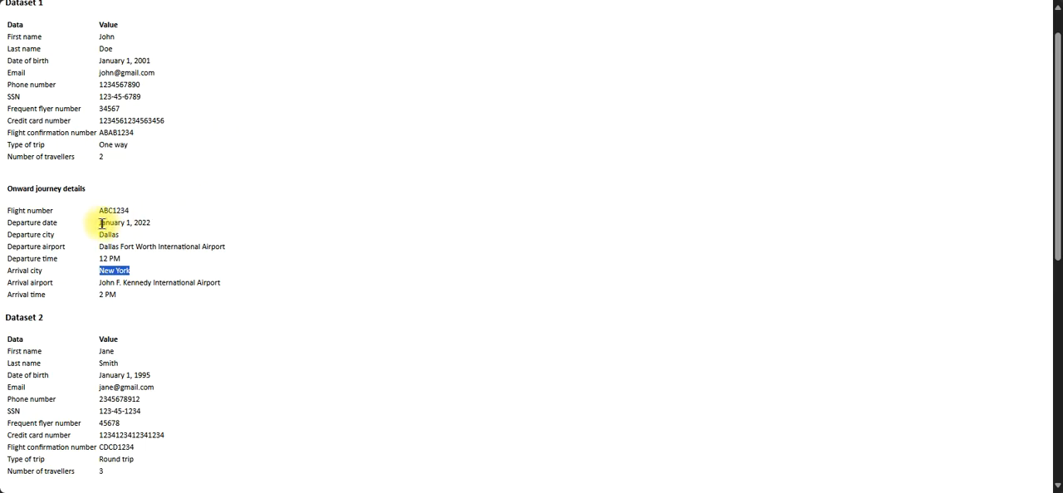
{"action": "left_click_drag", "start_coordinate": [98, 222], "coordinate": [163, 228]}
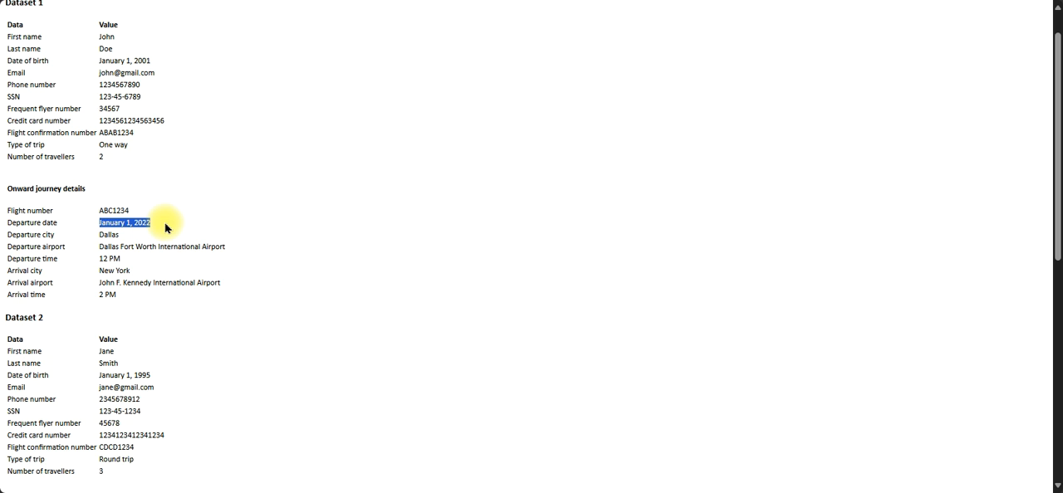
{"action": "key", "text": "ctrl+c"}
{"action": "key", "text": "alt+Tab"}
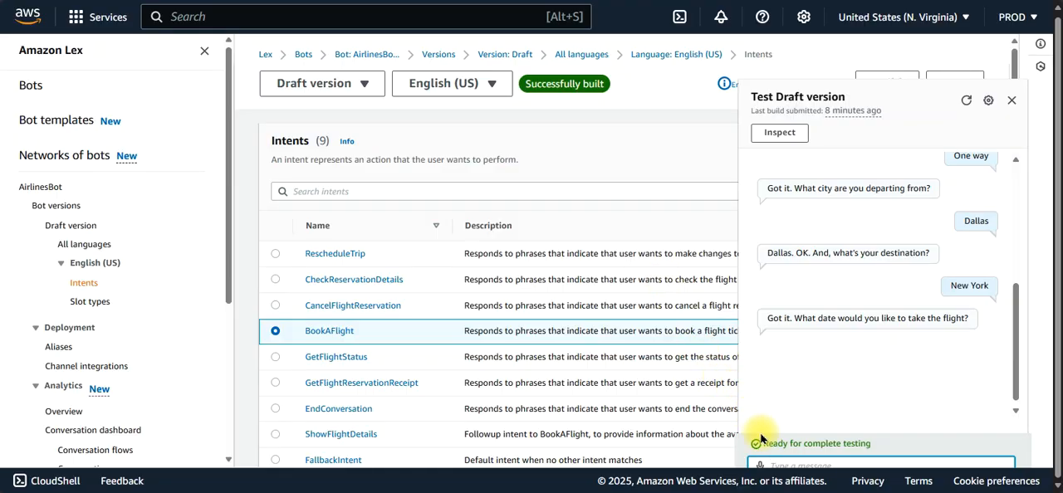
{"action": "key", "text": "ctrl+v"}
{"action": "key", "text": "Return"}
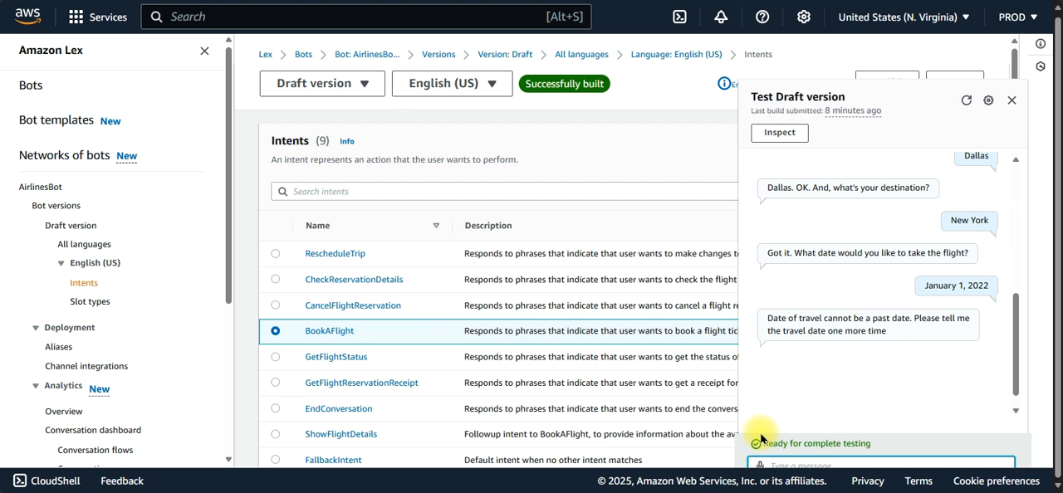
Step: Paste the copied departure date again, change its year to 2026, and send January 1, 2026 as the travel date
{"action": "key", "text": "ctrl+v"}
{"action": "key", "text": "BackSpace"}
{"action": "key", "text": "BackSpace"}
{"action": "key", "text": "BackSpace"}
{"action": "key", "text": "BackSpace"}
{"action": "key", "text": "BackSpace"}
{"action": "key", "text": "BackSpace"}
{"action": "key", "text": "BackSpace"}
{"action": "type", "text": "1, 2026"}
{"action": "key", "text": "Return"}
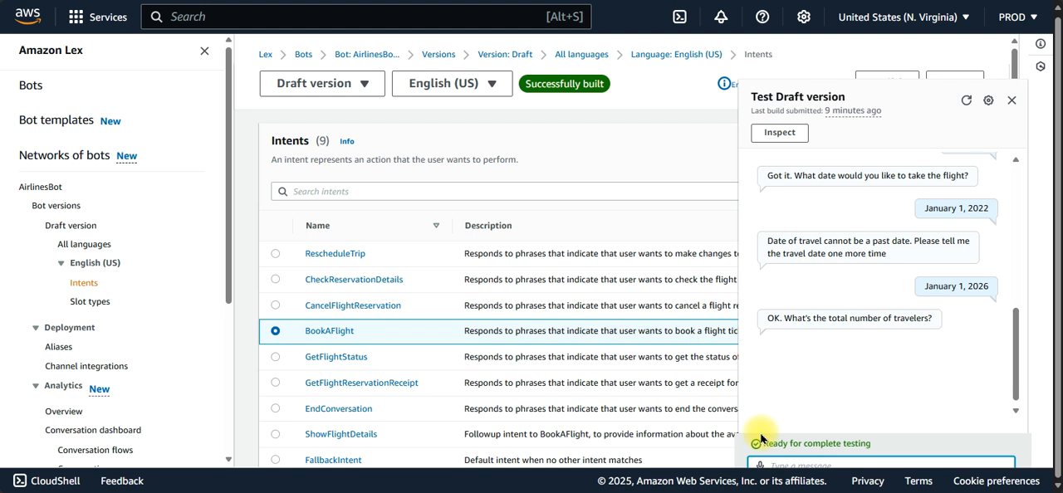
Step: Answer the bot with 2 travelers and a preferred departure time of 8am, and accept the offered flight with "yes"
{"action": "type", "text": "2"}
{"action": "key", "text": "Return"}
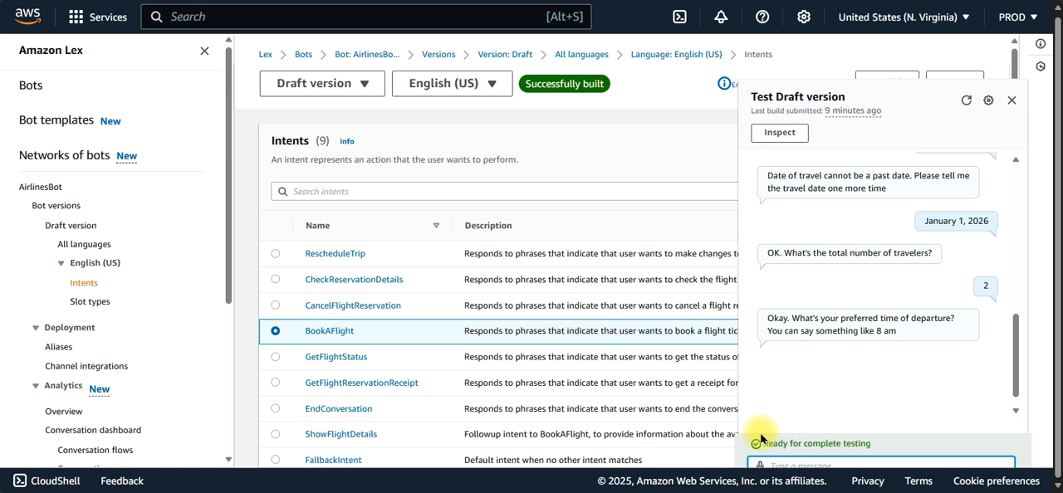
{"action": "type", "text": "8am"}
{"action": "key", "text": "Return"}
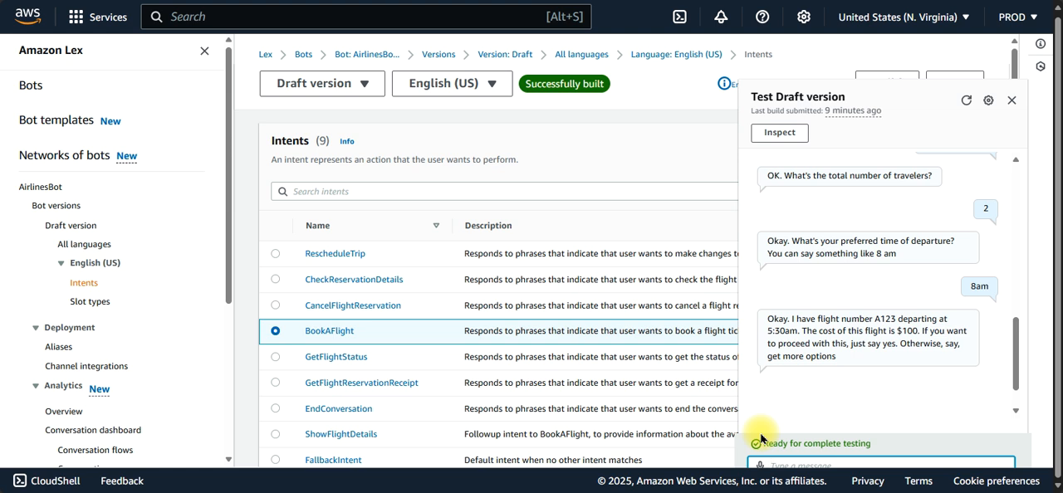
{"action": "type", "text": "yes"}
{"action": "key", "text": "Return"}
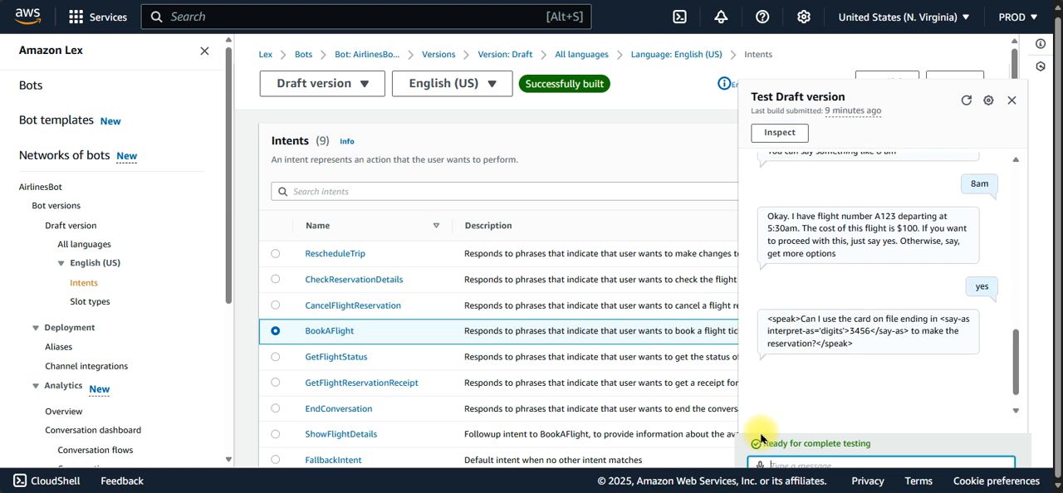
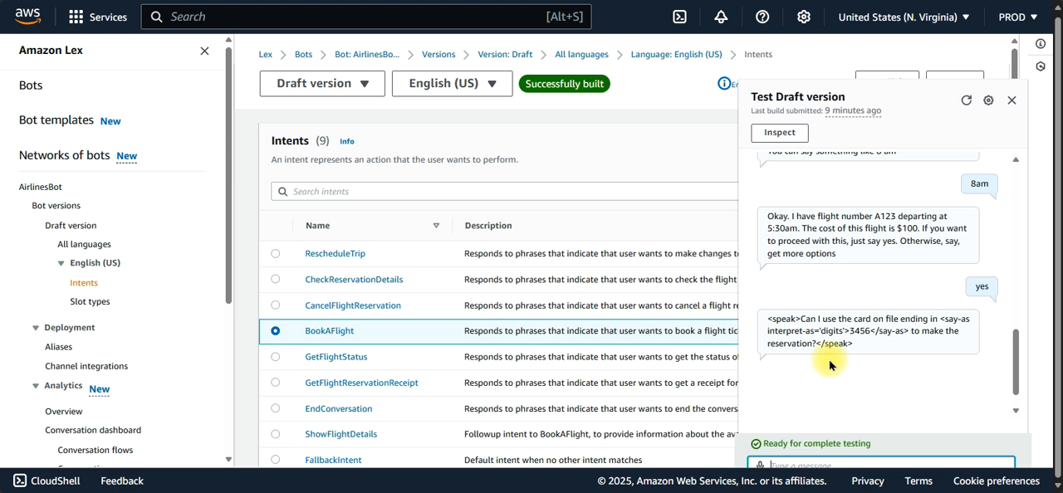
Step: Approve using the card on file with "yes" in the test chat and acknowledge the booking with "ok"
{"action": "type", "text": "yes"}
{"action": "key", "text": "Return"}
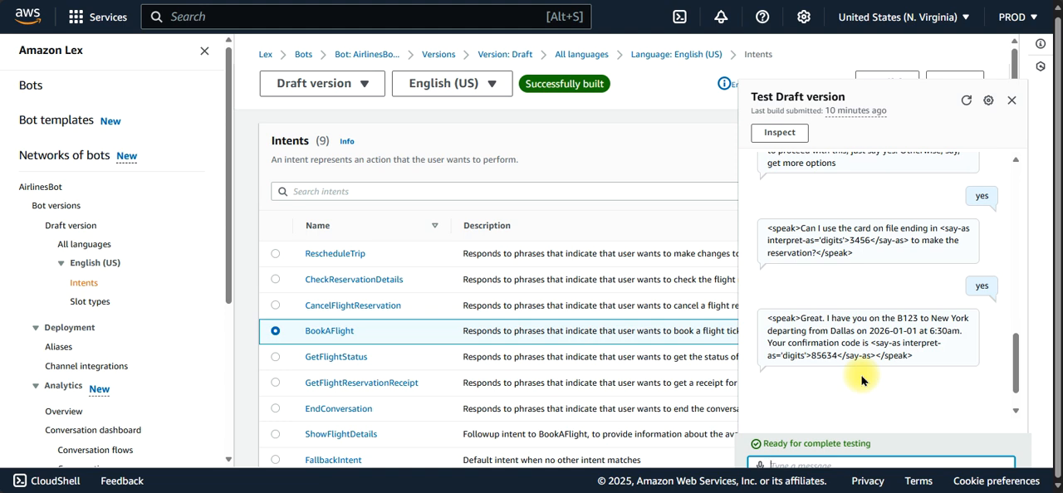
{"action": "type", "text": "ok"}
{"action": "key", "text": "Return"}
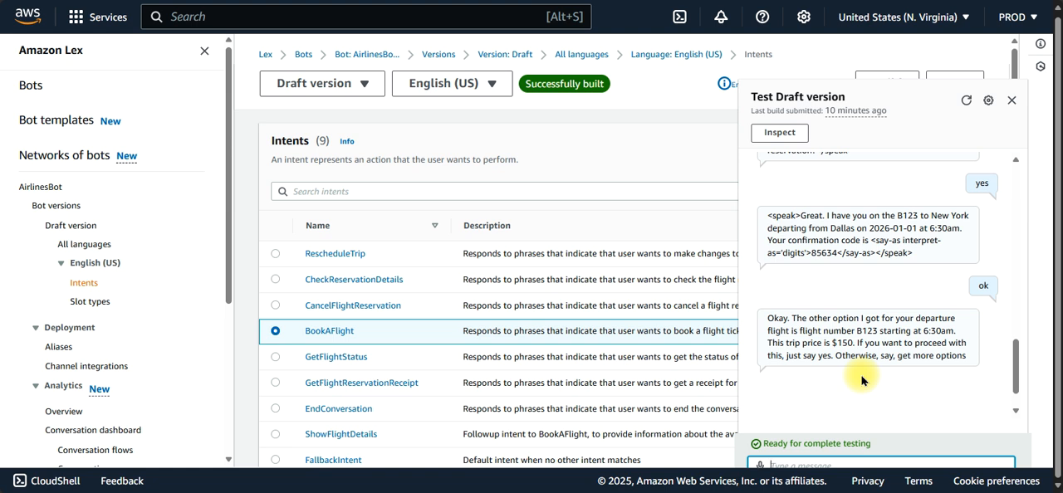
Step: Accept the alternative flight B123 with "yes" and approve payment with the card on file by answering "yes"
{"action": "type", "text": "yes"}
{"action": "key", "text": "Return"}
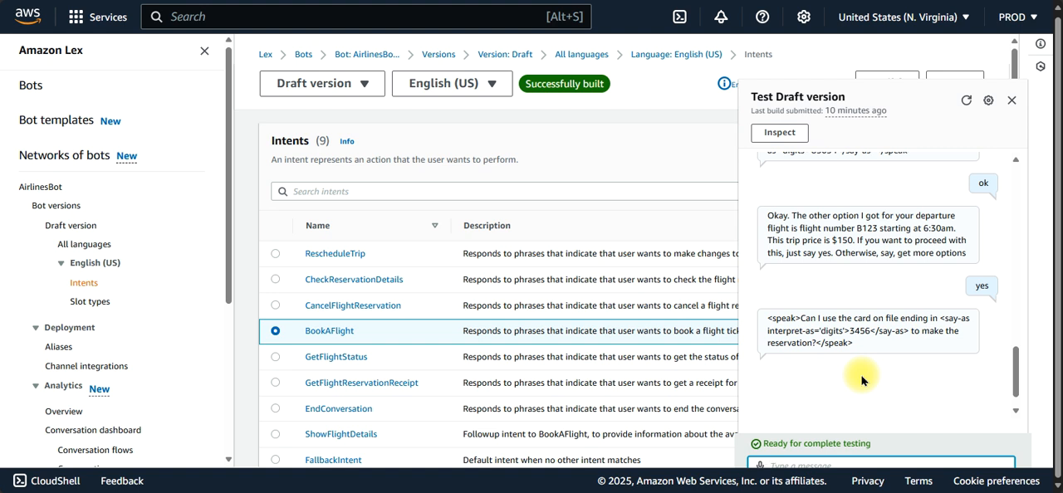
{"action": "type", "text": "yes"}
{"action": "key", "text": "Return"}
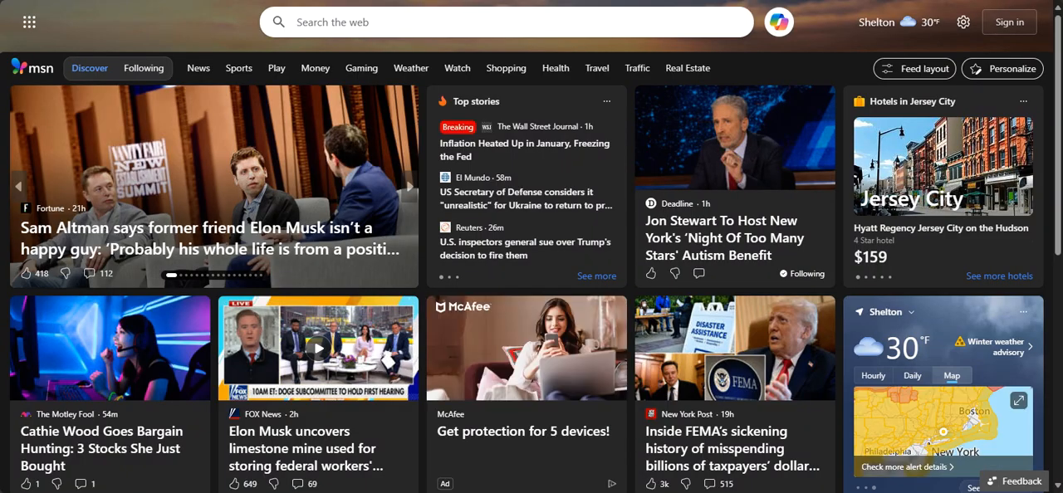
Step: Open hometask.io in the browser, and open its customer chat widget to view the bot's greeting before closing it
{"action": "type", "text": "hometask.io"}
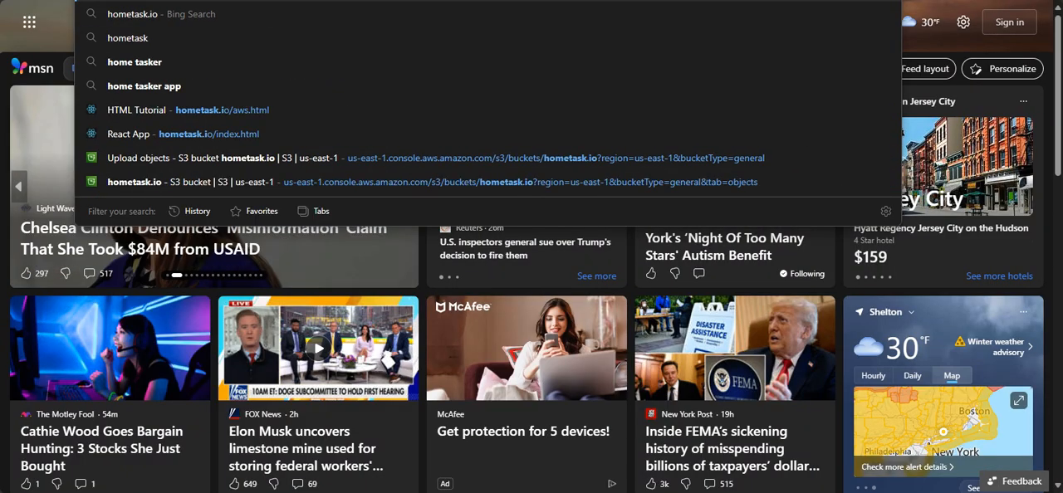
{"action": "key", "text": "Return"}
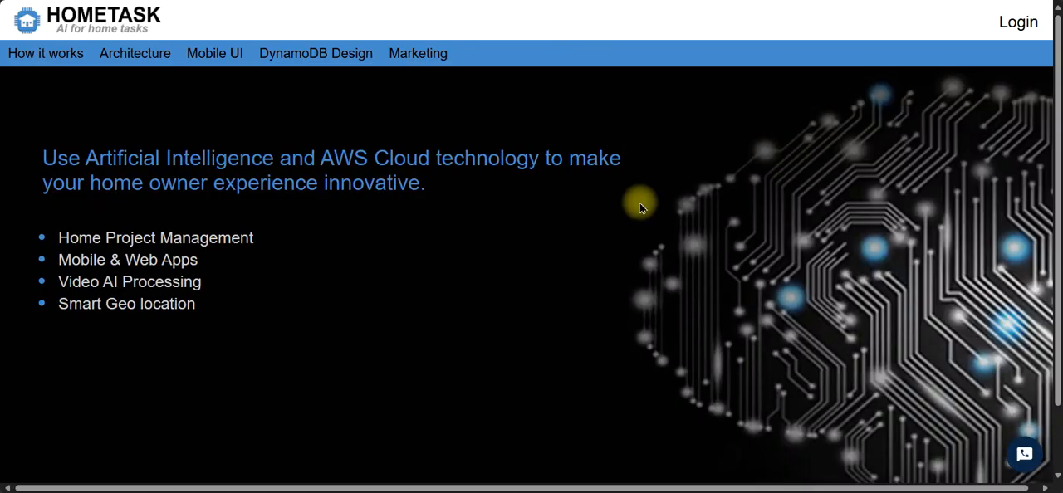
{"action": "left_click", "coordinate": [1024, 453]}
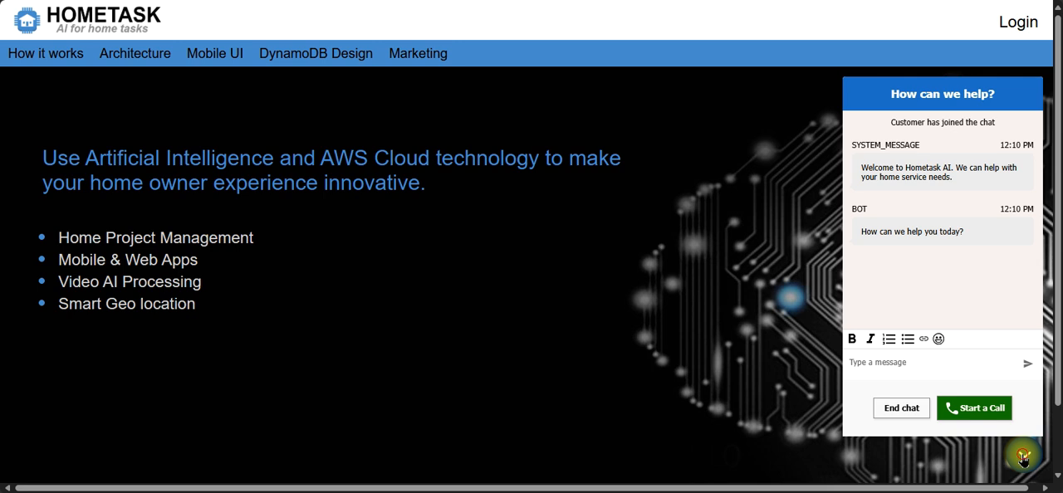
{"action": "left_click", "coordinate": [1023, 456]}
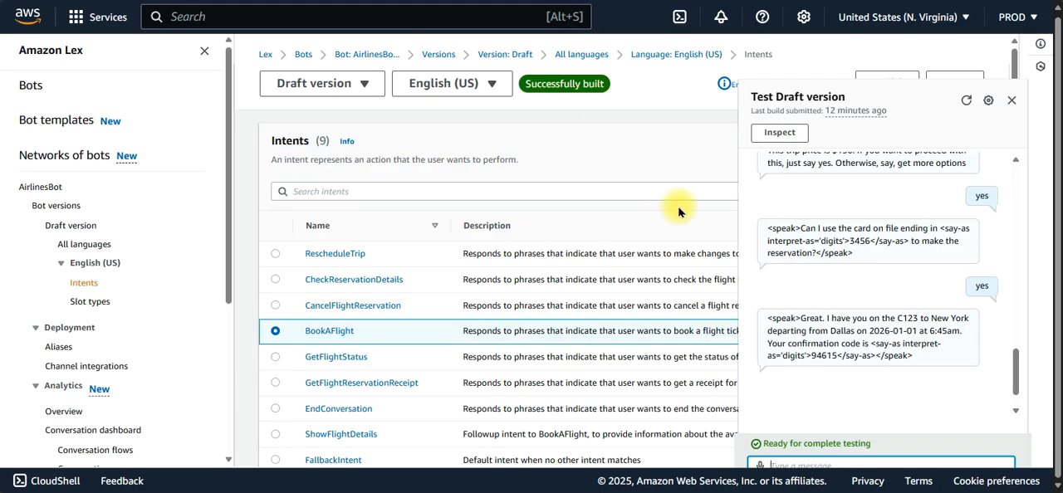
Step: Return to the AirlinesBot intents in Amazon Lex, close the test chat and open the BookAFlight intent
{"action": "left_click", "coordinate": [825, 375]}
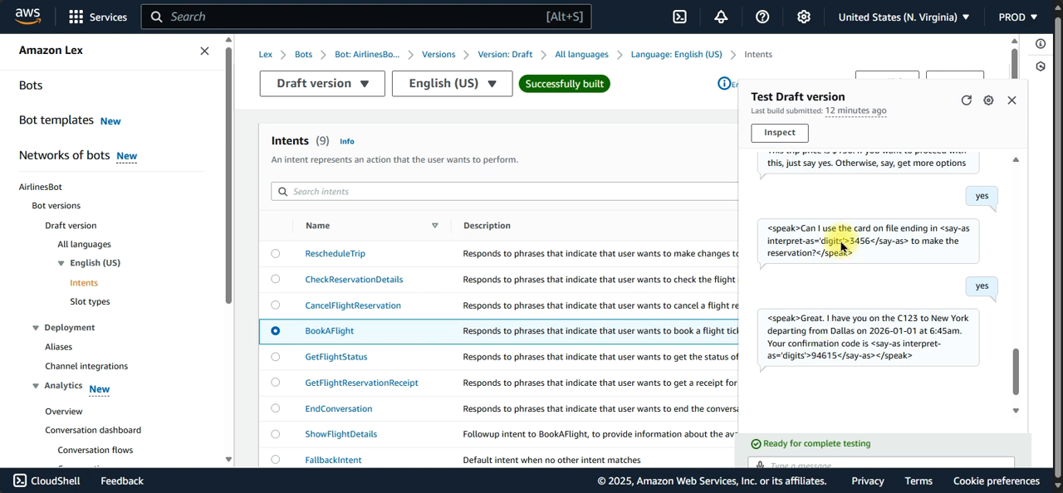
{"action": "left_click", "coordinate": [1011, 101]}
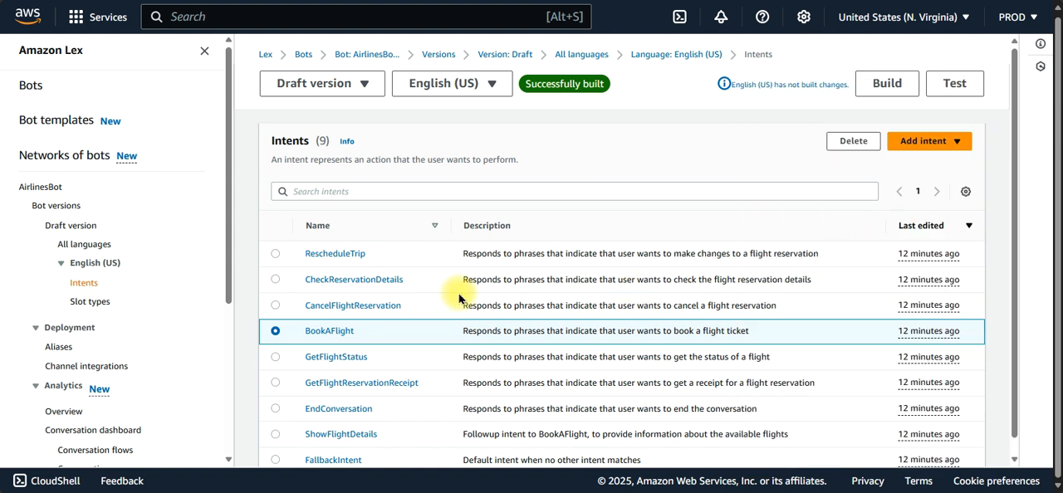
{"action": "left_click", "coordinate": [319, 334]}
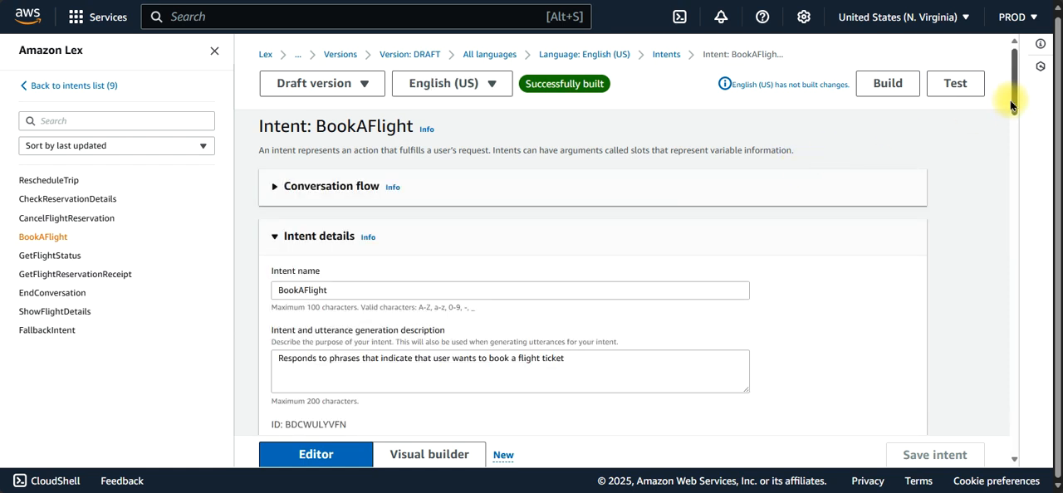
{"action": "mouse_move", "coordinate": [1011, 106]}
{"action": "left_mouse_down"}
{"action": "mouse_move", "coordinate": [1022, 203]}
{"action": "mouse_move", "coordinate": [1011, 101]}
{"action": "left_mouse_up"}
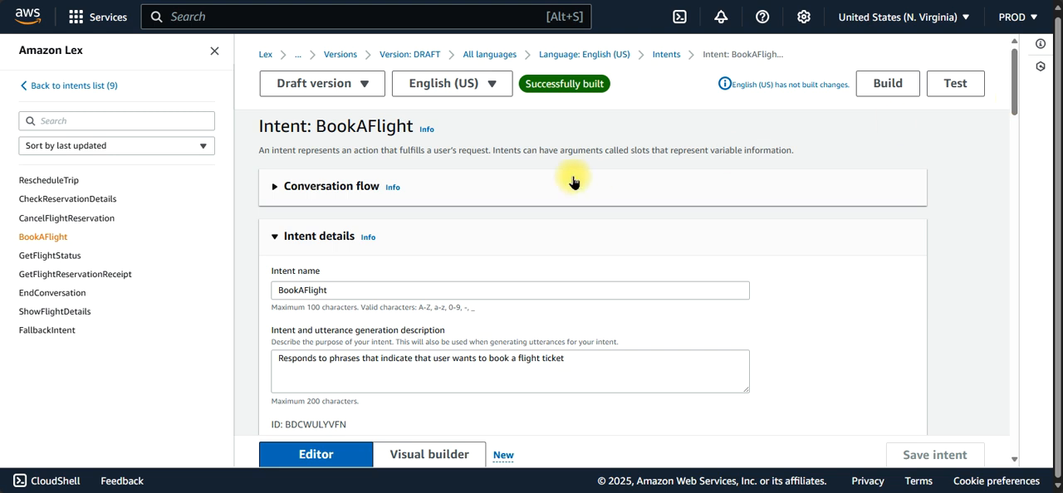
Step: Expand the BookAFlight conversation flow, preview its first panels up to the departure time prompt, and return to the beginning
{"action": "left_click", "coordinate": [275, 187]}
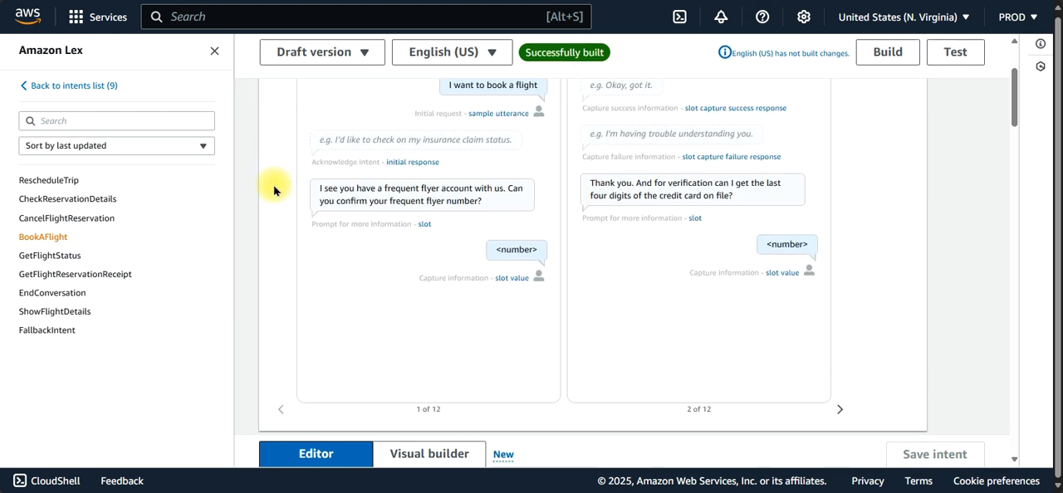
{"action": "left_click", "coordinate": [840, 412]}
{"action": "left_click", "coordinate": [840, 412]}
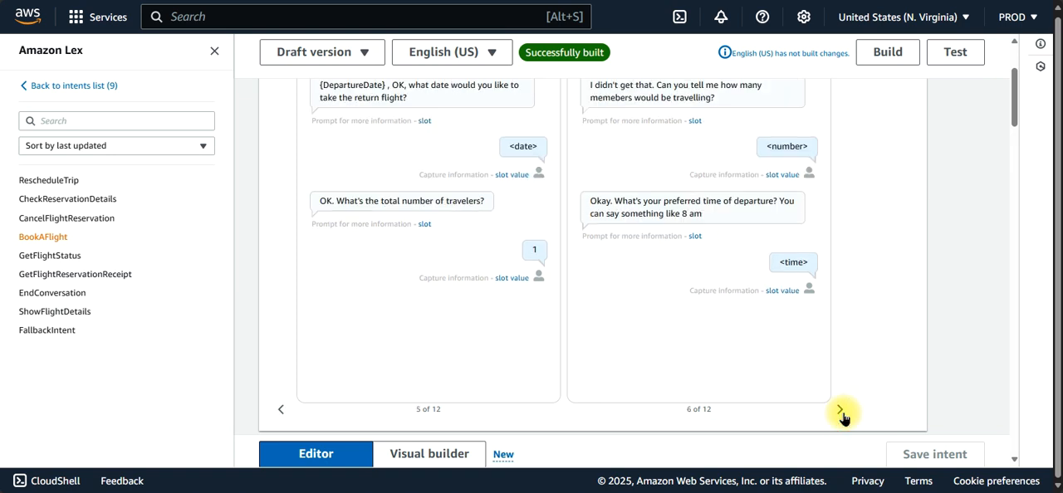
{"action": "scroll", "coordinate": [1009, 99], "scroll_direction": "up", "scroll_amount": 2}
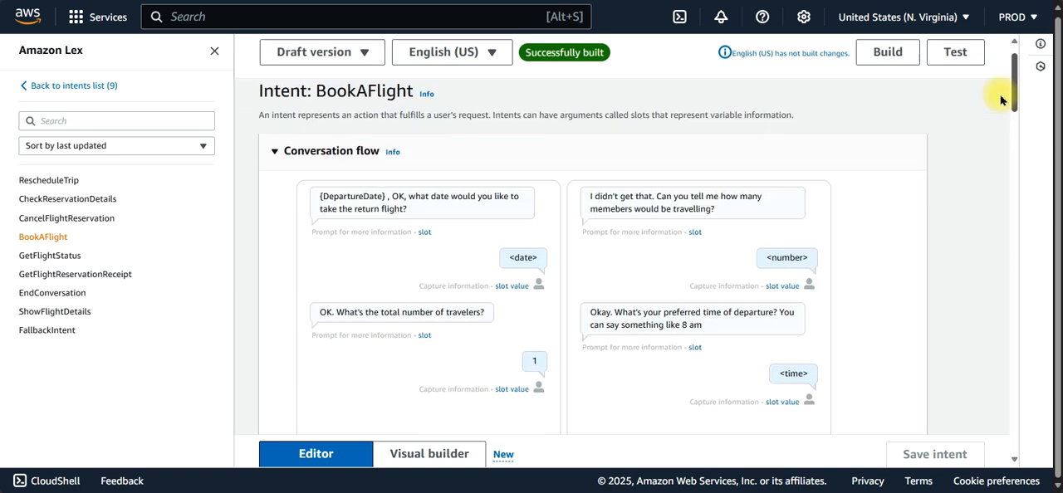
{"action": "scroll", "coordinate": [1000, 103], "scroll_direction": "down", "scroll_amount": 1}
{"action": "scroll", "coordinate": [1001, 117], "scroll_direction": "down", "scroll_amount": 3}
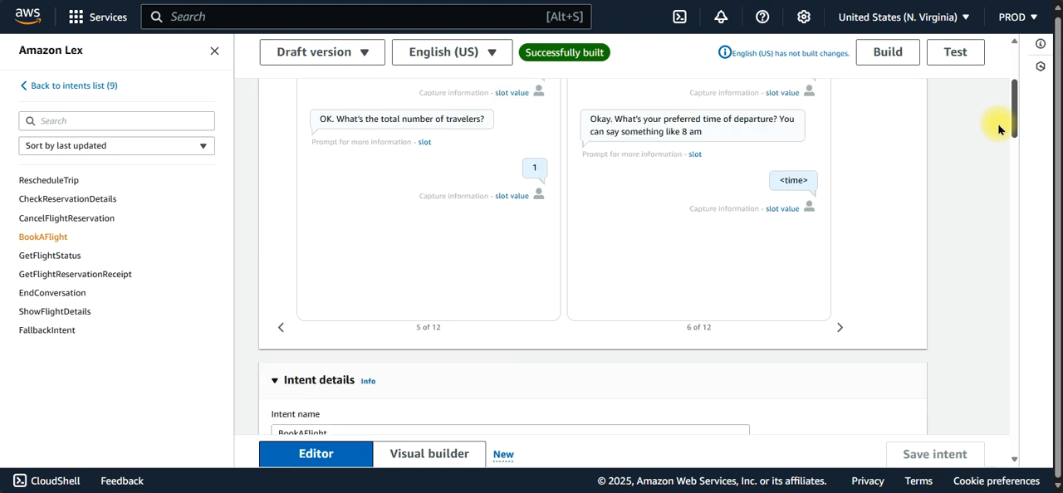
{"action": "scroll", "coordinate": [996, 106], "scroll_direction": "up", "scroll_amount": 2}
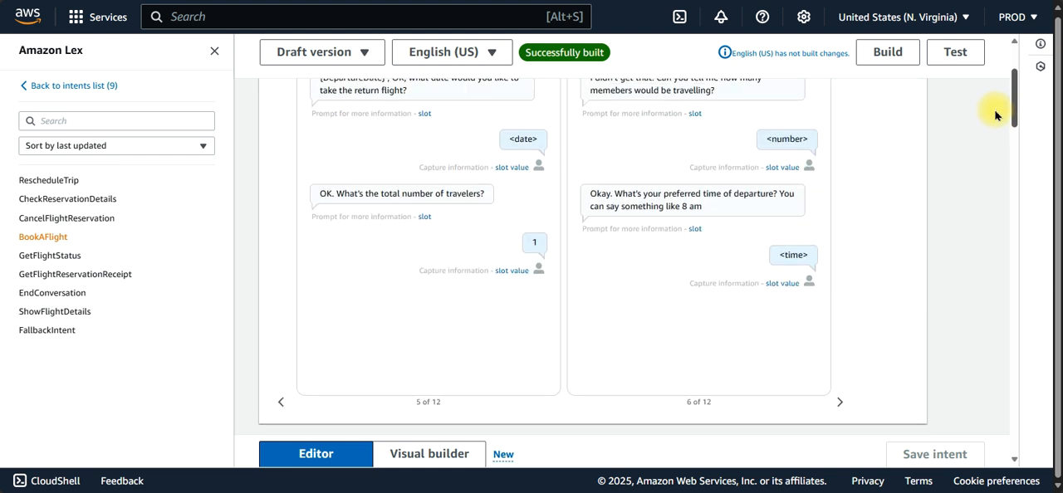
{"action": "left_click", "coordinate": [278, 407]}
{"action": "left_click", "coordinate": [278, 407]}
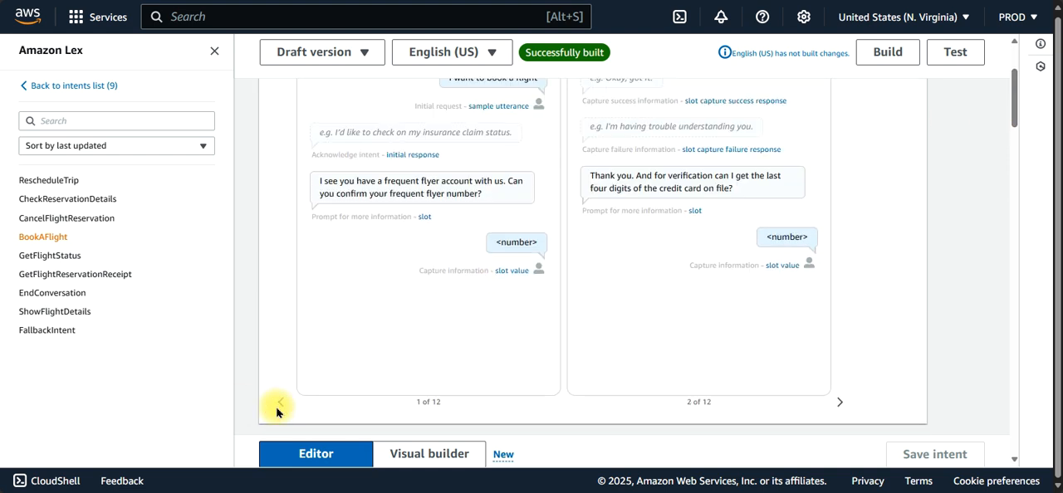
Step: Read through the whole conversation flow, from the initial booking request to the closing response, and collapse the section
{"action": "left_click_drag", "start_coordinate": [1011, 120], "coordinate": [1010, 111]}
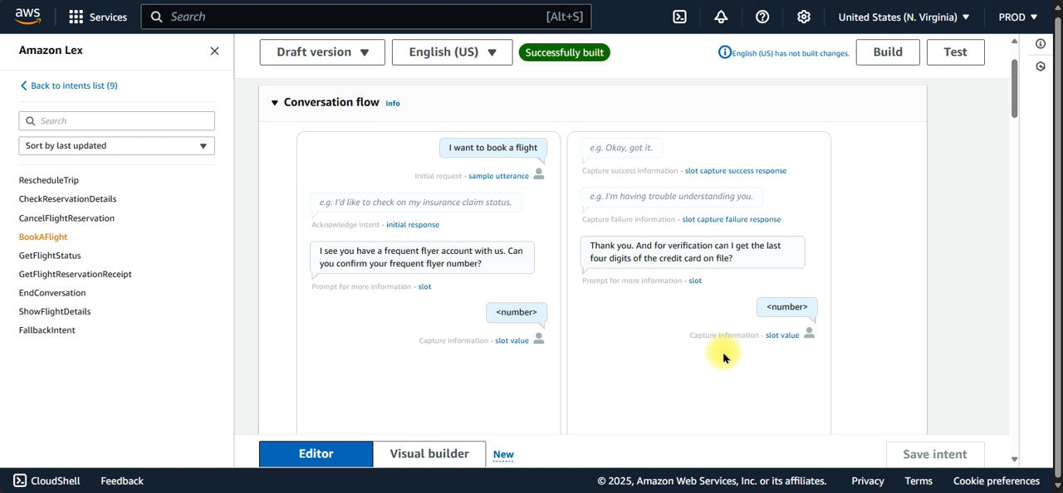
{"action": "mouse_move", "coordinate": [1013, 95]}
{"action": "left_mouse_down"}
{"action": "mouse_move", "coordinate": [1014, 143]}
{"action": "mouse_move", "coordinate": [1015, 108]}
{"action": "left_mouse_up"}
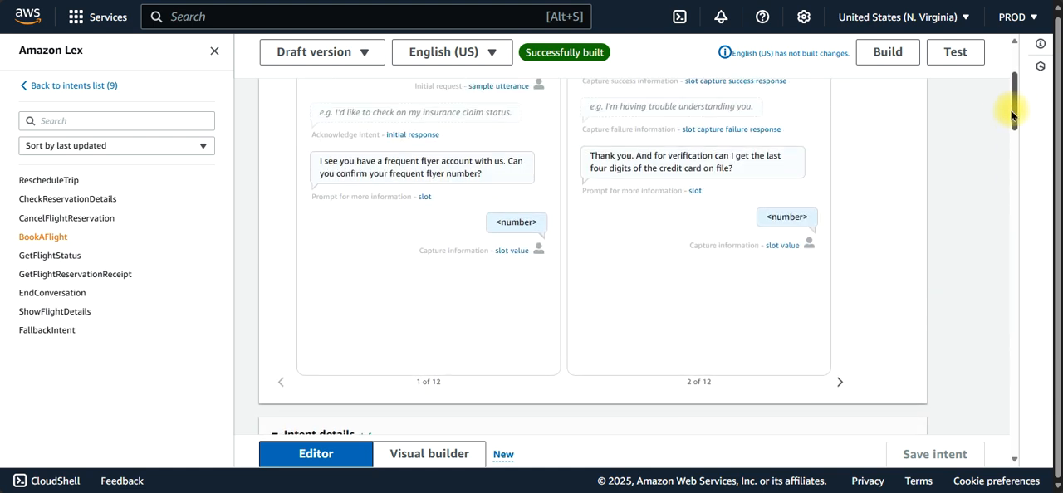
{"action": "left_click", "coordinate": [842, 386]}
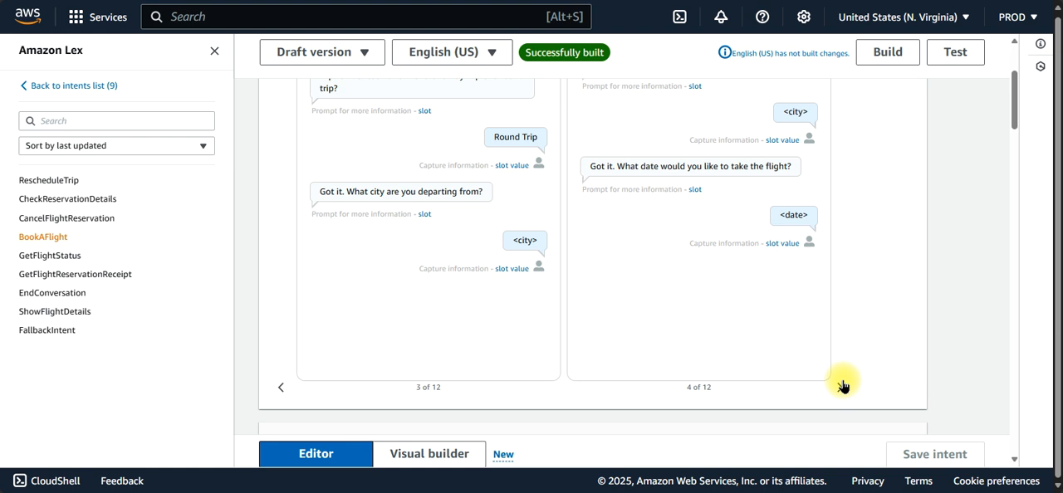
{"action": "left_click", "coordinate": [842, 386]}
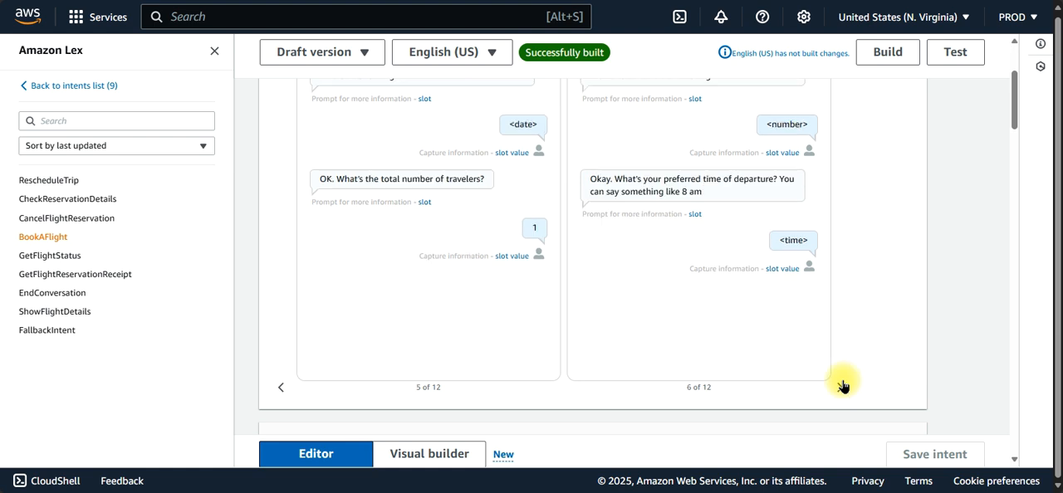
{"action": "left_click", "coordinate": [843, 386]}
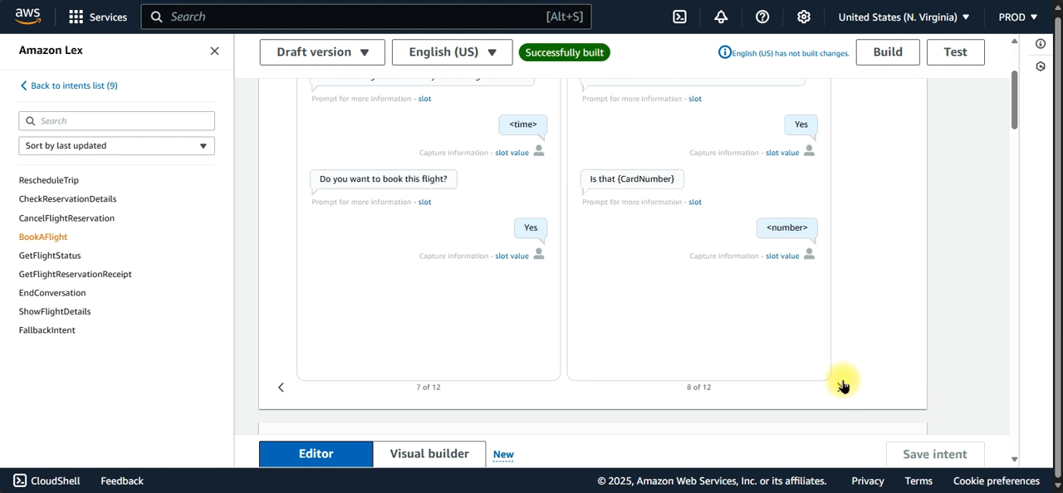
{"action": "left_click", "coordinate": [842, 386]}
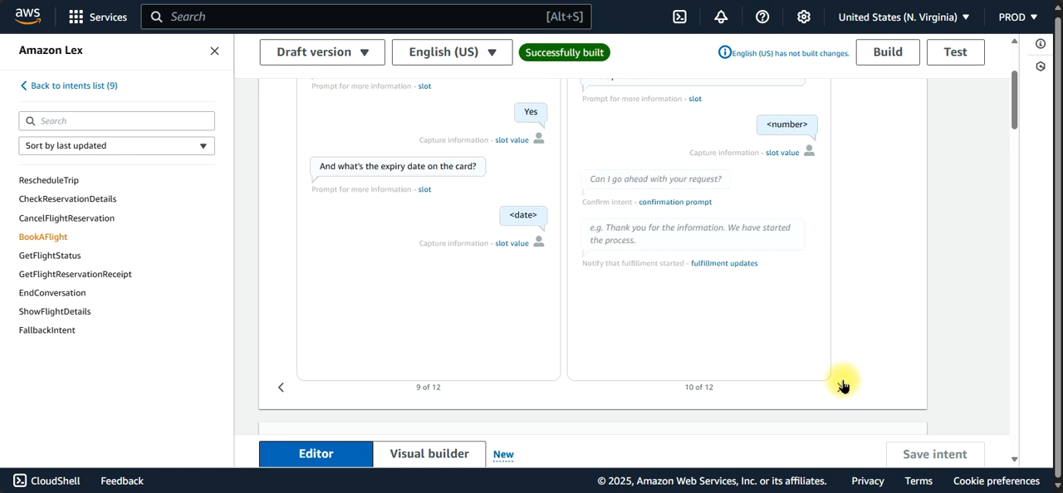
{"action": "left_click", "coordinate": [842, 386]}
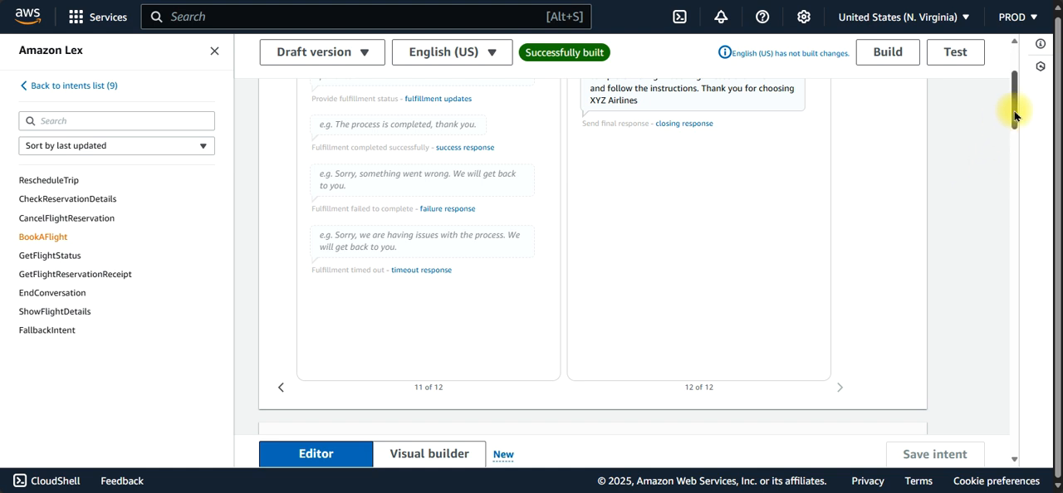
{"action": "left_click_drag", "start_coordinate": [1015, 117], "coordinate": [1016, 103]}
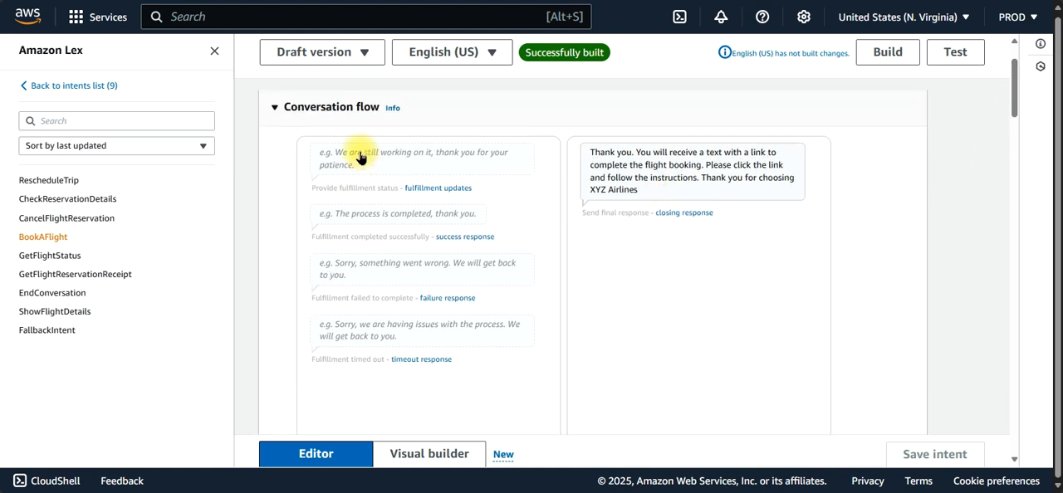
{"action": "left_click", "coordinate": [275, 108]}
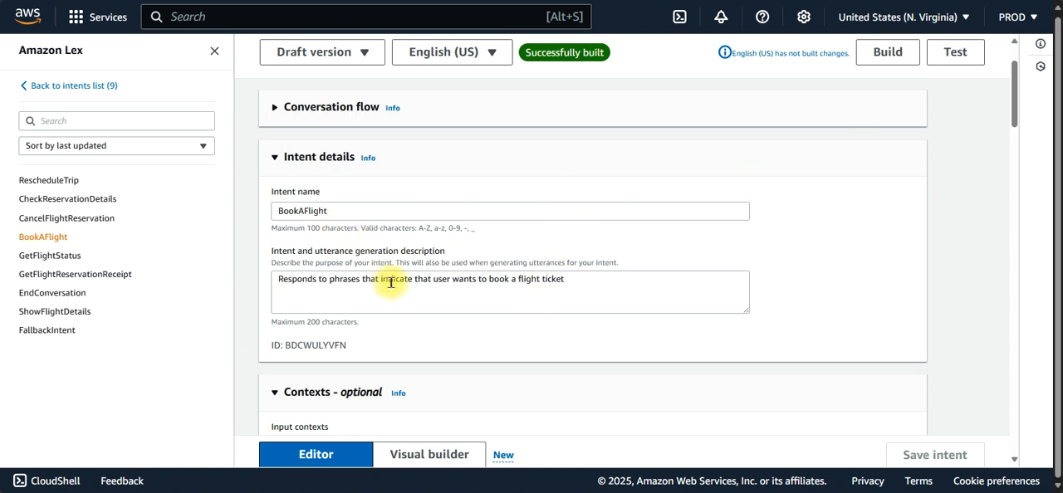
Step: Review the BookAFlight intent's details and its list of sample utterances with their slot placeholders
{"action": "left_click_drag", "start_coordinate": [1015, 100], "coordinate": [1015, 198]}
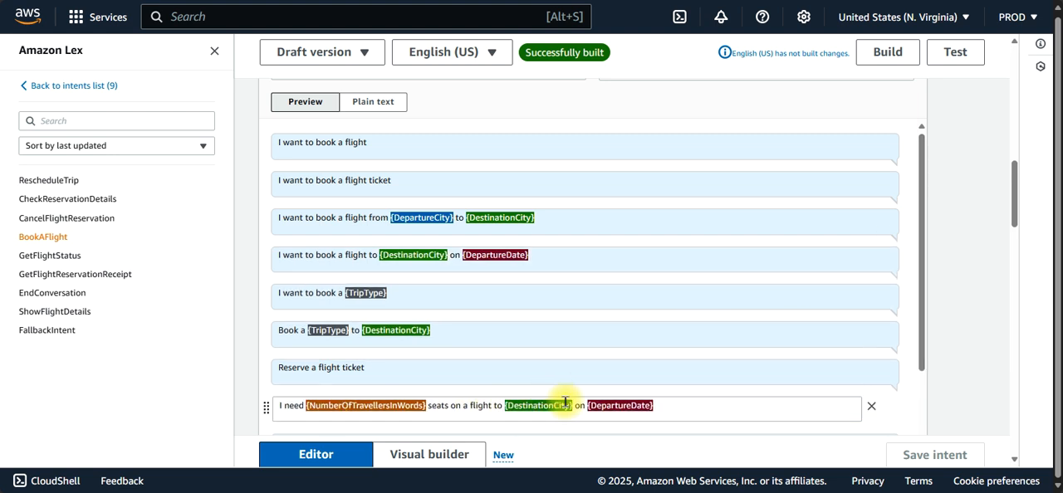
{"action": "left_click_drag", "start_coordinate": [921, 208], "coordinate": [908, 295]}
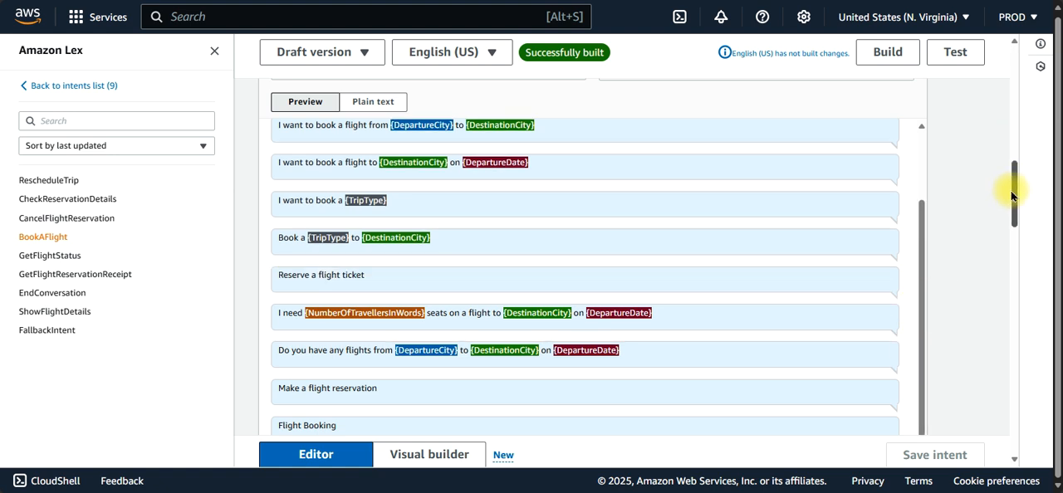
{"action": "scroll", "coordinate": [1011, 174], "scroll_direction": "up", "scroll_amount": 2}
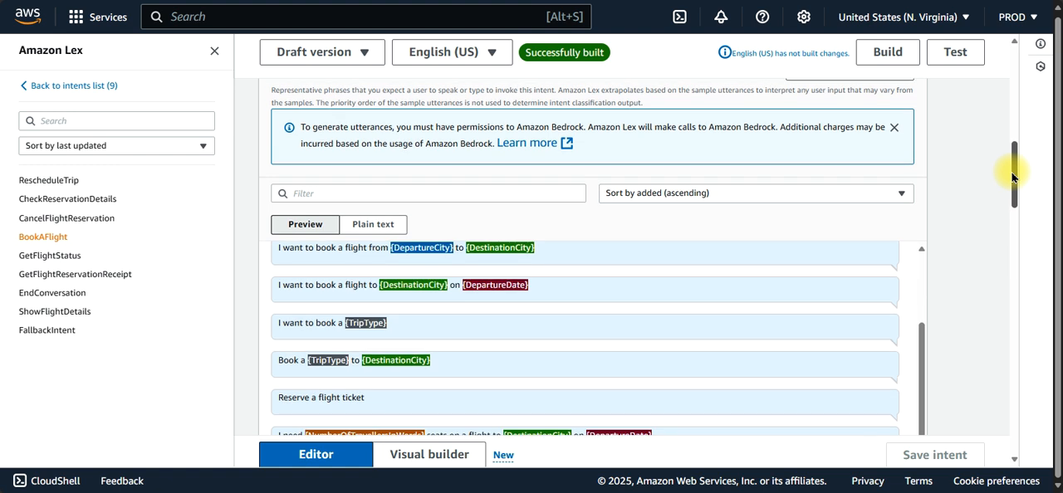
Step: Expand the initial response that acknowledges the user's request, inspect its message group, and collapse it again
{"action": "left_click_drag", "start_coordinate": [1012, 179], "coordinate": [1011, 237]}
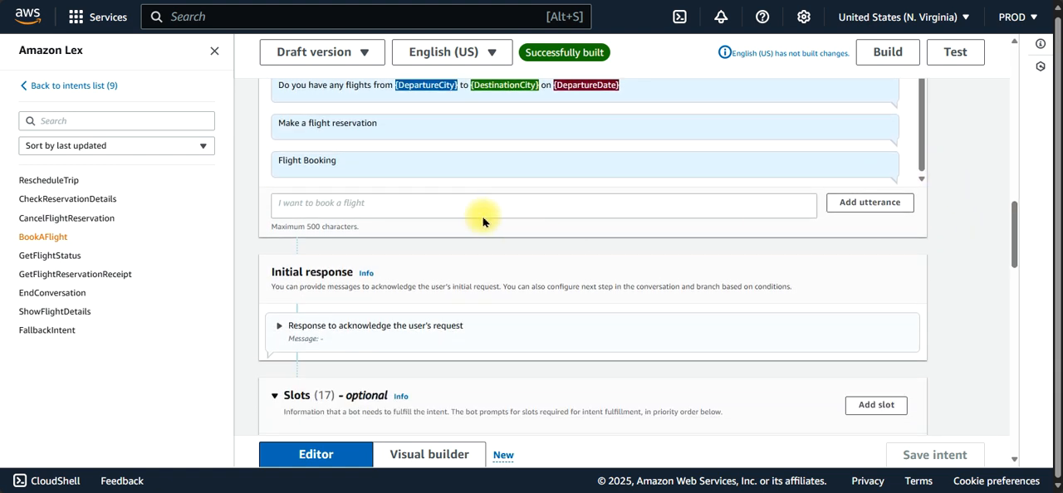
{"action": "left_click", "coordinate": [280, 325]}
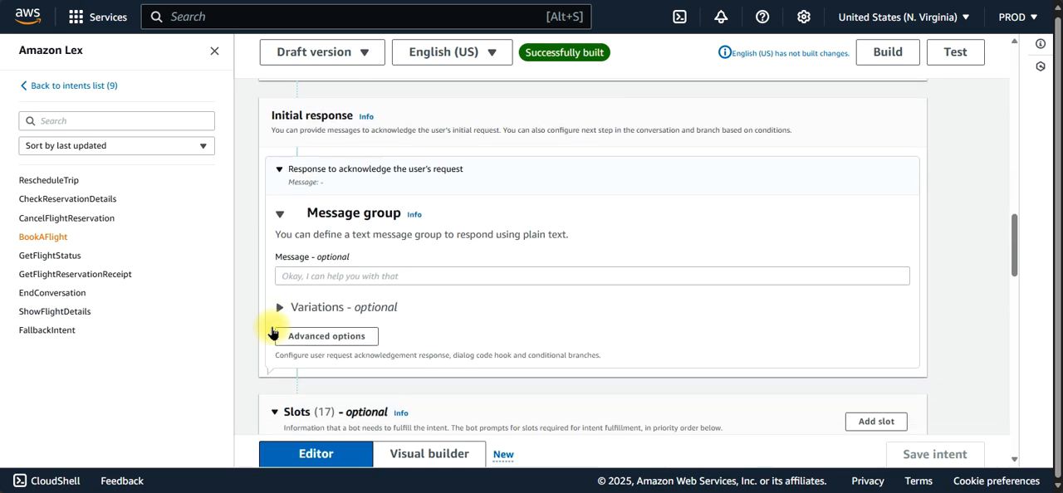
{"action": "left_click", "coordinate": [280, 202]}
{"action": "left_click", "coordinate": [280, 158]}
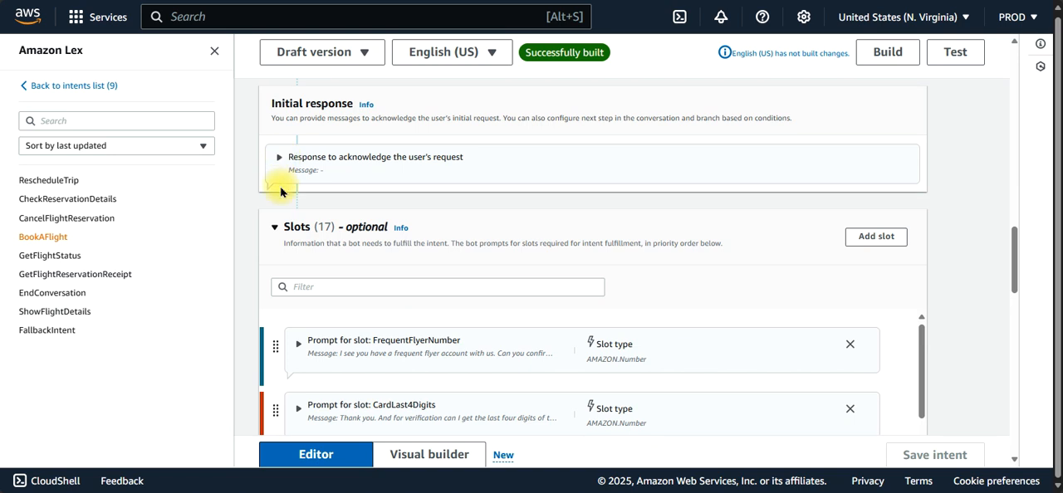
Step: Review the BookAFlight slots list and expand the DepartureCity slot to inspect its required setting, slot type and prompt
{"action": "mouse_move", "coordinate": [922, 350]}
{"action": "left_mouse_down"}
{"action": "mouse_move", "coordinate": [921, 399]}
{"action": "mouse_move", "coordinate": [921, 360]}
{"action": "left_mouse_up"}
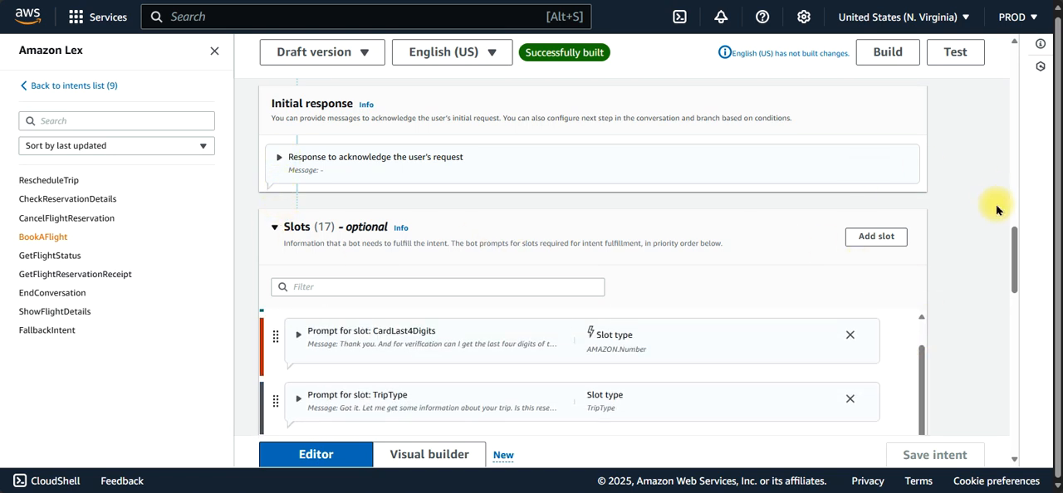
{"action": "left_click_drag", "start_coordinate": [1013, 247], "coordinate": [1015, 283]}
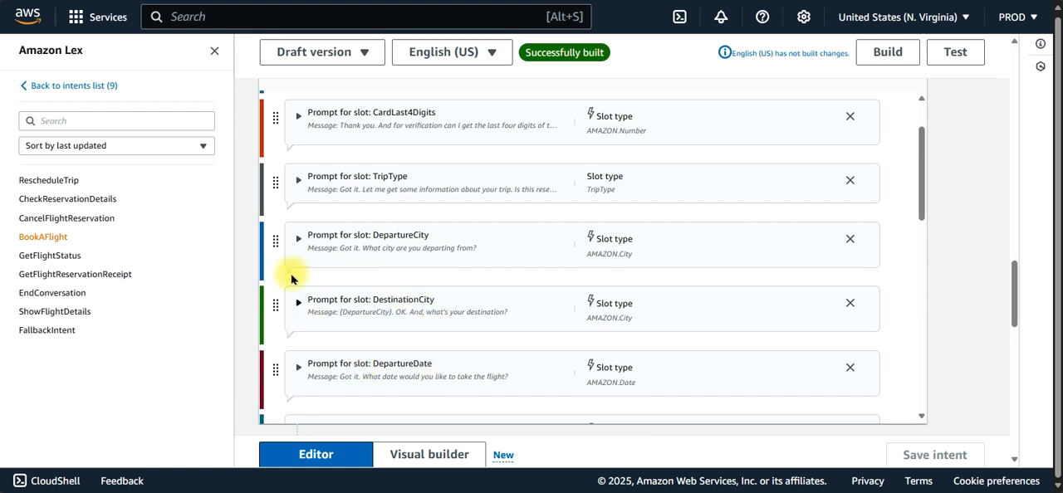
{"action": "left_click", "coordinate": [298, 240]}
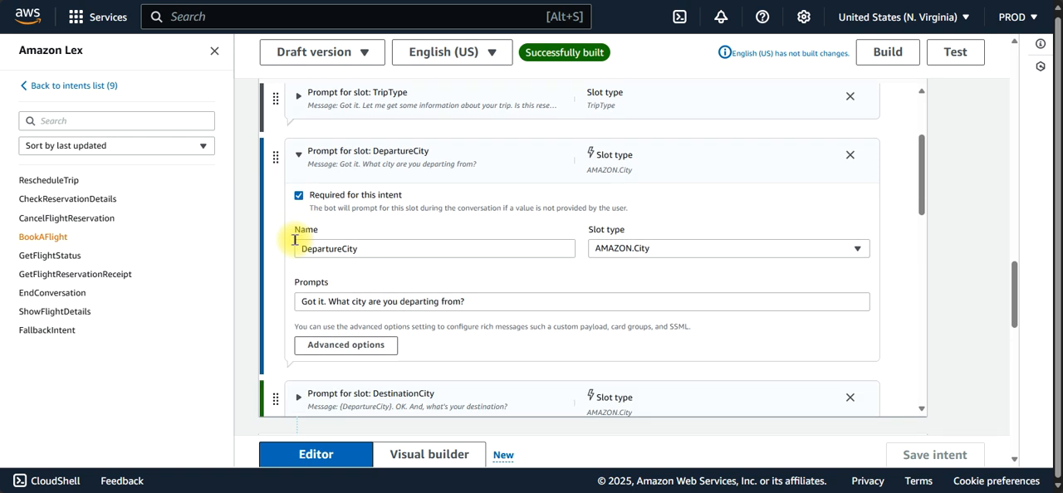
{"action": "left_click", "coordinate": [655, 249]}
{"action": "left_click", "coordinate": [455, 275]}
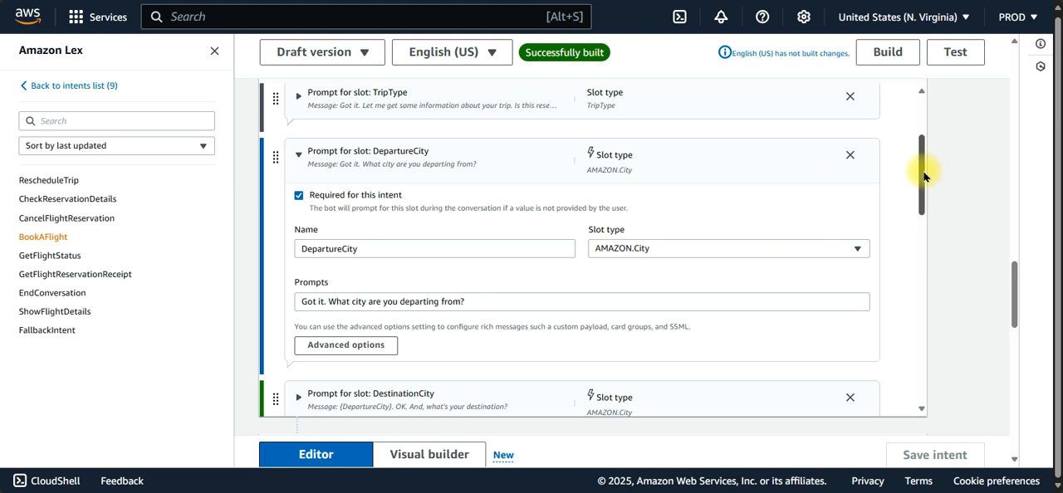
Step: Look through the remaining slots, inspect the SecurityCode slot's type and prompt text, and collapse it again
{"action": "left_click_drag", "start_coordinate": [923, 174], "coordinate": [920, 246]}
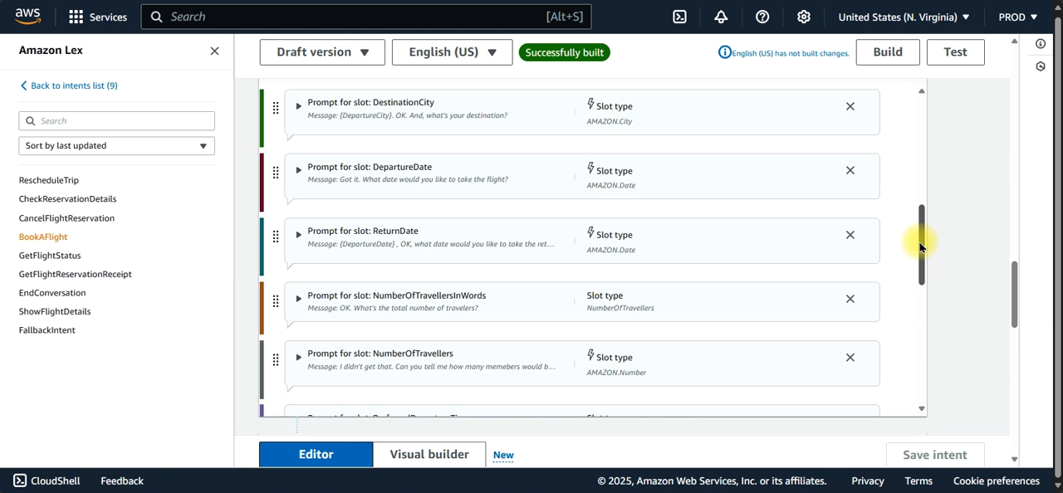
{"action": "left_click_drag", "start_coordinate": [920, 247], "coordinate": [907, 380]}
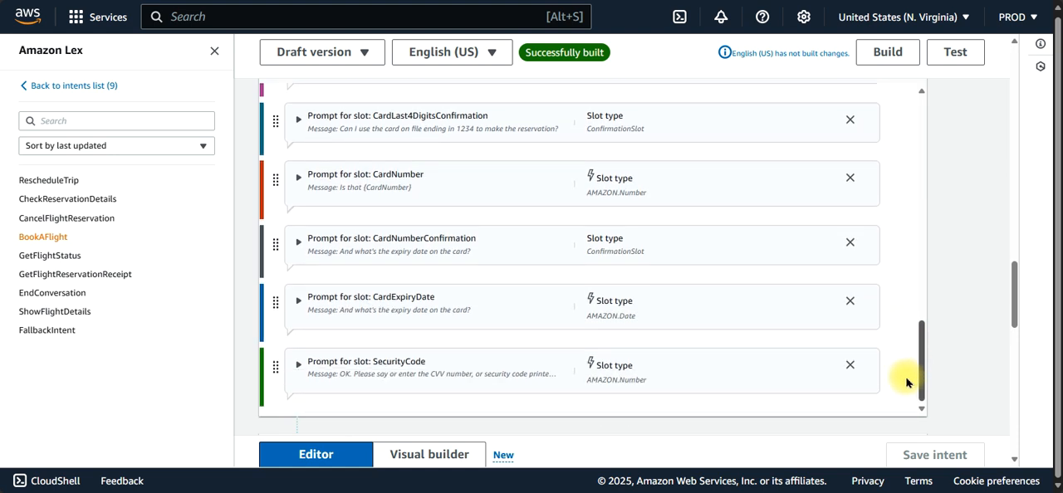
{"action": "left_click", "coordinate": [298, 365]}
{"action": "scroll", "coordinate": [649, 360], "scroll_direction": "down", "scroll_amount": 3}
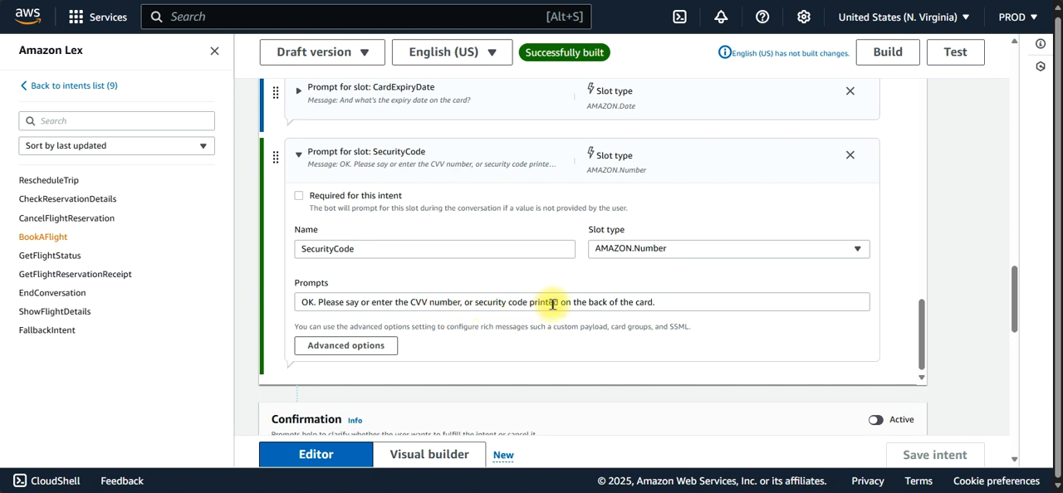
{"action": "left_click_drag", "start_coordinate": [553, 304], "coordinate": [385, 303]}
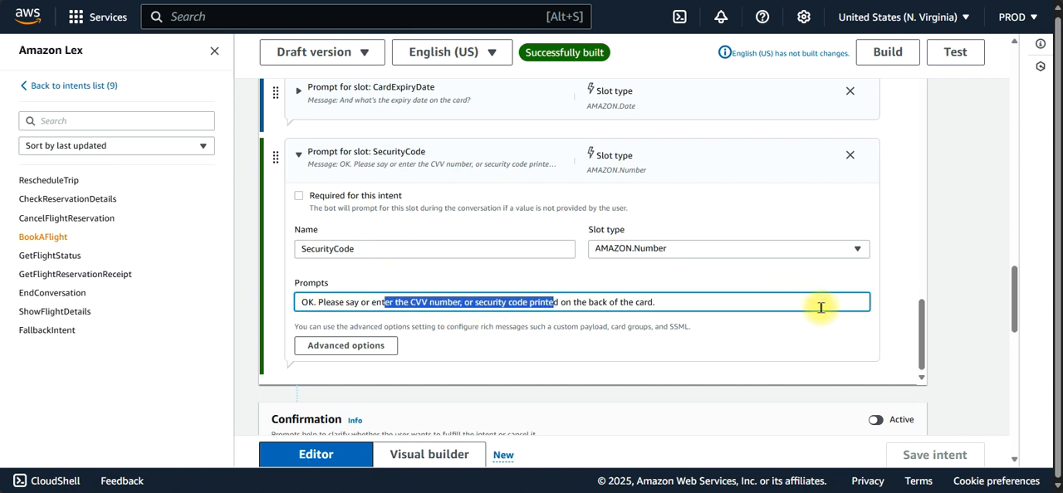
{"action": "left_click_drag", "start_coordinate": [918, 345], "coordinate": [920, 308]}
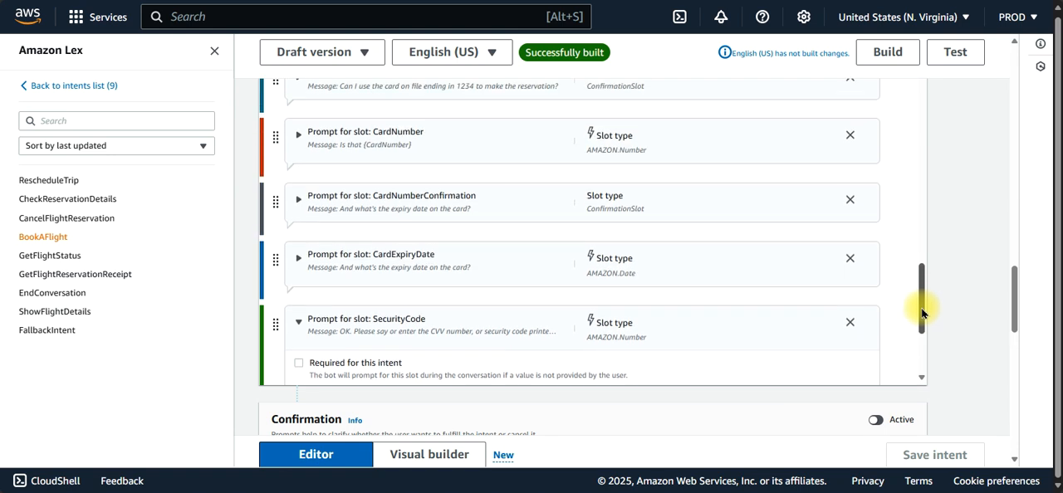
{"action": "left_click", "coordinate": [299, 321]}
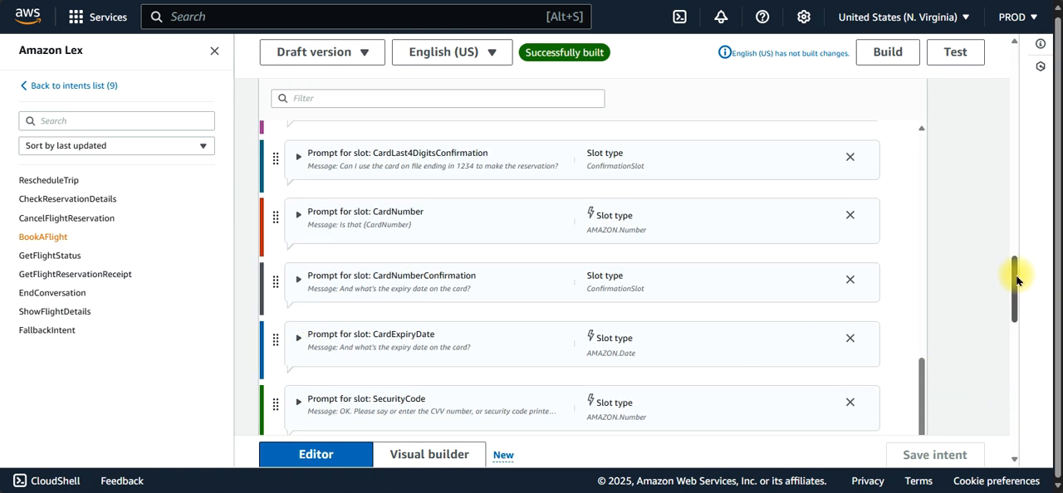
Step: Inspect the intent's fulfillment messages, closing response message group and Lambda code hook setting, and return to the beginning of the intent
{"action": "left_click_drag", "start_coordinate": [1014, 283], "coordinate": [1009, 366]}
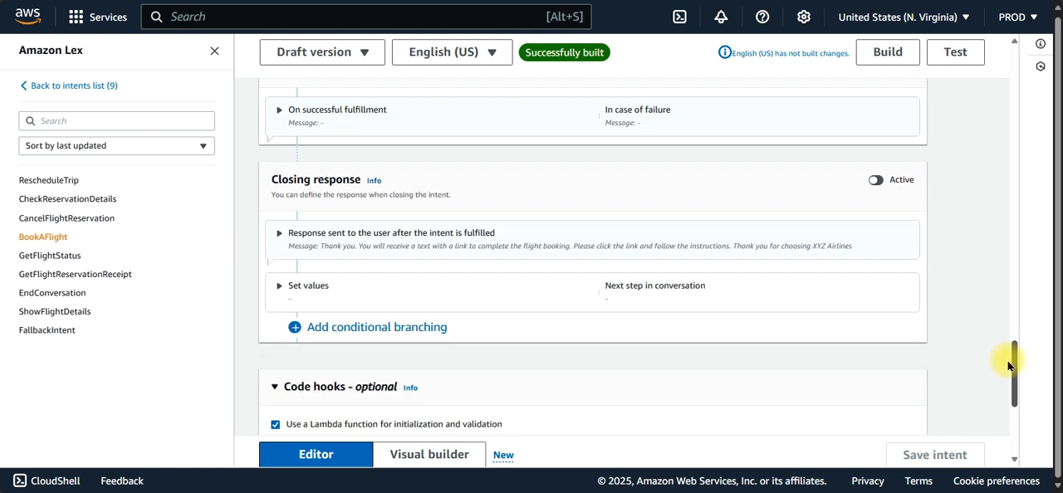
{"action": "left_click", "coordinate": [275, 109]}
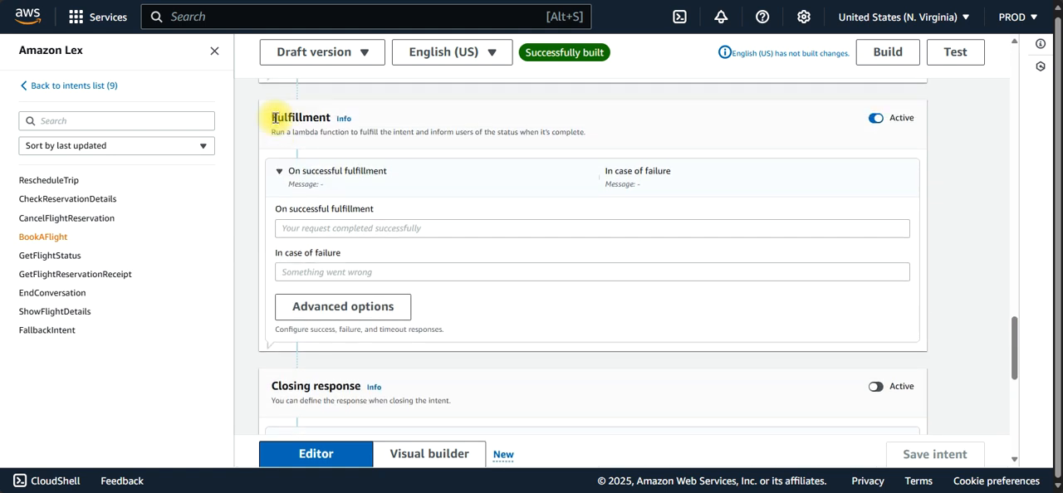
{"action": "left_click", "coordinate": [279, 172]}
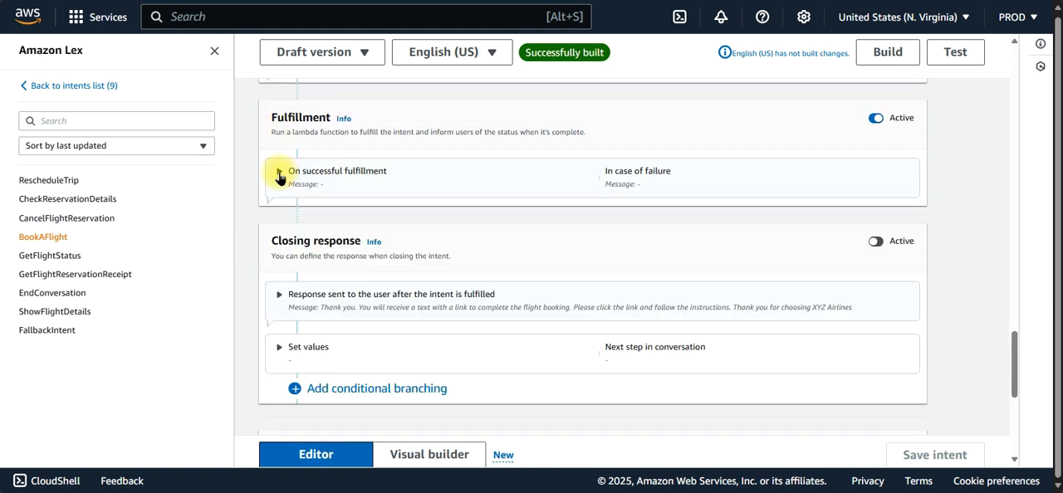
{"action": "left_click", "coordinate": [279, 295]}
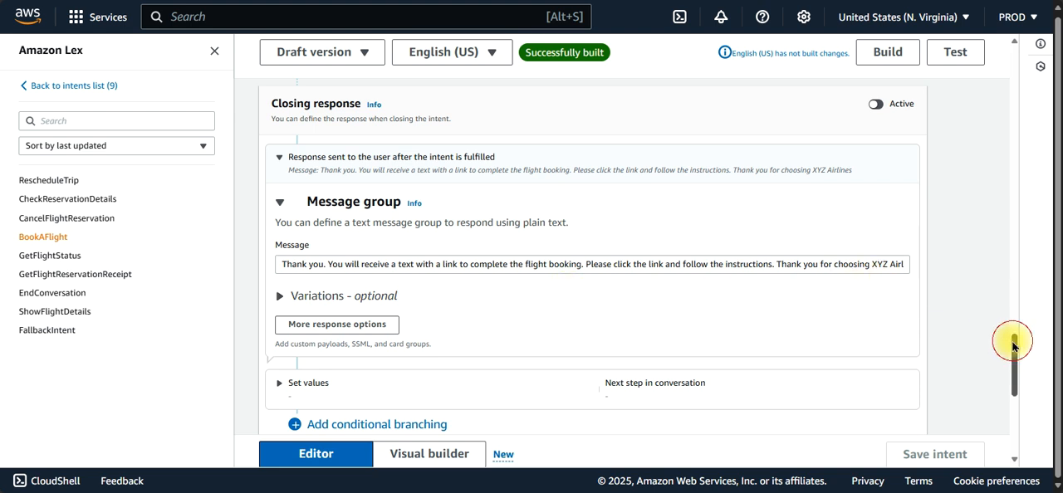
{"action": "left_click_drag", "start_coordinate": [1014, 346], "coordinate": [1010, 390]}
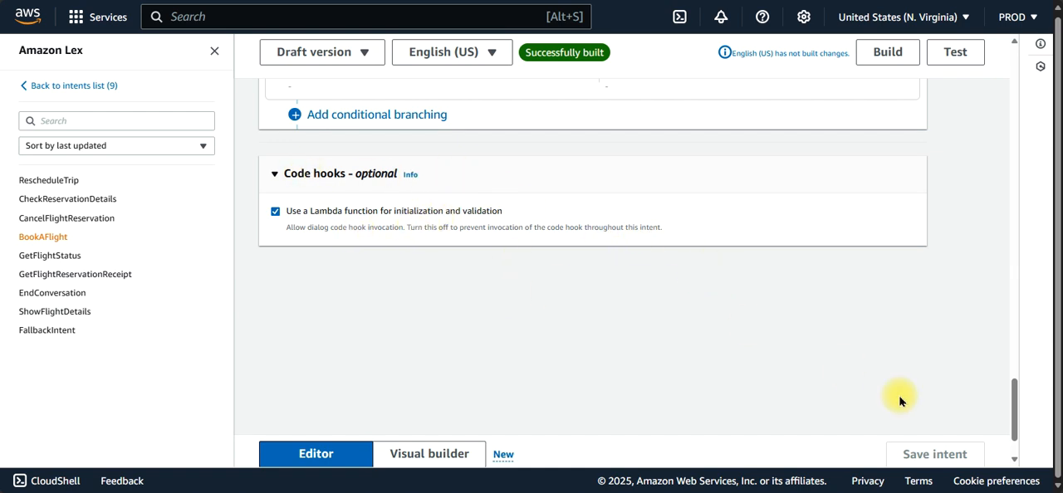
{"action": "left_click_drag", "start_coordinate": [1014, 411], "coordinate": [878, 52]}
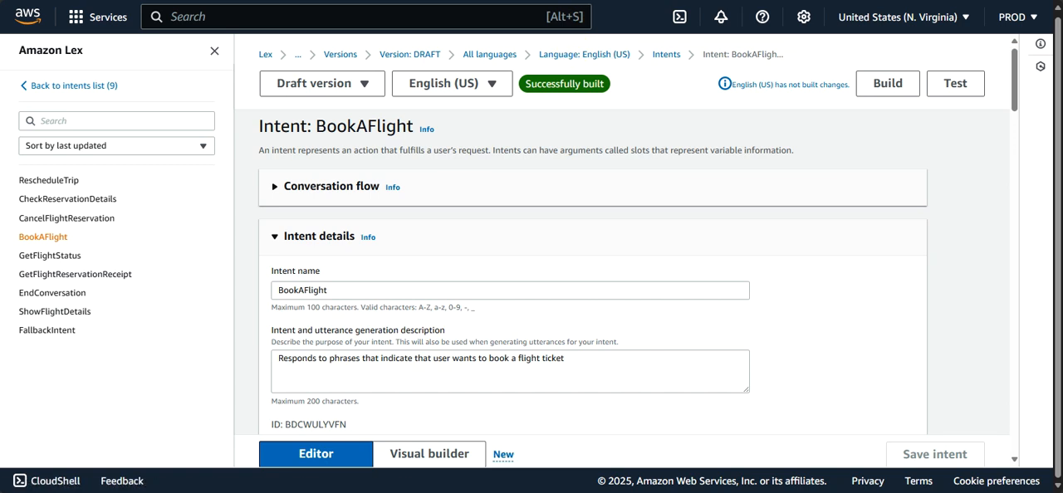
Step: Switch to the DynamoDB console and view its list of tables
{"action": "key", "text": "ctrl+Tab"}
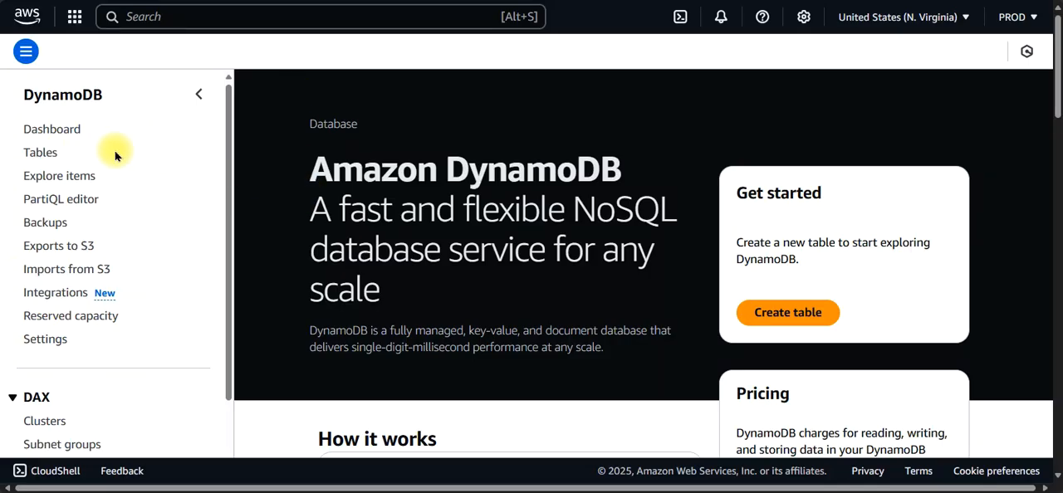
{"action": "left_click", "coordinate": [46, 153]}
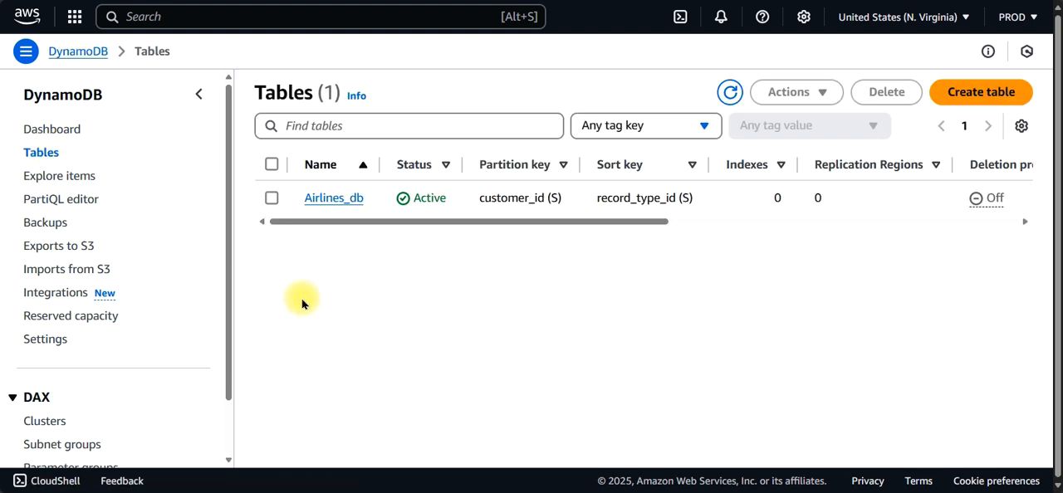
Step: Search the AWS console for "connect" and open the Amazon Connect service
{"action": "left_click", "coordinate": [277, 11]}
{"action": "type", "text": "connect"}
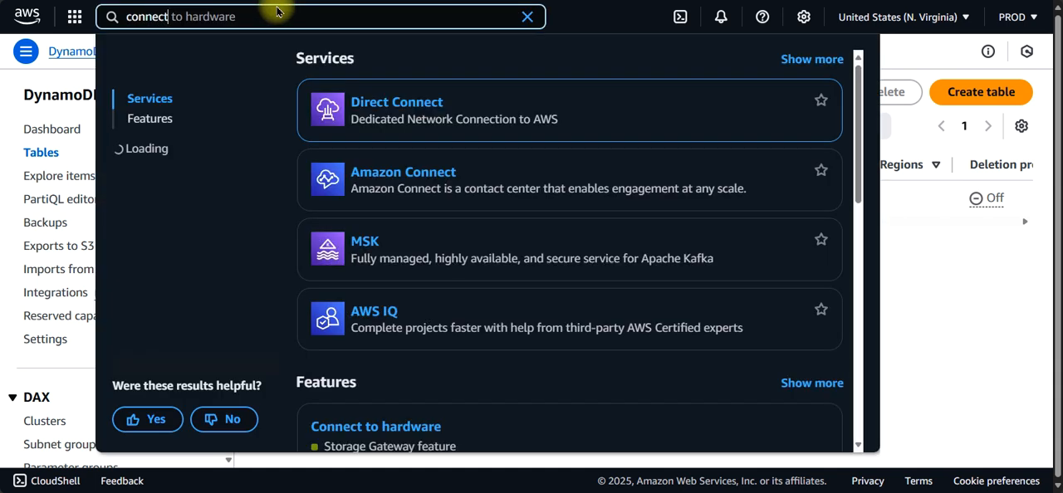
{"action": "key", "text": "Return"}
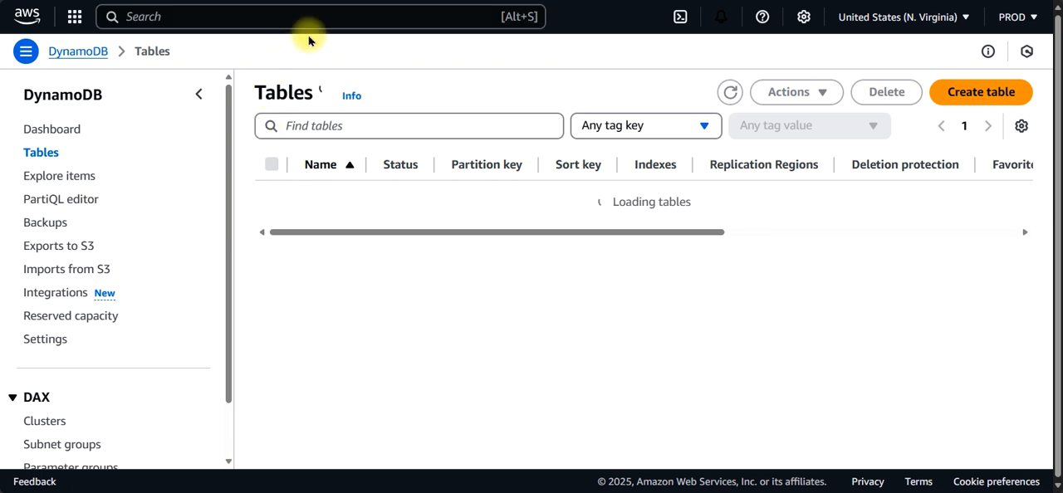
{"action": "type", "text": "connect"}
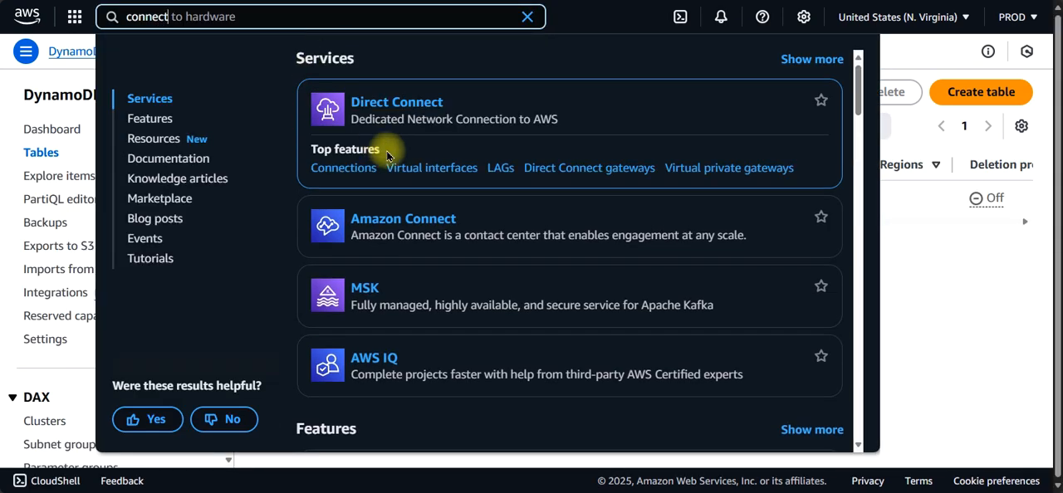
{"action": "scroll", "coordinate": [388, 218], "scroll_direction": "down", "scroll_amount": 1}
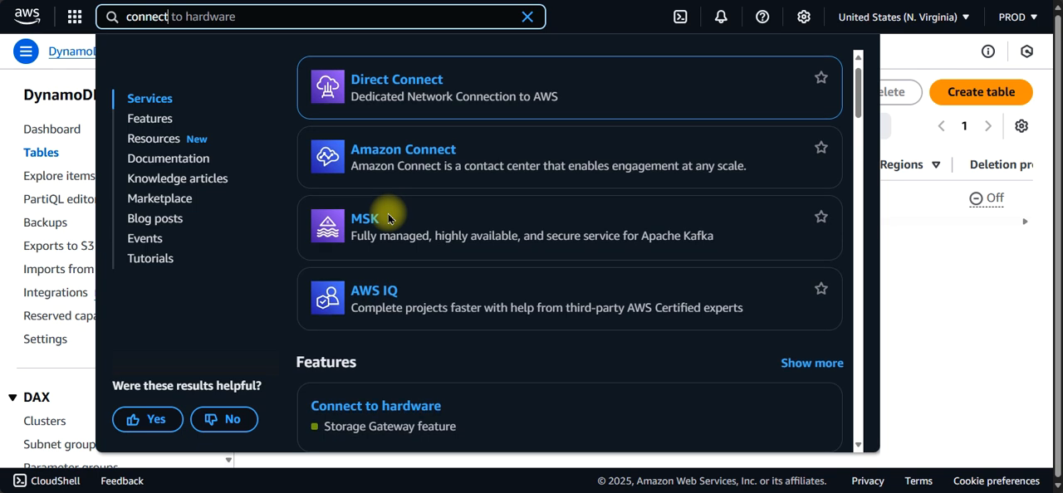
{"action": "left_click", "coordinate": [380, 156]}
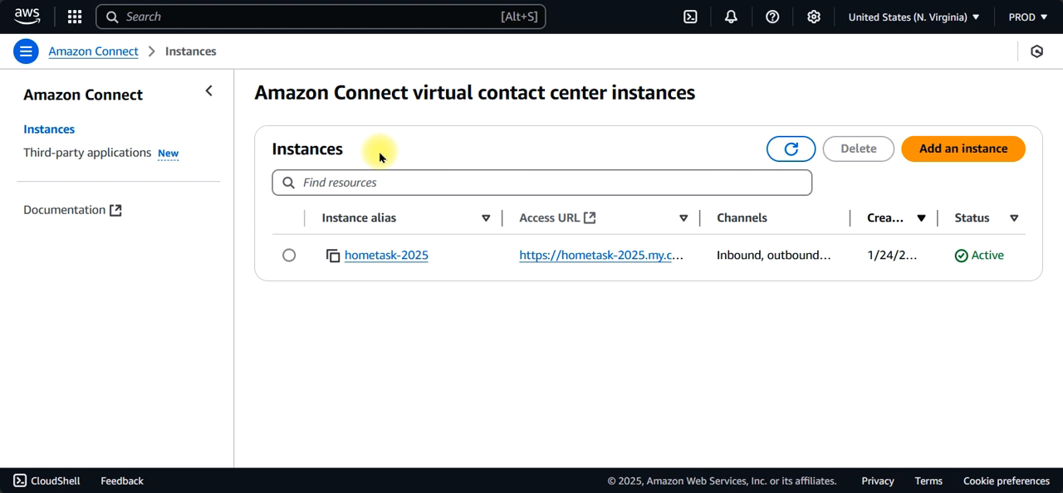
Step: Open the hometask-2025 instance's account overview and log in to the instance through emergency access
{"action": "left_click", "coordinate": [399, 257]}
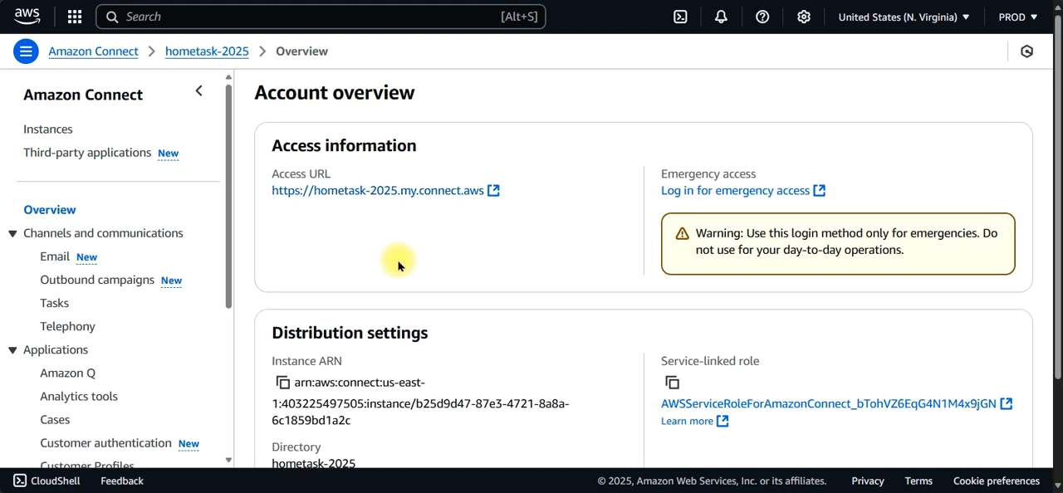
{"action": "left_click", "coordinate": [285, 385]}
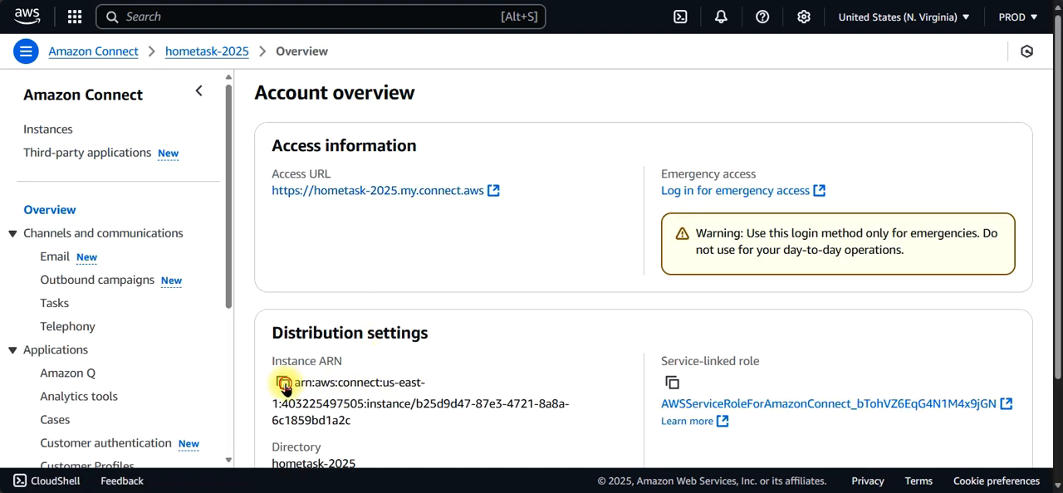
{"action": "left_click_drag", "start_coordinate": [225, 244], "coordinate": [230, 221]}
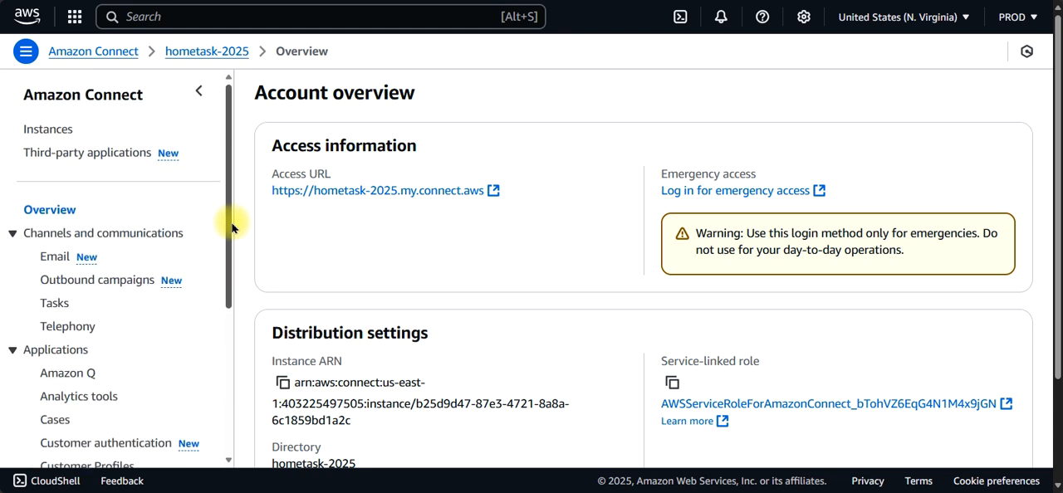
{"action": "left_click", "coordinate": [744, 190]}
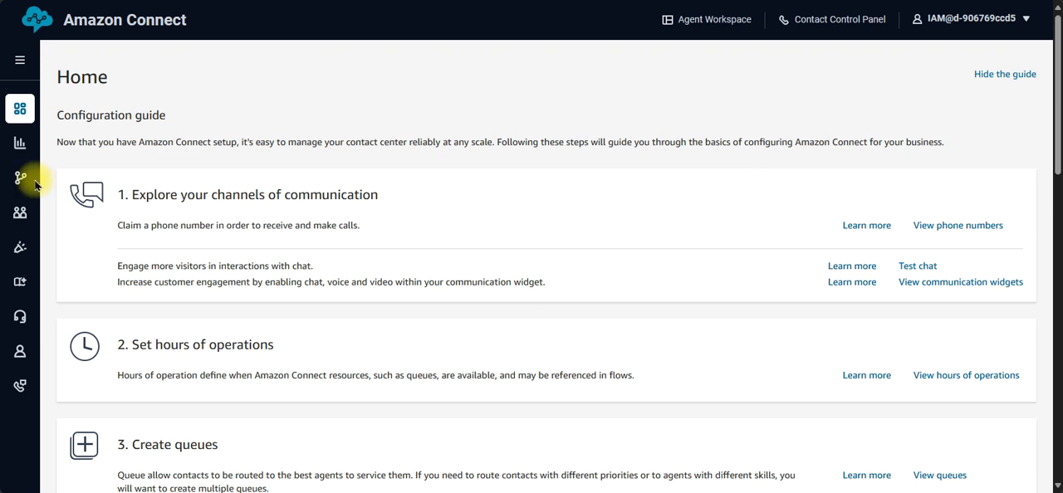
Step: Go to the instance's contact flows and open AirlinesContactFlow in the flow designer
{"action": "mouse_move", "coordinate": [20, 177]}
{"action": "left_click", "coordinate": [67, 211]}
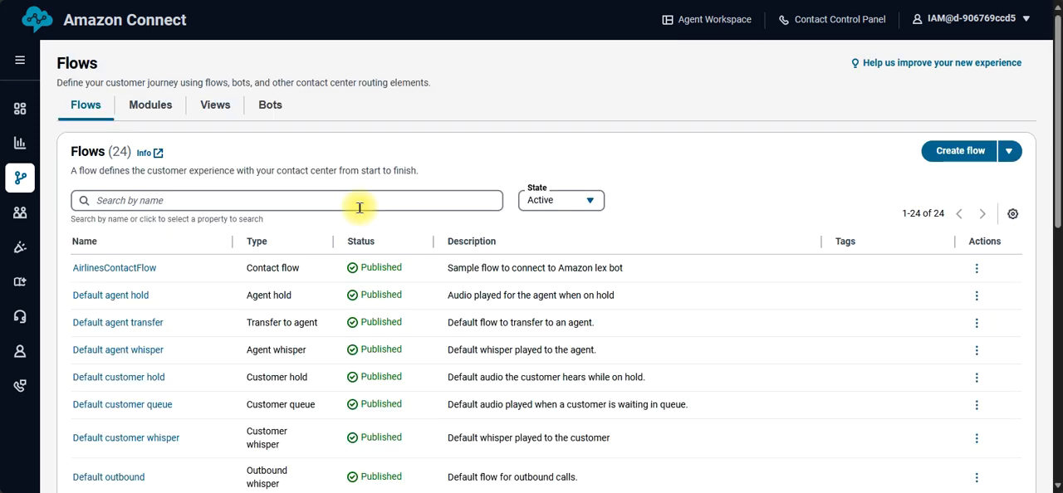
{"action": "left_click", "coordinate": [100, 270]}
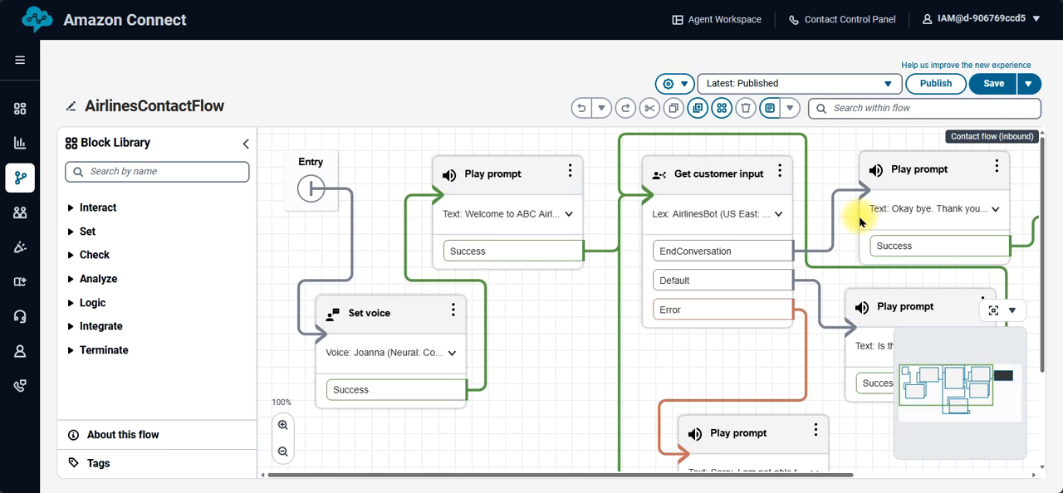
Step: Inspect the Amazon Lex bot settings of the Get customer input block and close them without saving
{"action": "left_click", "coordinate": [695, 184]}
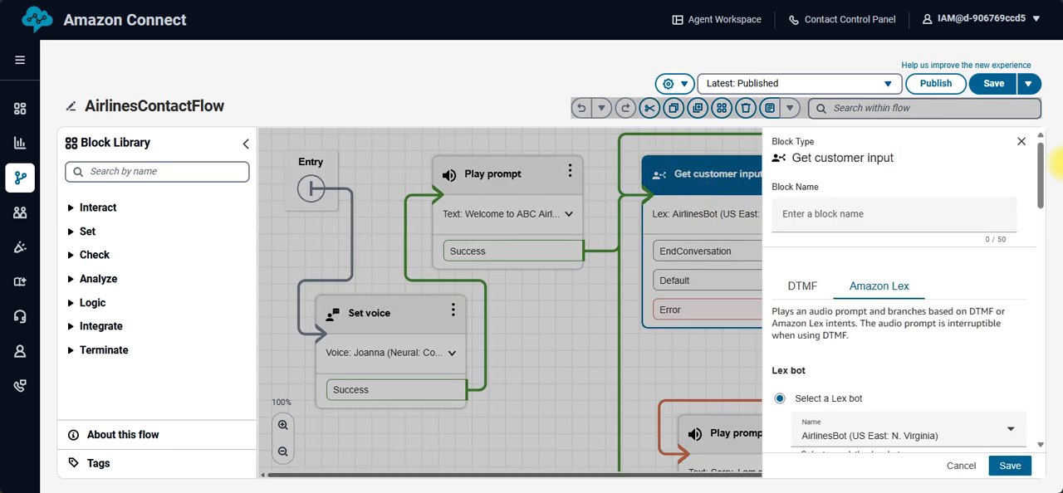
{"action": "left_click_drag", "start_coordinate": [1038, 167], "coordinate": [1016, 166]}
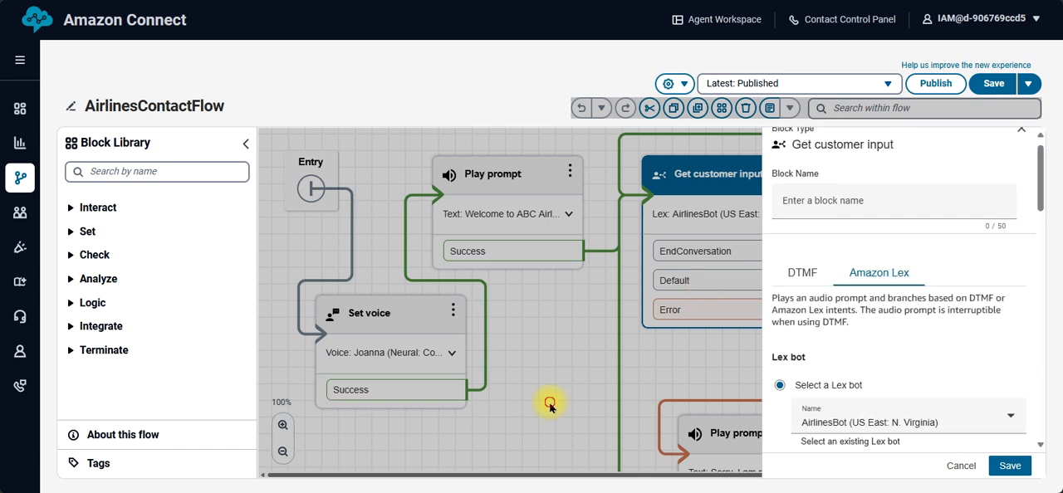
{"action": "left_click", "coordinate": [961, 467]}
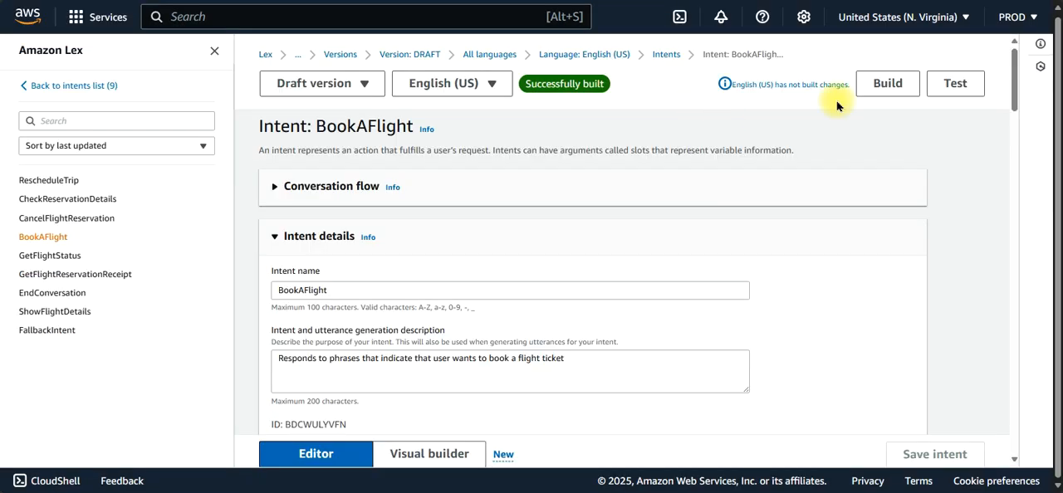
Step: Return to the hometask-2025 account overview in the Amazon Connect console and look through its settings sections down to Flows
{"action": "mouse_move", "coordinate": [1018, 86]}
{"action": "left_mouse_down"}
{"action": "mouse_move", "coordinate": [1025, 185]}
{"action": "mouse_move", "coordinate": [1028, 131]}
{"action": "mouse_move", "coordinate": [1003, 96]}
{"action": "mouse_move", "coordinate": [1004, 73]}
{"action": "left_mouse_up"}
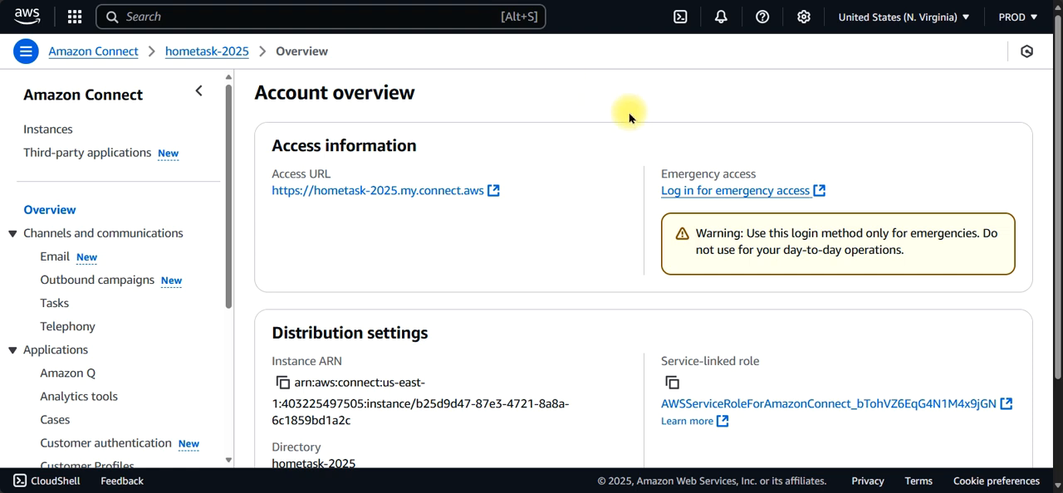
{"action": "left_click_drag", "start_coordinate": [228, 199], "coordinate": [232, 308]}
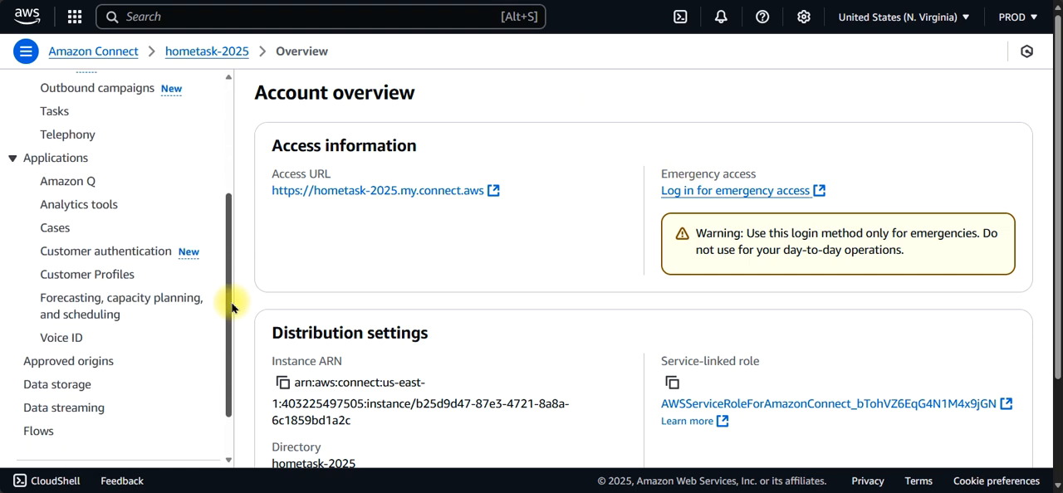
{"action": "left_click_drag", "start_coordinate": [231, 308], "coordinate": [232, 366]}
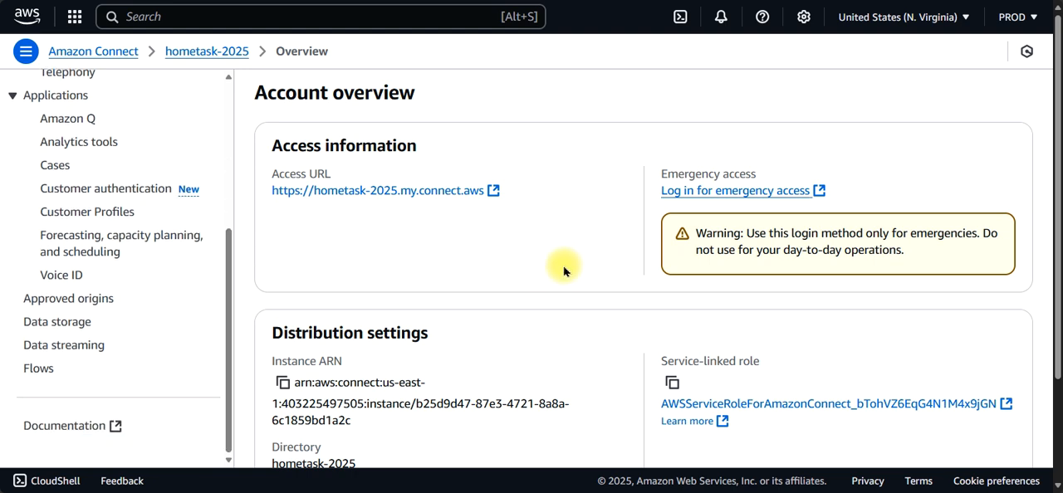
Step: Look over the hometask-2025 account overview and its Flows settings, and return to the overview
{"action": "left_click_drag", "start_coordinate": [1059, 69], "coordinate": [1025, 254]}
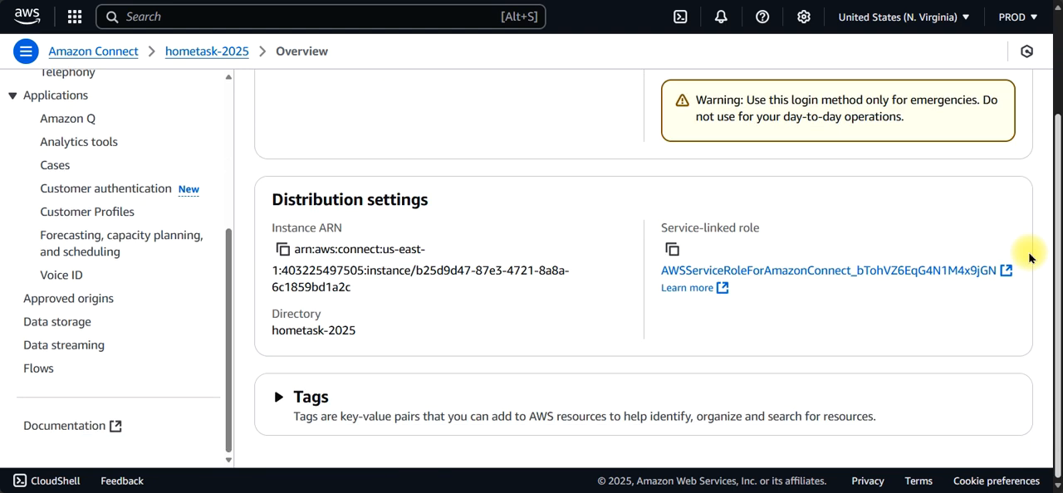
{"action": "left_click", "coordinate": [42, 369]}
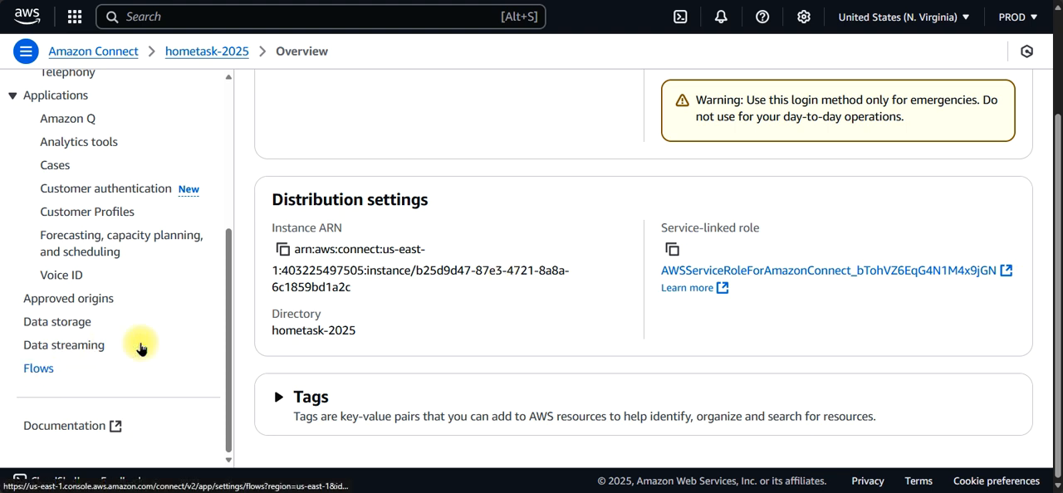
{"action": "mouse_move", "coordinate": [1059, 64]}
{"action": "left_mouse_down"}
{"action": "mouse_move", "coordinate": [1058, 416]}
{"action": "mouse_move", "coordinate": [1028, 17]}
{"action": "mouse_move", "coordinate": [1056, 349]}
{"action": "mouse_move", "coordinate": [1035, 446]}
{"action": "mouse_move", "coordinate": [1044, 56]}
{"action": "left_mouse_up"}
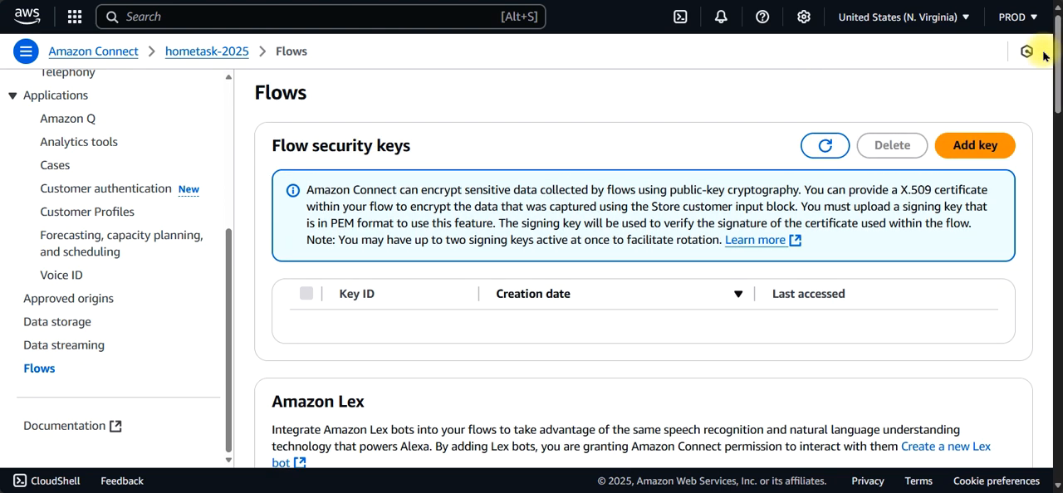
{"action": "left_click", "coordinate": [223, 55]}
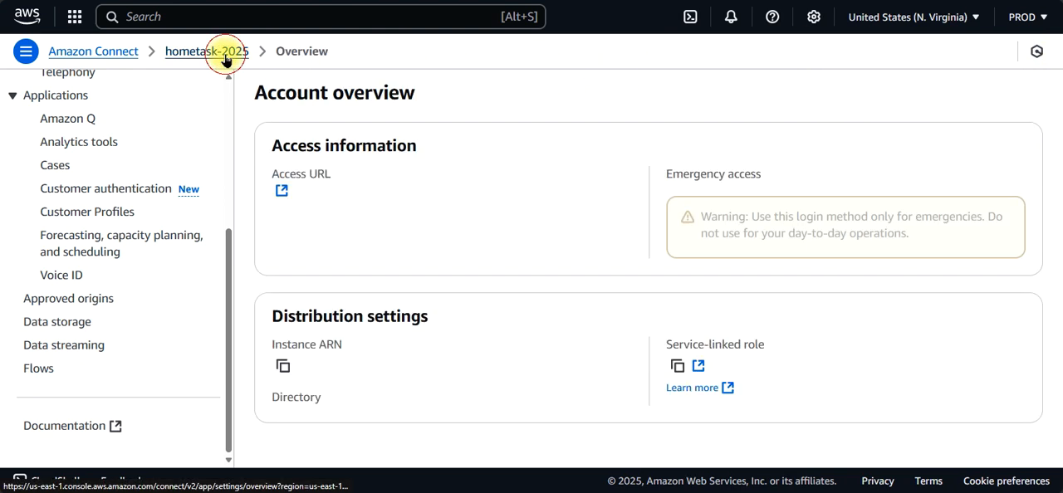
Step: Return to the Amazon Connect instance list and look through the Third-party applications page
{"action": "left_click", "coordinate": [113, 51]}
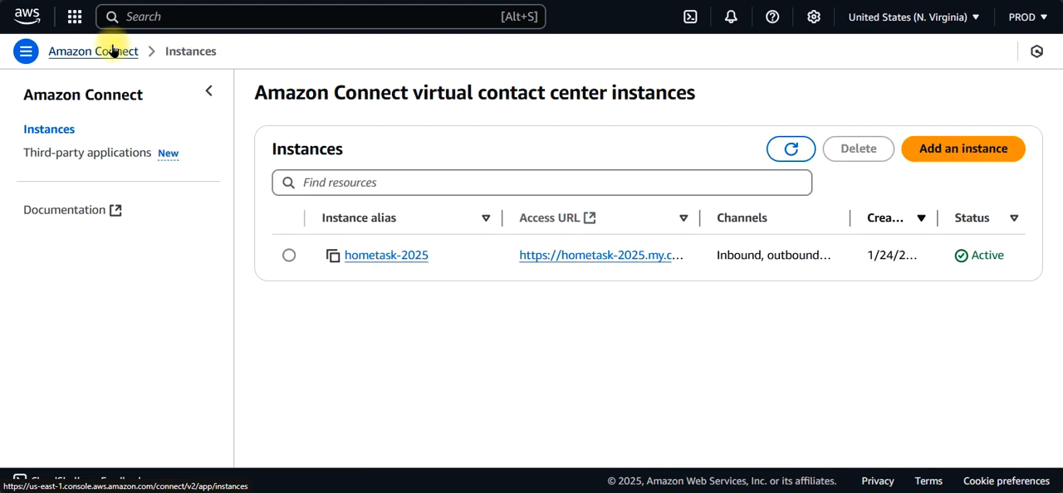
{"action": "left_click", "coordinate": [115, 157]}
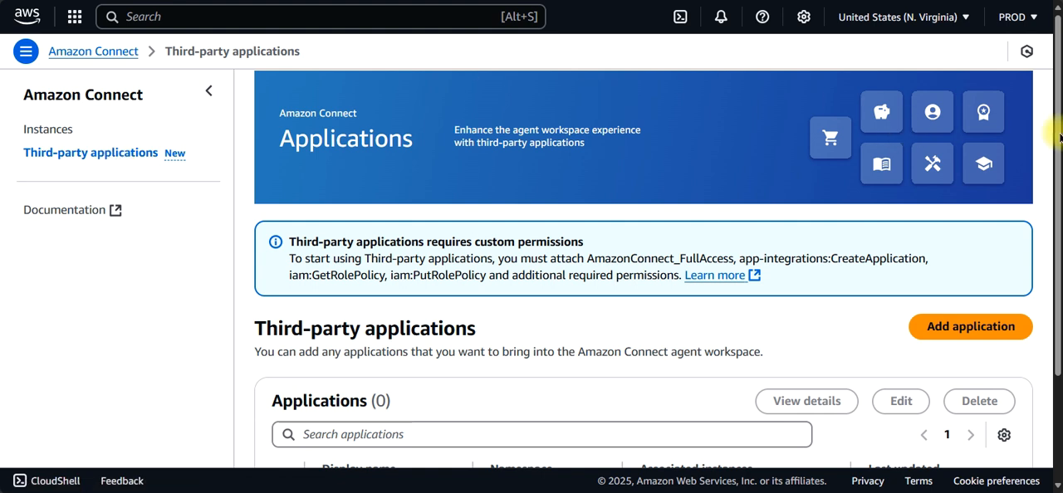
{"action": "left_click_drag", "start_coordinate": [1057, 103], "coordinate": [1053, 158]}
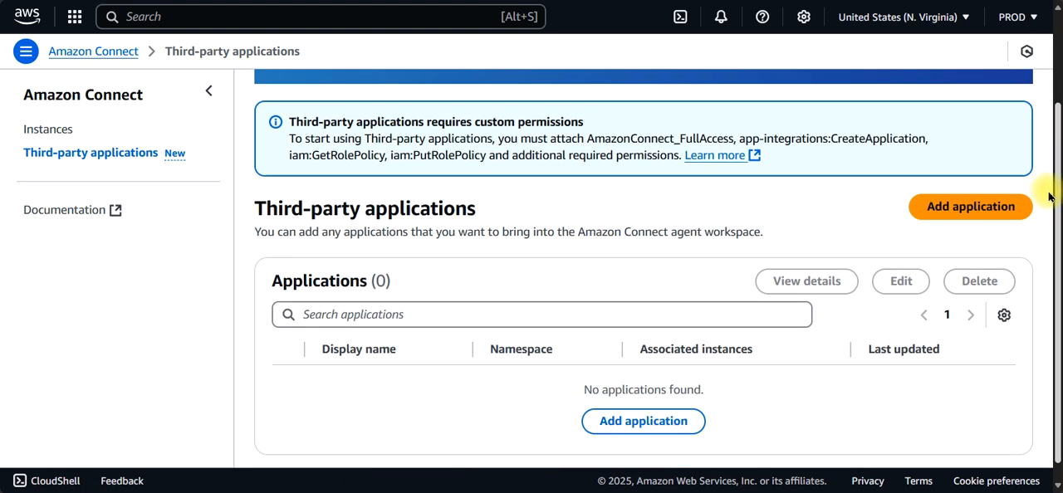
{"action": "scroll", "coordinate": [1047, 61], "scroll_direction": "up", "scroll_amount": 2}
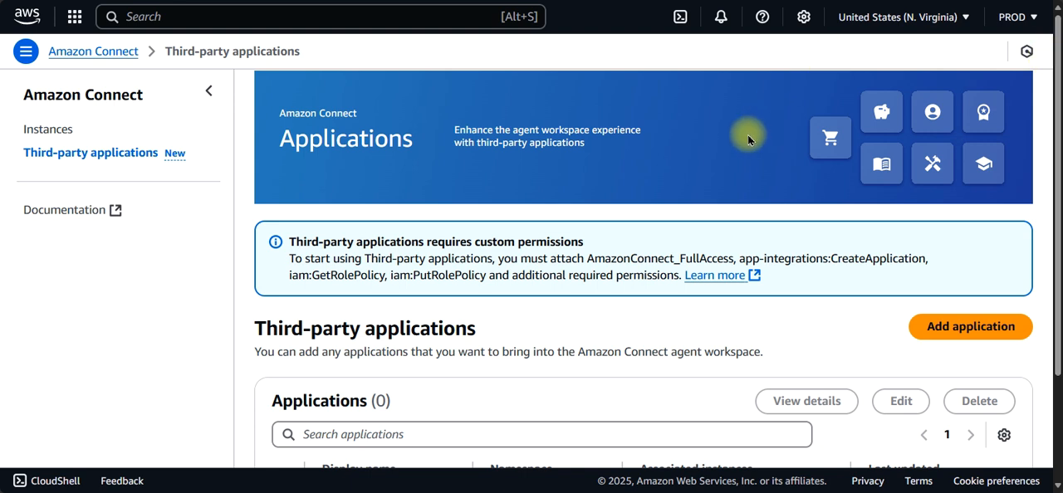
Step: Reopen the hometask-2025 instance from the instance list and look through its Data streaming and Flows settings
{"action": "left_click", "coordinate": [61, 130]}
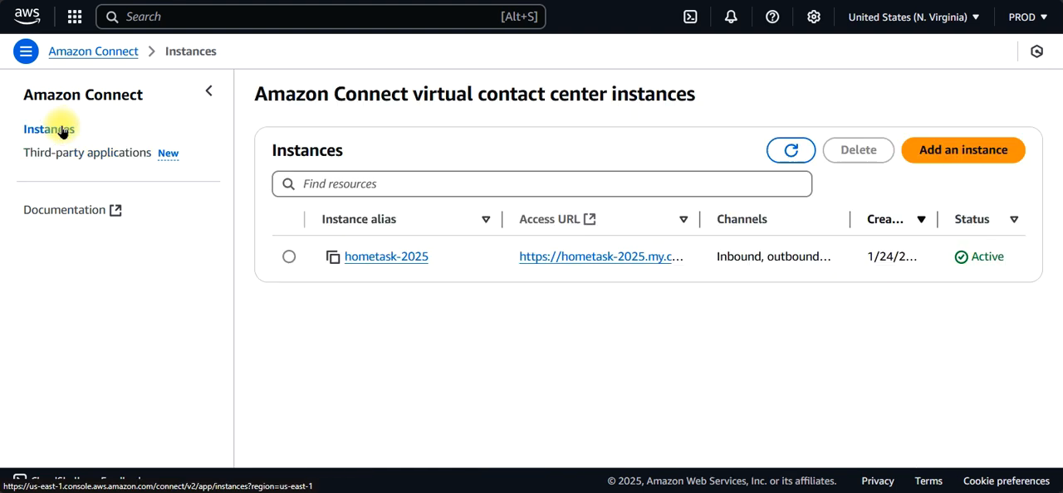
{"action": "left_click", "coordinate": [371, 259]}
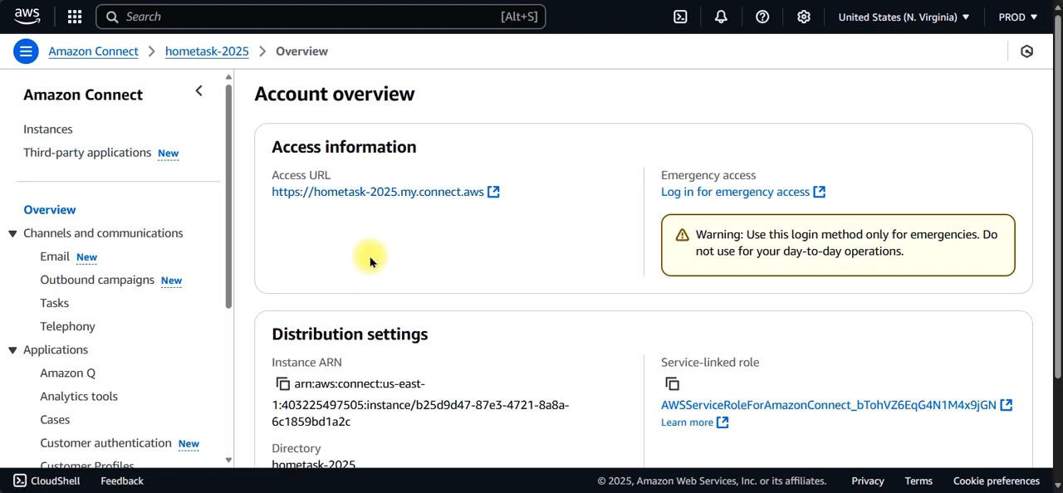
{"action": "left_click_drag", "start_coordinate": [1056, 118], "coordinate": [1040, 221]}
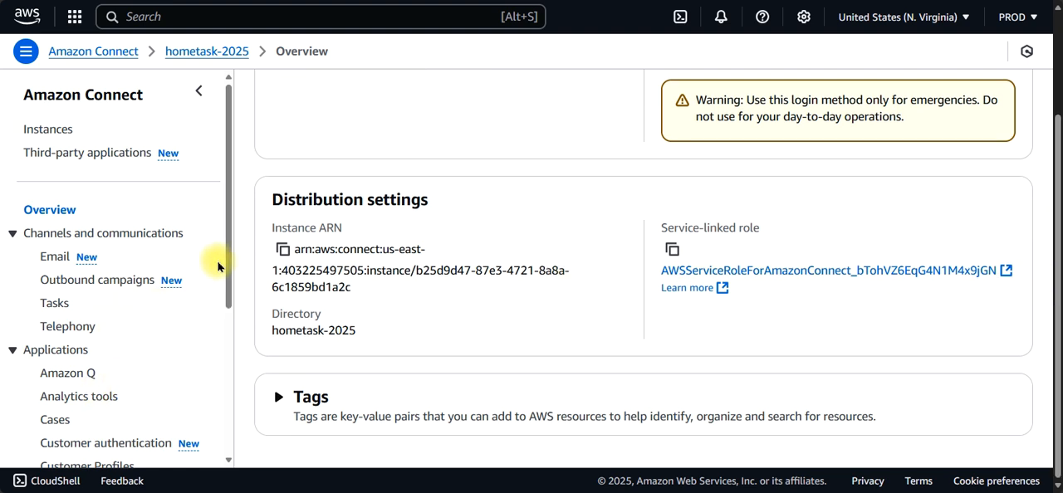
{"action": "left_click_drag", "start_coordinate": [227, 280], "coordinate": [223, 444]}
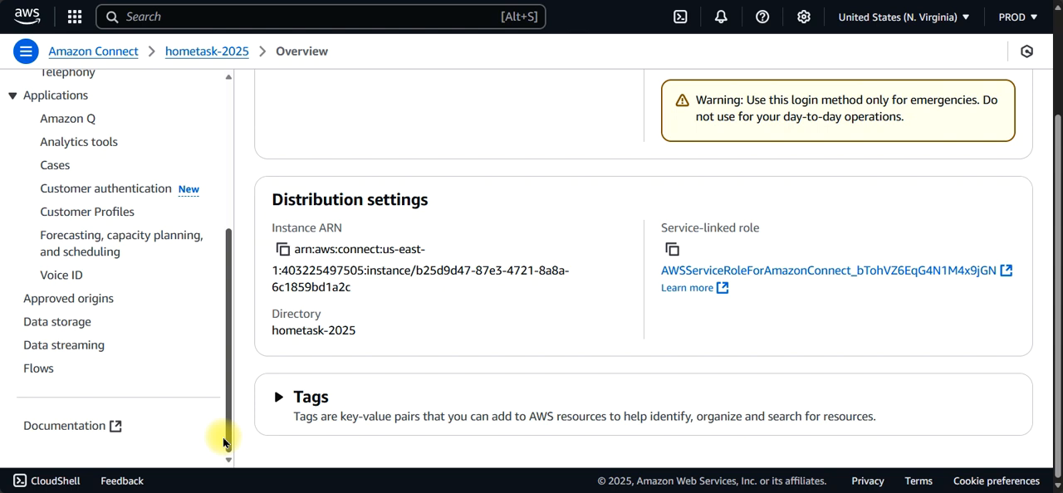
{"action": "left_click", "coordinate": [63, 347]}
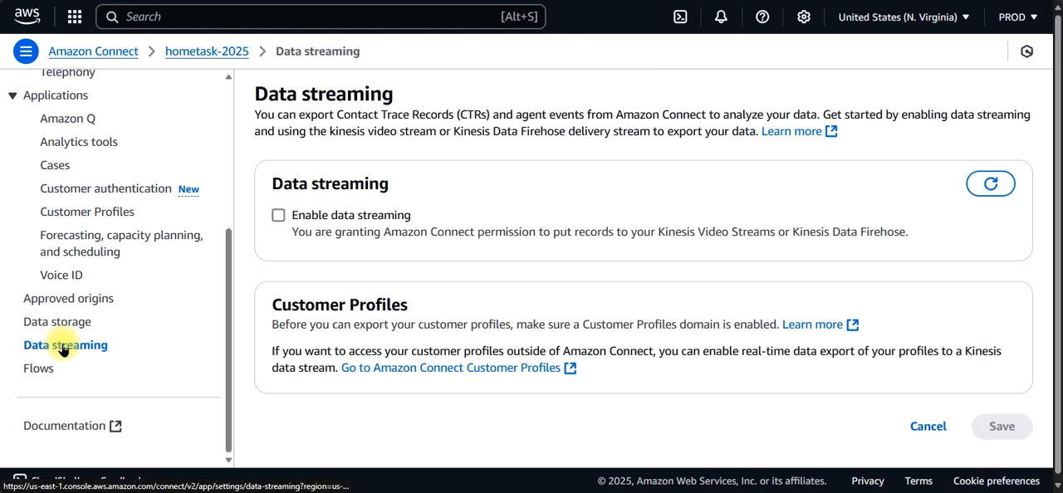
{"action": "left_click_drag", "start_coordinate": [1053, 135], "coordinate": [1059, 205]}
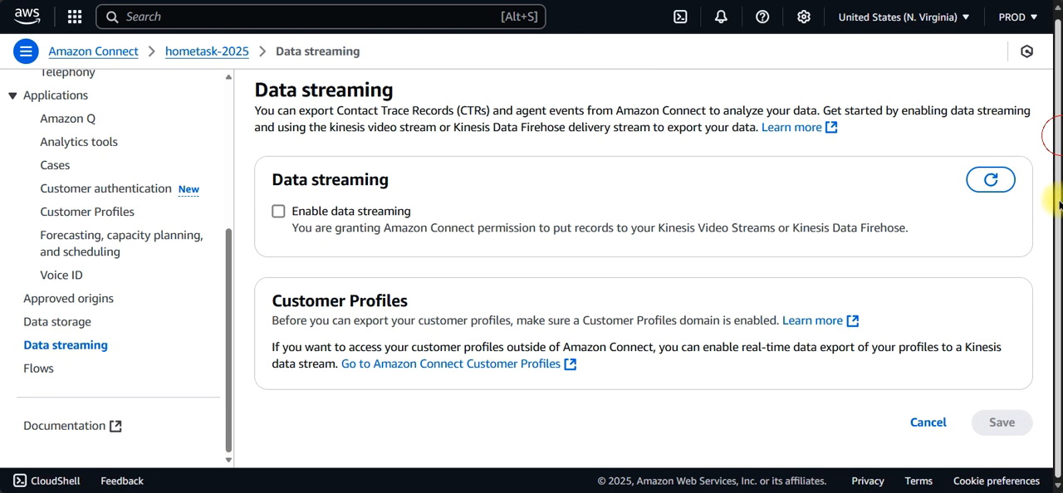
{"action": "left_click", "coordinate": [39, 369]}
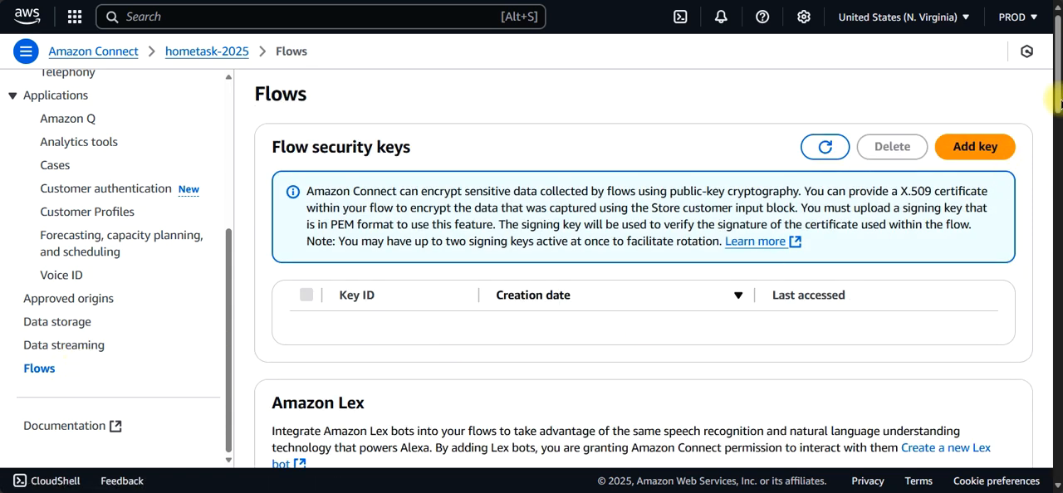
{"action": "left_click_drag", "start_coordinate": [1060, 103], "coordinate": [1028, 102]}
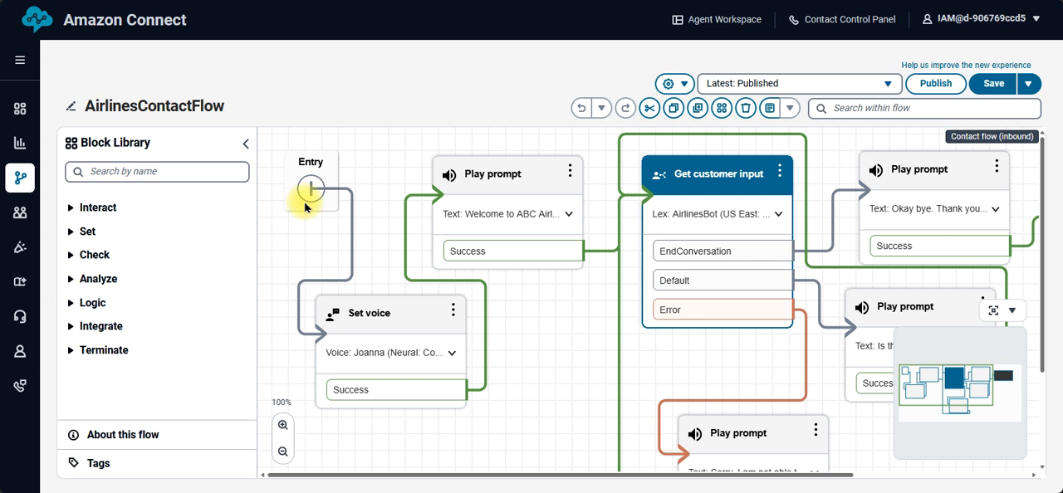
Step: From AirlinesContactFlow in the Amazon Connect instance, go to the Communication widgets page of the Channels section
{"action": "mouse_move", "coordinate": [30, 217]}
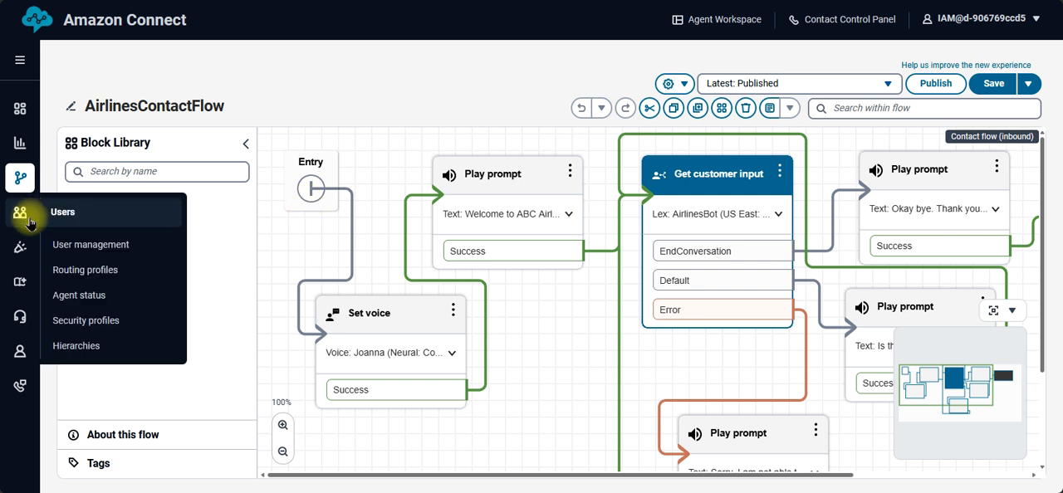
{"action": "mouse_move", "coordinate": [30, 287]}
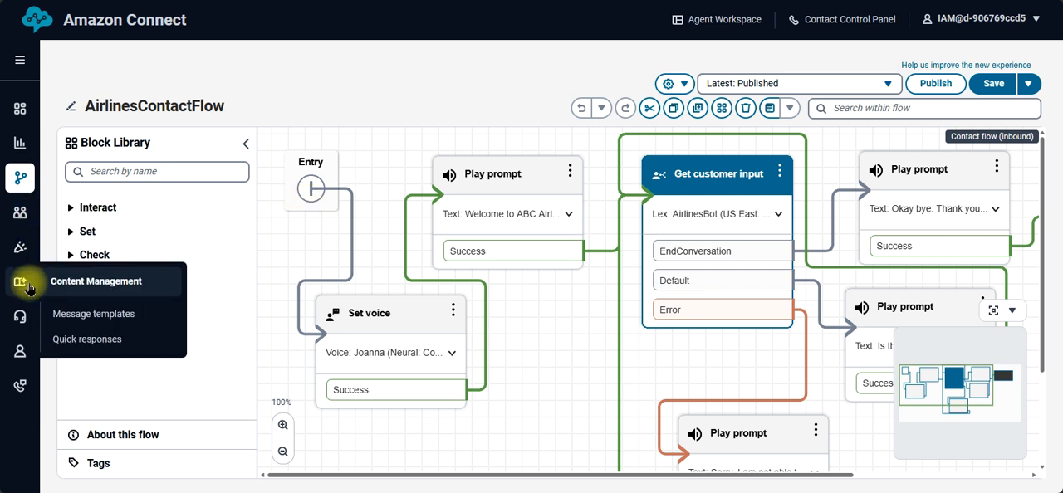
{"action": "mouse_move", "coordinate": [29, 322]}
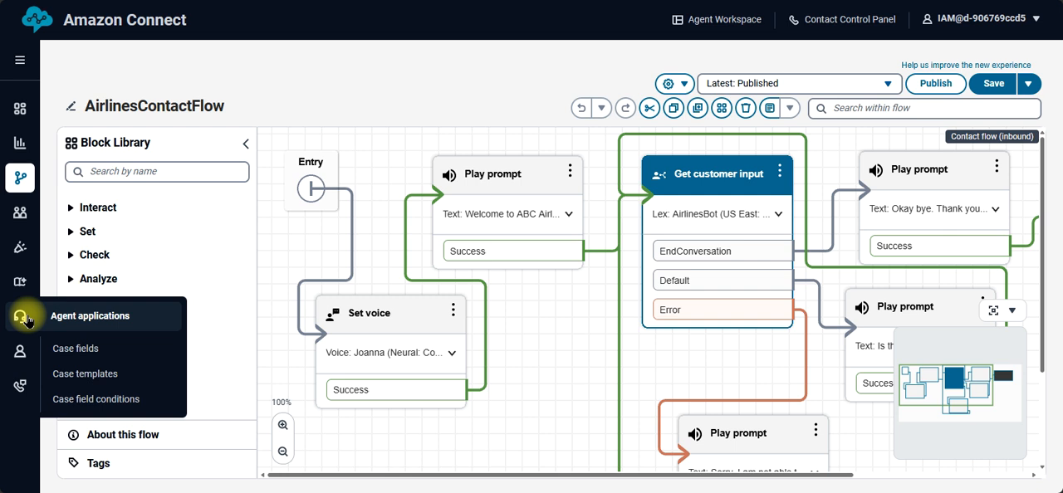
{"action": "mouse_move", "coordinate": [27, 354]}
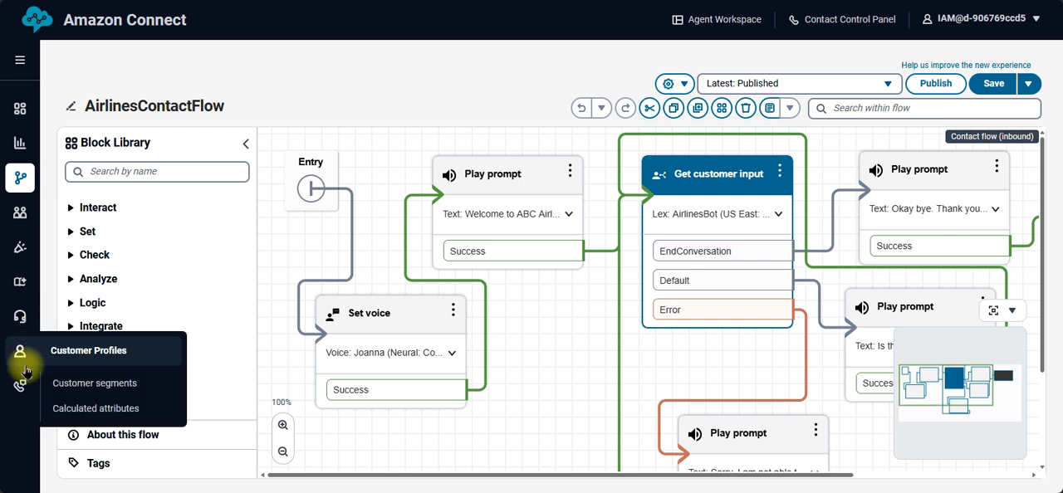
{"action": "mouse_move", "coordinate": [25, 388]}
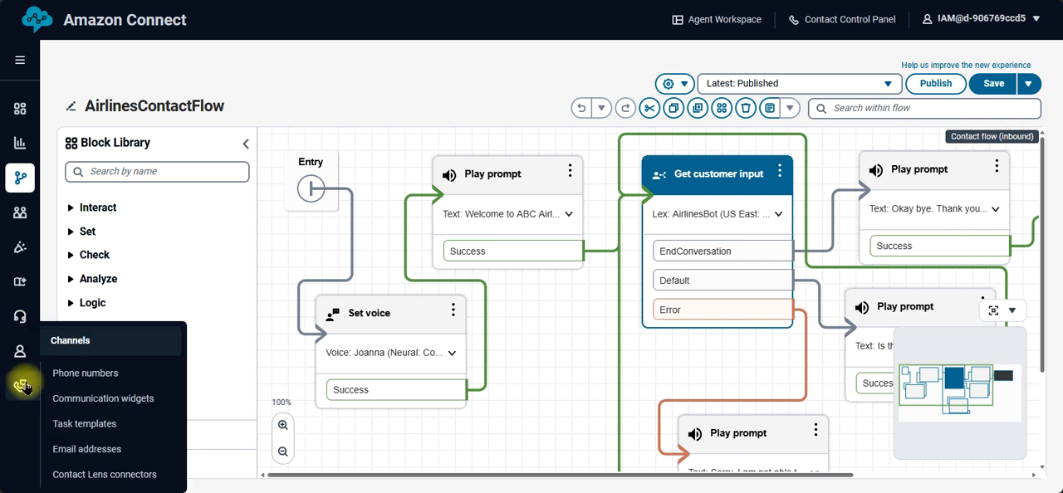
{"action": "left_click", "coordinate": [78, 400]}
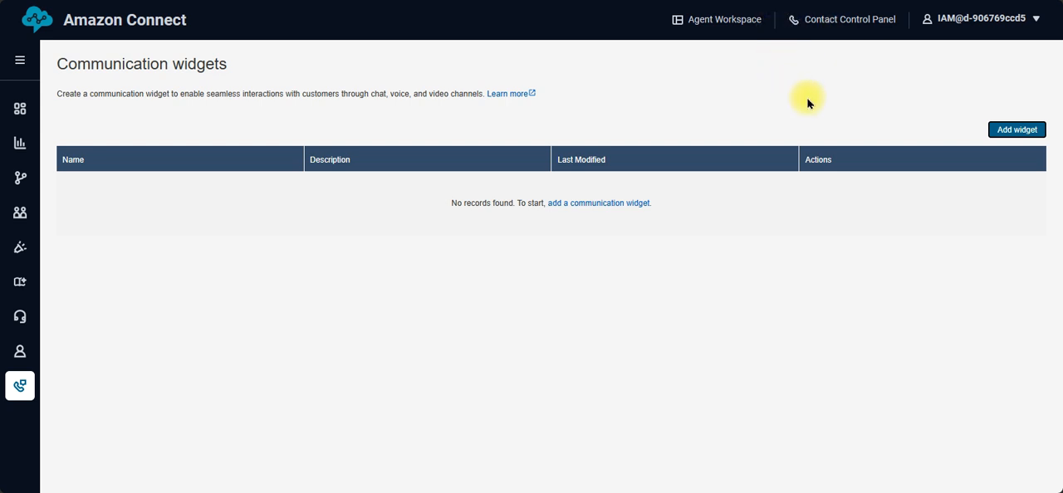
Step: Start a new communication widget and name it chatAitline
{"action": "left_click", "coordinate": [1019, 131]}
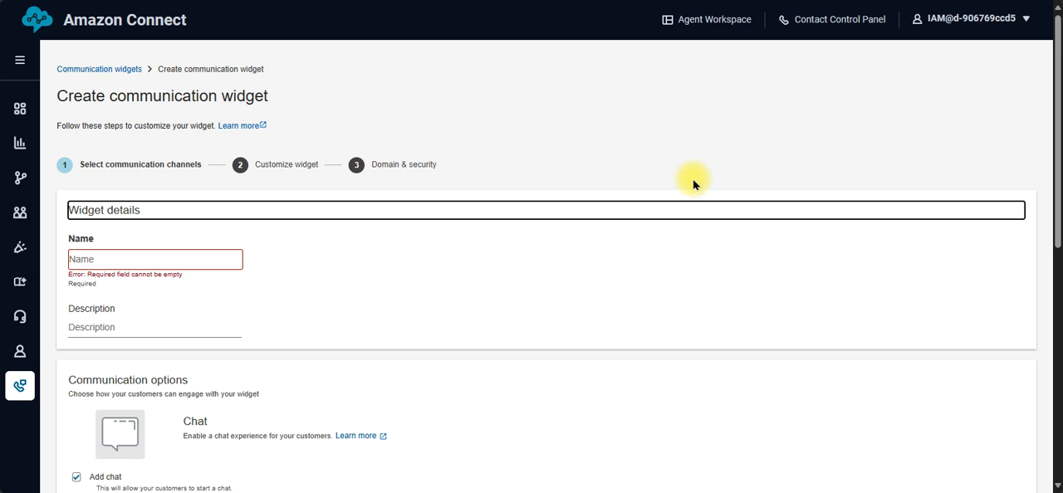
{"action": "left_click", "coordinate": [173, 266]}
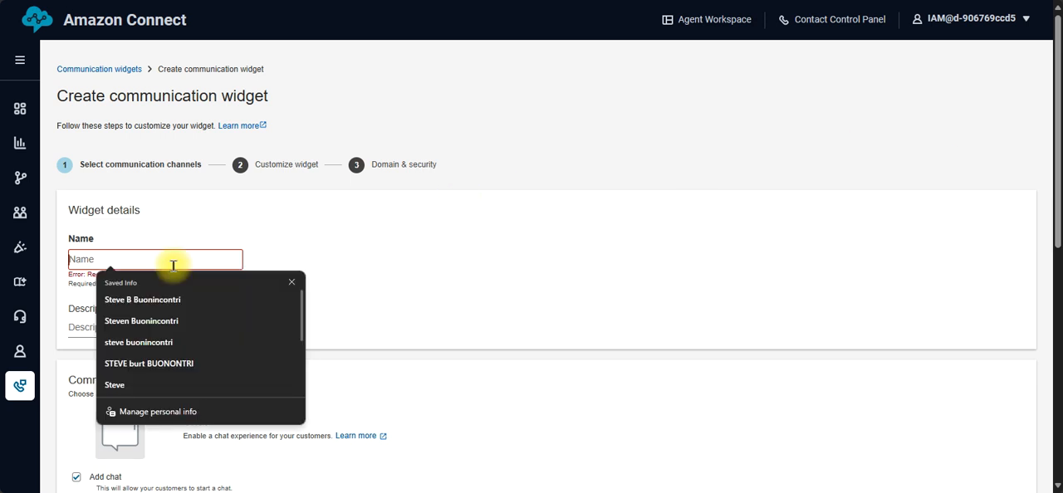
{"action": "type", "text": "chatAitline"}
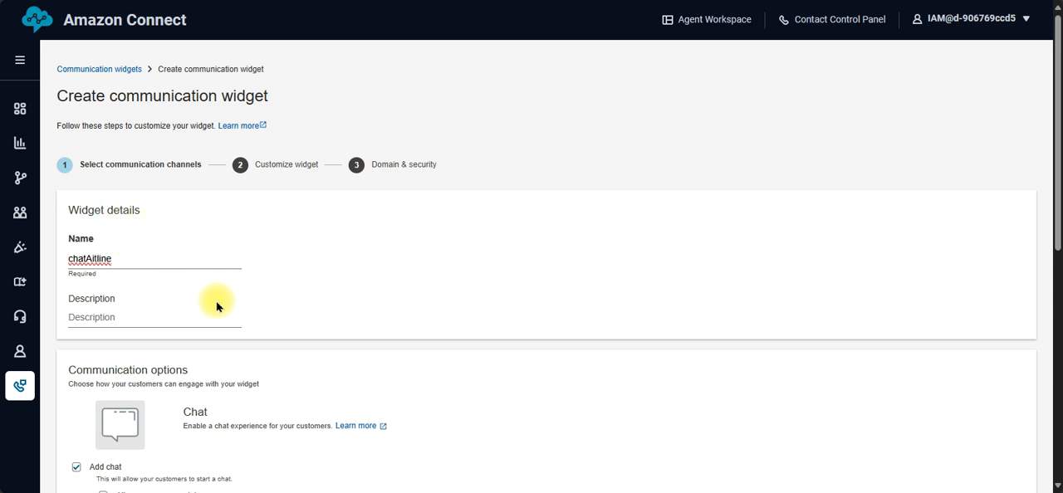
Step: Set the widget's chat contact flow to AirlinesContactFlow and turn off web calling
{"action": "left_click_drag", "start_coordinate": [1053, 174], "coordinate": [1042, 324]}
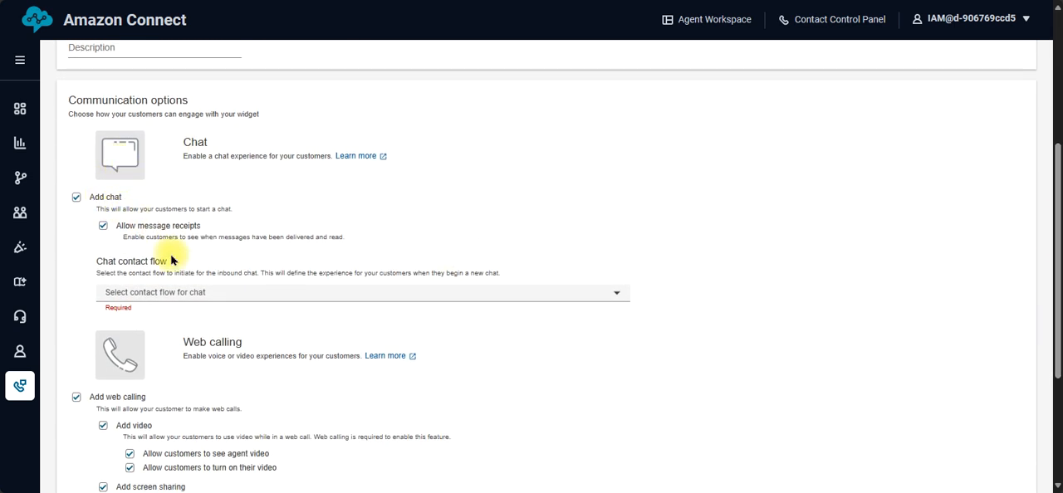
{"action": "left_click", "coordinate": [181, 291]}
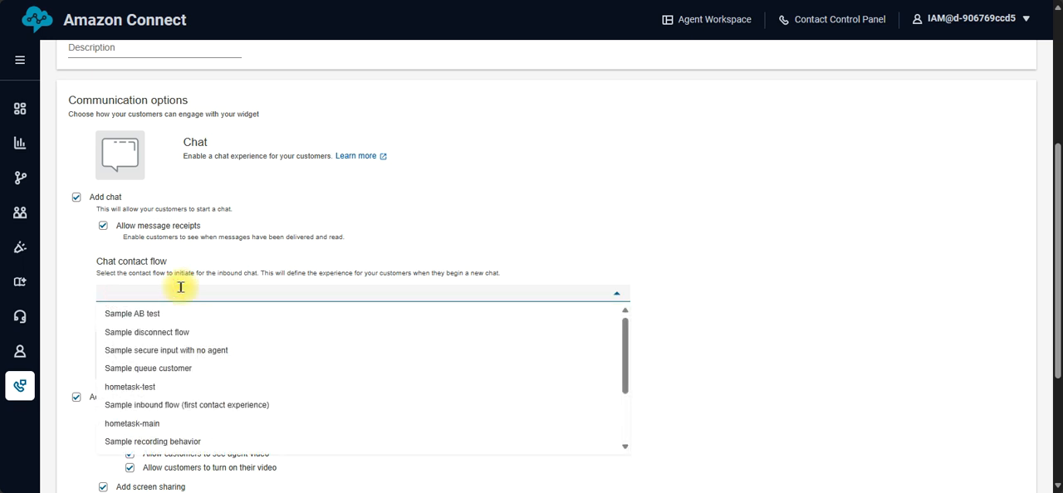
{"action": "type", "text": "ai"}
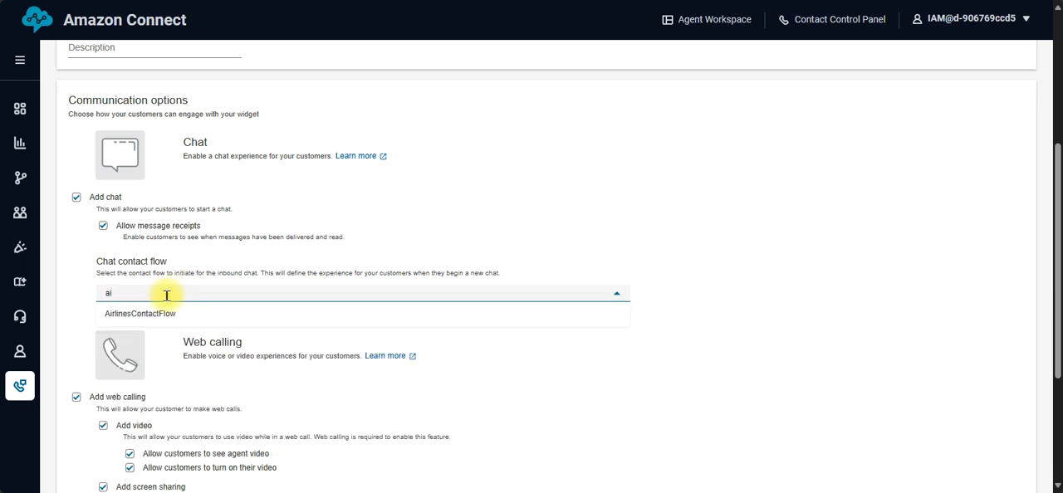
{"action": "left_click", "coordinate": [160, 313]}
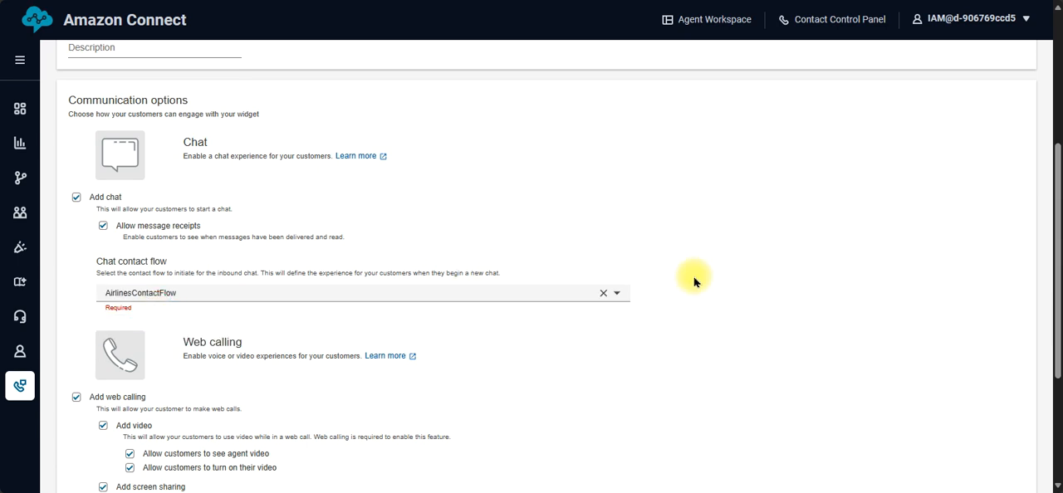
{"action": "left_click_drag", "start_coordinate": [1059, 197], "coordinate": [1036, 303]}
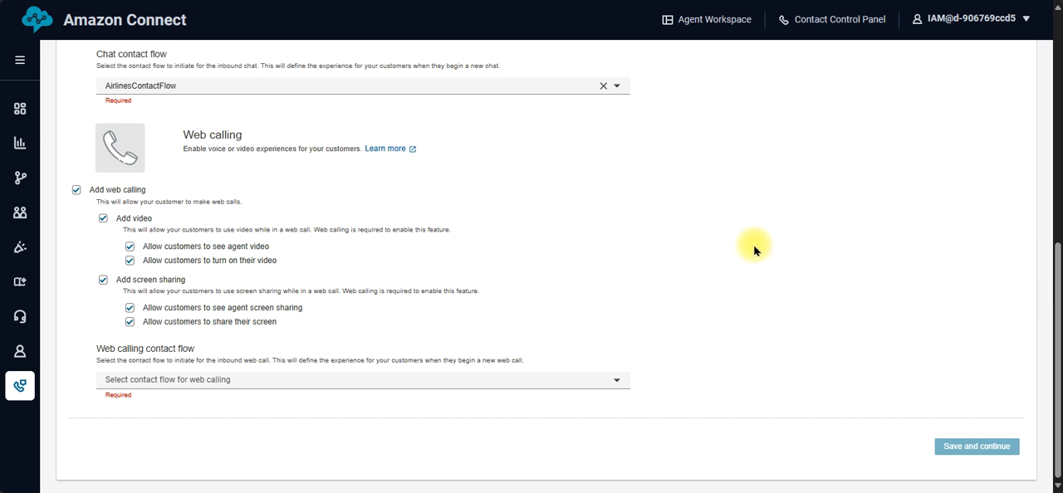
{"action": "left_click", "coordinate": [76, 190]}
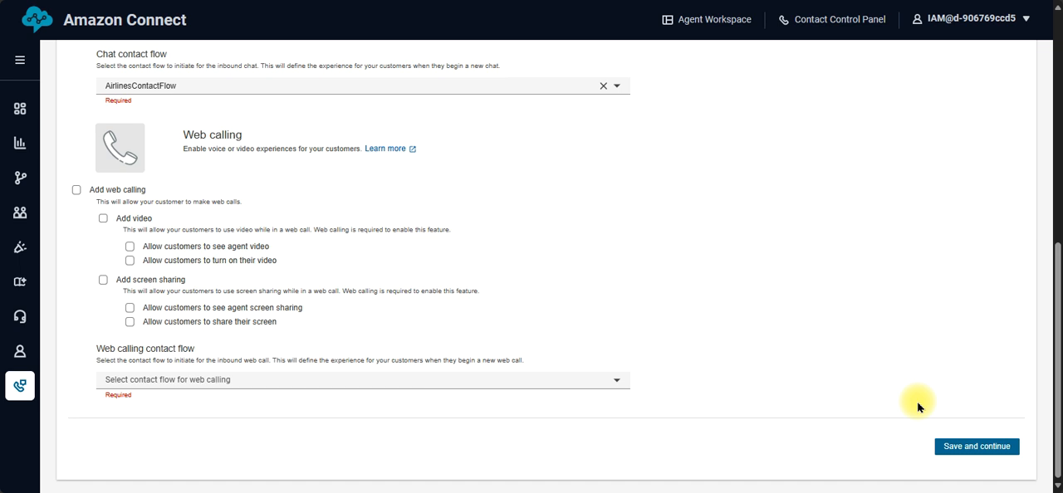
{"action": "left_click", "coordinate": [187, 382]}
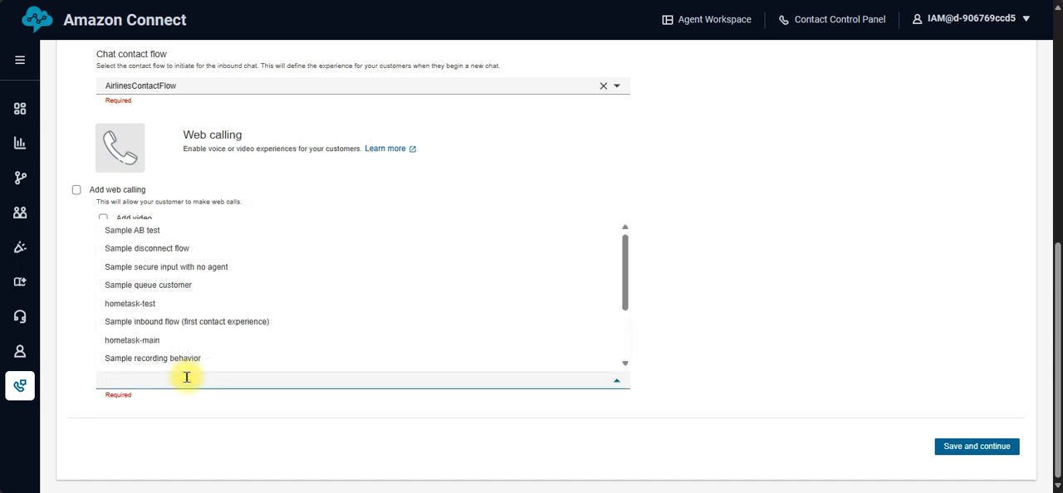
{"action": "left_click", "coordinate": [160, 343]}
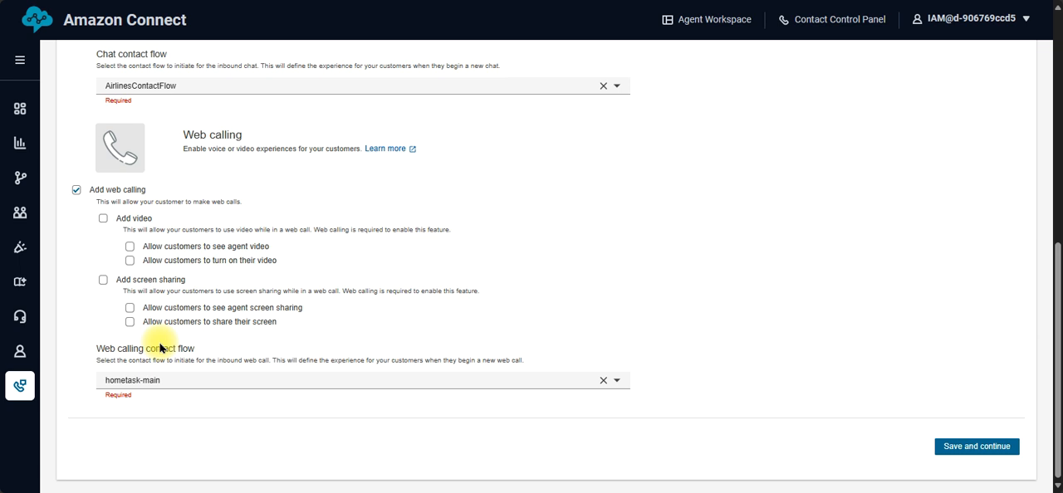
{"action": "left_click", "coordinate": [76, 191]}
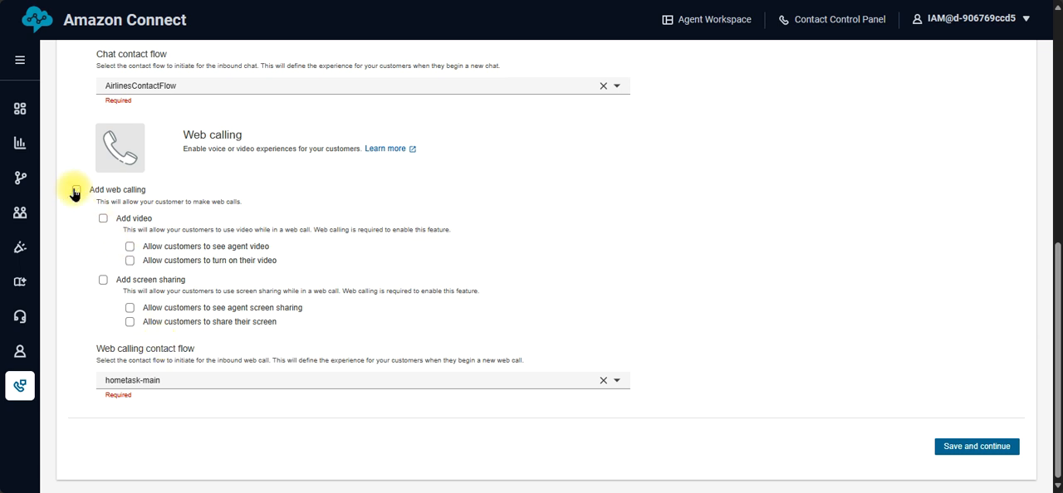
{"action": "left_click", "coordinate": [602, 384]}
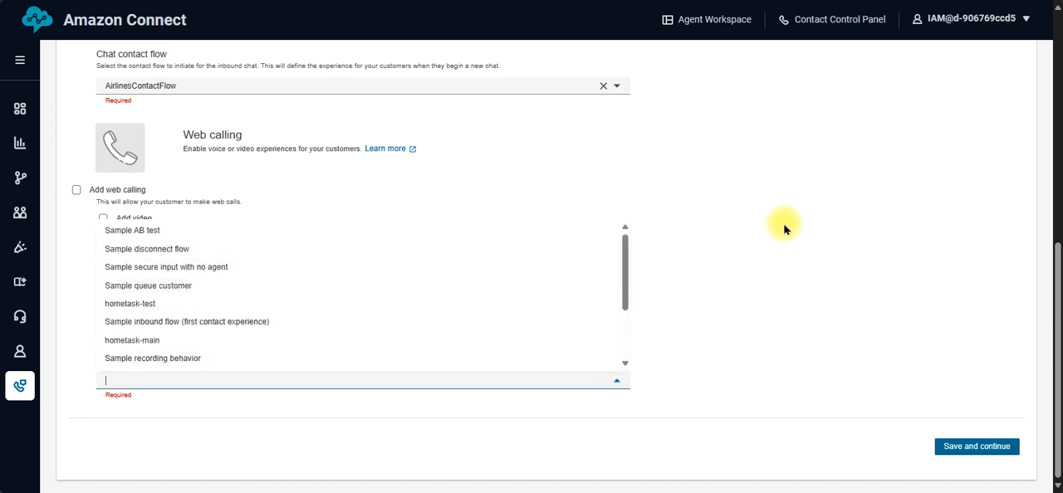
Step: Turn on web calling for the widget, set its web calling contact flow to hometask-main, and save the communication channels
{"action": "left_click", "coordinate": [818, 241]}
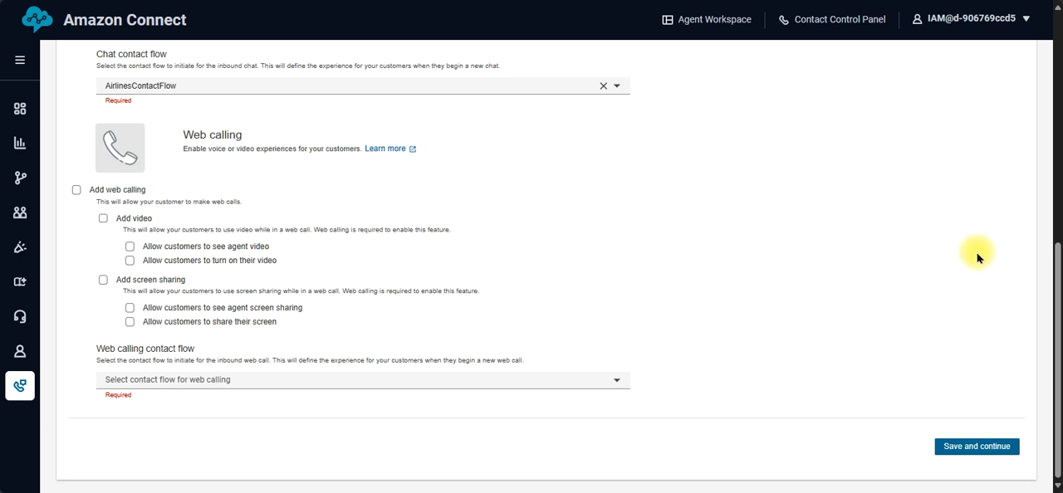
{"action": "mouse_move", "coordinate": [1057, 282]}
{"action": "left_mouse_down"}
{"action": "mouse_move", "coordinate": [1056, 248]}
{"action": "mouse_move", "coordinate": [1053, 283]}
{"action": "left_mouse_up"}
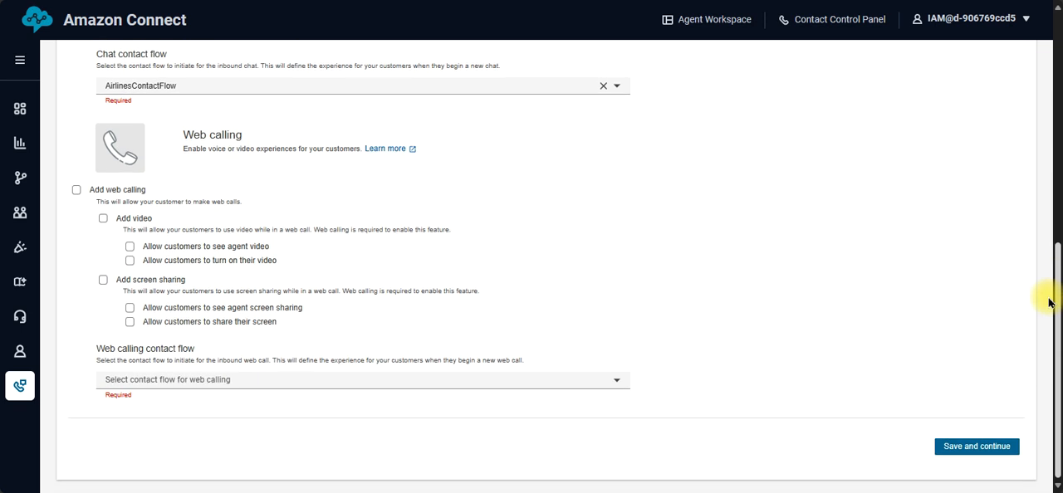
{"action": "left_click", "coordinate": [77, 191]}
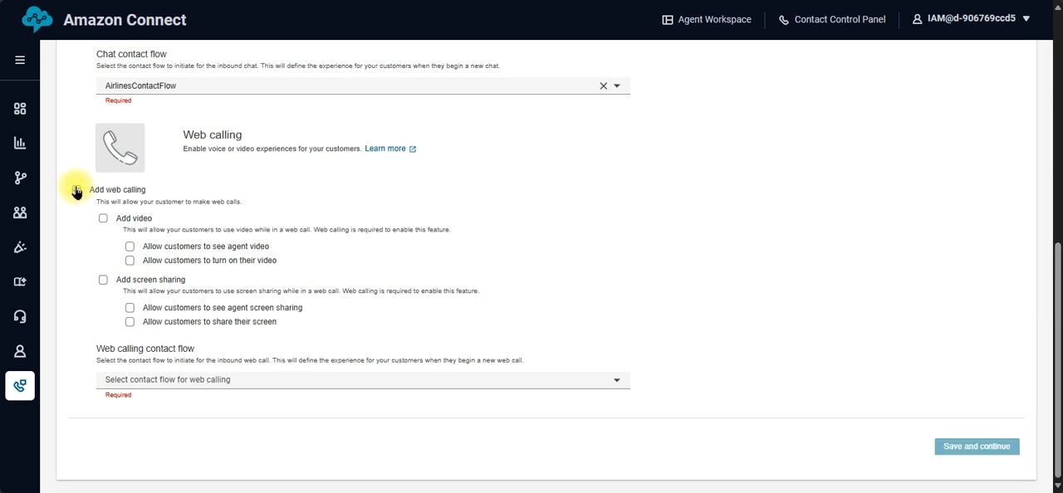
{"action": "left_click", "coordinate": [131, 381]}
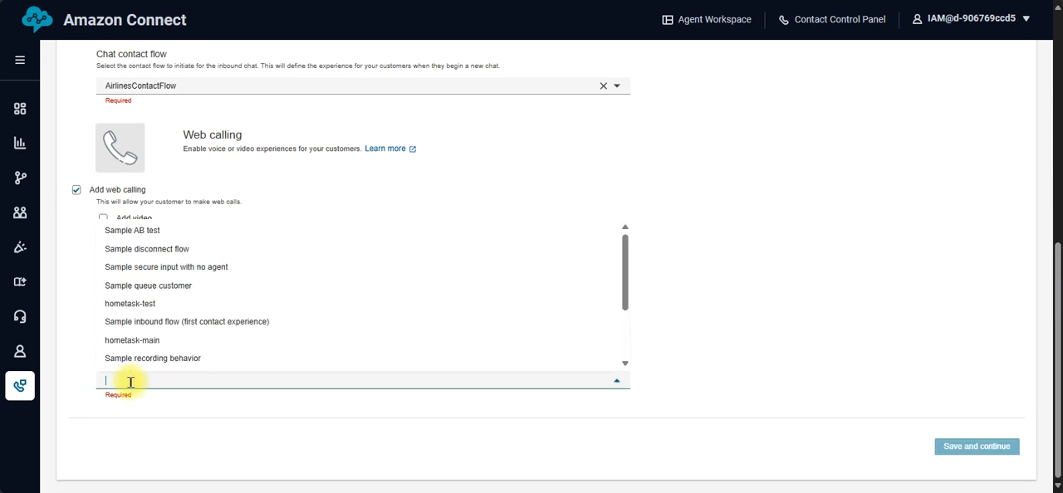
{"action": "left_click", "coordinate": [145, 340]}
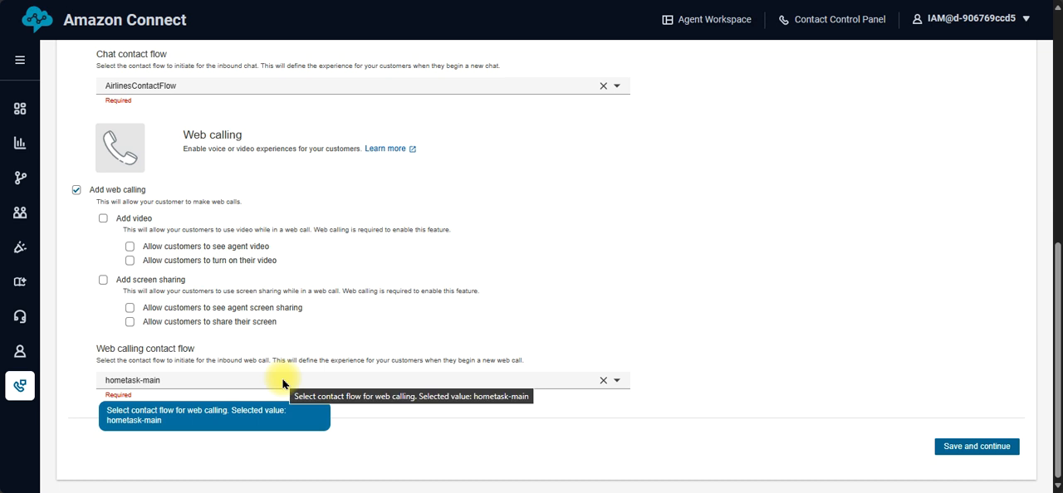
{"action": "left_click", "coordinate": [951, 448]}
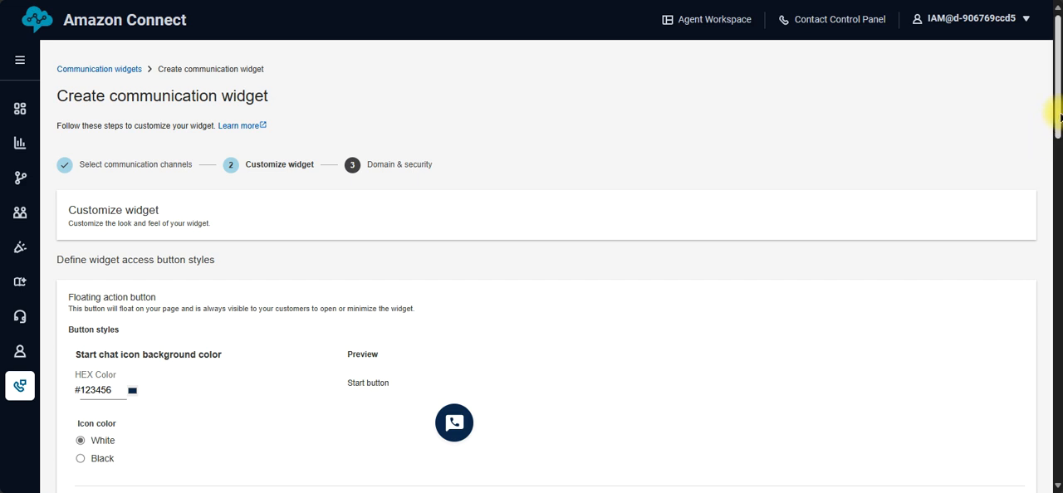
Step: Check the chat button on the Hometask website, and set the widget's start chat icon background color to orange #fbb318
{"action": "left_click_drag", "start_coordinate": [1055, 107], "coordinate": [1058, 166]}
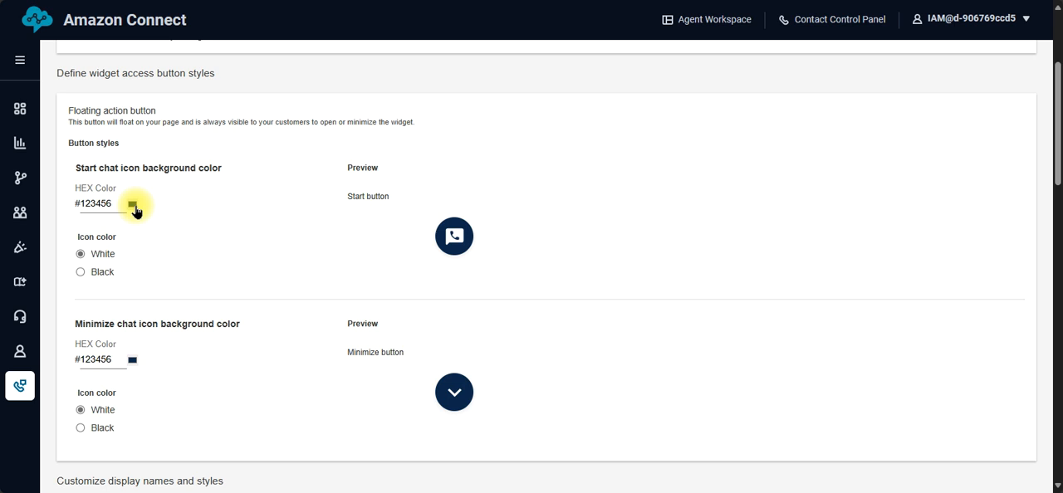
{"action": "left_click", "coordinate": [619, 1]}
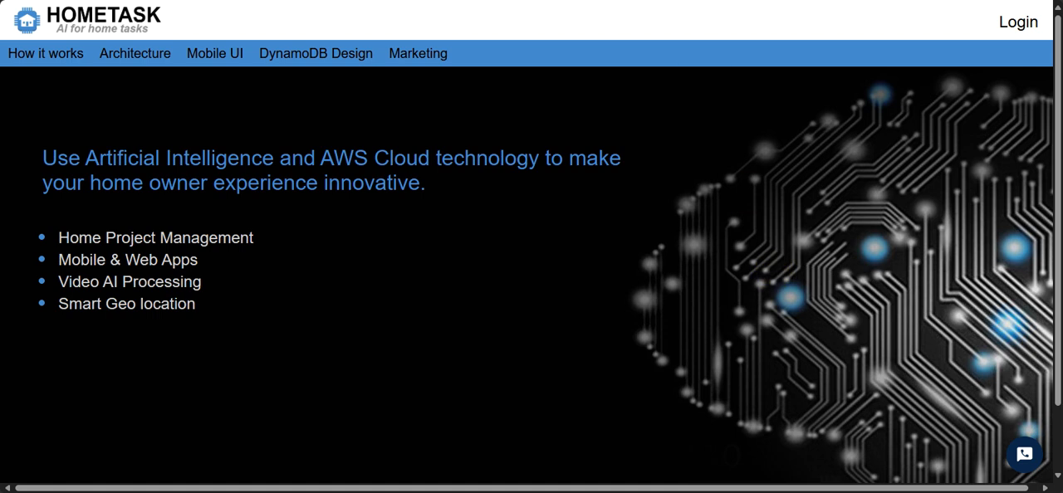
{"action": "left_click", "coordinate": [320, 0]}
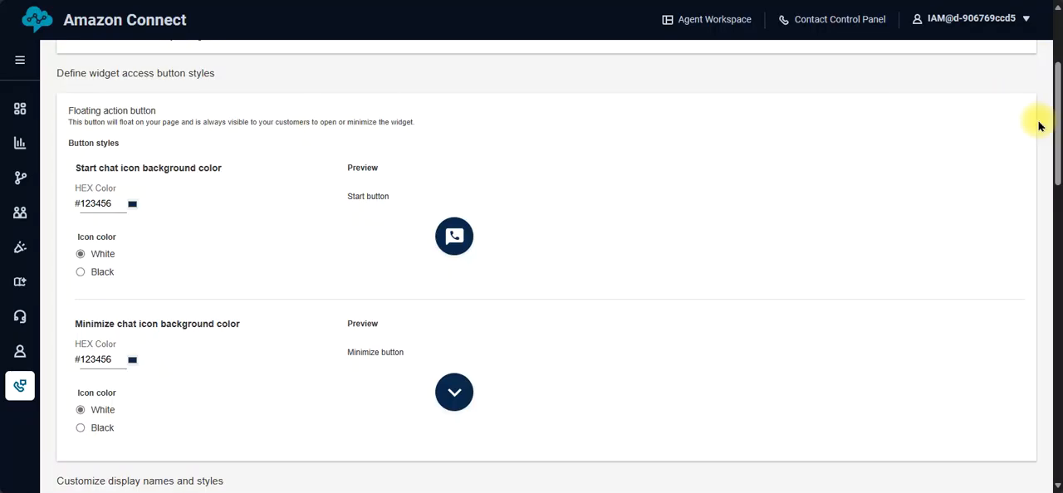
{"action": "scroll", "coordinate": [1055, 125], "scroll_direction": "down", "scroll_amount": 1}
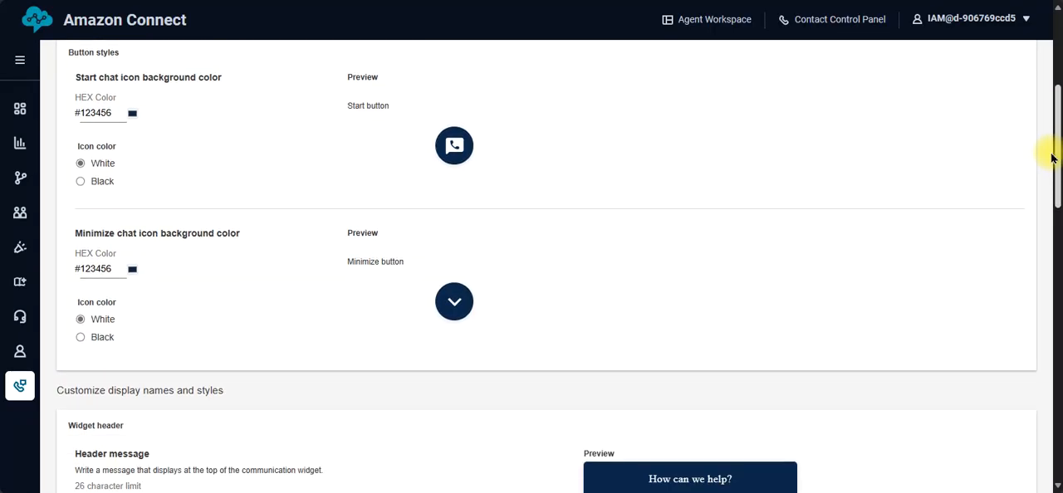
{"action": "scroll", "coordinate": [1048, 166], "scroll_direction": "down", "scroll_amount": 1}
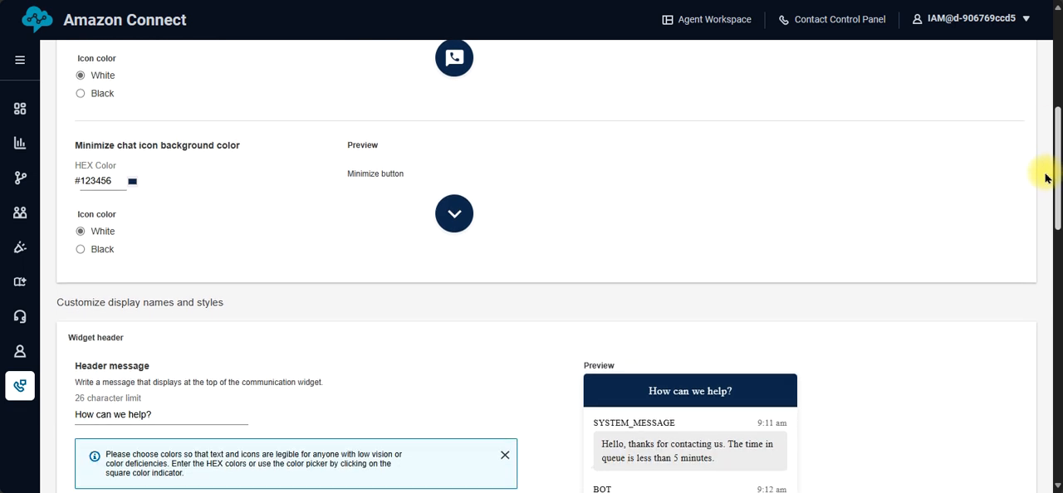
{"action": "scroll", "coordinate": [1046, 158], "scroll_direction": "up", "scroll_amount": 1}
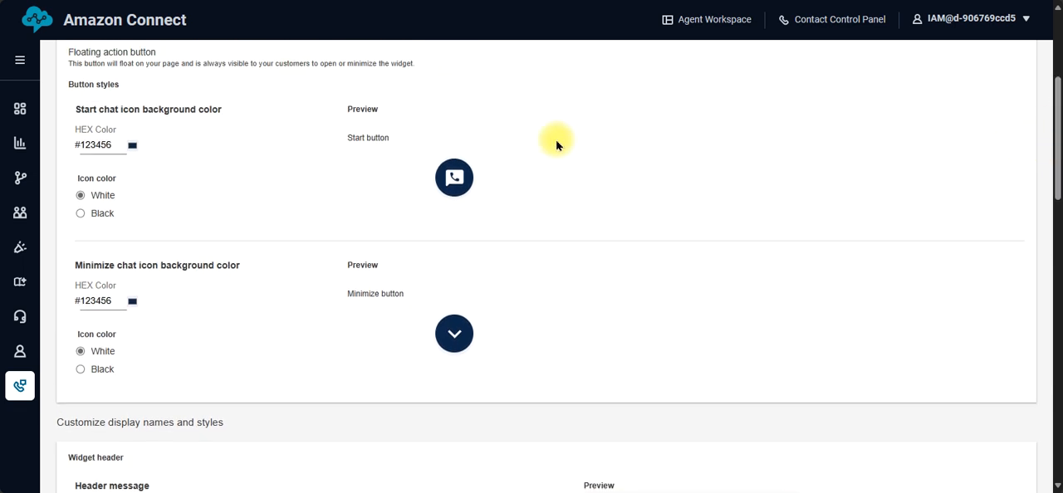
{"action": "left_click", "coordinate": [133, 145]}
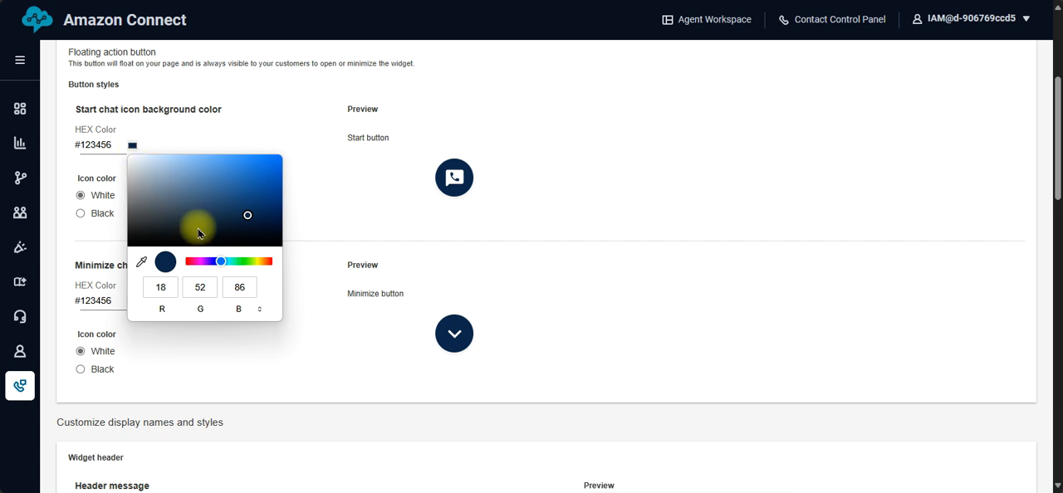
{"action": "left_click_drag", "start_coordinate": [249, 264], "coordinate": [267, 161]}
{"action": "left_click", "coordinate": [341, 196]}
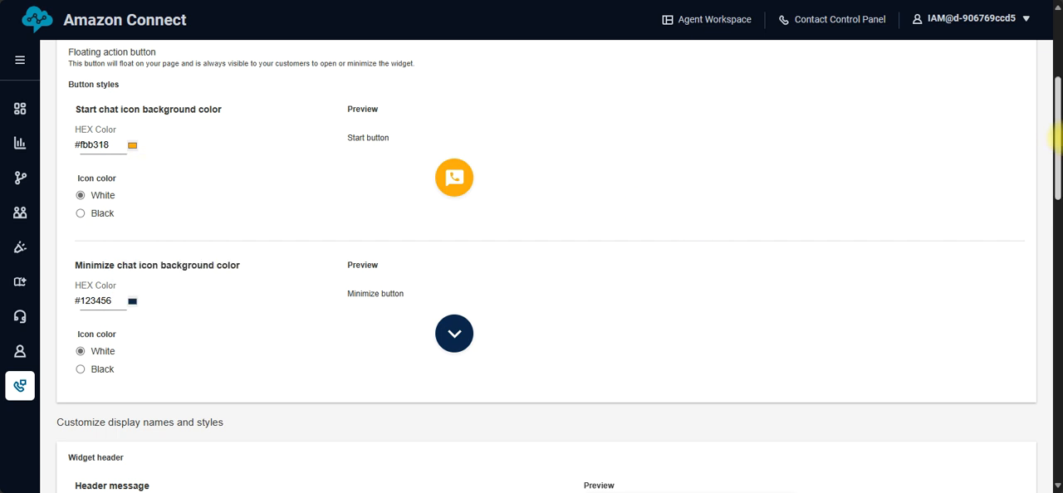
Step: Review the widget's header, display name and chat bubble settings, and save the customization with their defaults
{"action": "left_click_drag", "start_coordinate": [1056, 142], "coordinate": [1059, 237]}
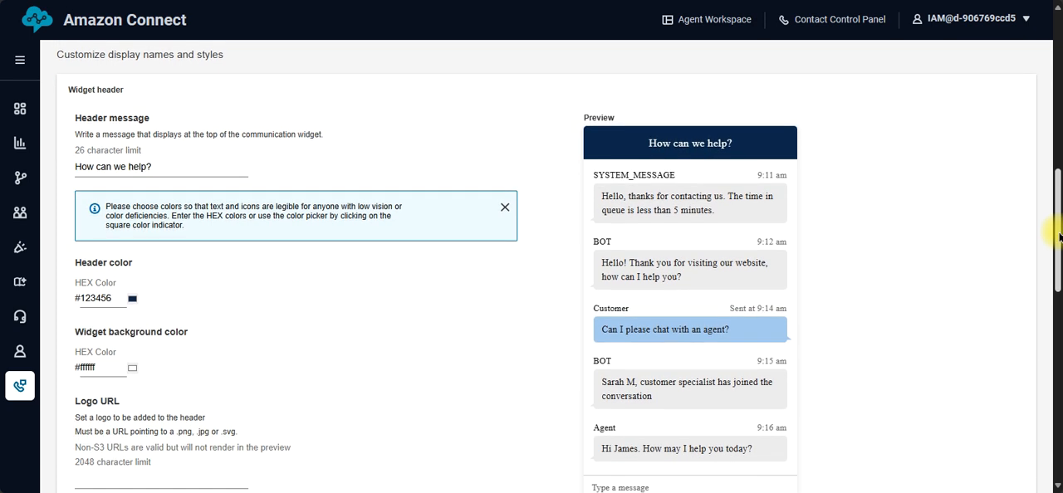
{"action": "left_click_drag", "start_coordinate": [1059, 237], "coordinate": [1058, 249]}
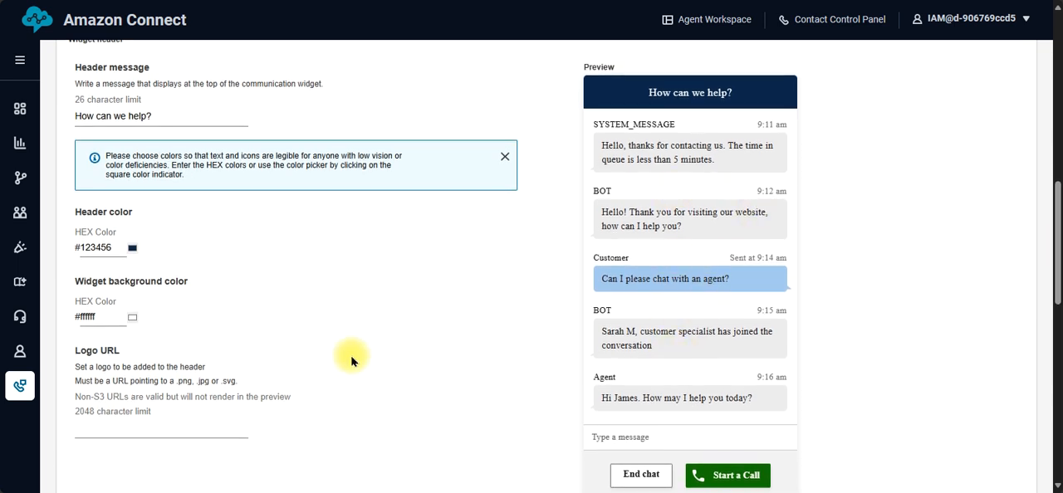
{"action": "left_click_drag", "start_coordinate": [1058, 191], "coordinate": [1055, 404]}
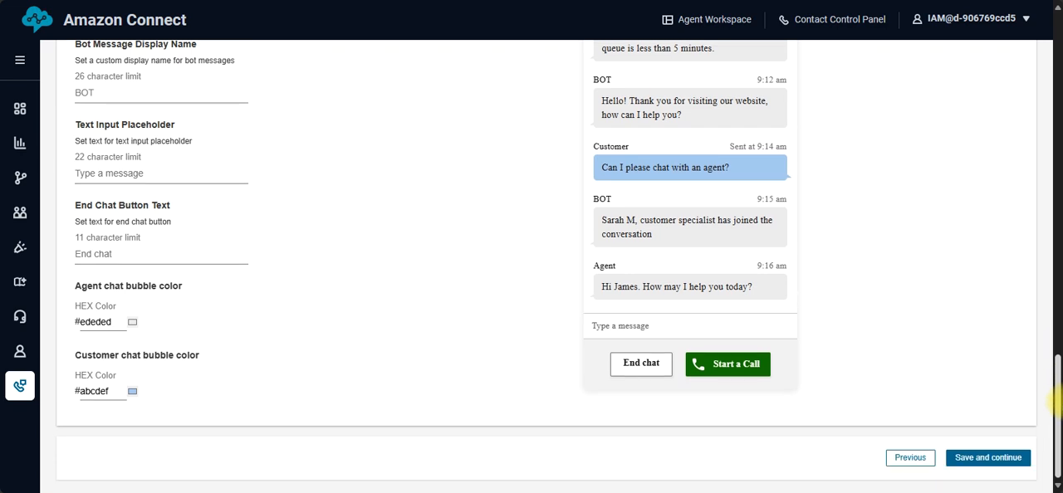
{"action": "left_click_drag", "start_coordinate": [1053, 403], "coordinate": [1044, 446]}
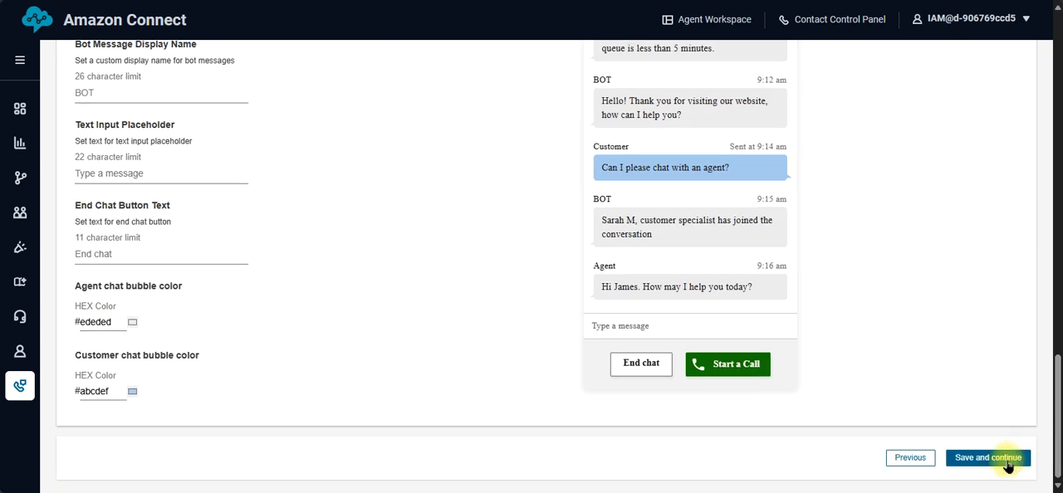
{"action": "left_click", "coordinate": [1007, 462]}
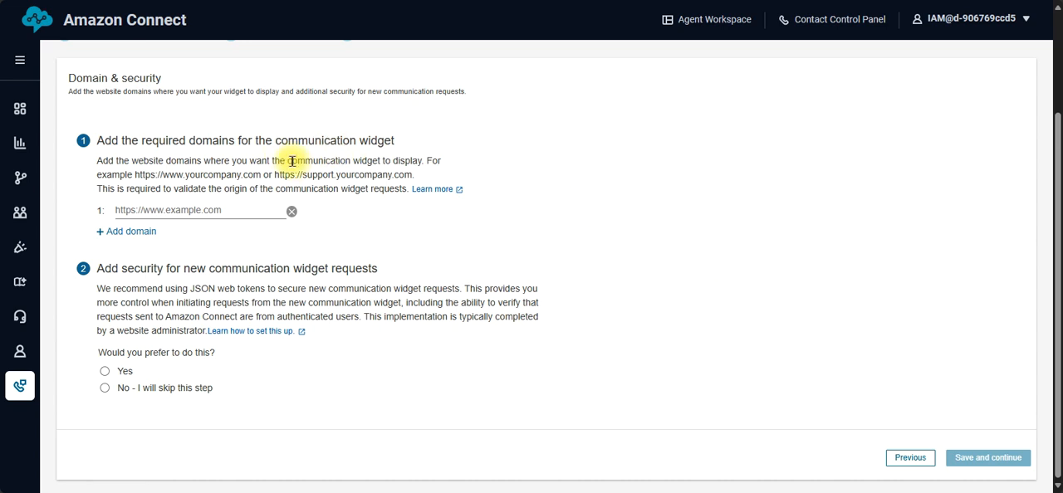
{"action": "left_click", "coordinate": [241, 211]}
{"action": "left_click", "coordinate": [235, 249]}
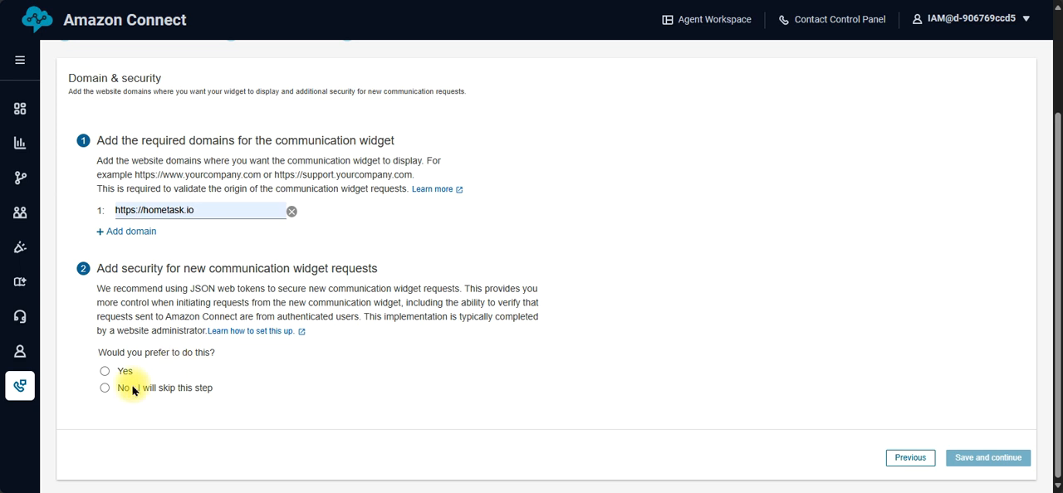
{"action": "left_click", "coordinate": [104, 388]}
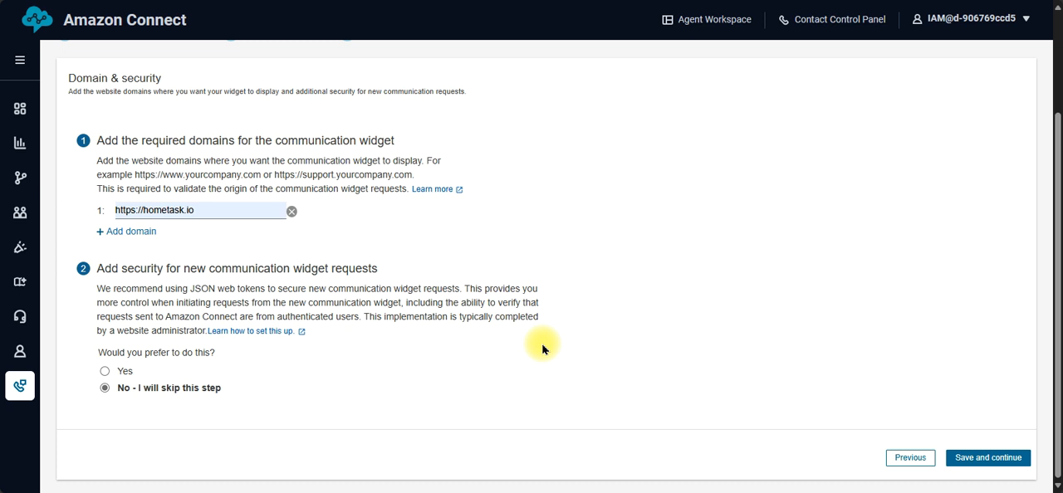
{"action": "left_click", "coordinate": [975, 462]}
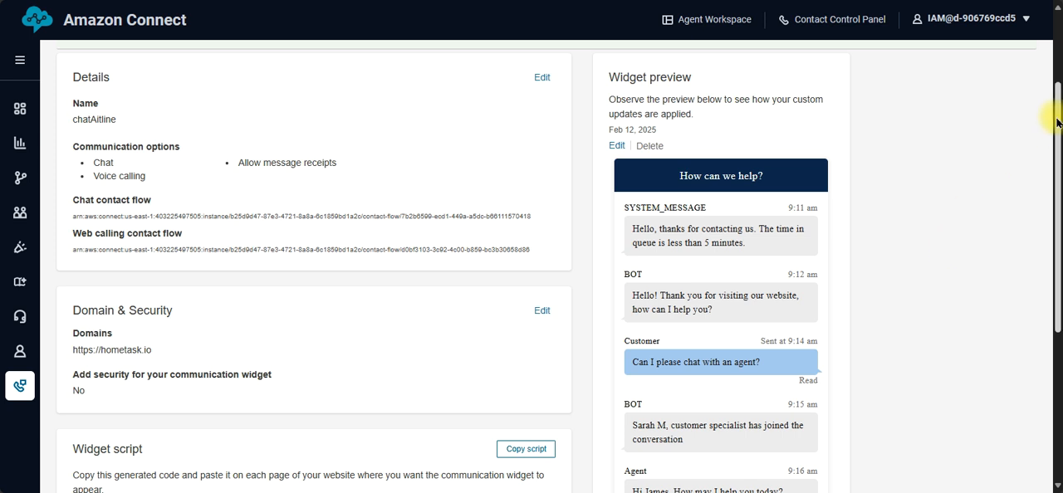
Step: View the generated widget script, open the existing chat widget on the Hometask website, and end that chat
{"action": "left_click_drag", "start_coordinate": [1057, 124], "coordinate": [1041, 306]}
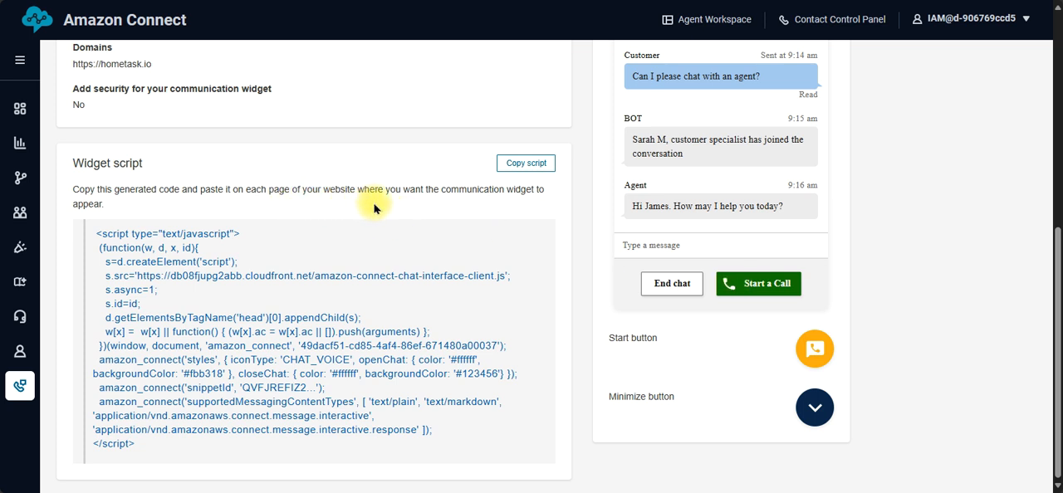
{"action": "key", "text": "ctrl+Tab"}
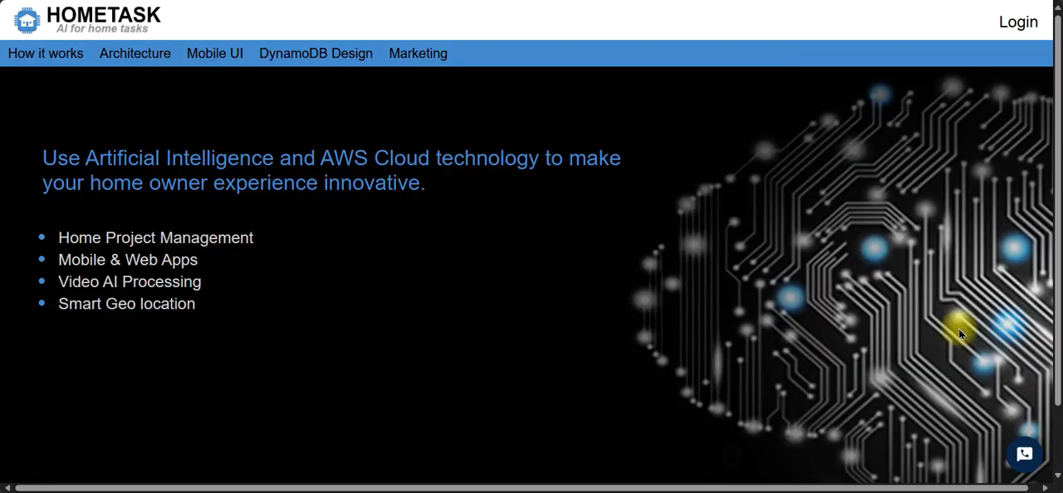
{"action": "left_click", "coordinate": [1026, 458]}
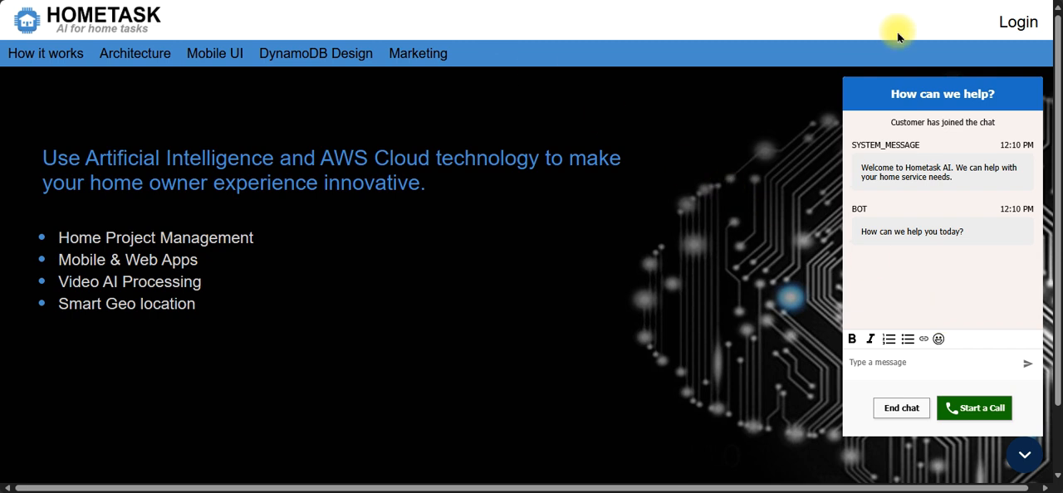
{"action": "left_click", "coordinate": [895, 408]}
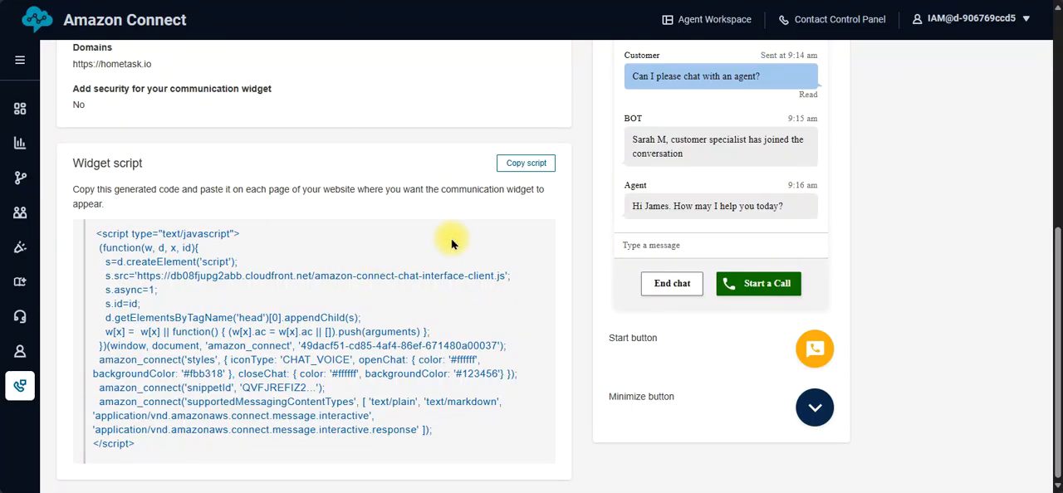
Step: Copy the generated chatAitline widget script and look over the widget's summary page
{"action": "left_click", "coordinate": [526, 165]}
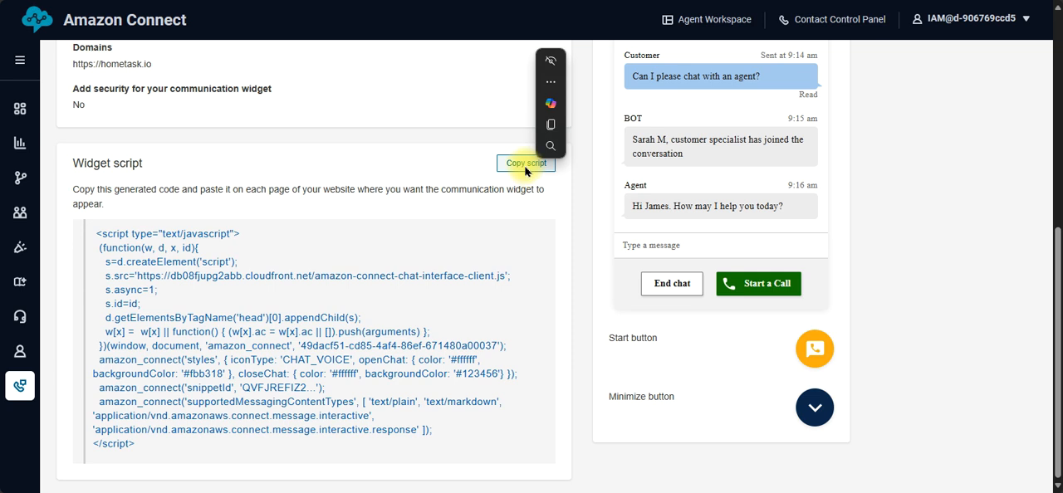
{"action": "left_click", "coordinate": [525, 164]}
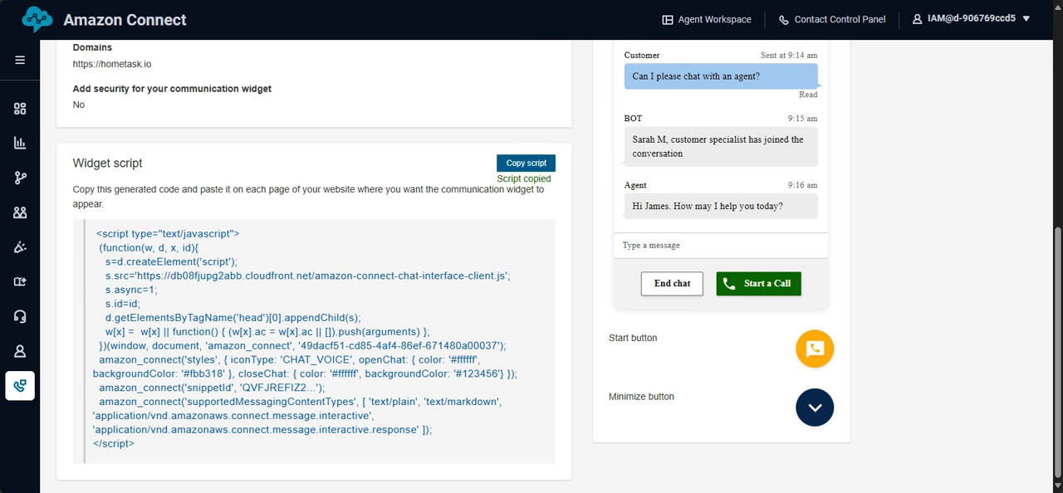
{"action": "left_click", "coordinate": [521, 163]}
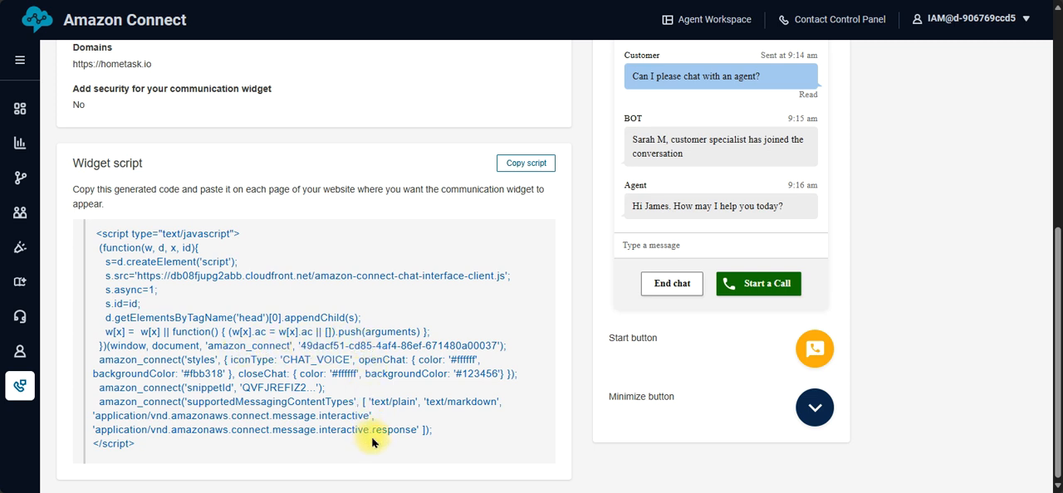
{"action": "left_click_drag", "start_coordinate": [1058, 261], "coordinate": [1053, 21]}
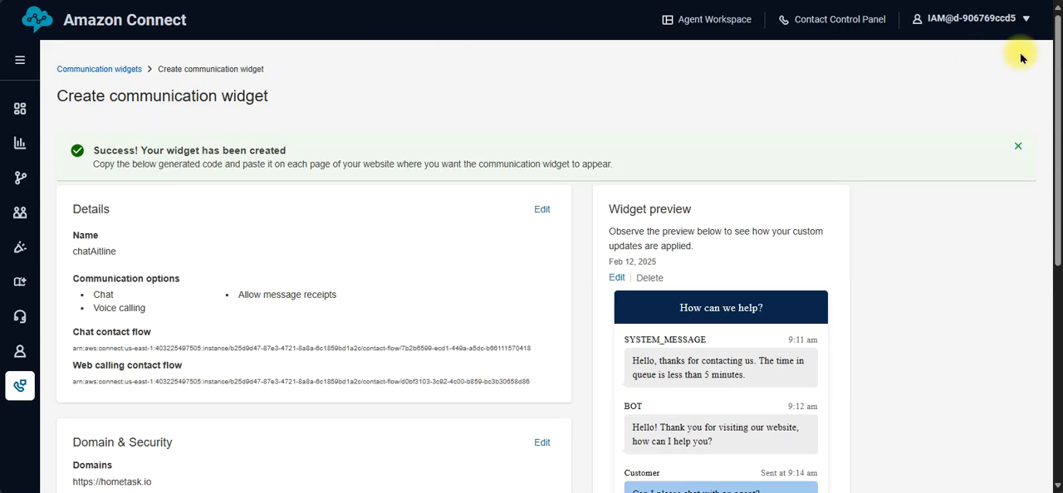
{"action": "left_click_drag", "start_coordinate": [1052, 108], "coordinate": [1038, 338]}
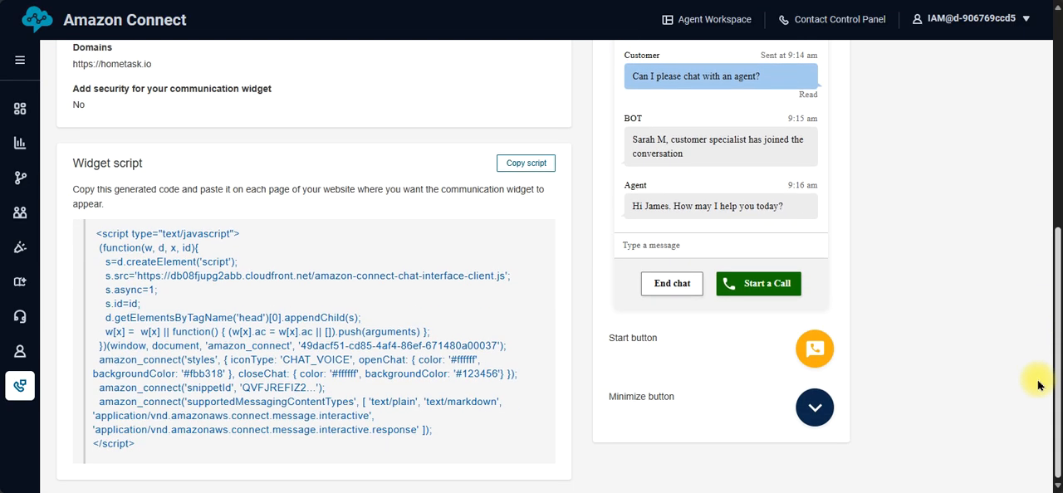
{"action": "left_click", "coordinate": [527, 166]}
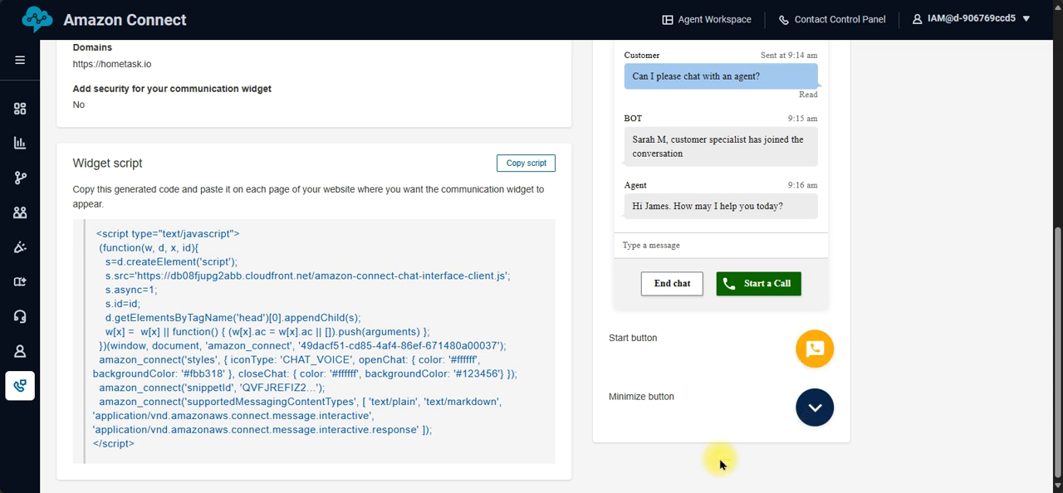
Step: Switch to the Hometask website, minimize its chat window, and return to the widget summary in Amazon Connect
{"action": "left_click", "coordinate": [752, 1]}
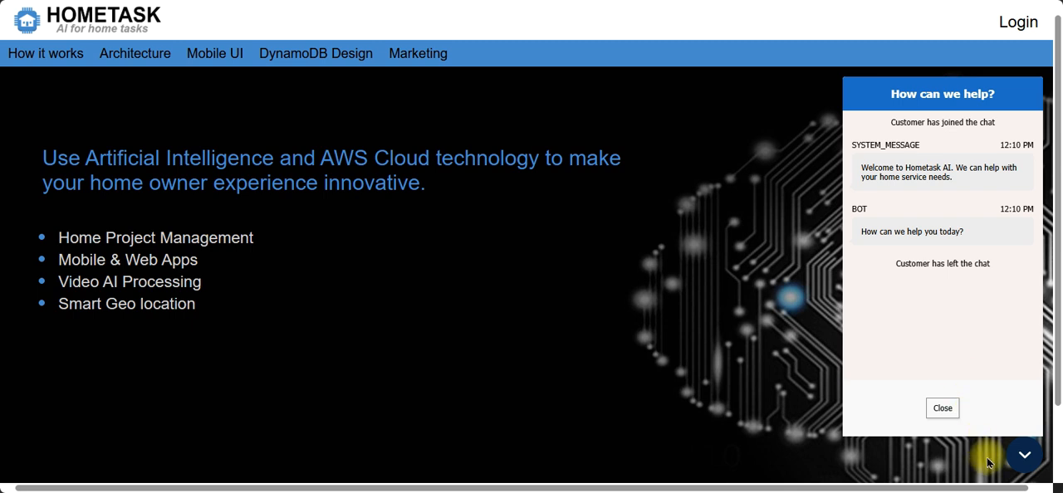
{"action": "left_click", "coordinate": [1023, 454]}
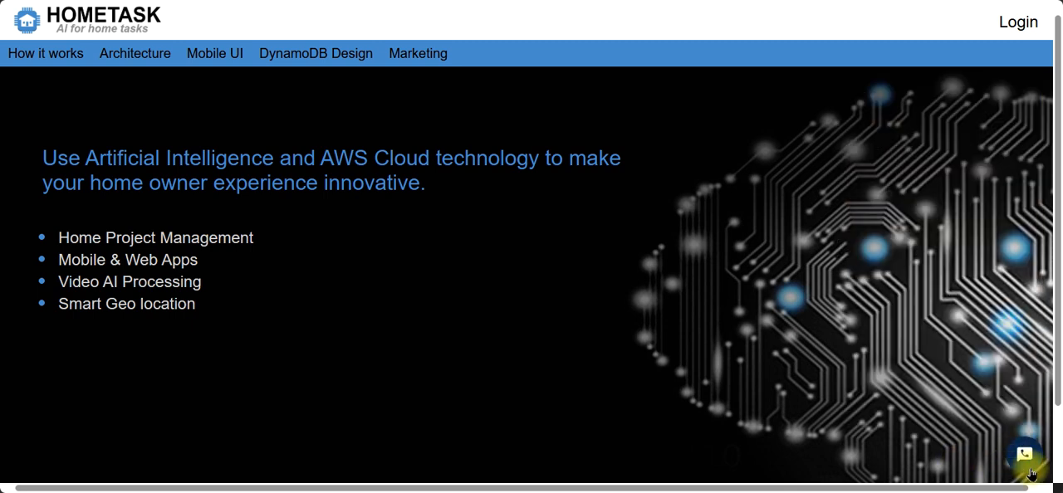
{"action": "scroll", "coordinate": [1022, 444], "scroll_direction": "right", "scroll_amount": 1}
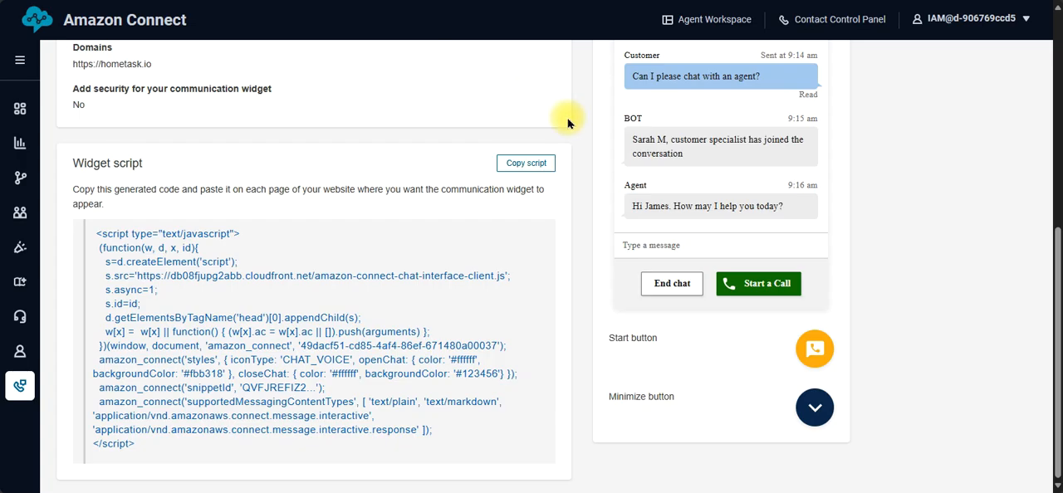
{"action": "left_click_drag", "start_coordinate": [1057, 295], "coordinate": [1025, 76]}
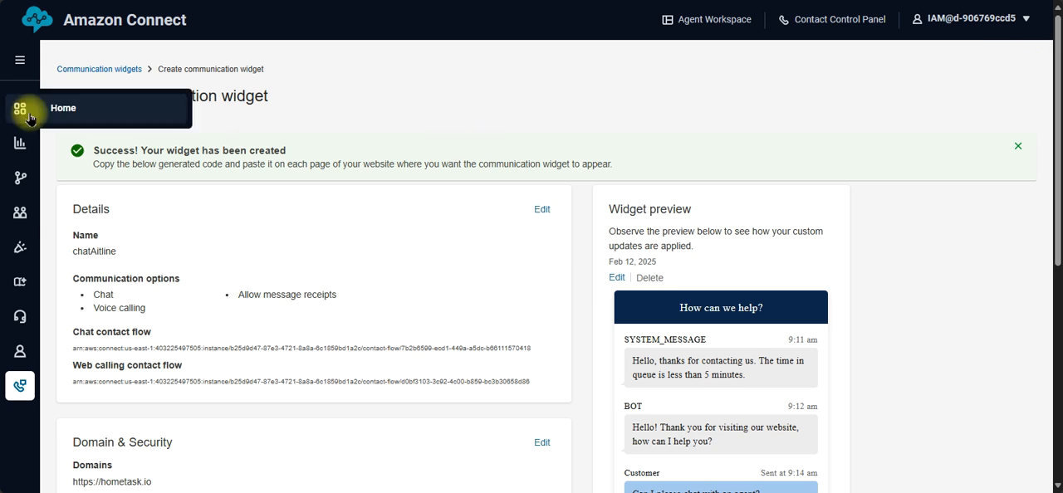
{"action": "mouse_move", "coordinate": [20, 214]}
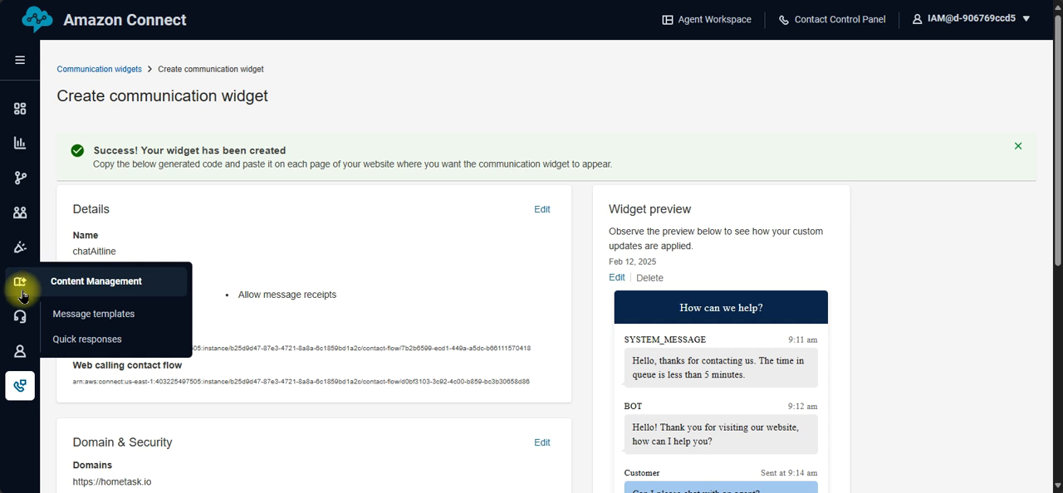
{"action": "mouse_move", "coordinate": [20, 318]}
{"action": "mouse_move", "coordinate": [20, 354]}
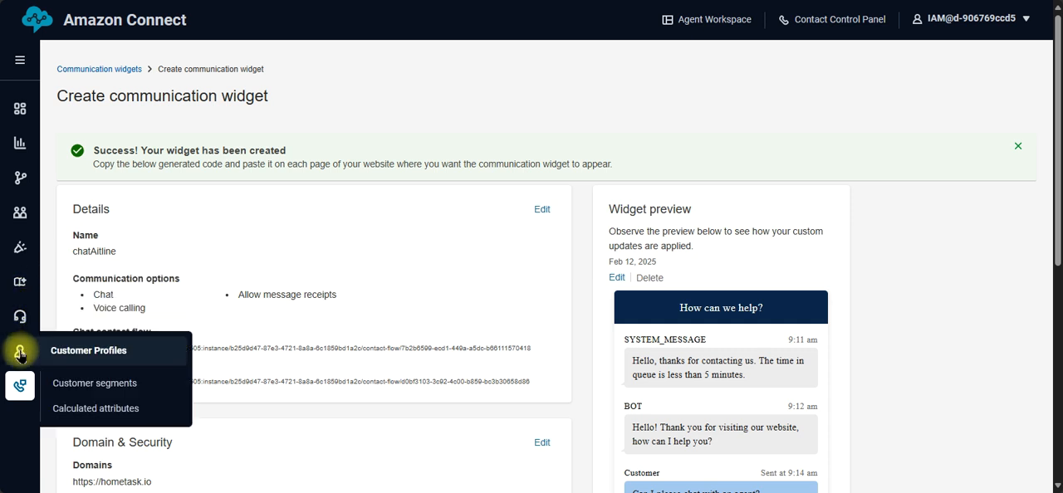
{"action": "mouse_move", "coordinate": [18, 386]}
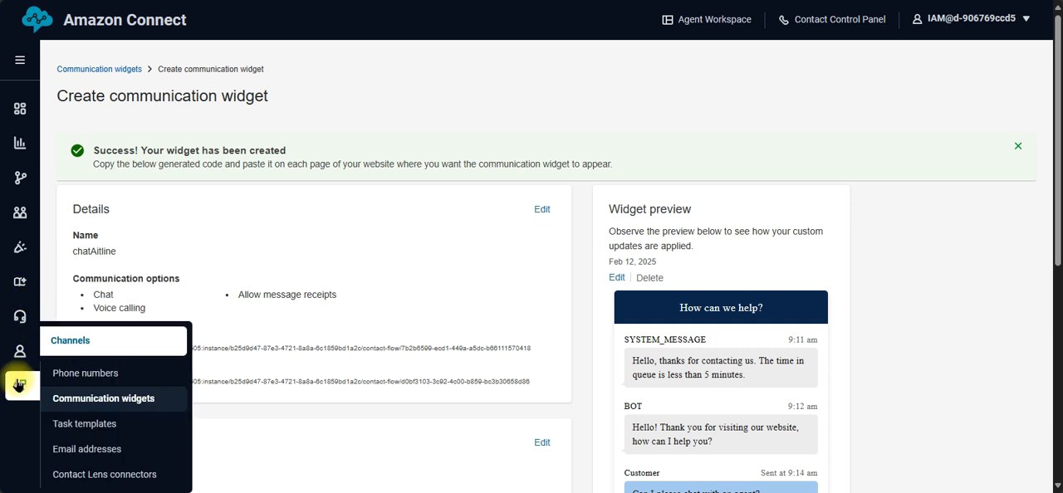